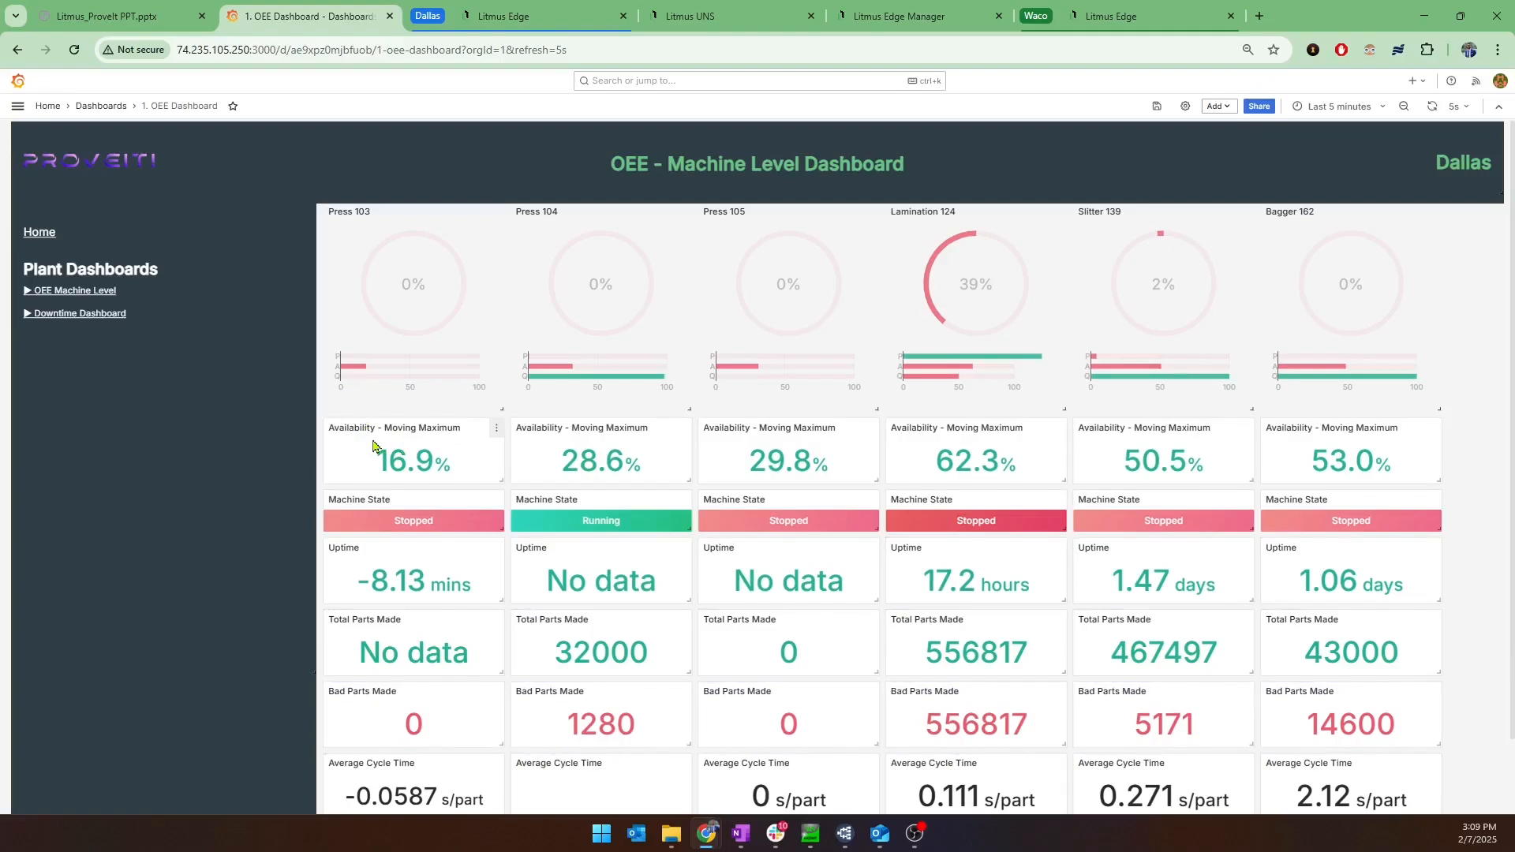
# Look over the OEE machine-level KPIs for the Dallas plant and open the Downtime Dashboard.
pyautogui.moveTo(373, 446)
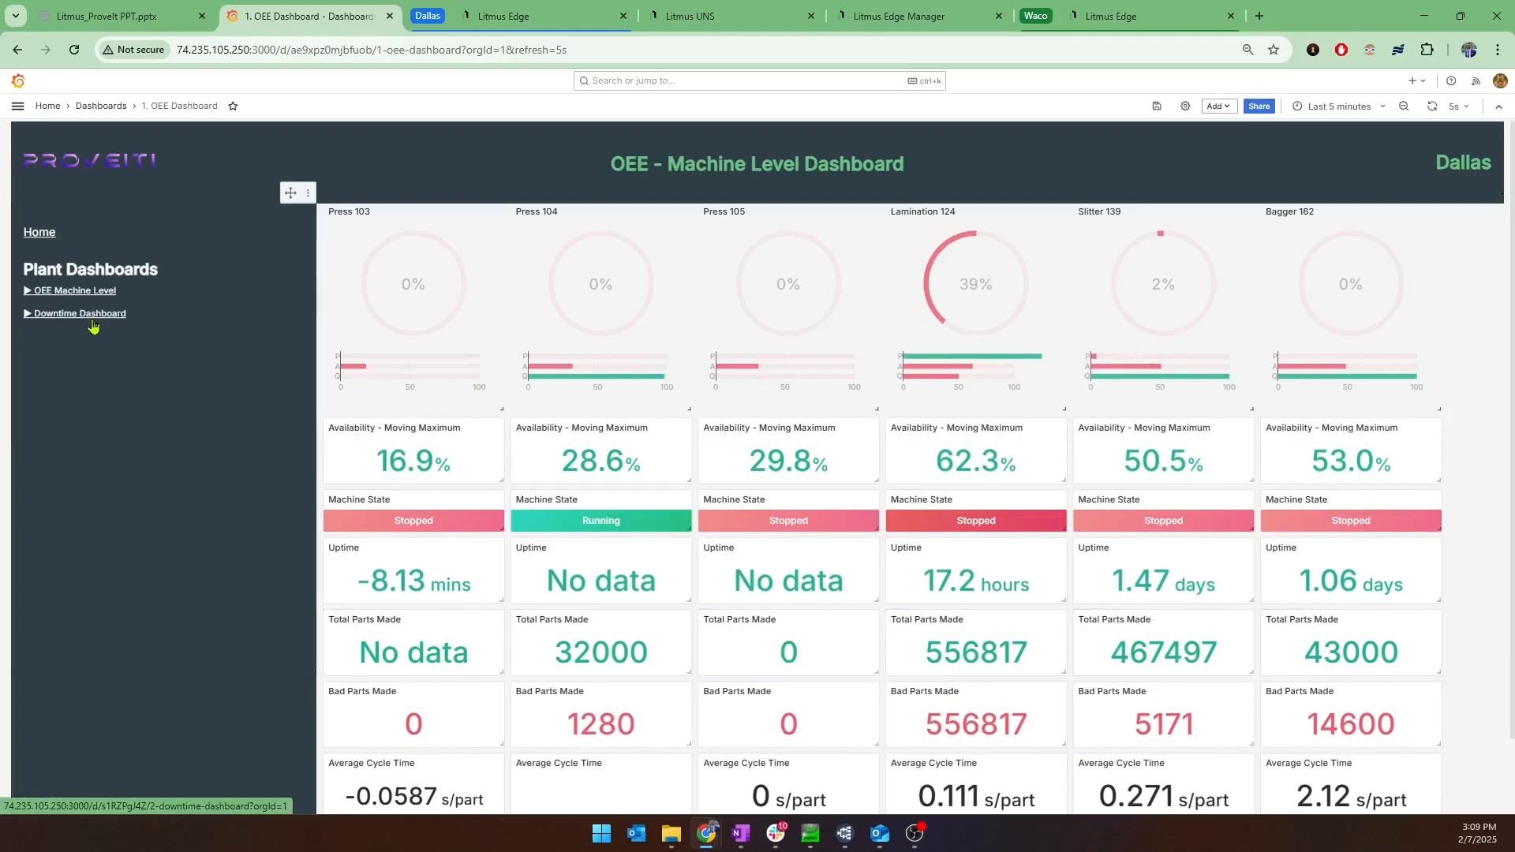
pyautogui.scroll(-1, 415, 491)
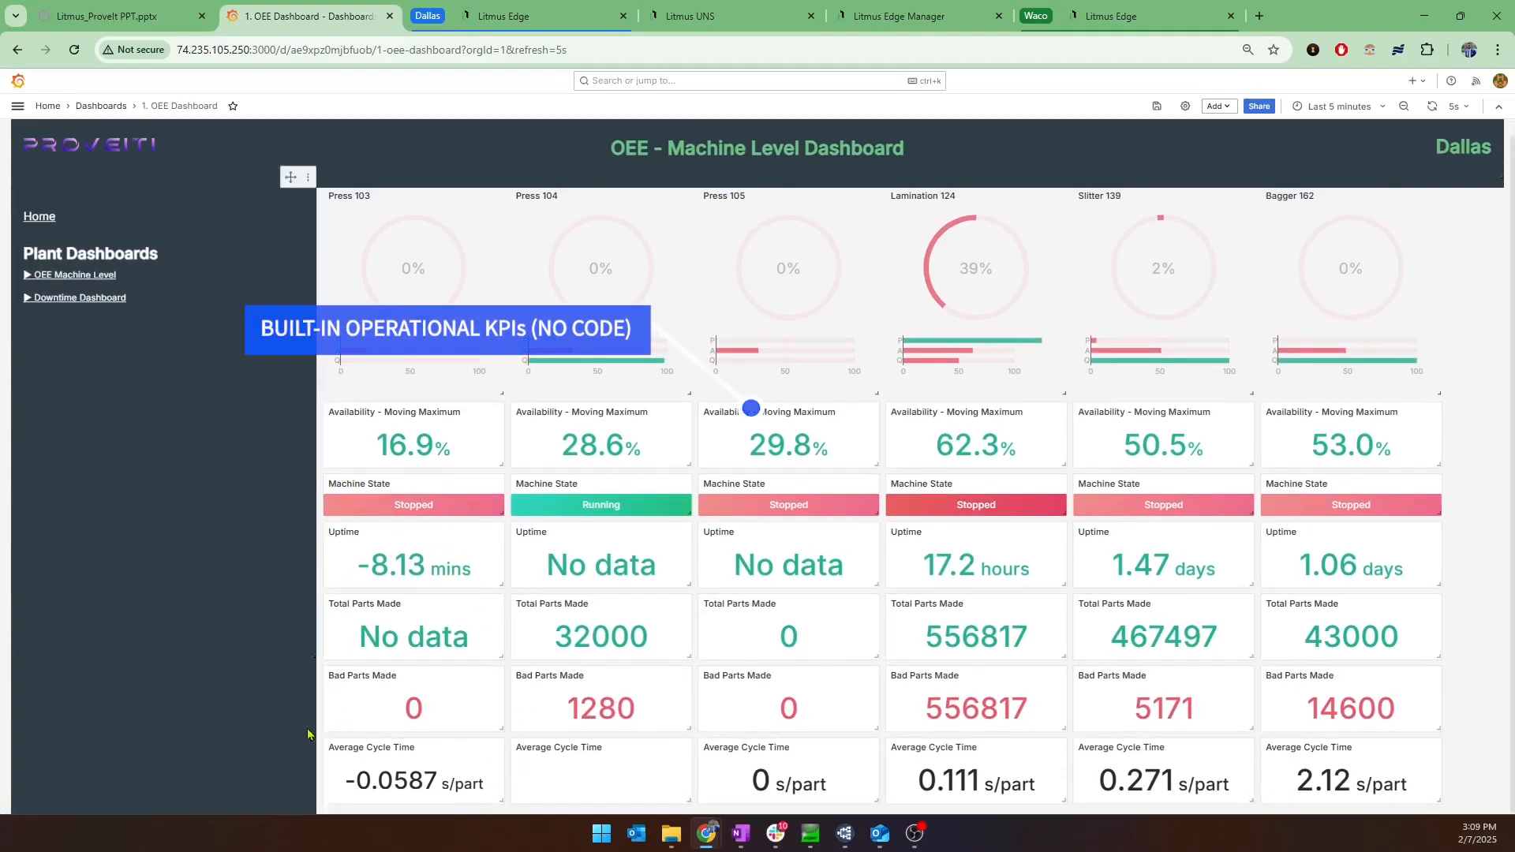
pyautogui.click(112, 307)
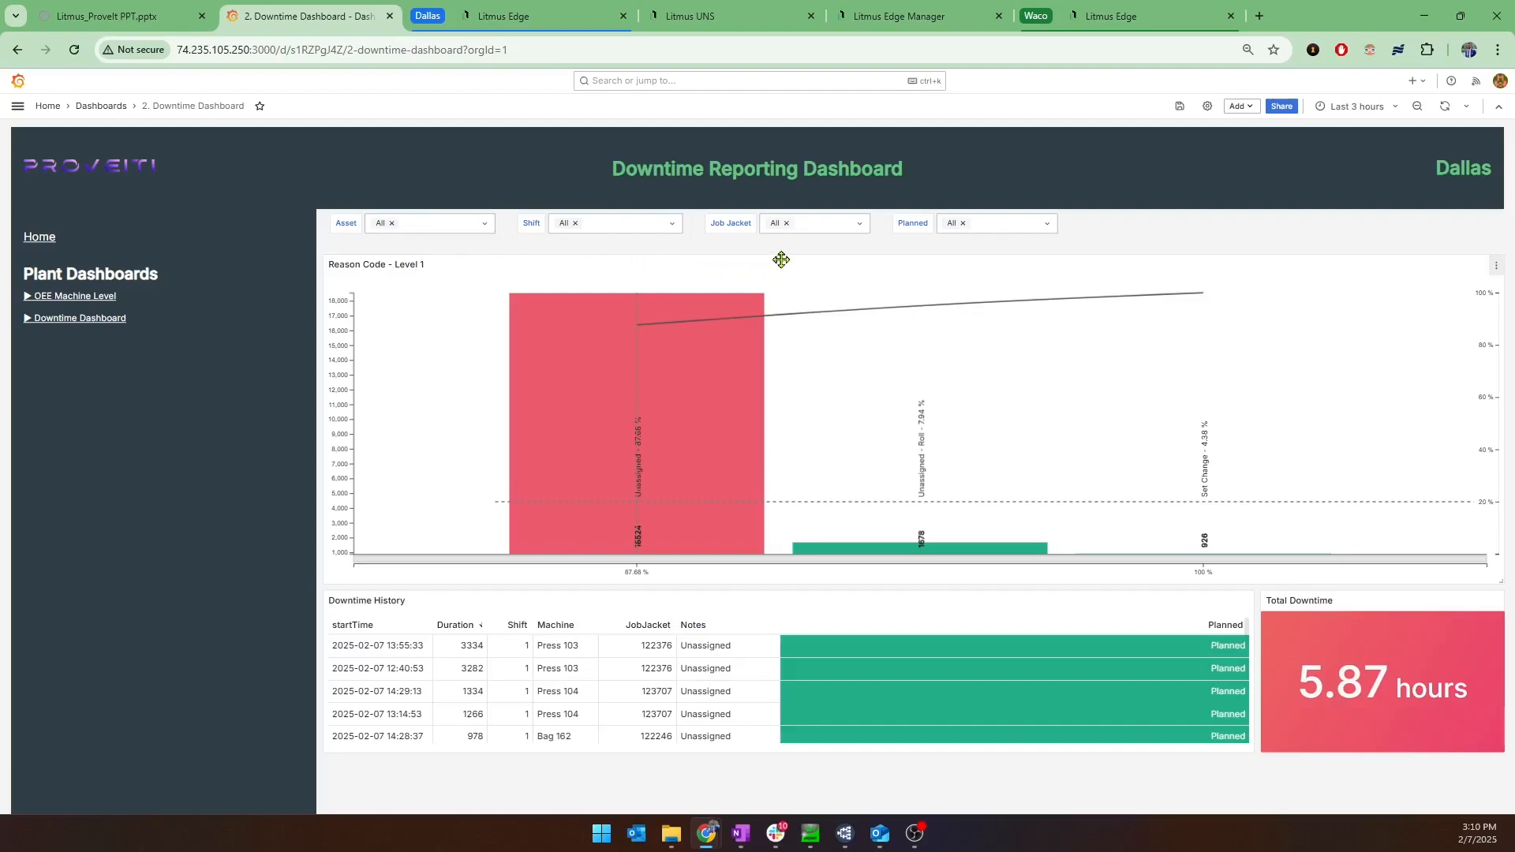
# Filter the downtime report to job jacket 122162 and set its time range to the last 12 hours.
pyautogui.click(850, 223)
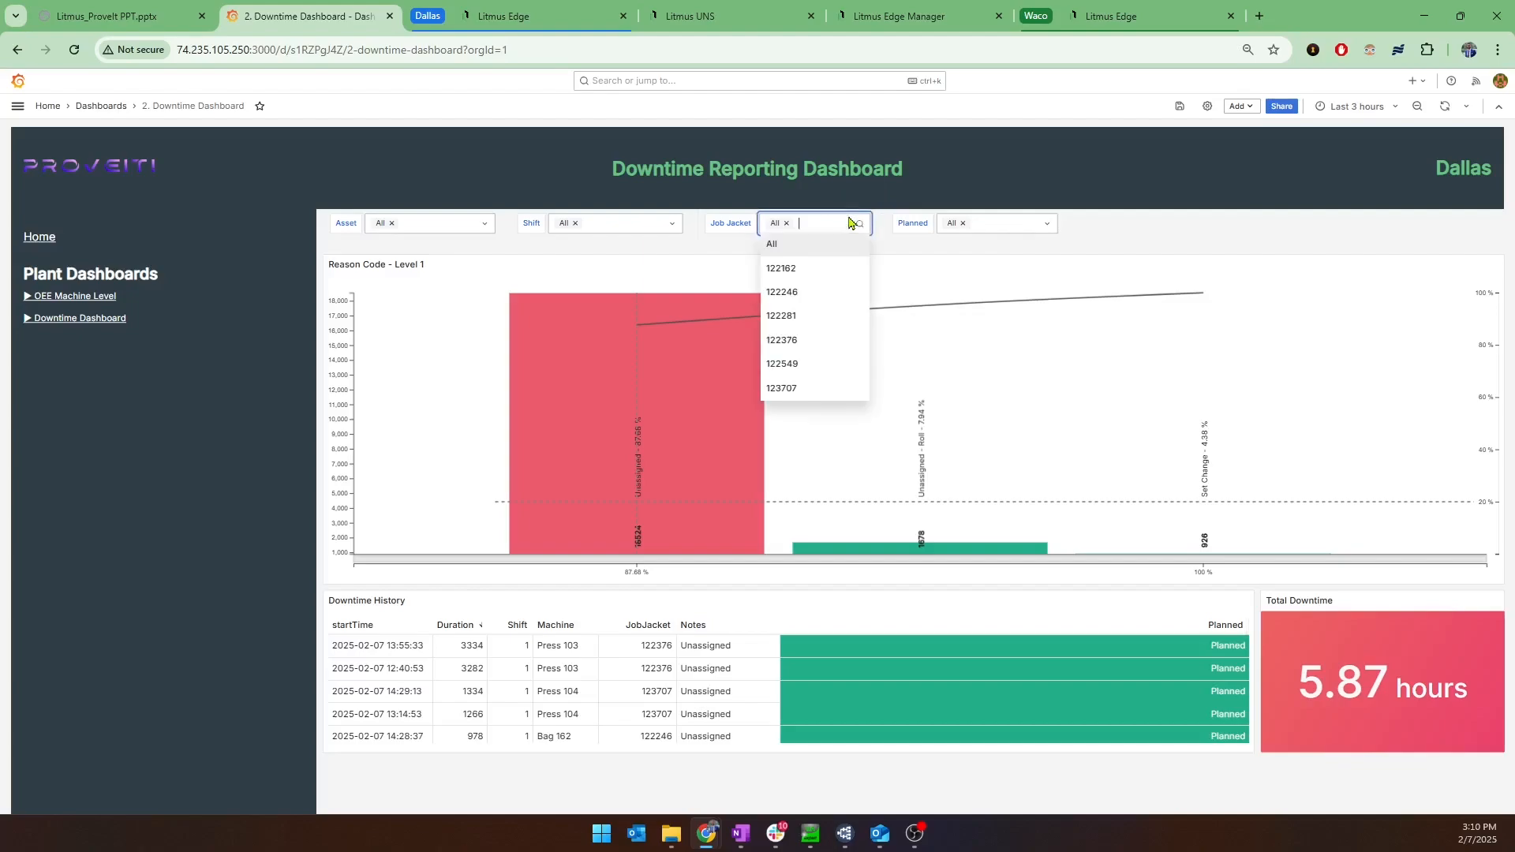
pyautogui.click(832, 269)
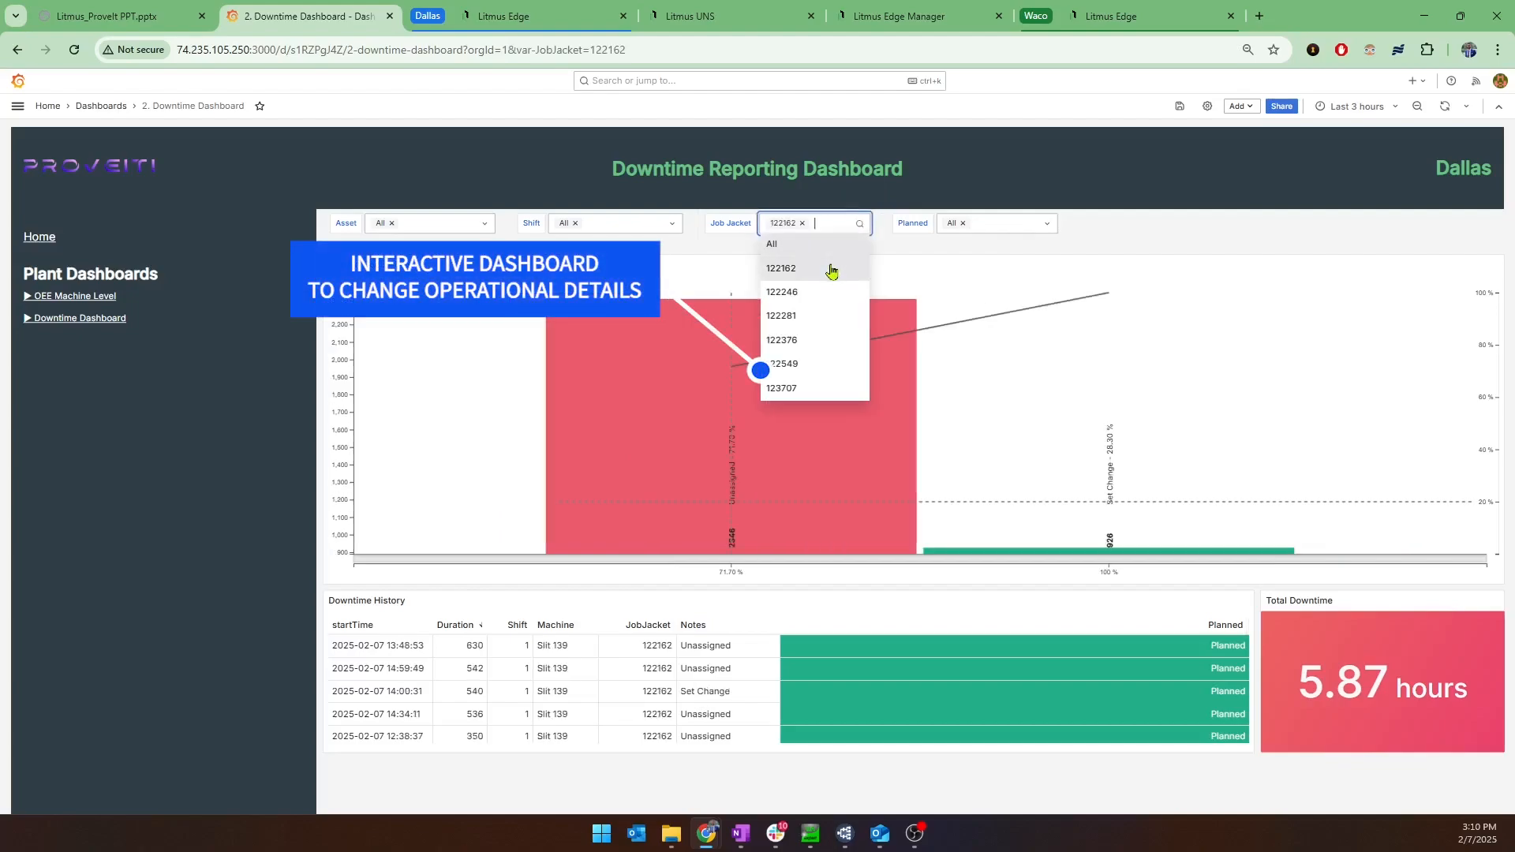
pyautogui.click(985, 260)
pyautogui.click(1356, 106)
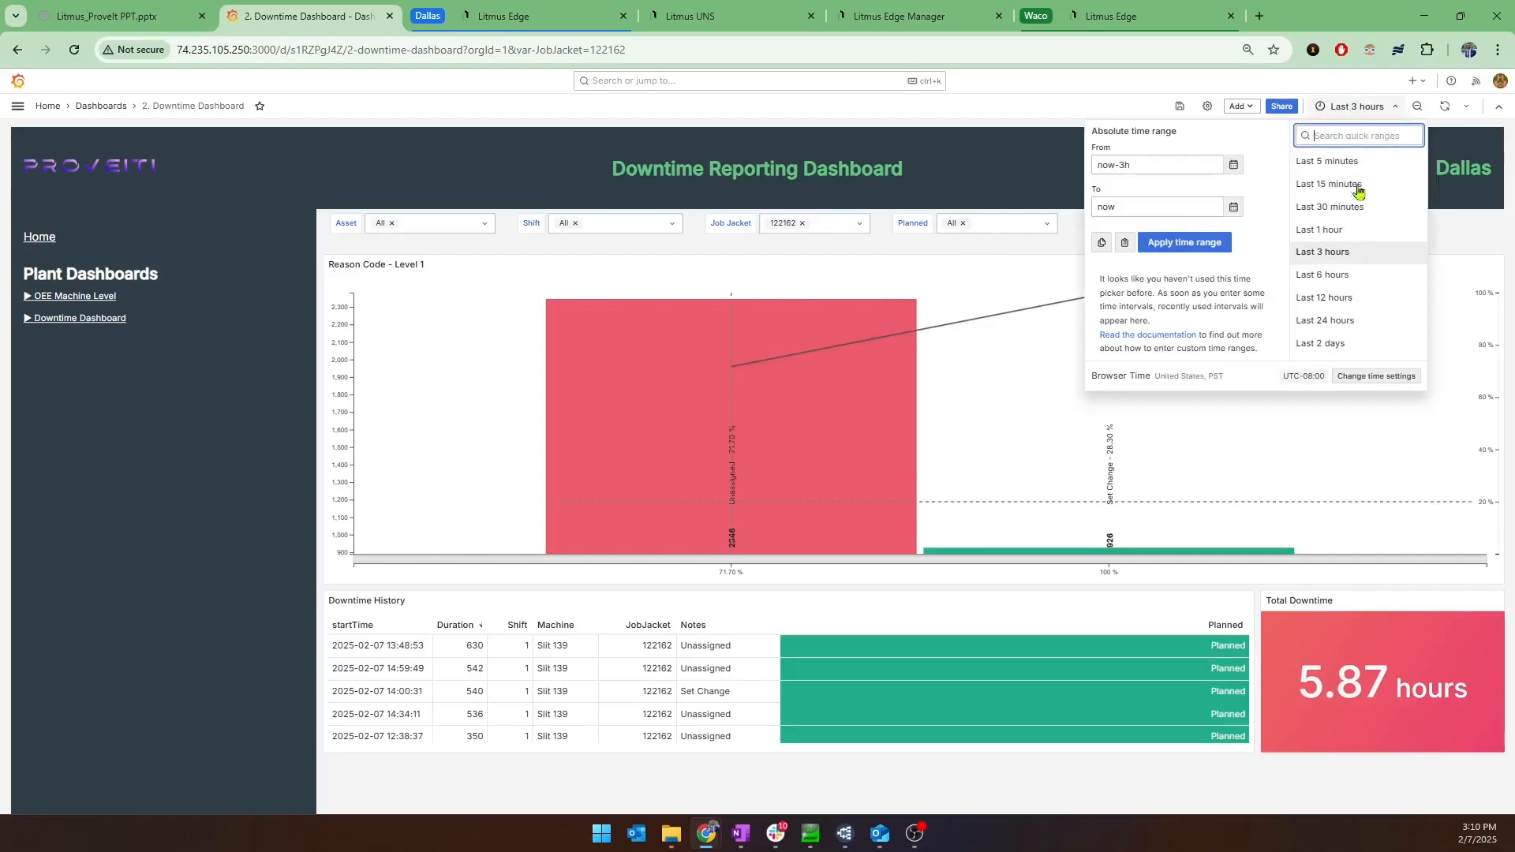
pyautogui.click(1344, 298)
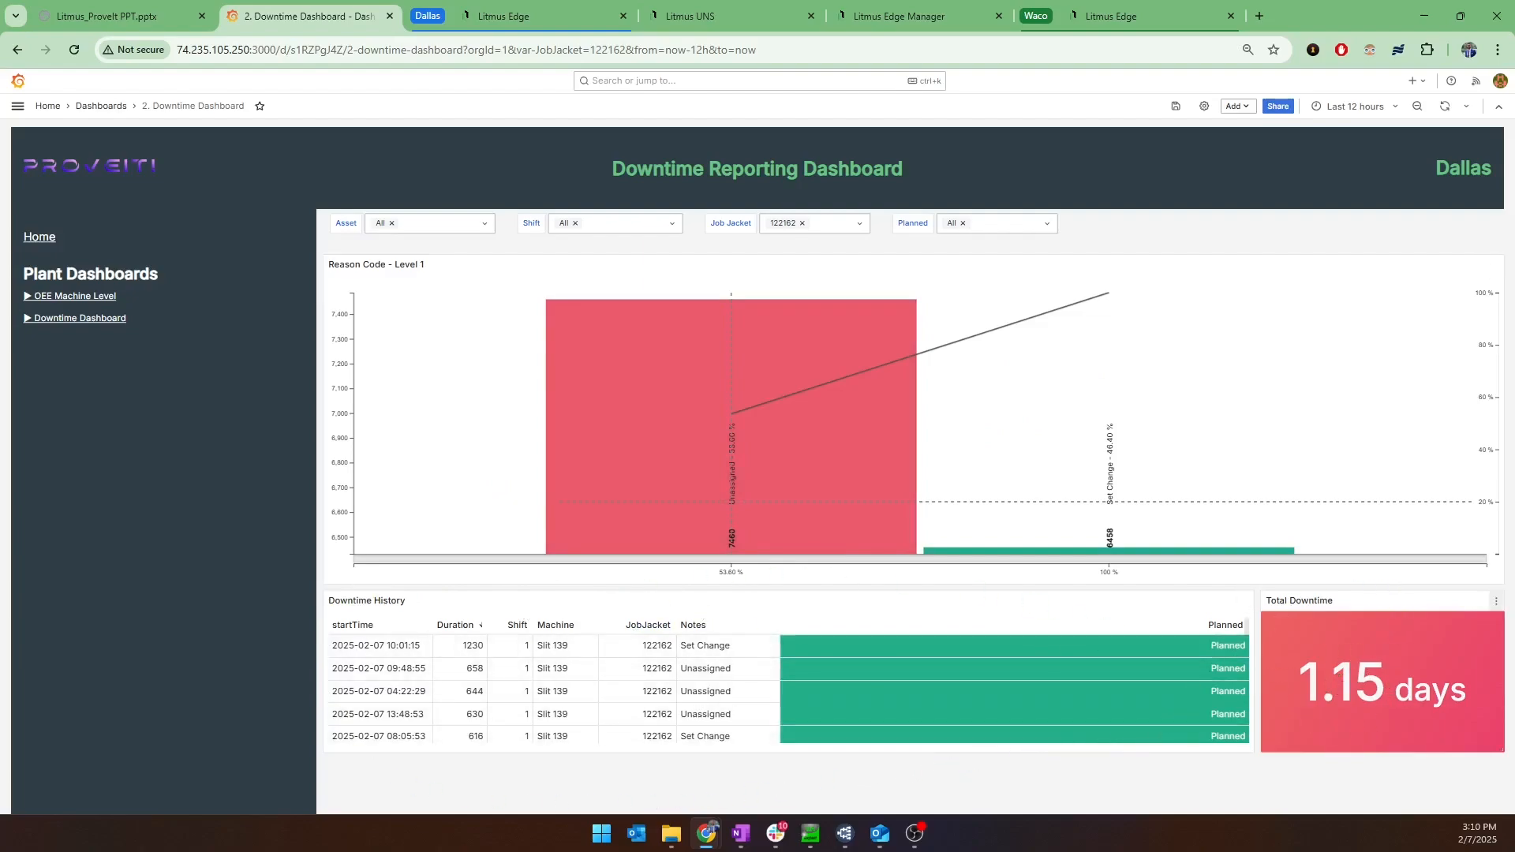
# Switch to the Dallas Litmus Edge login page and log in with the account username and password.
pyautogui.hotkey('alt', 'Tab')
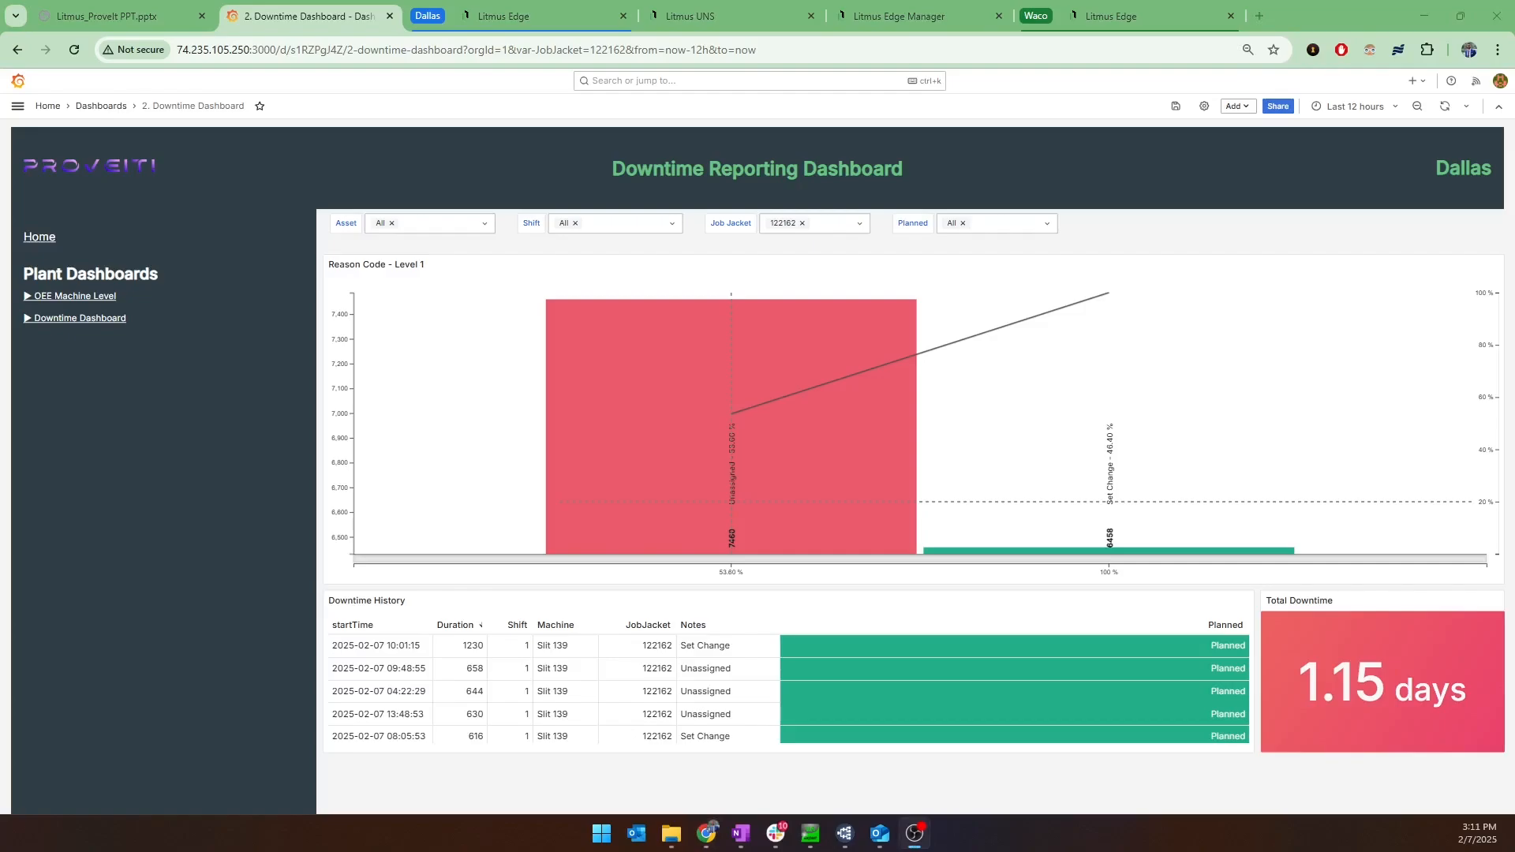
pyautogui.click(573, 22)
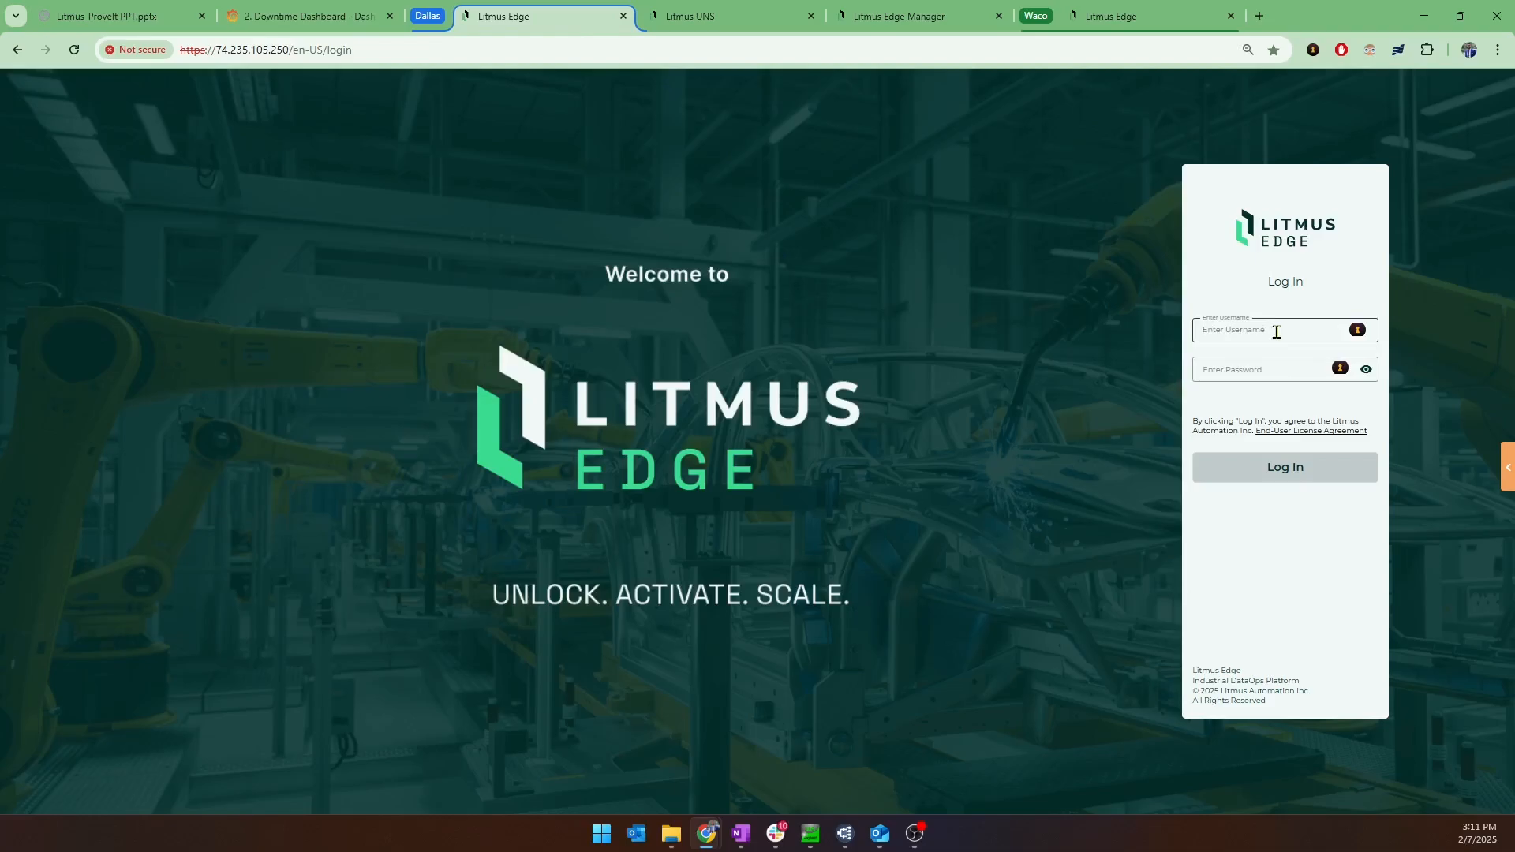
pyautogui.write('hossein')
pyautogui.press('Tab')
pyautogui.write('••••••')
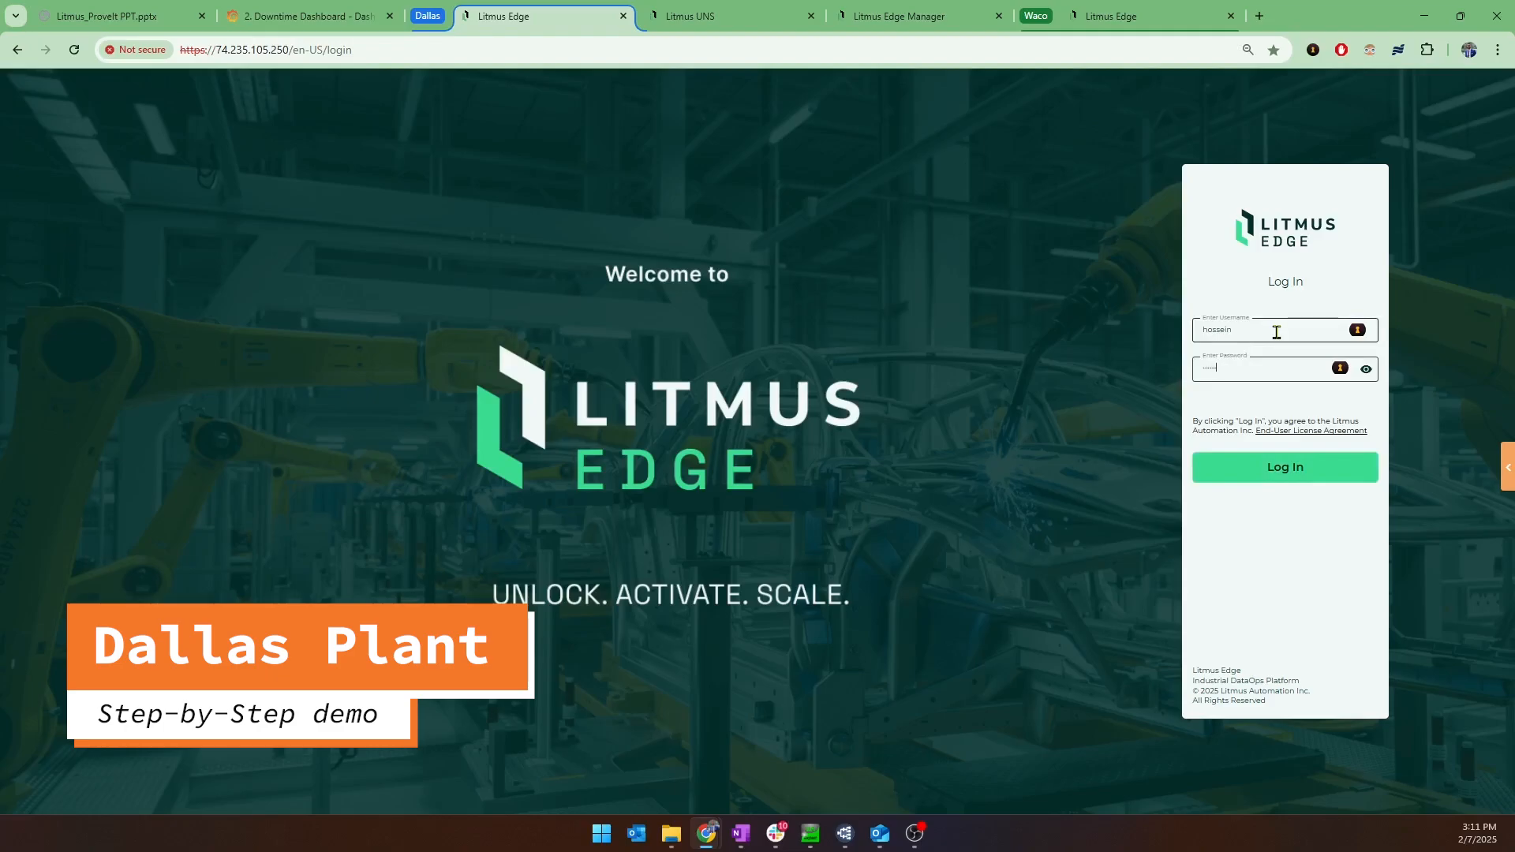
pyautogui.write('••')
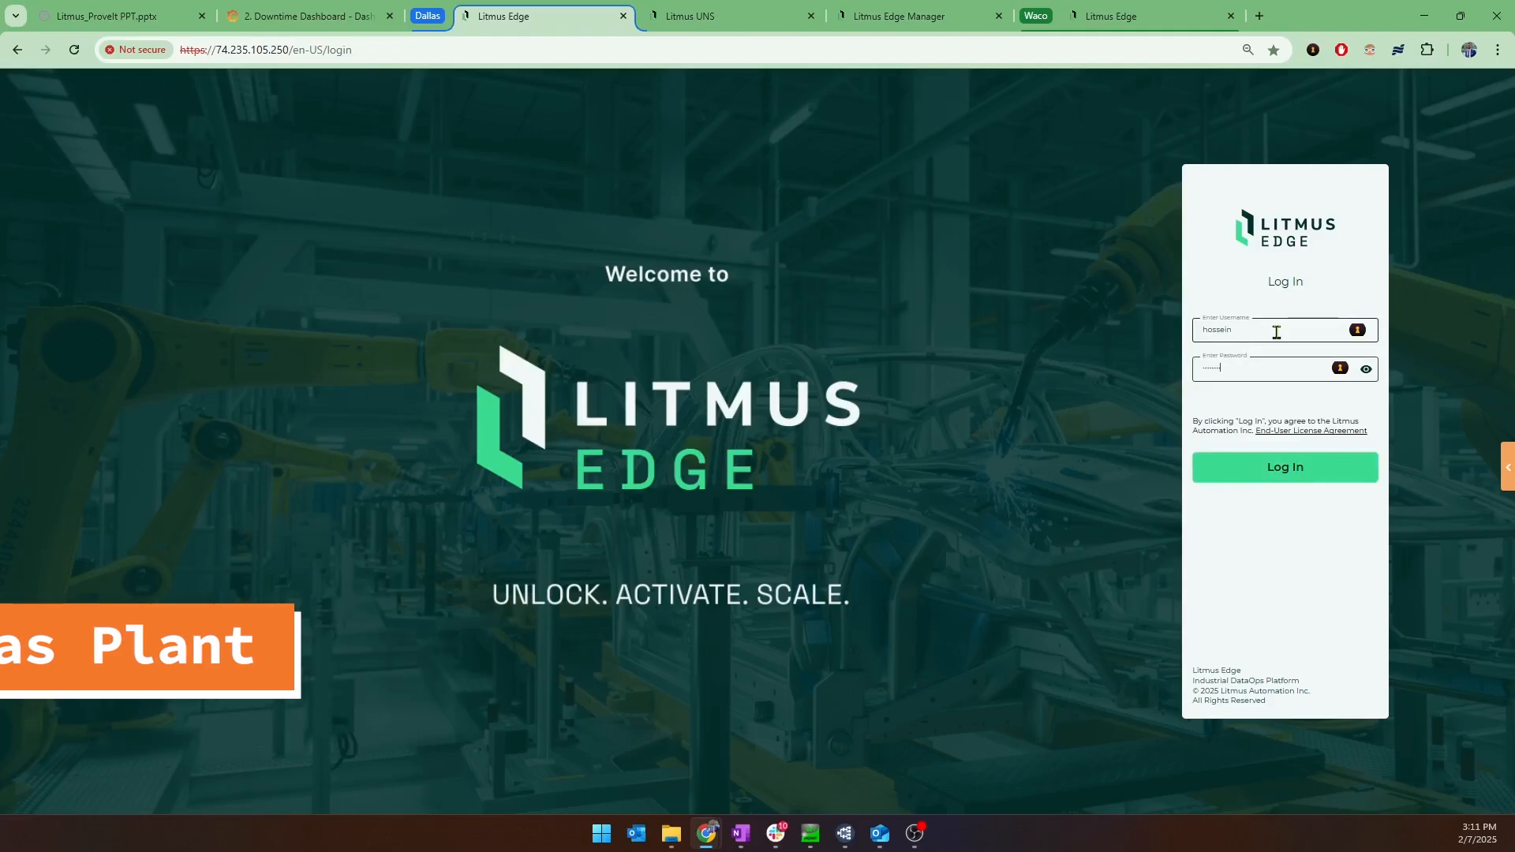
pyautogui.click(1335, 472)
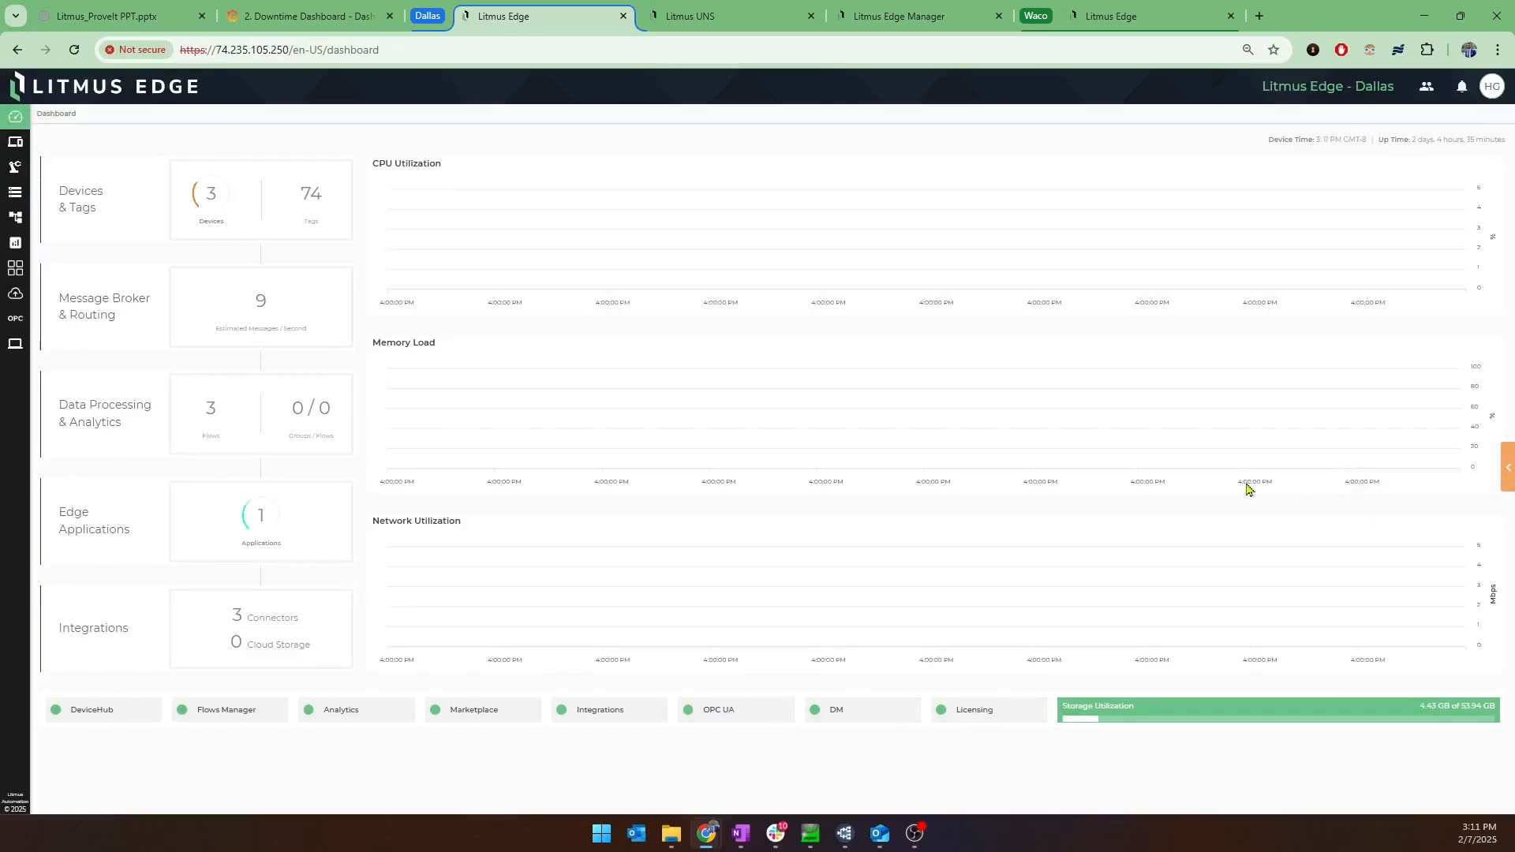
# Review the connected devices in DeviceHub and the list of their tags.
pyautogui.click(1432, 239)
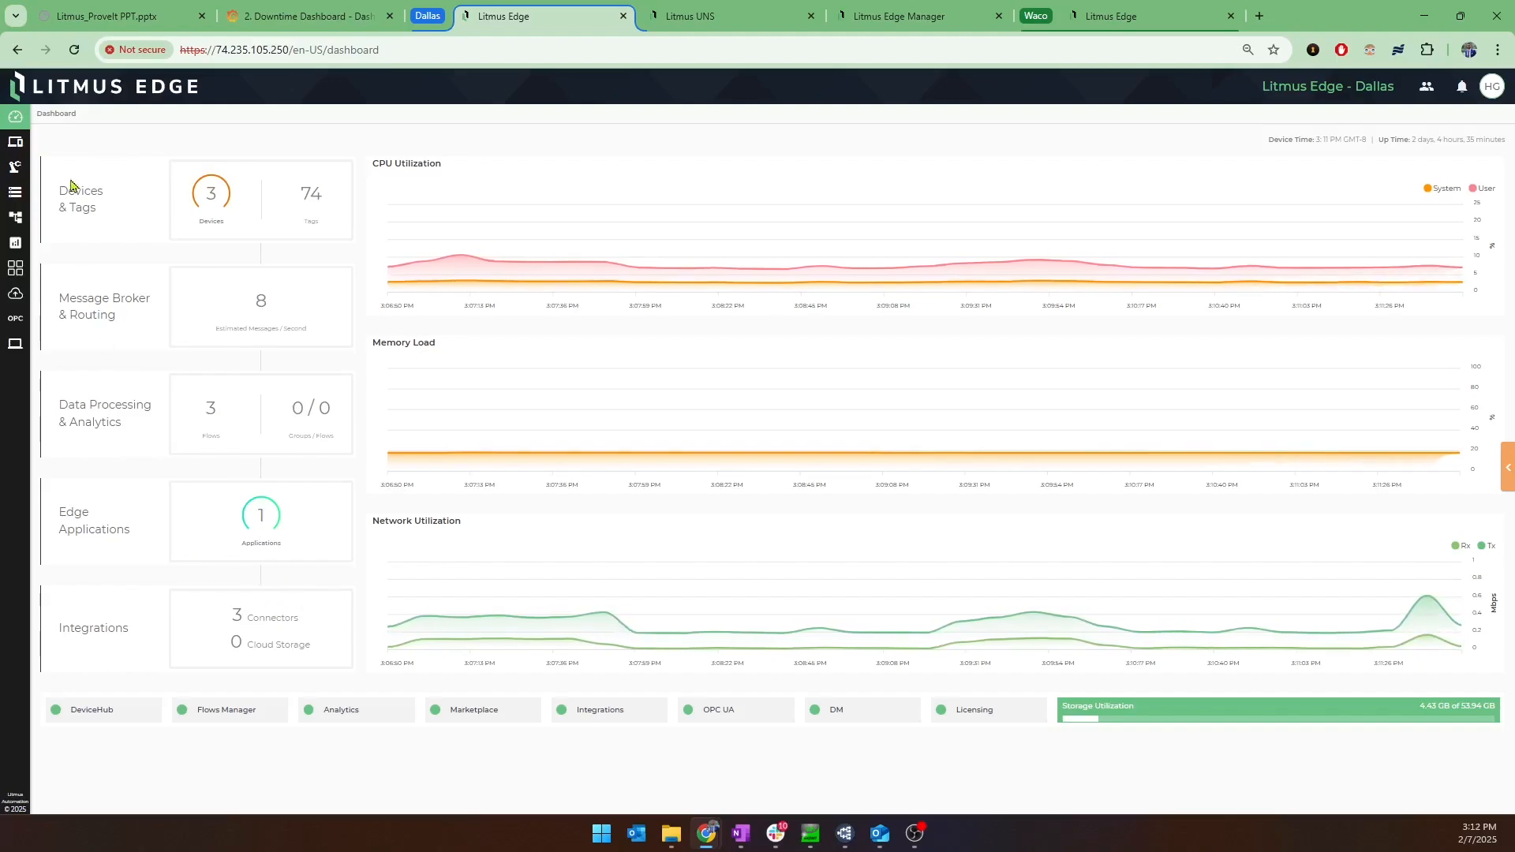
pyautogui.click(19, 147)
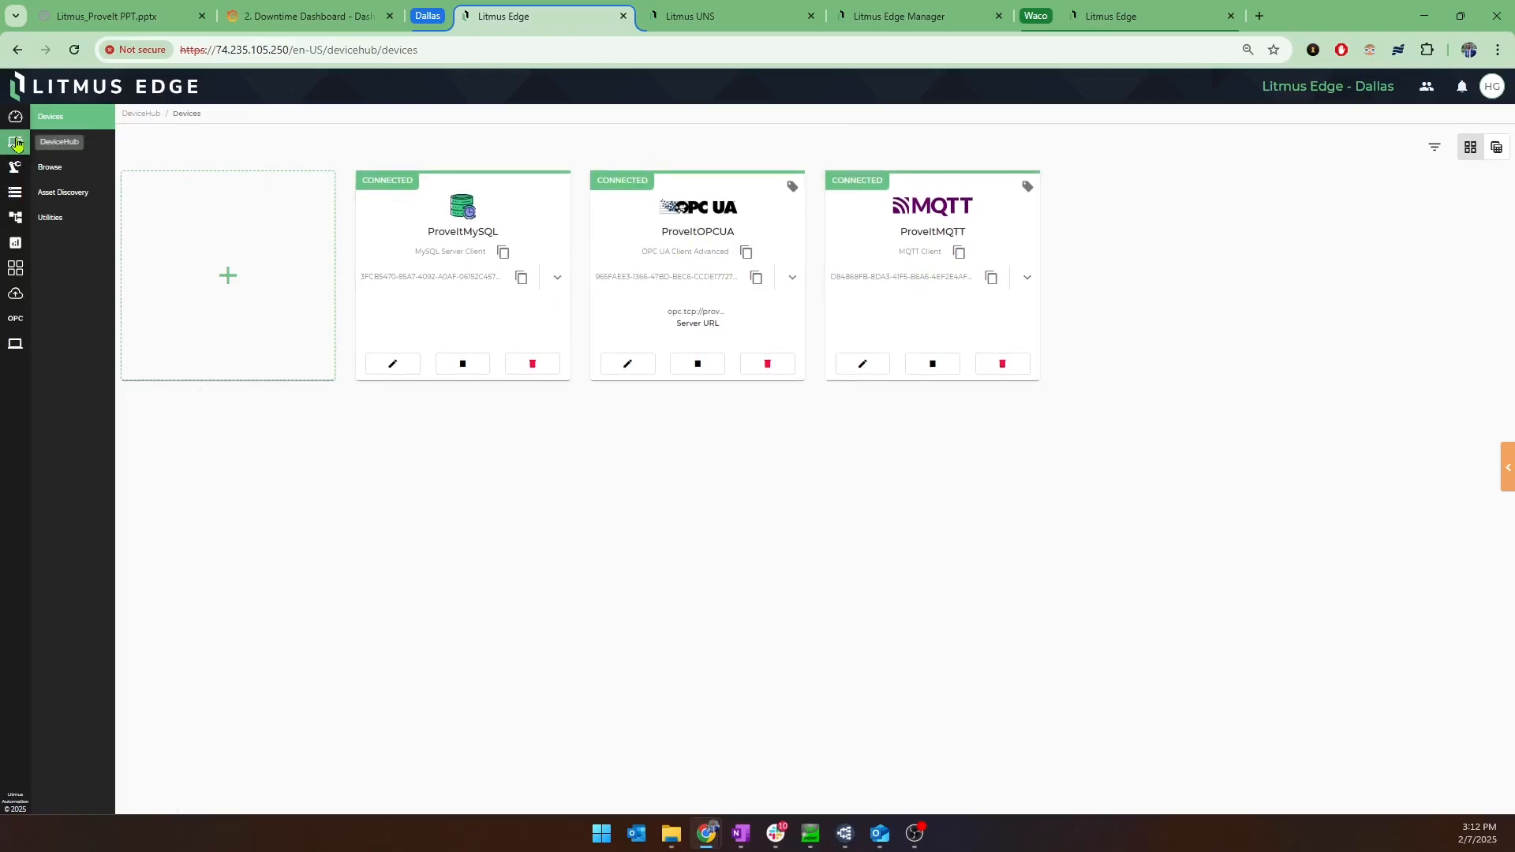
pyautogui.click(105, 149)
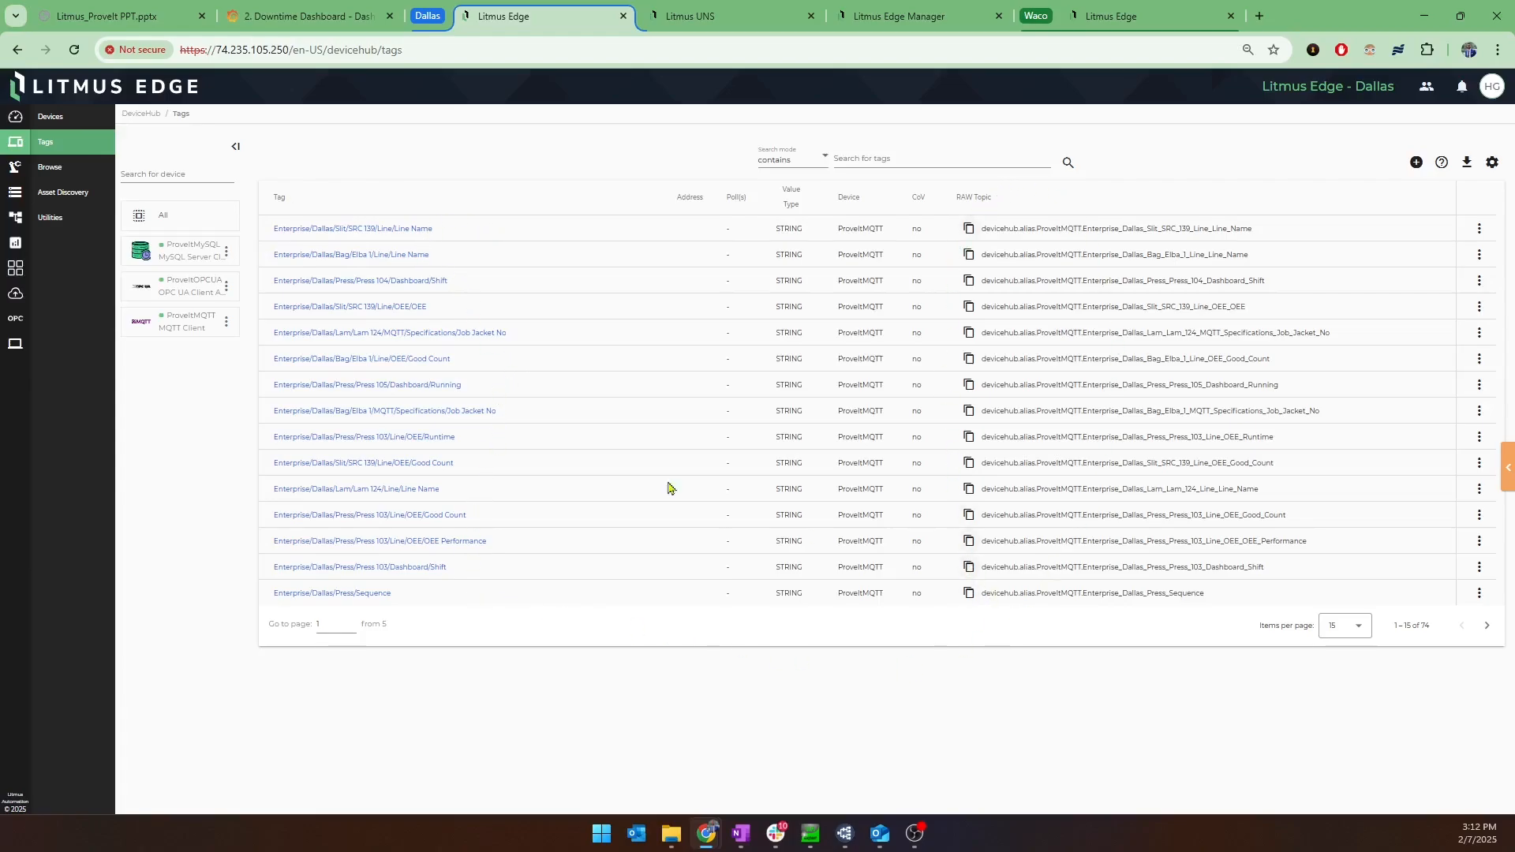
# Browse the ProveItMQTT tag tree, refresh it, and collapse the tulip, maintainx, aveva and Software Toolbox branches under Enterprise.
pyautogui.click(67, 169)
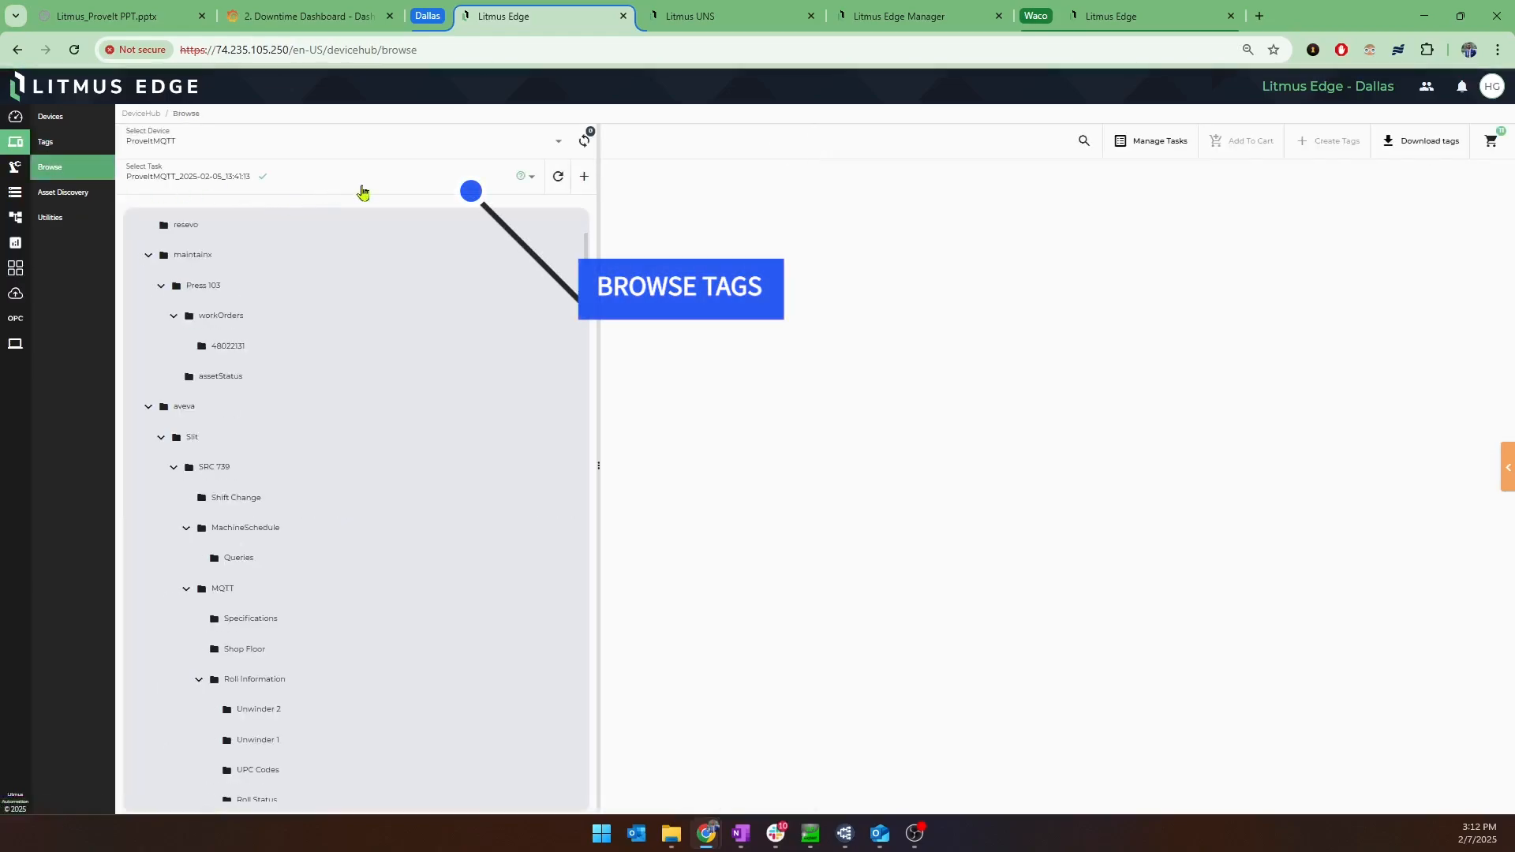
pyautogui.click(559, 179)
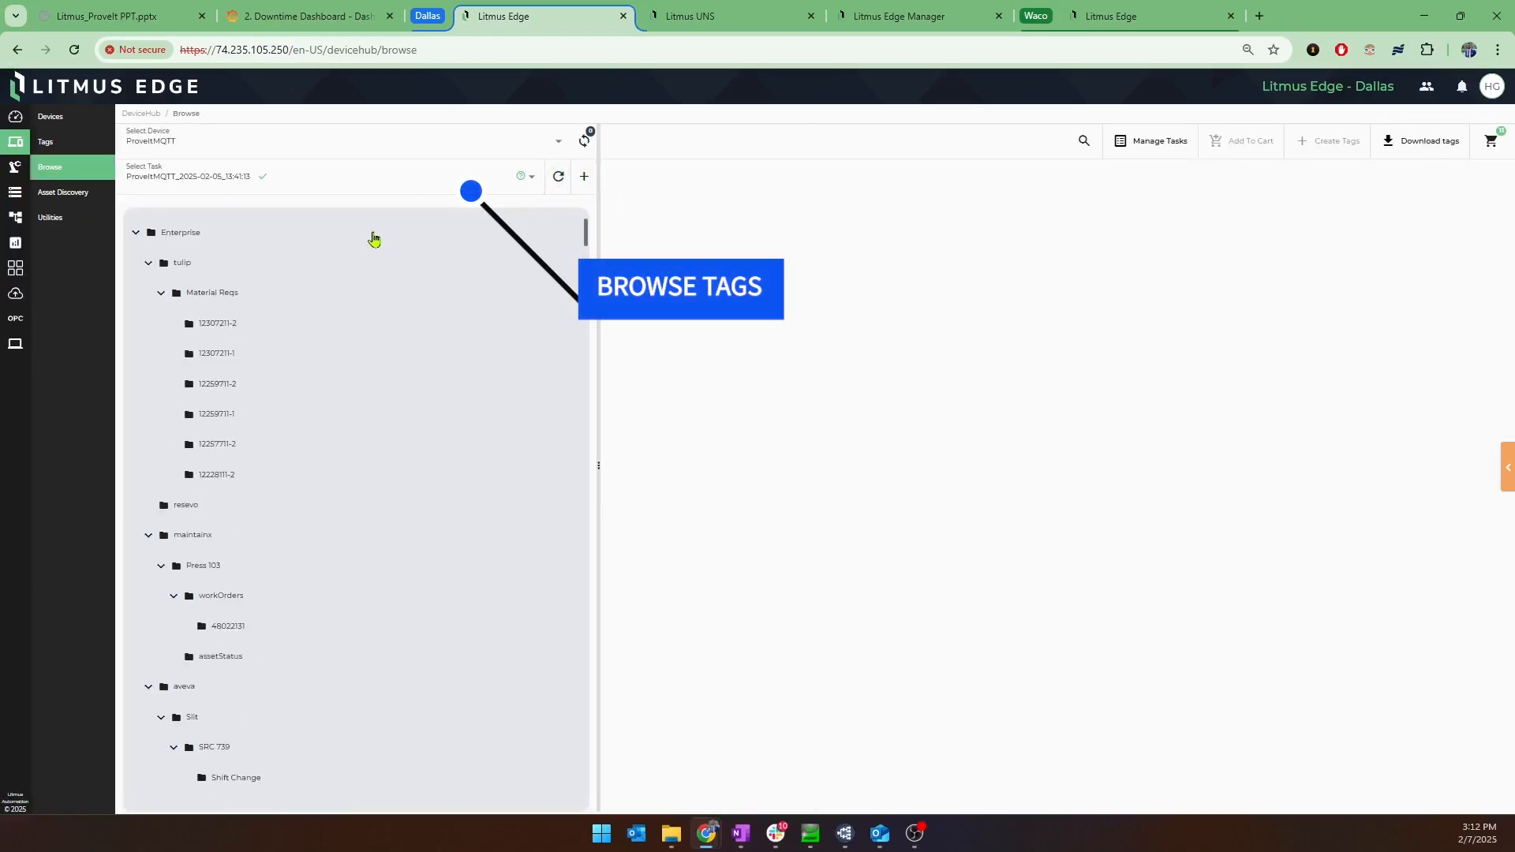
pyautogui.click(149, 262)
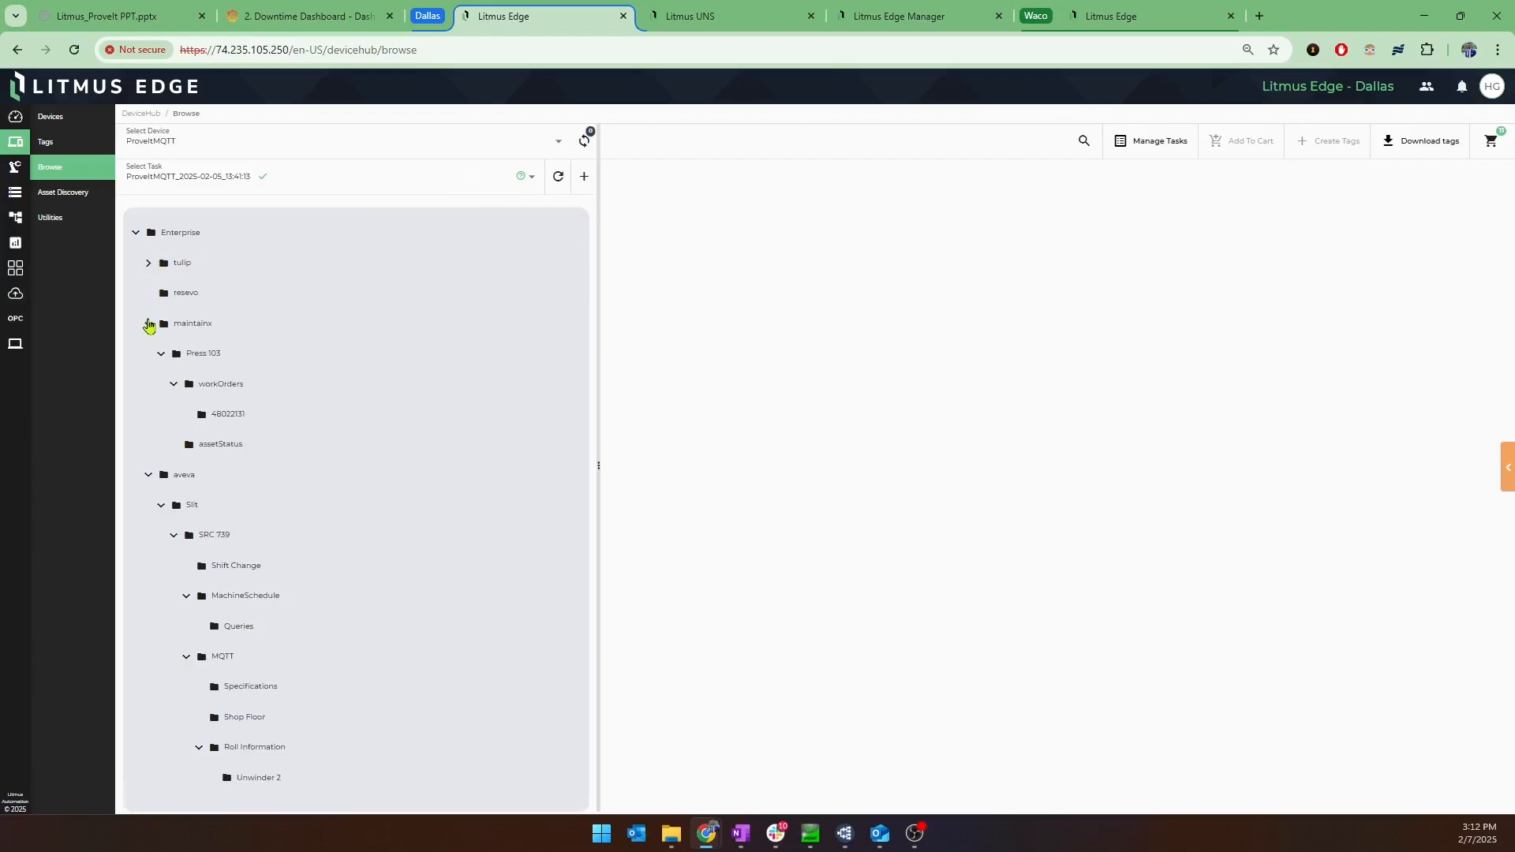
pyautogui.click(148, 324)
pyautogui.click(148, 354)
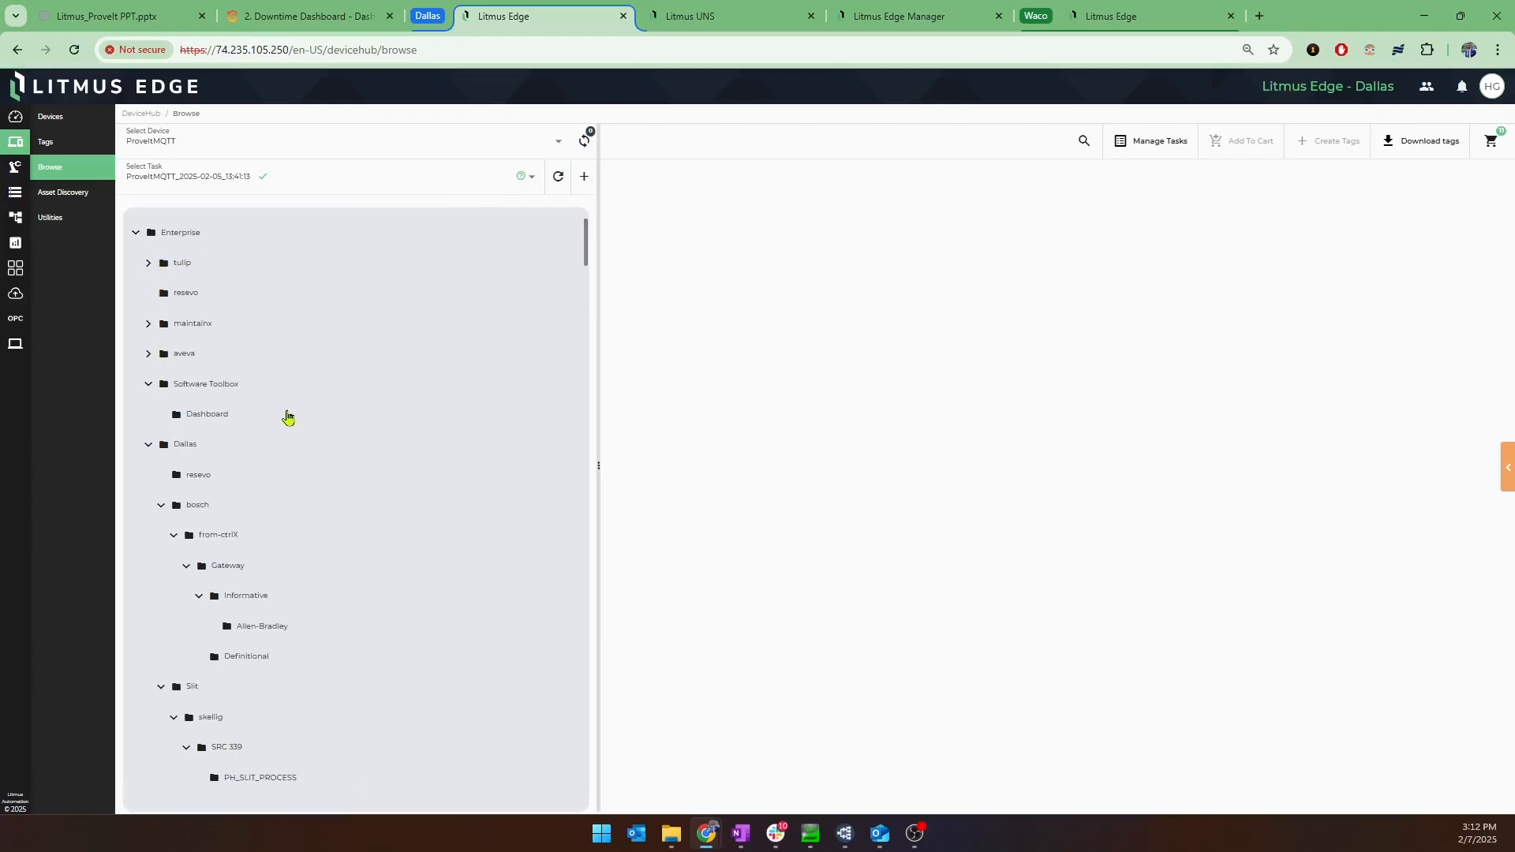
pyautogui.click(149, 385)
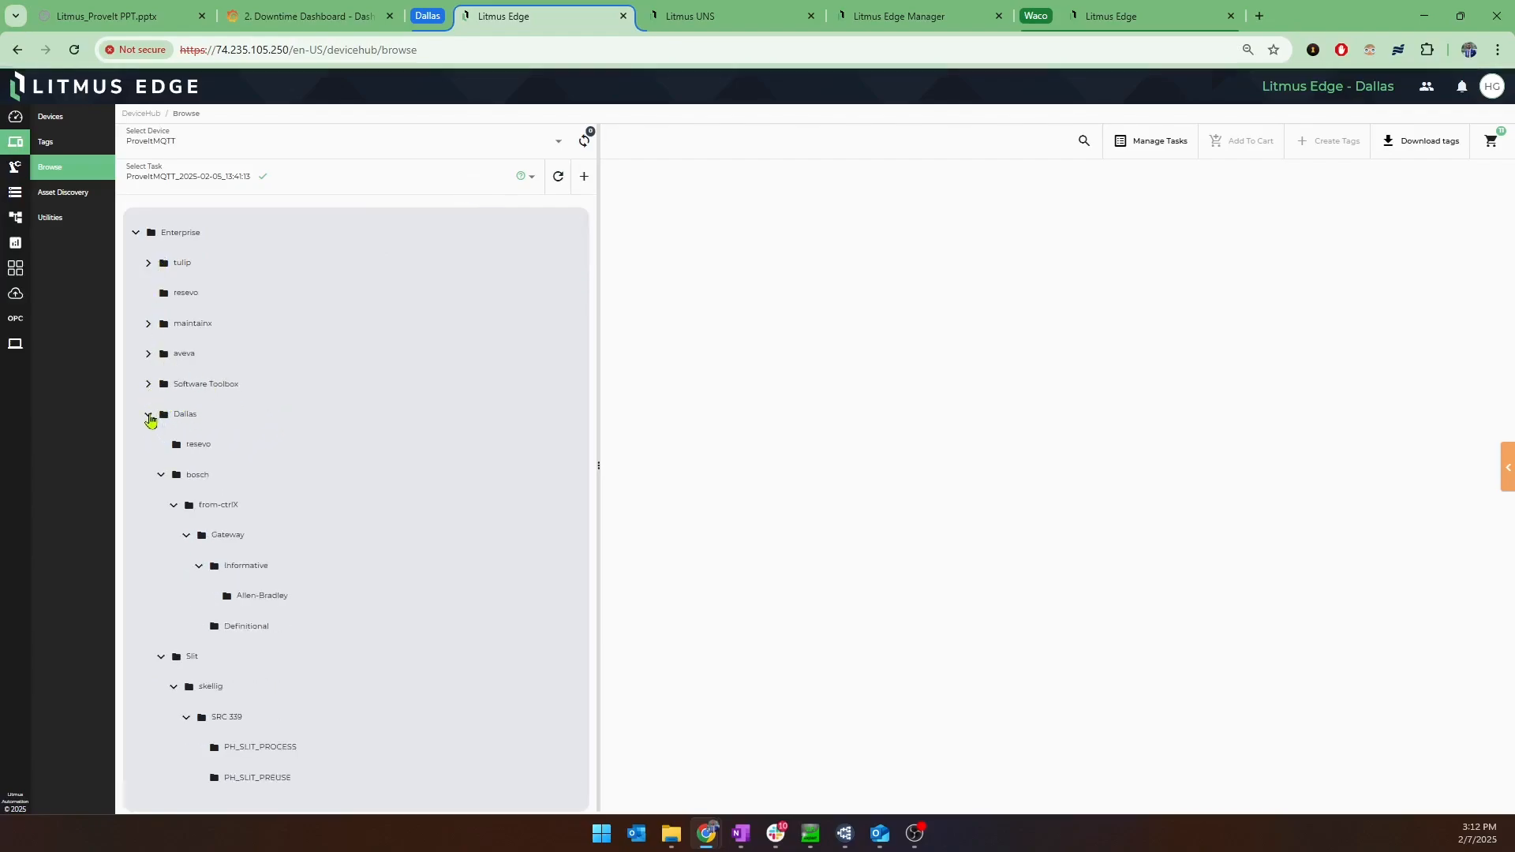
# Collapse the bosch and Slit branches under Dallas and skellig under Press, and list the tags of the first press folder under consnow.
pyautogui.click(162, 476)
pyautogui.click(161, 506)
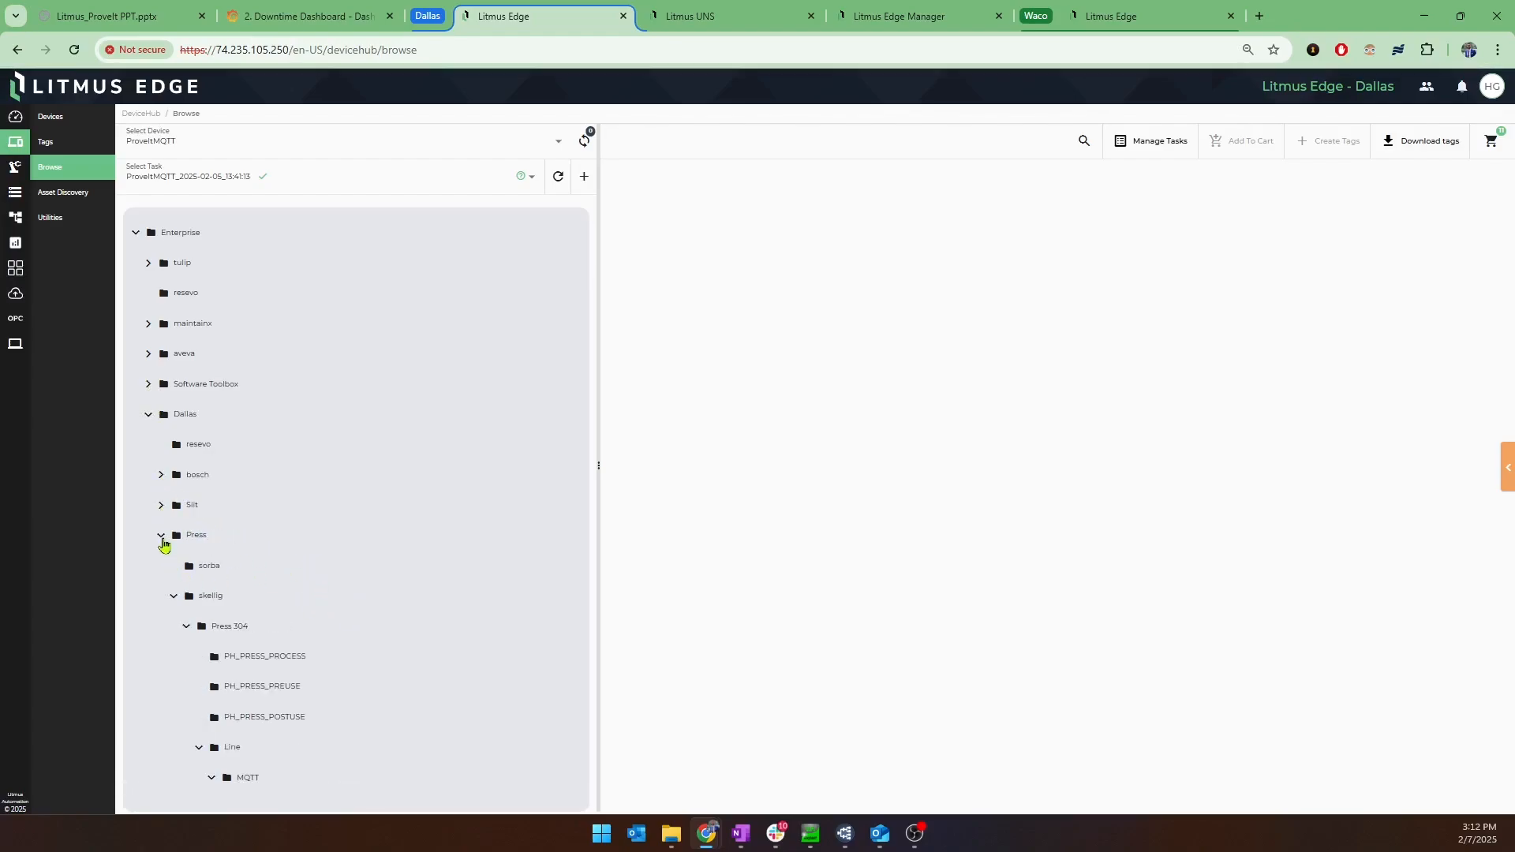
pyautogui.click(173, 597)
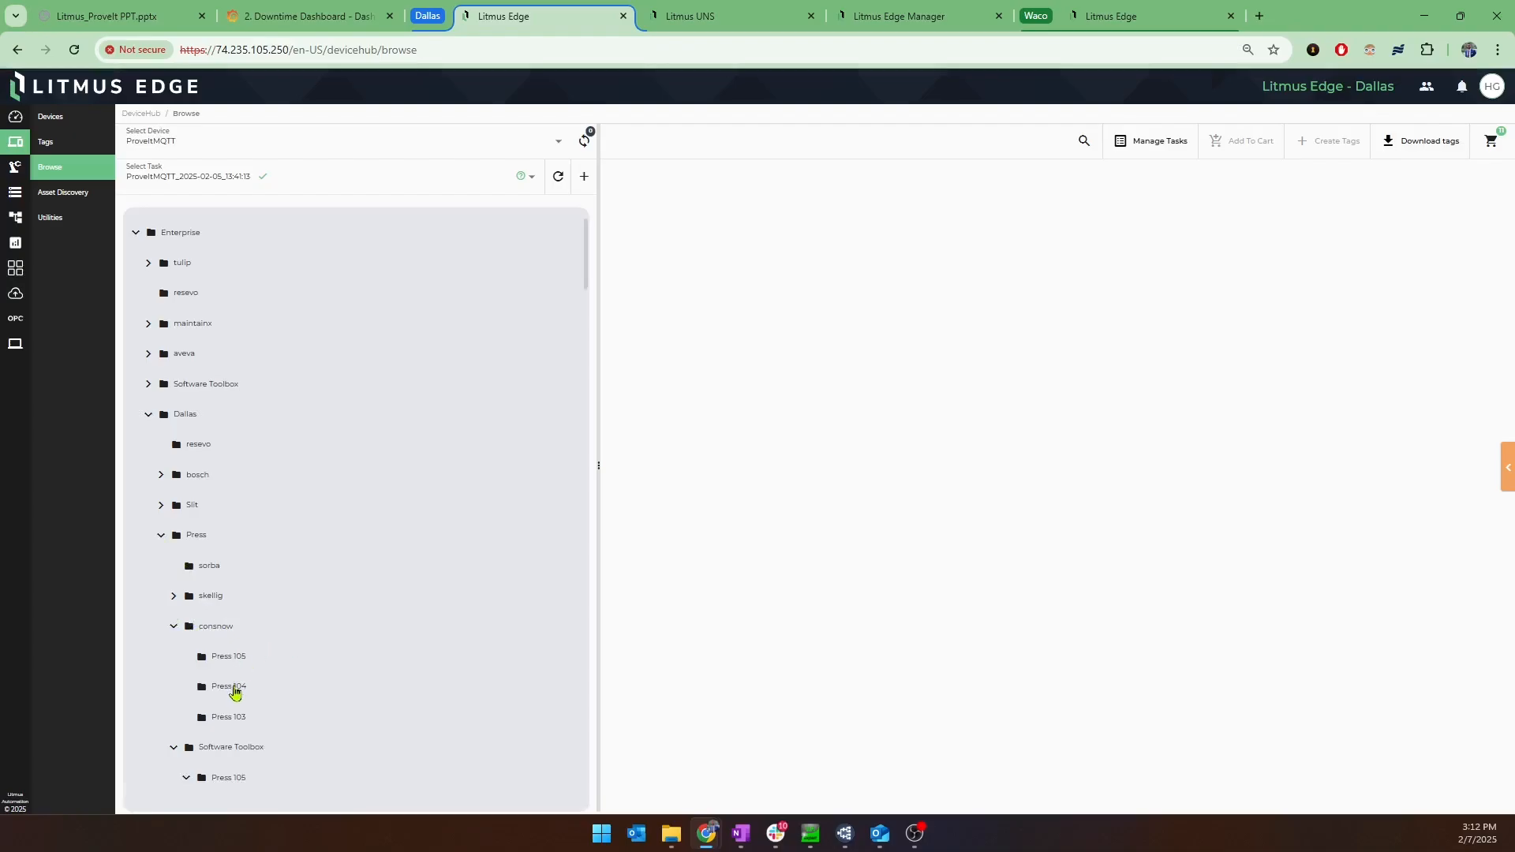
pyautogui.click(234, 661)
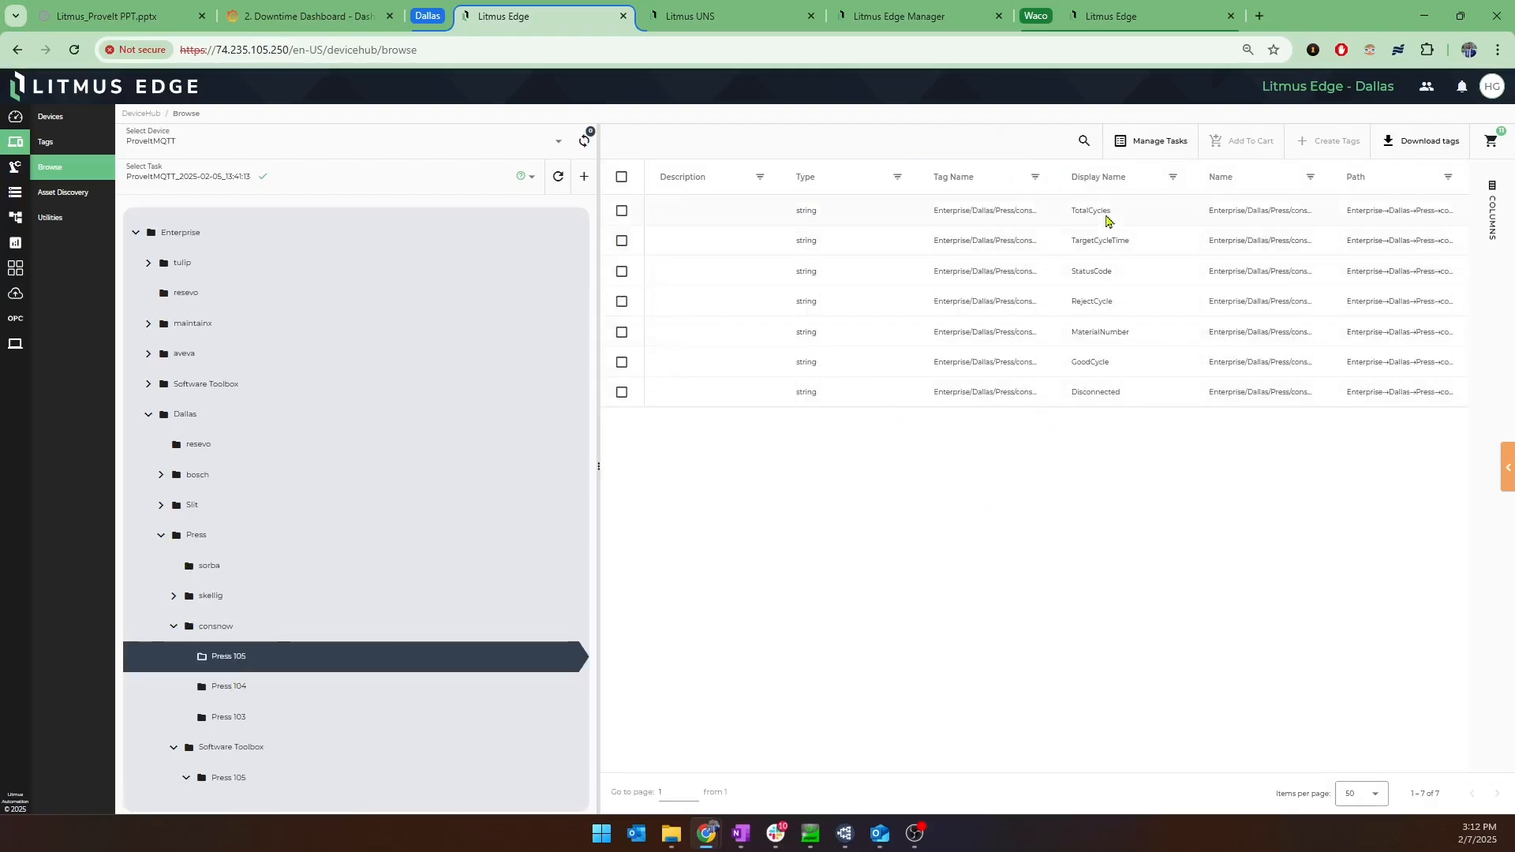
# Search the ProveItMQTT tags using the Contains option for "oee/quantity".
pyautogui.click(1084, 140)
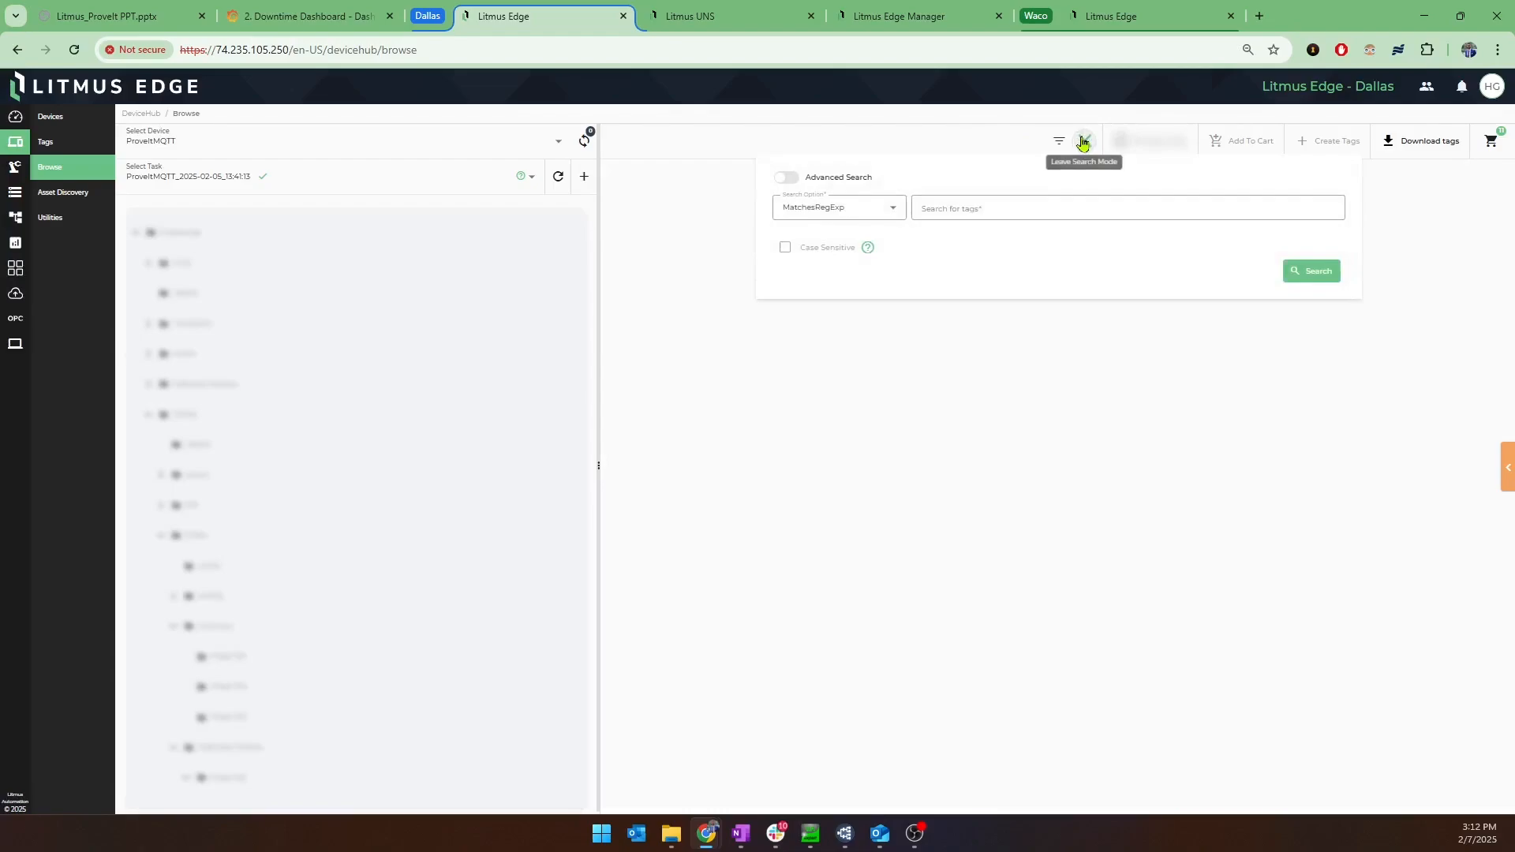
pyautogui.click(857, 210)
pyautogui.click(843, 273)
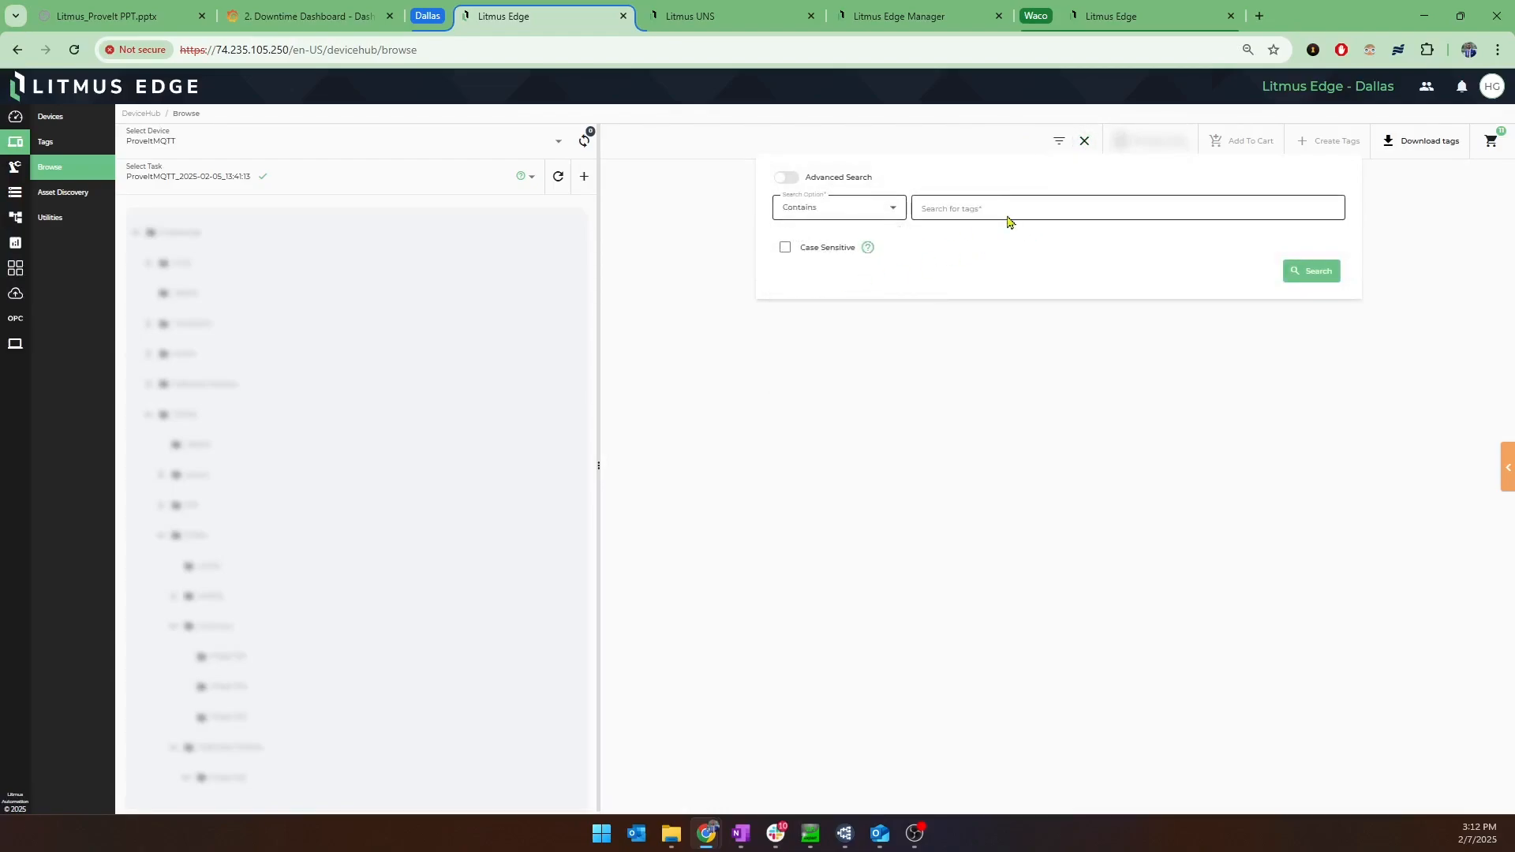
pyautogui.click(1008, 209)
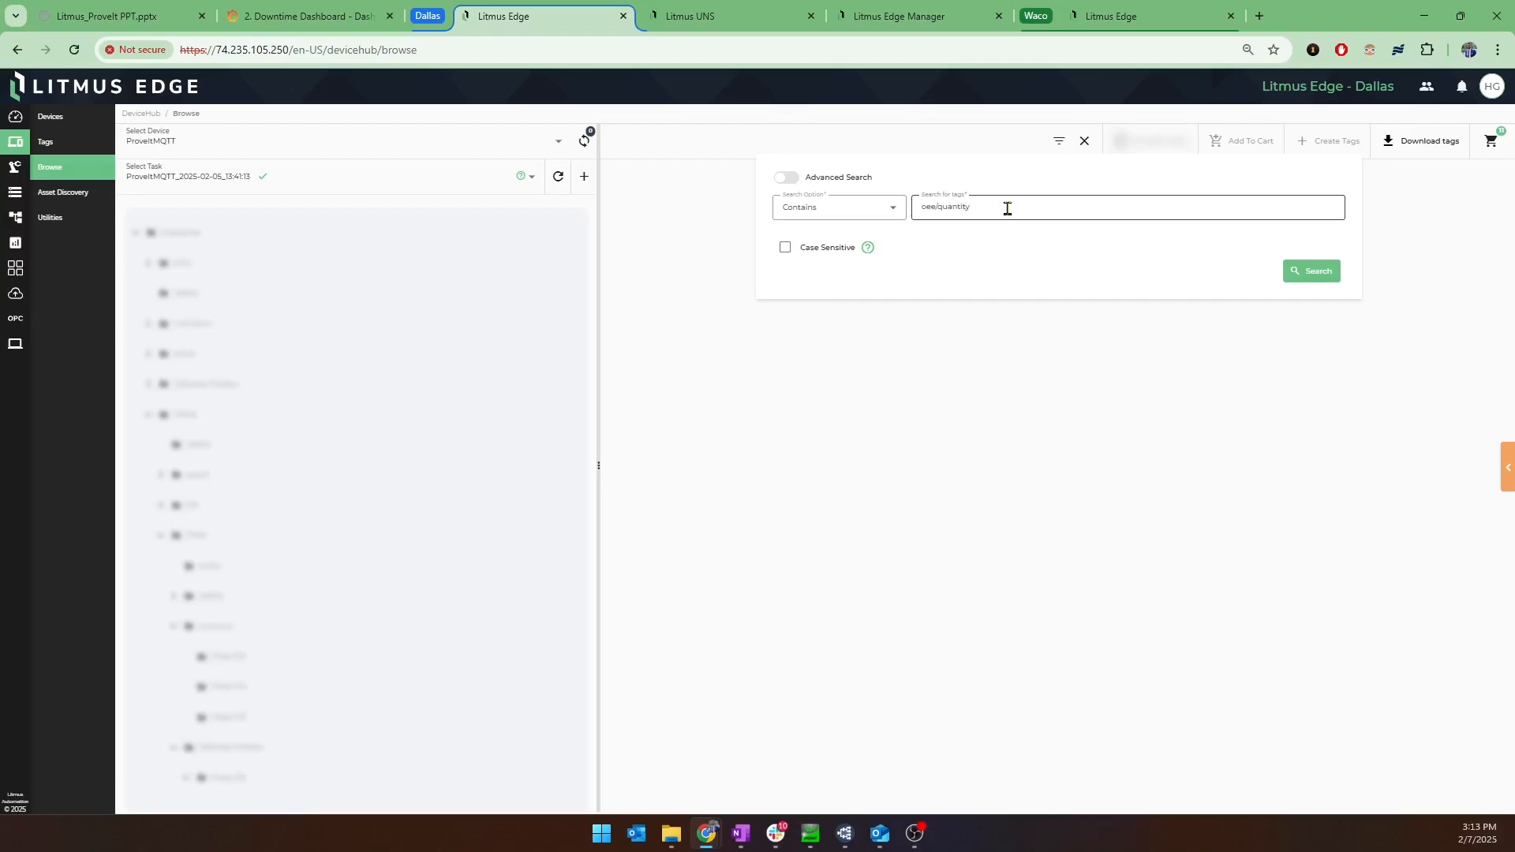
pyautogui.click(1320, 276)
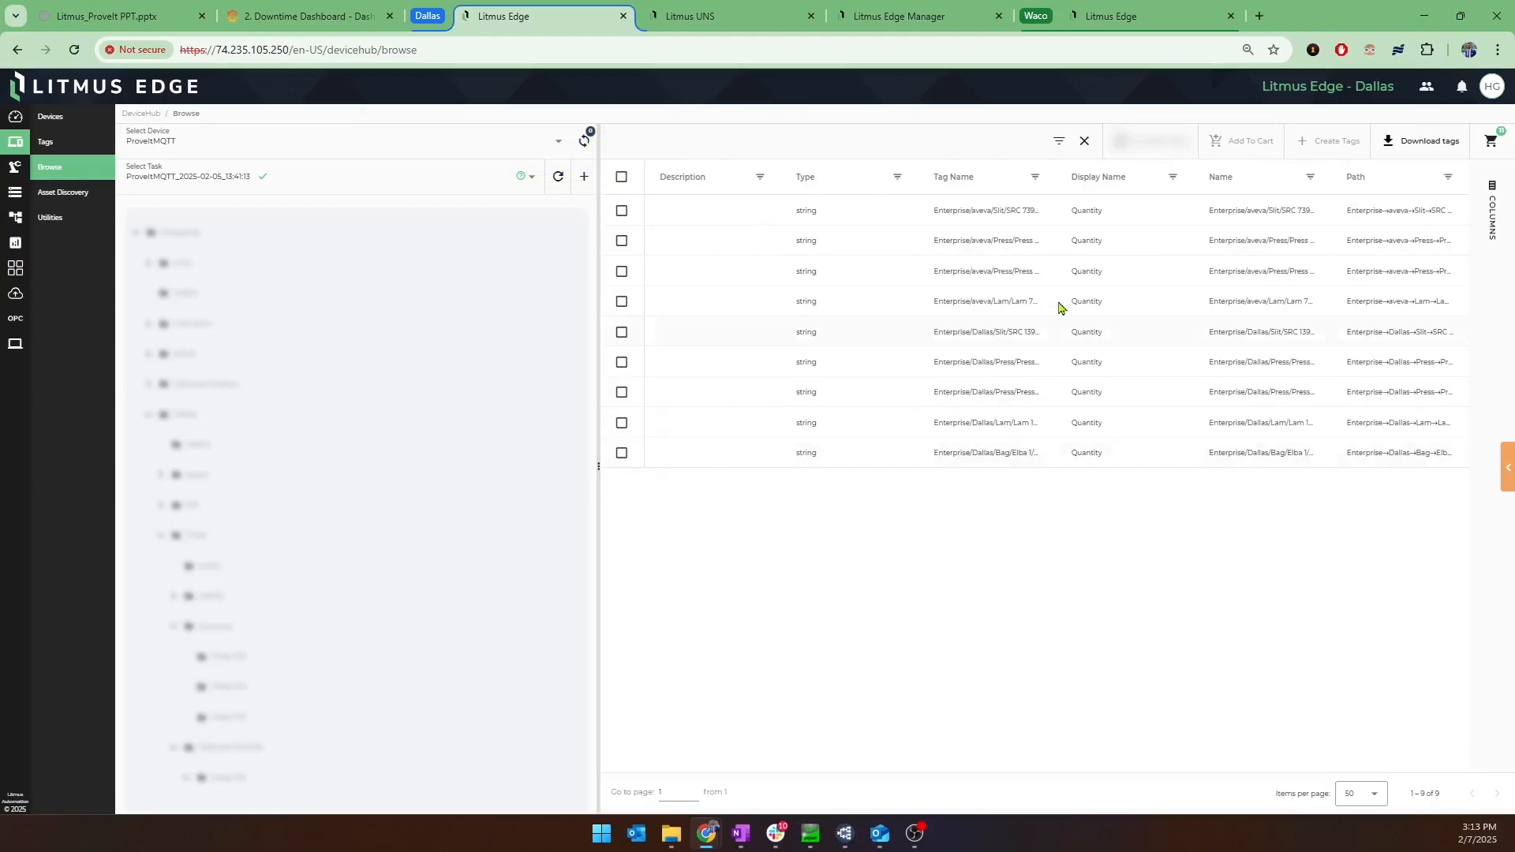
# Widen the Tag Name column to read full paths, select the five Enterprise/Dallas OEE Quantity tags and add them to the cart.
pyautogui.moveTo(1055, 187); pyautogui.dragTo(1214, 188)
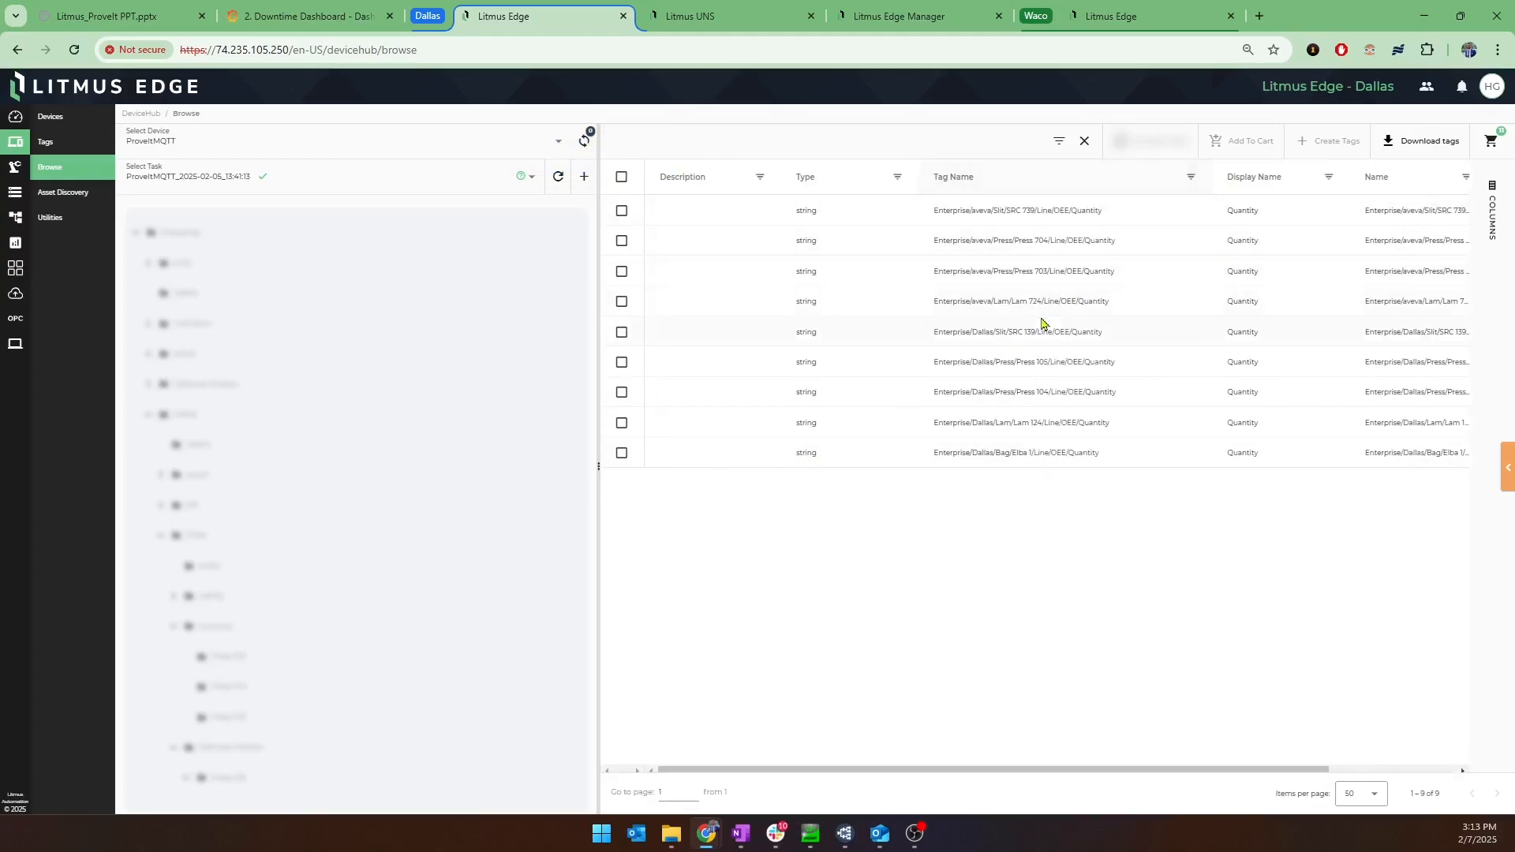
pyautogui.click(620, 332)
pyautogui.click(622, 362)
pyautogui.click(624, 334)
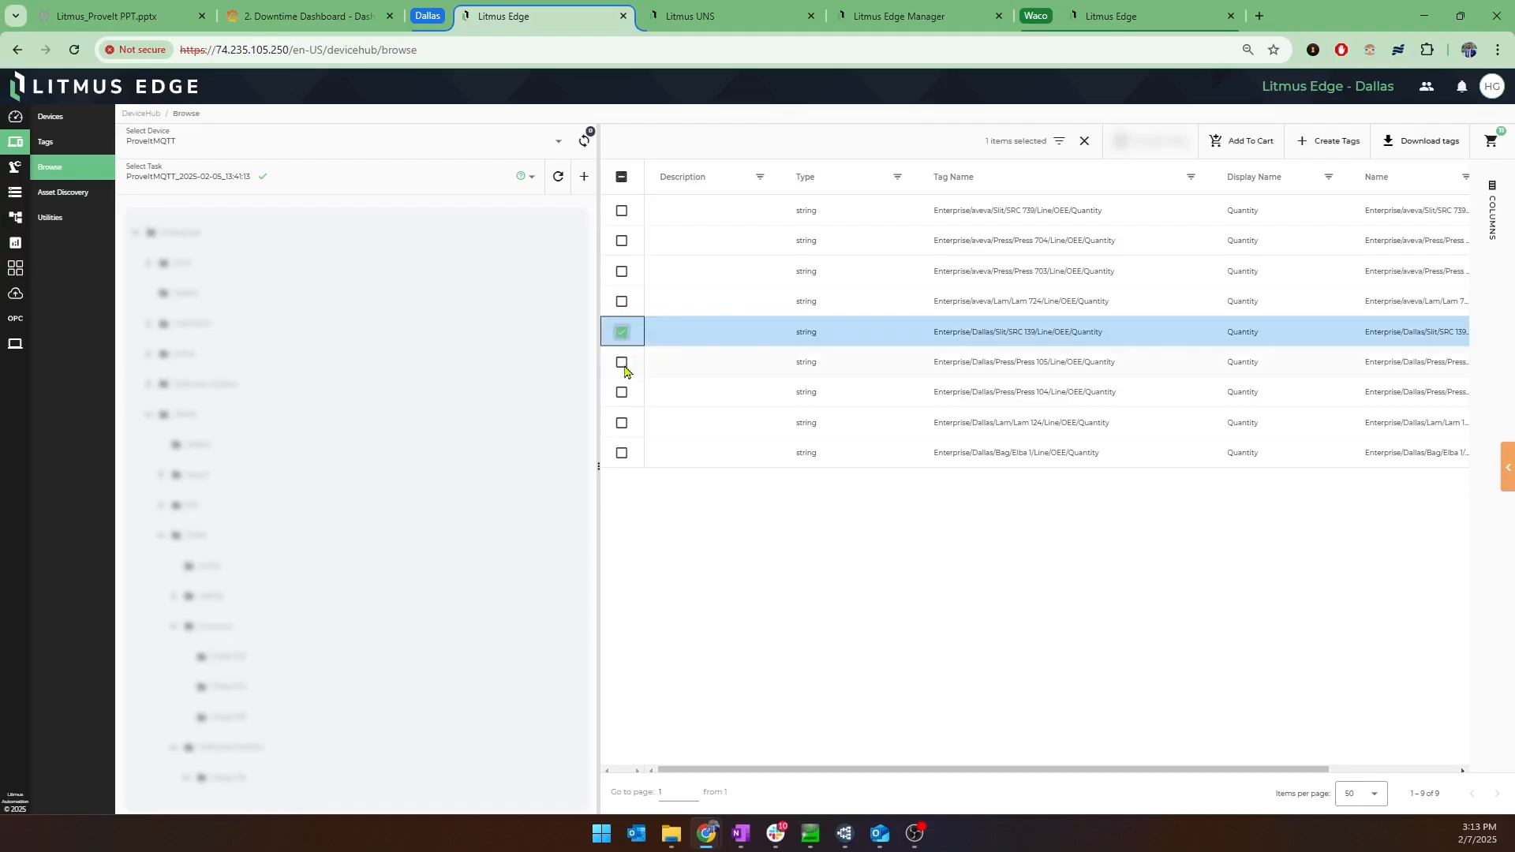
pyautogui.click(623, 363)
pyautogui.click(622, 392)
pyautogui.click(622, 424)
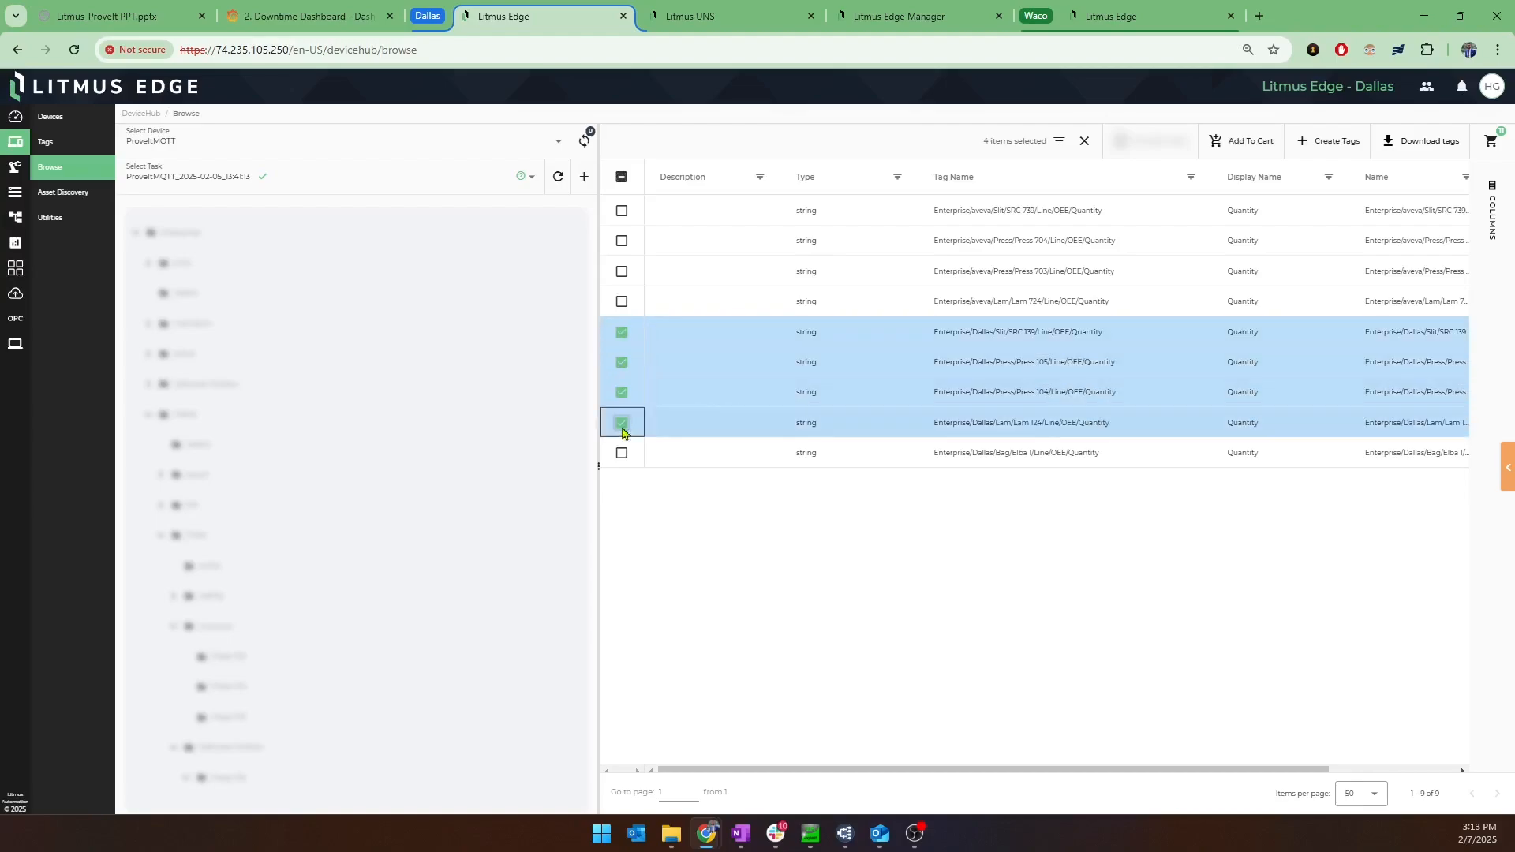
pyautogui.click(623, 454)
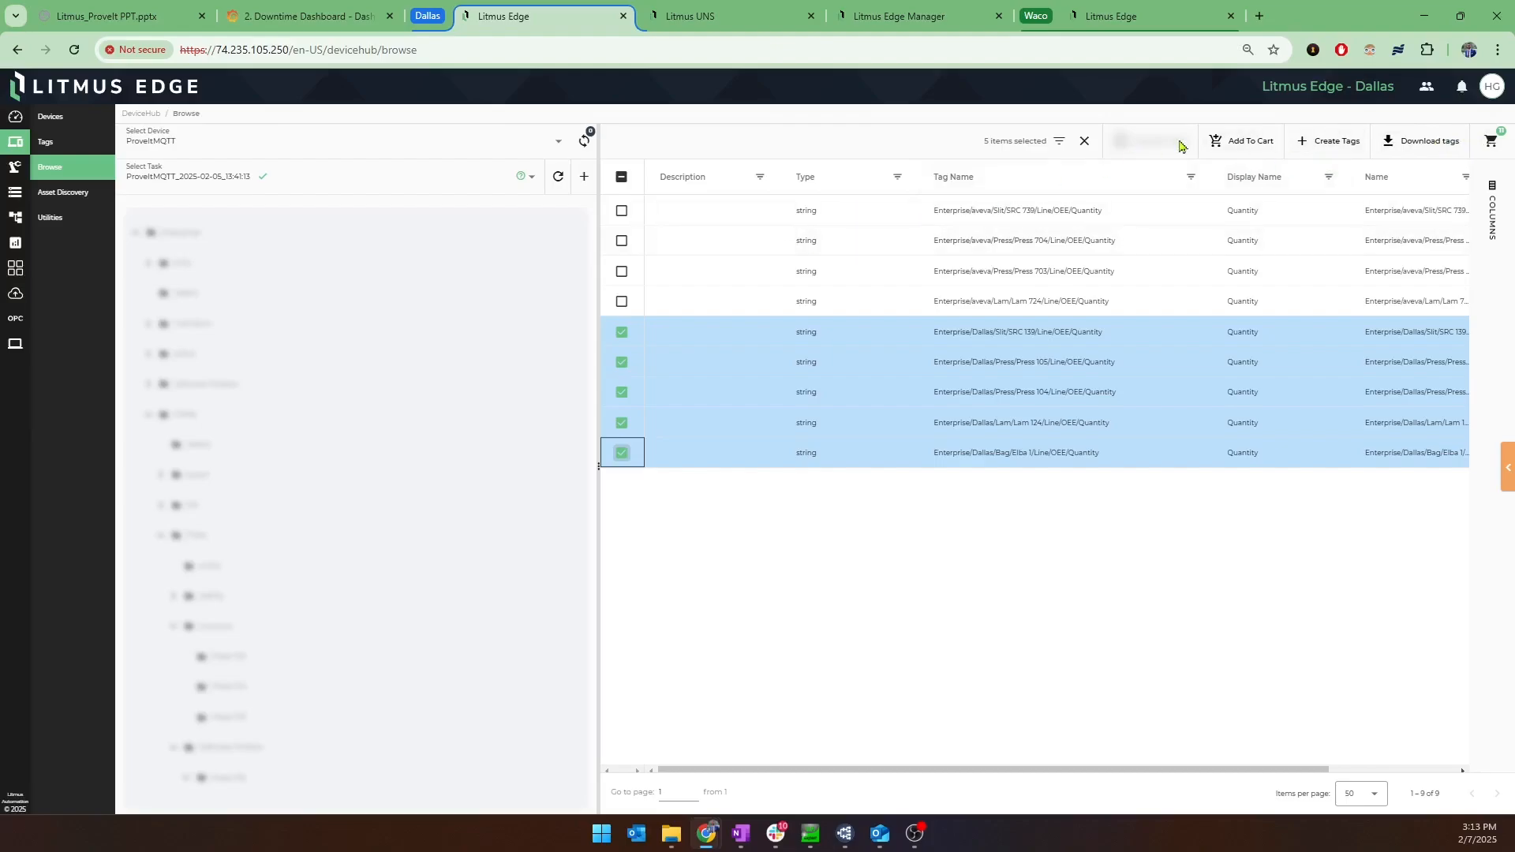
pyautogui.click(1241, 140)
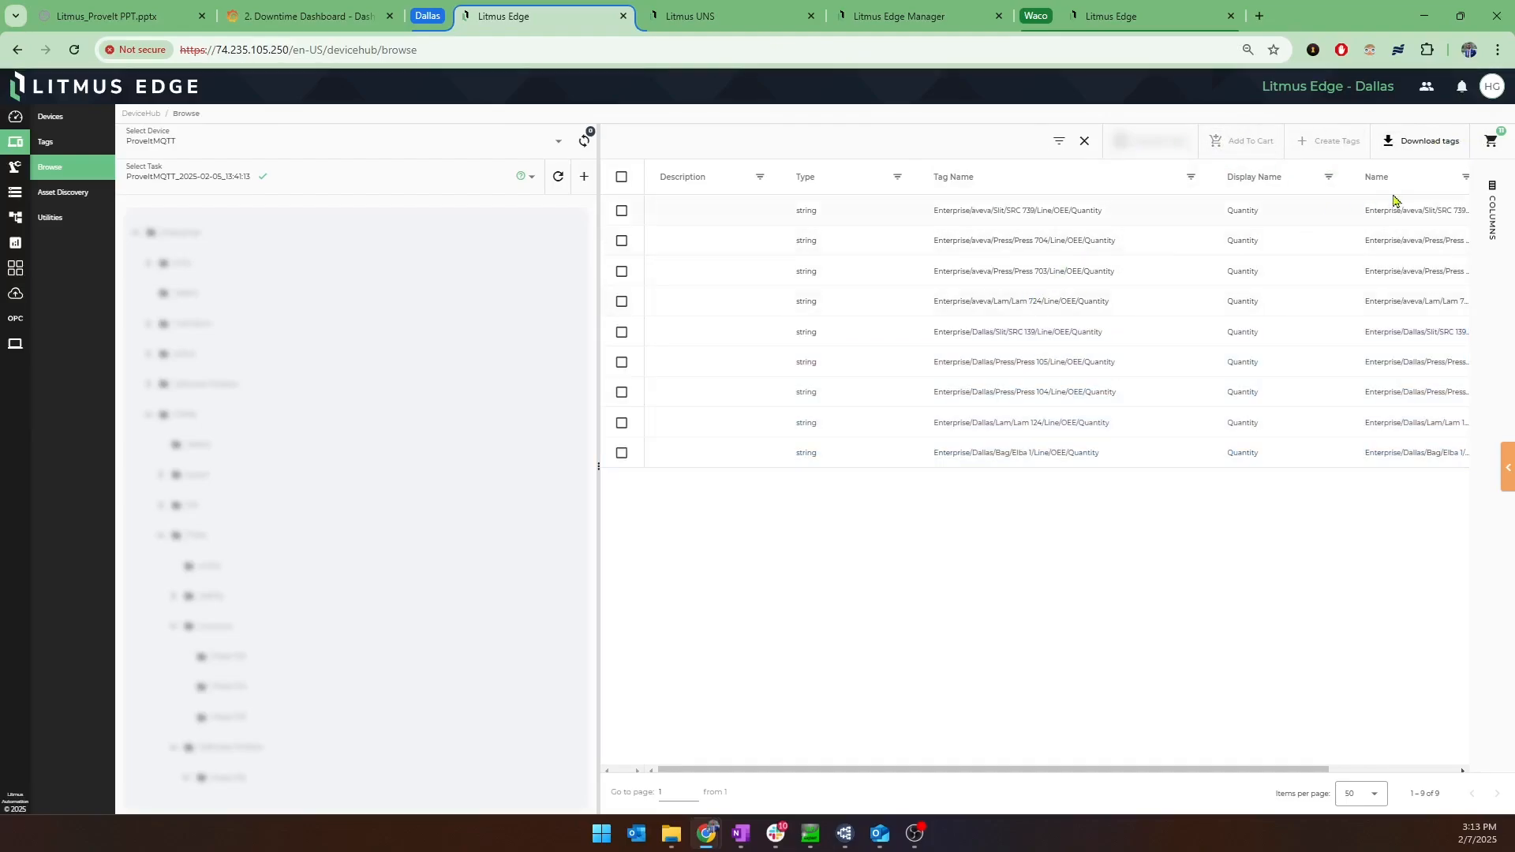
# Review the tags in the cart, selecting all of them, and close the cart without creating them.
pyautogui.click(1491, 142)
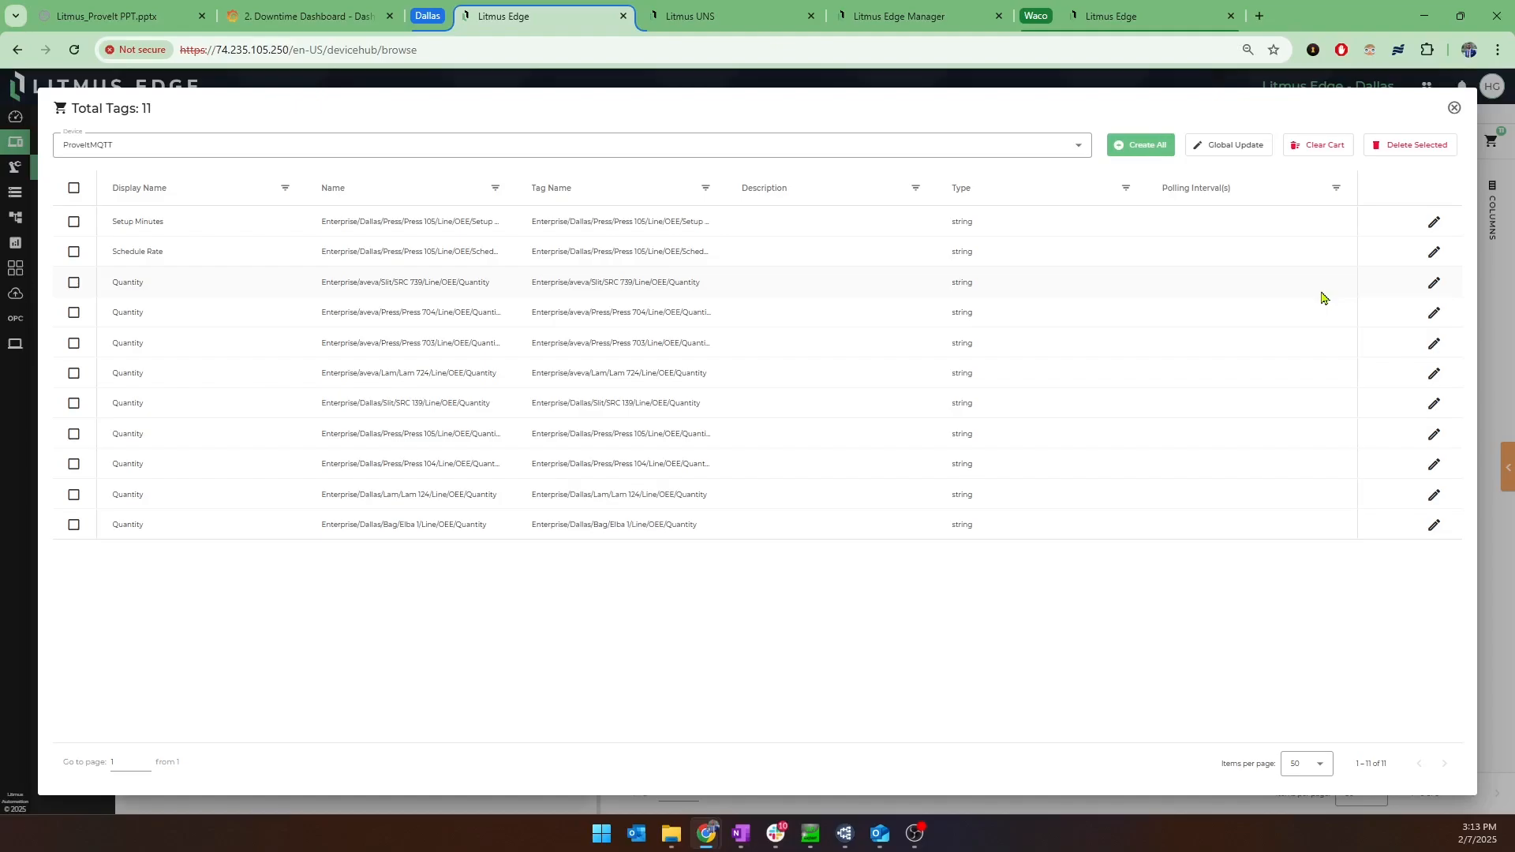
pyautogui.click(76, 191)
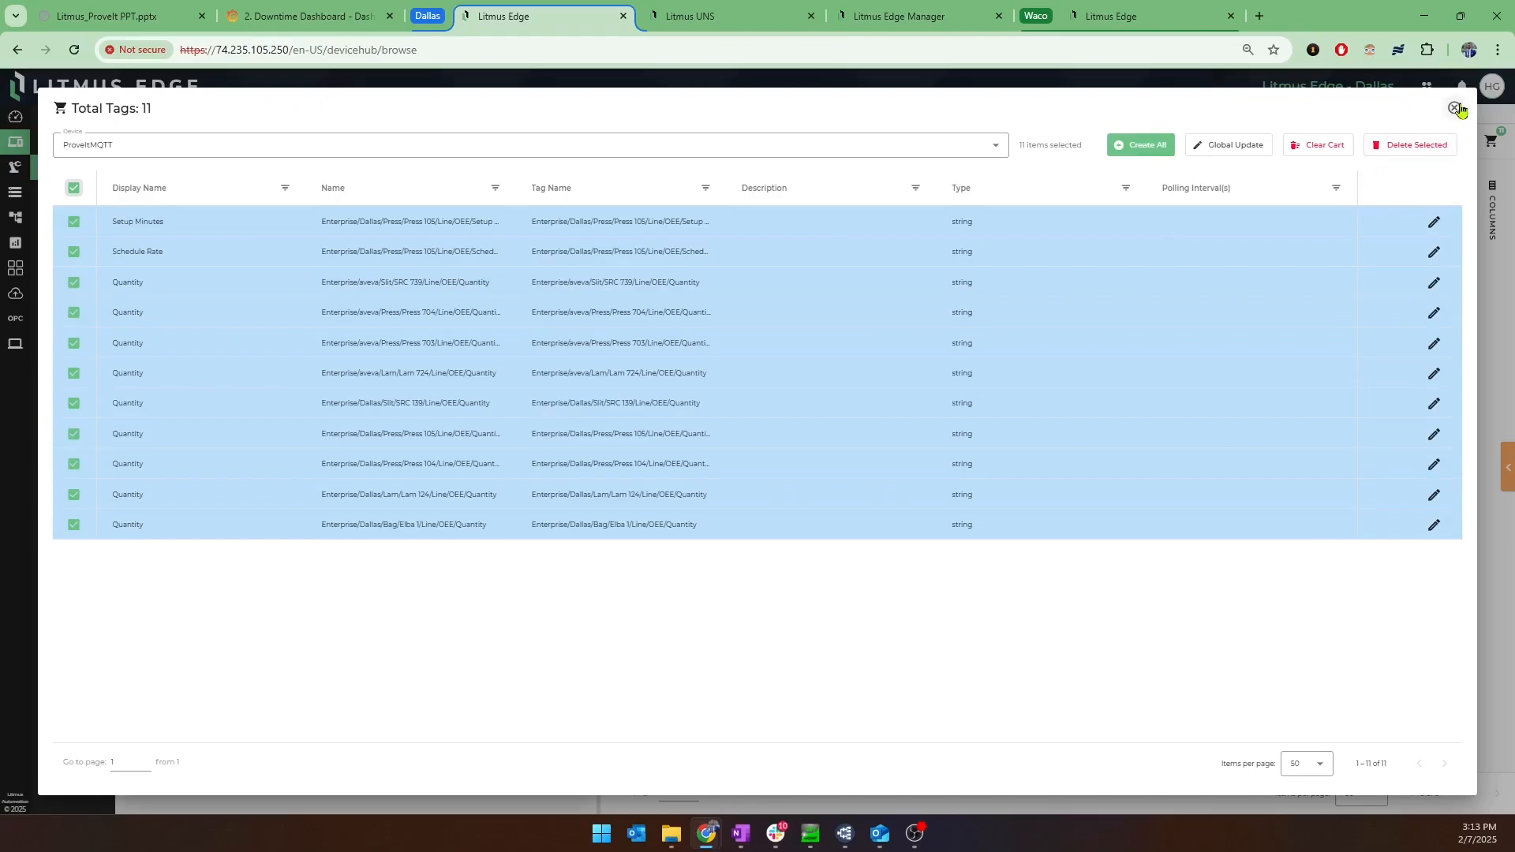
pyautogui.click(1456, 108)
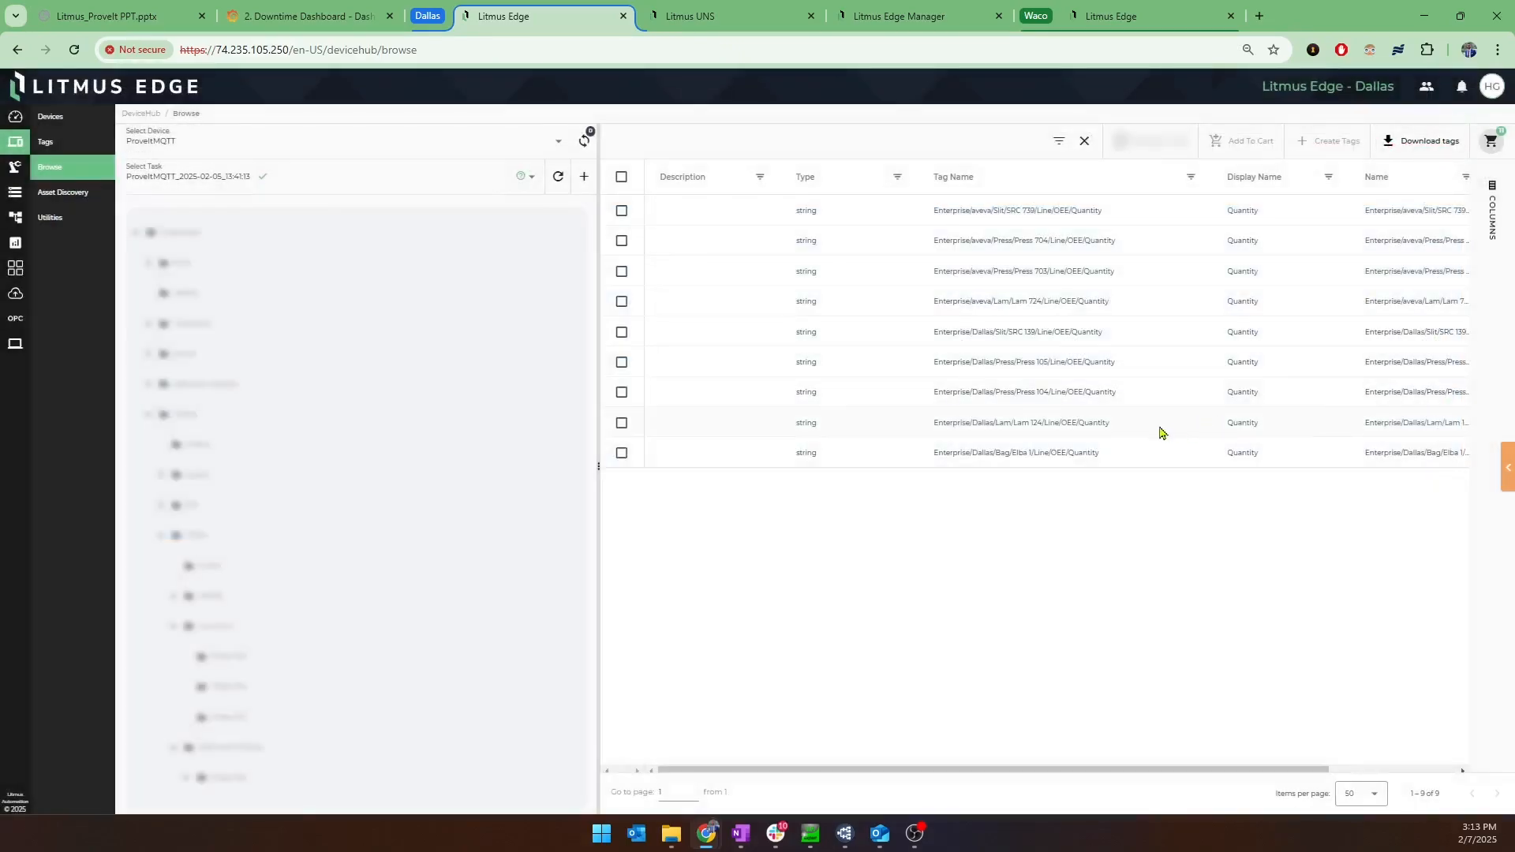
# Open the EquipmentModel digital twin model and review its static attributes, transformations and dynamic attributes, enlarging the page for readability.
pyautogui.click(16, 169)
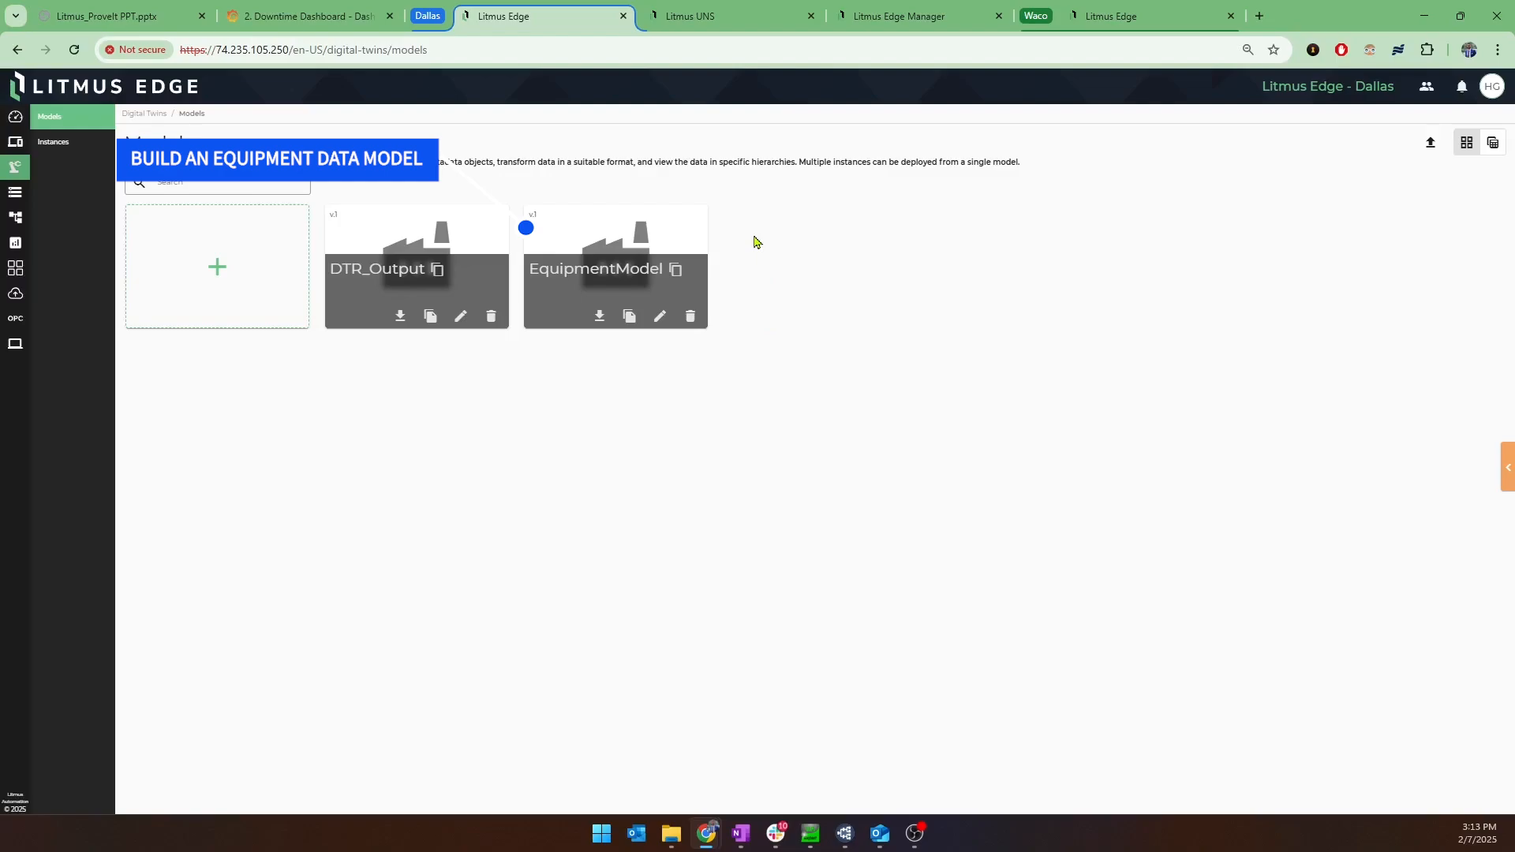
pyautogui.click(641, 242)
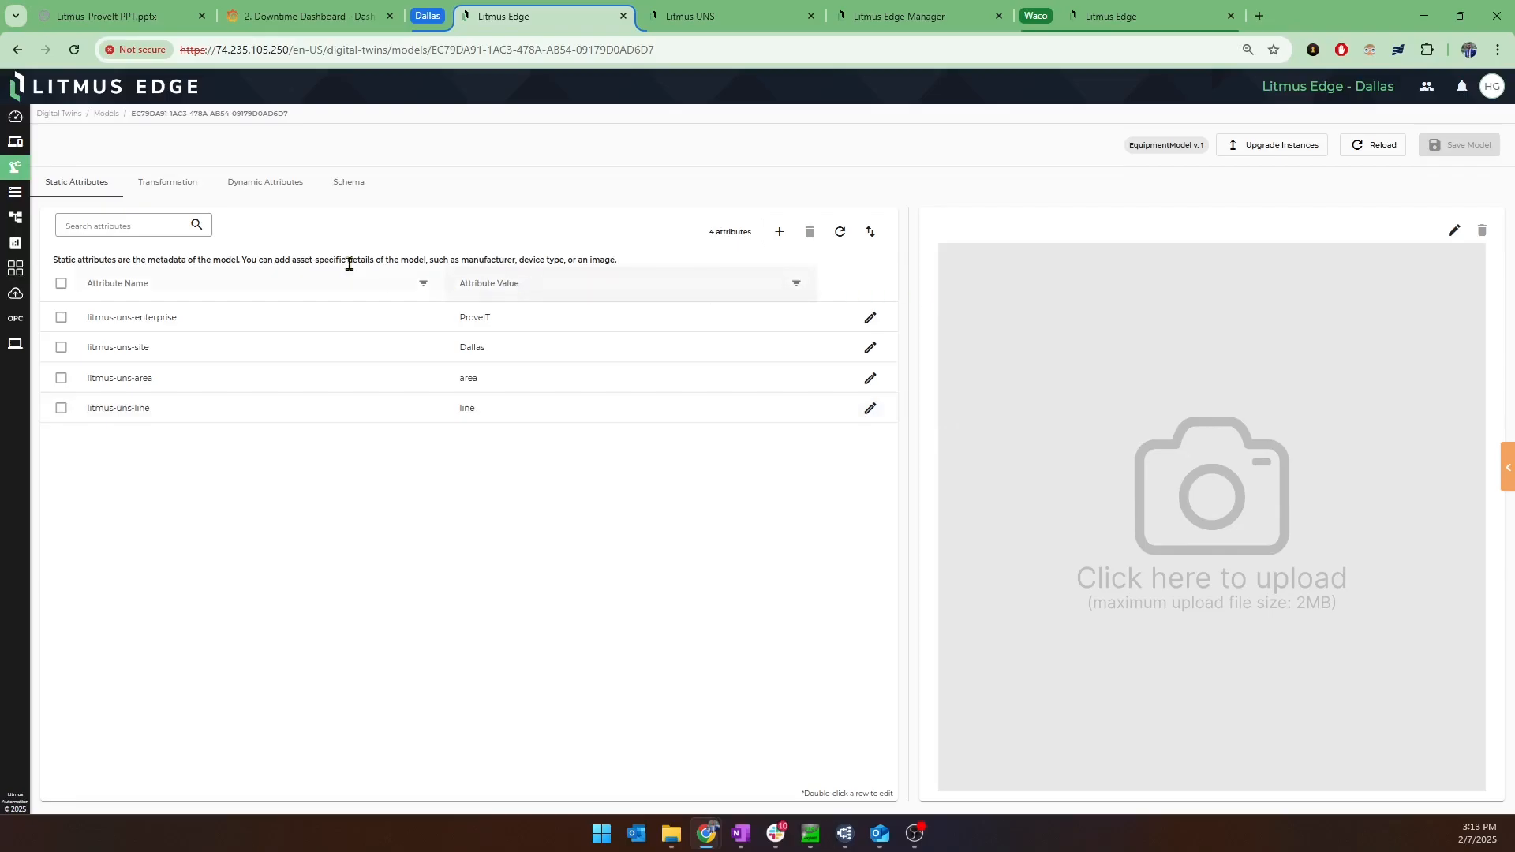
pyautogui.click(164, 200)
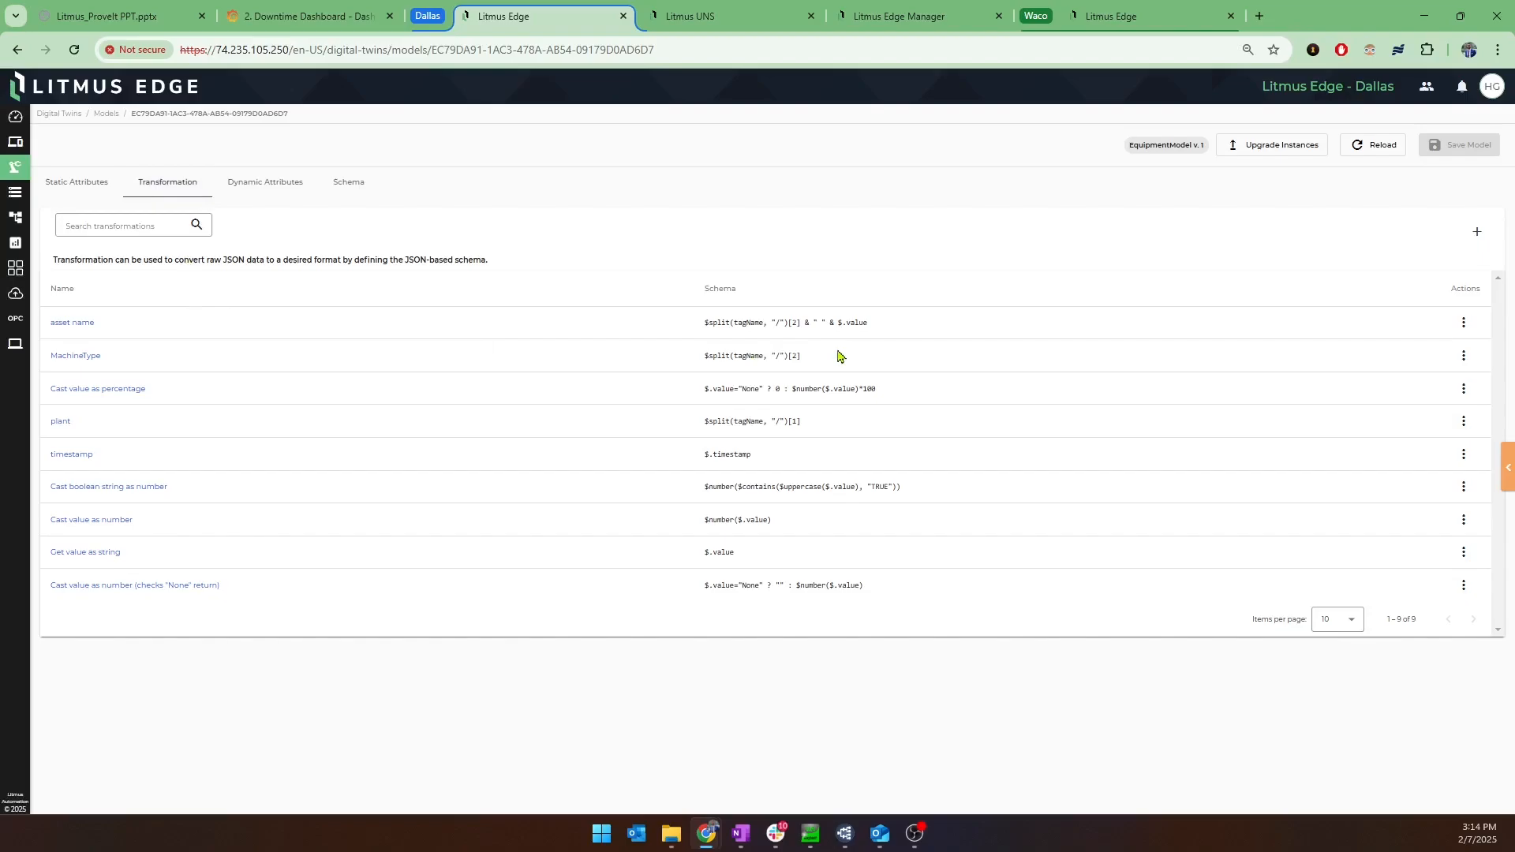
pyautogui.hotkey('ctrl', '+')
pyautogui.hotkey('ctrl', '+')
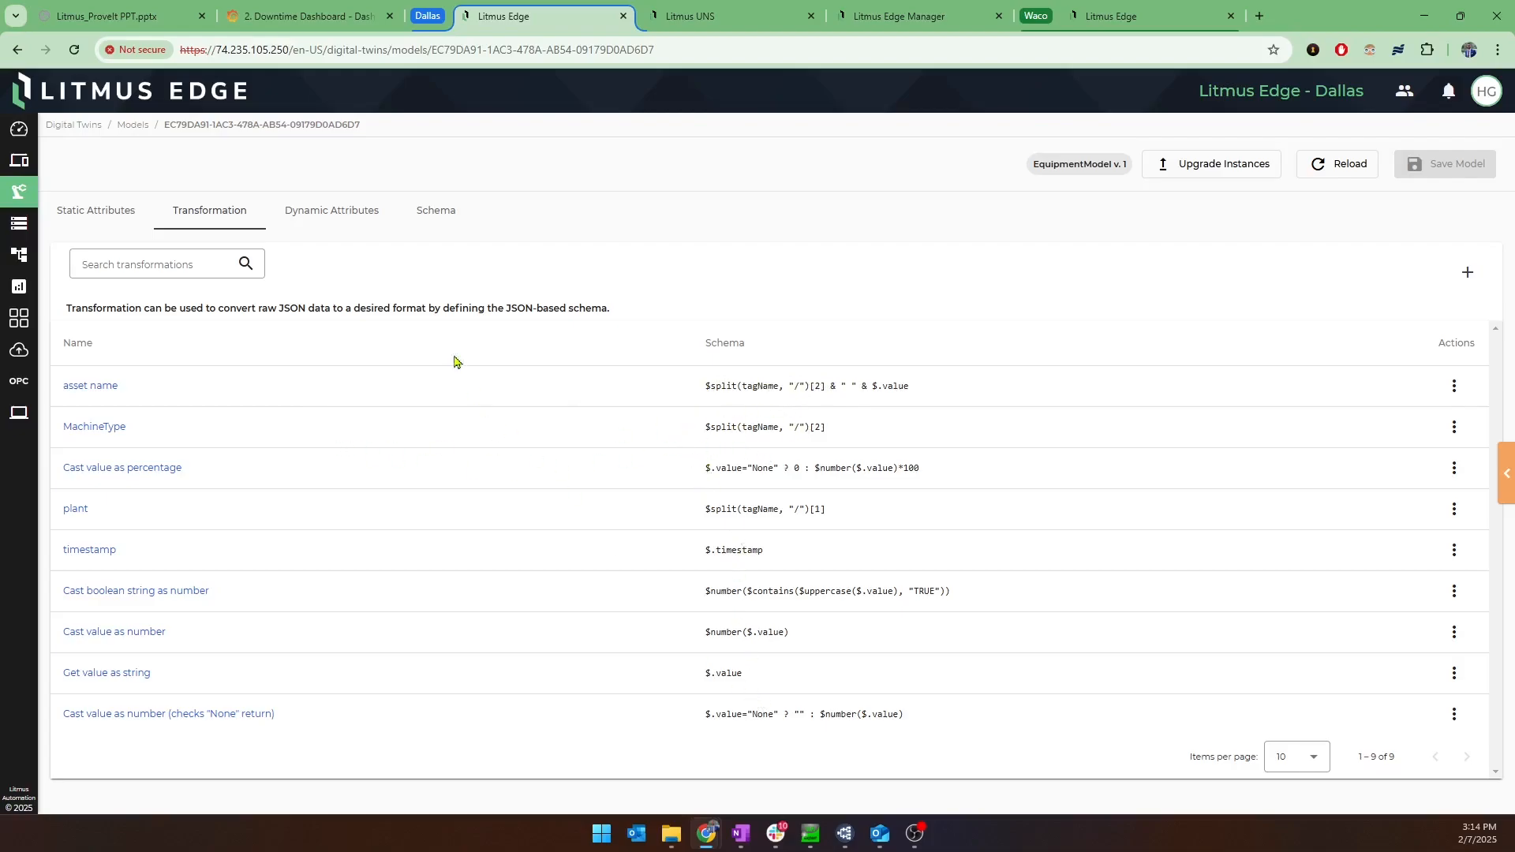
pyautogui.click(362, 216)
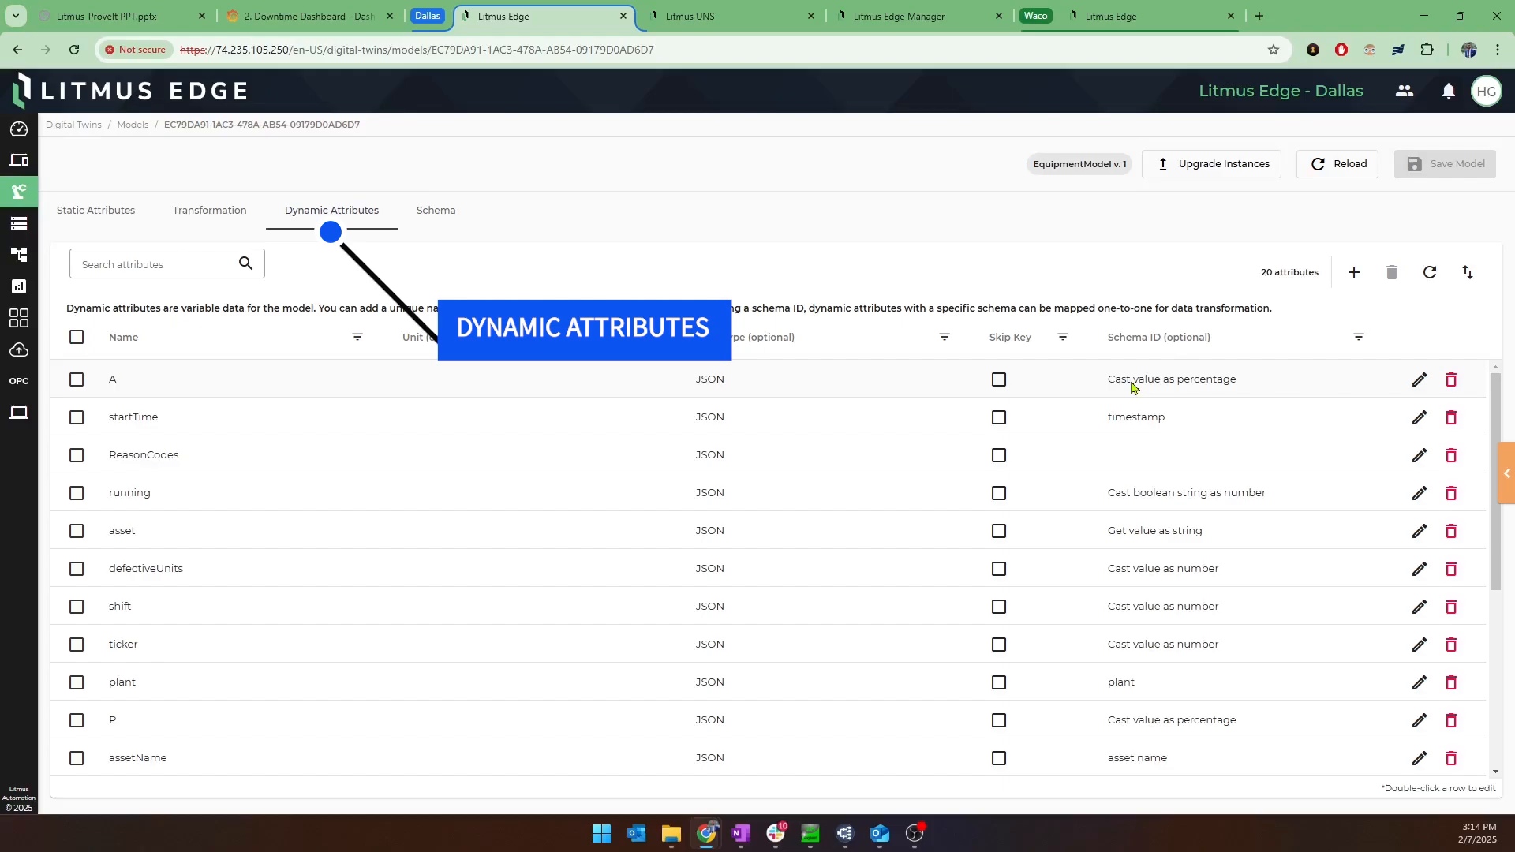
# Expand the entire schema tree of EquipmentModel and look through its attributes and metadata group.
pyautogui.click(434, 211)
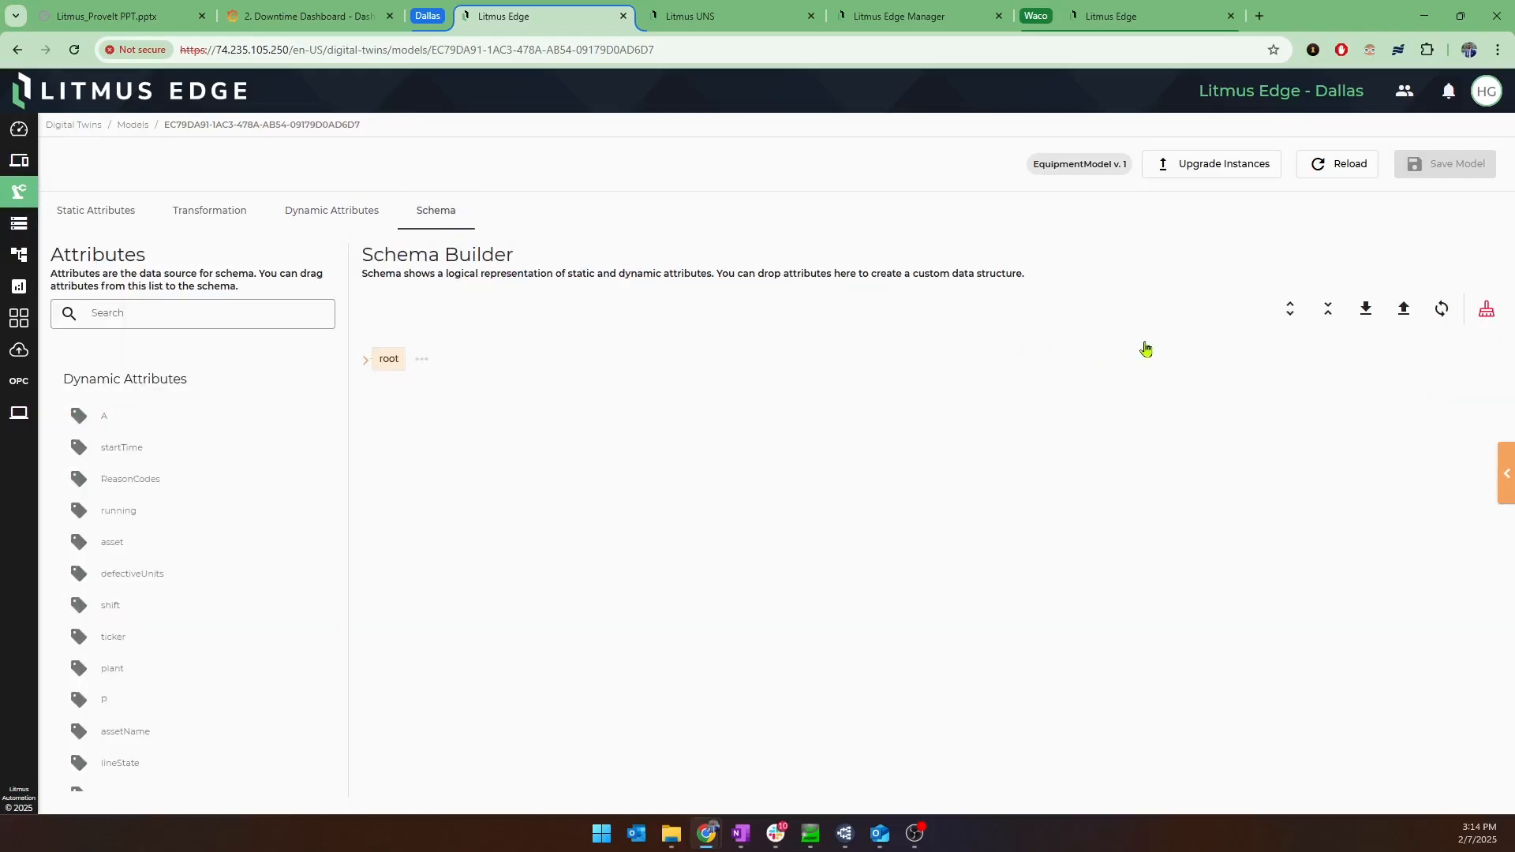
pyautogui.click(1290, 308)
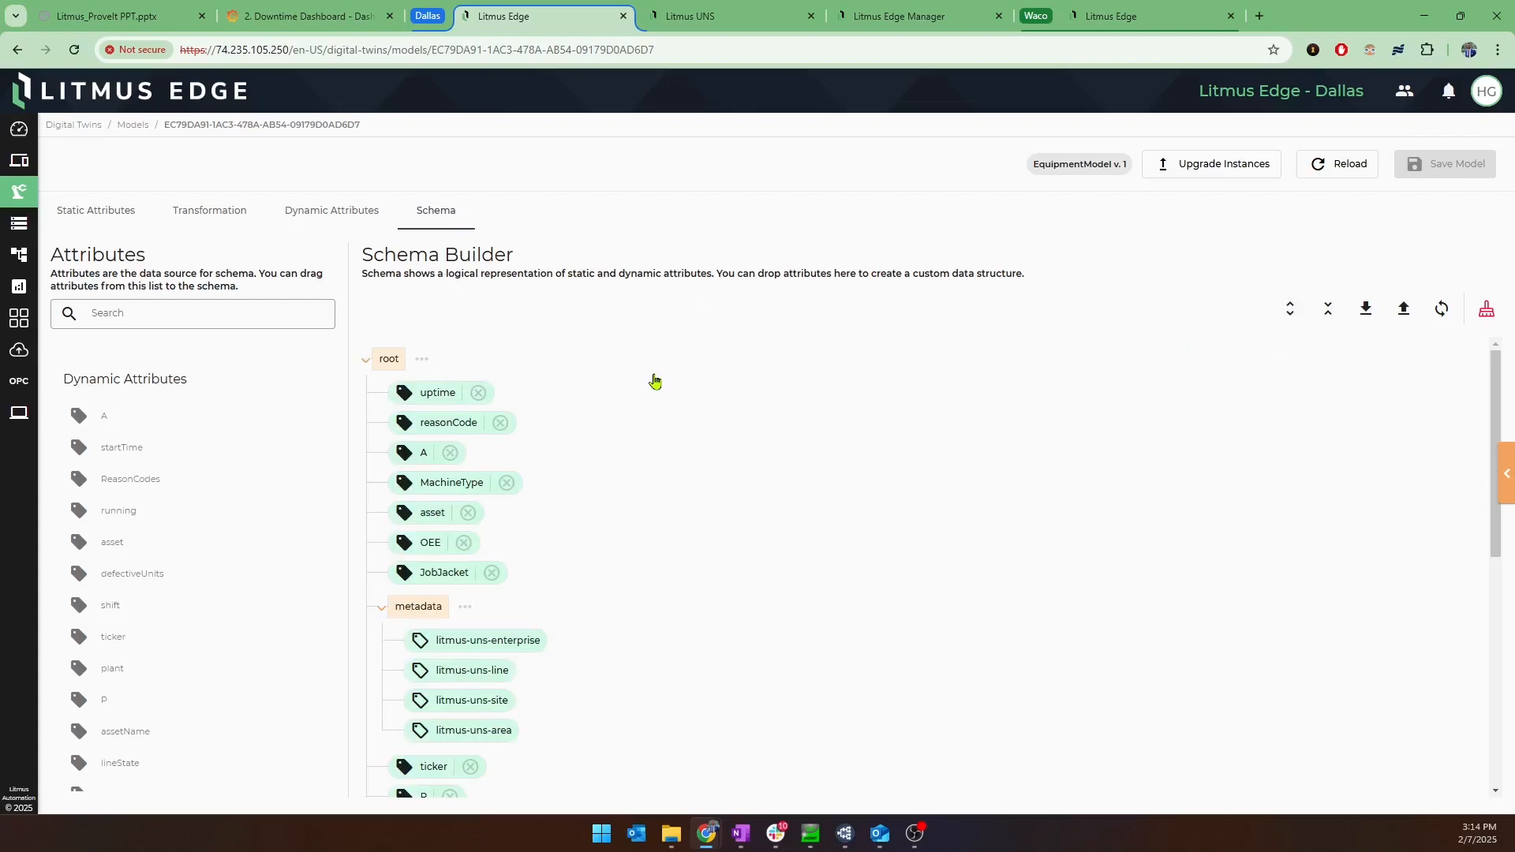
pyautogui.scroll(-1, 655, 382)
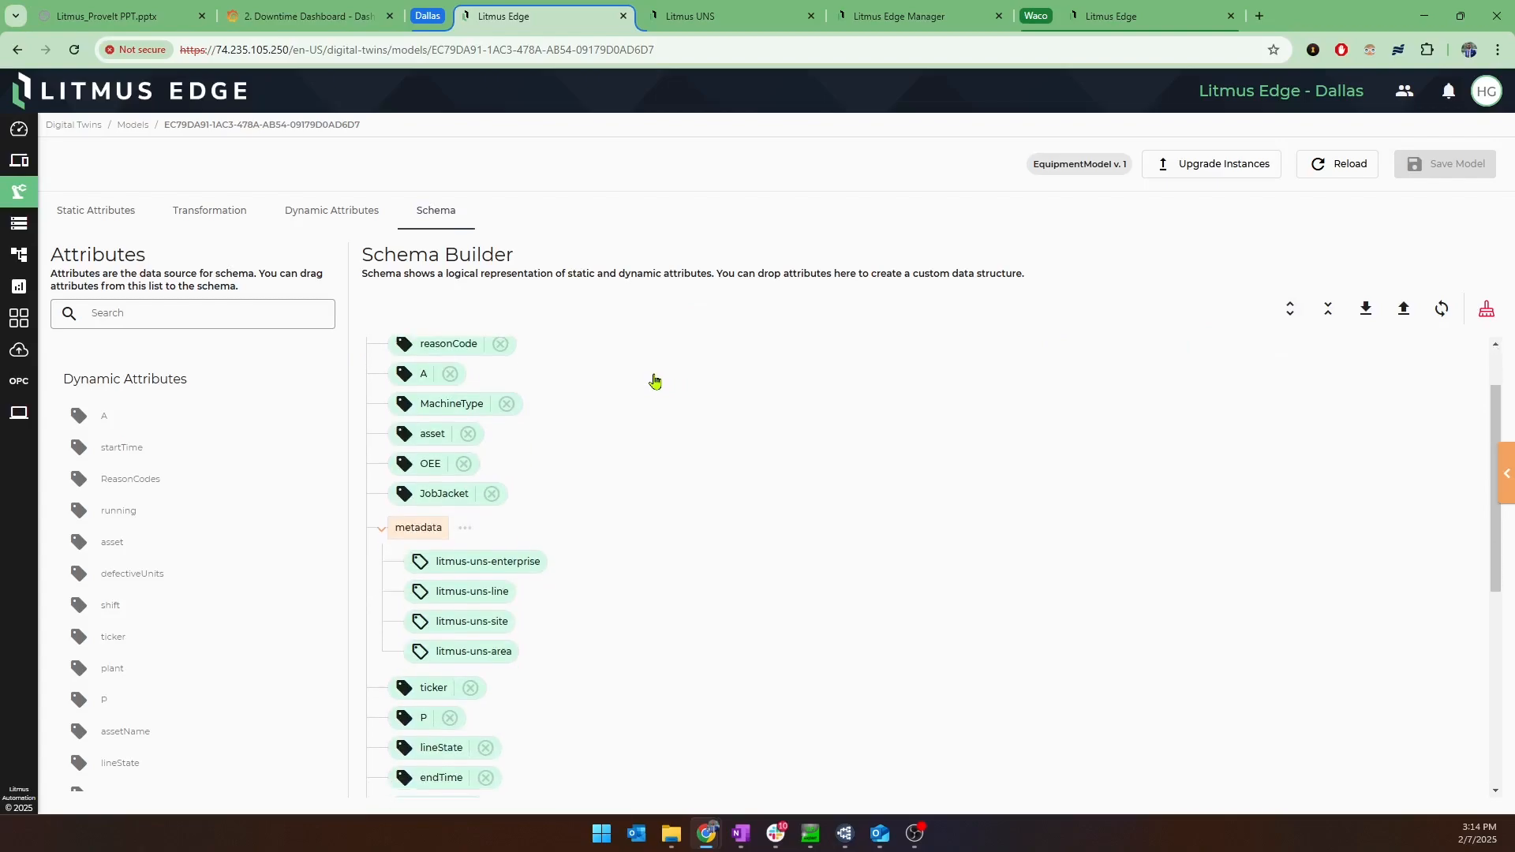
pyautogui.scroll(-3, 654, 382)
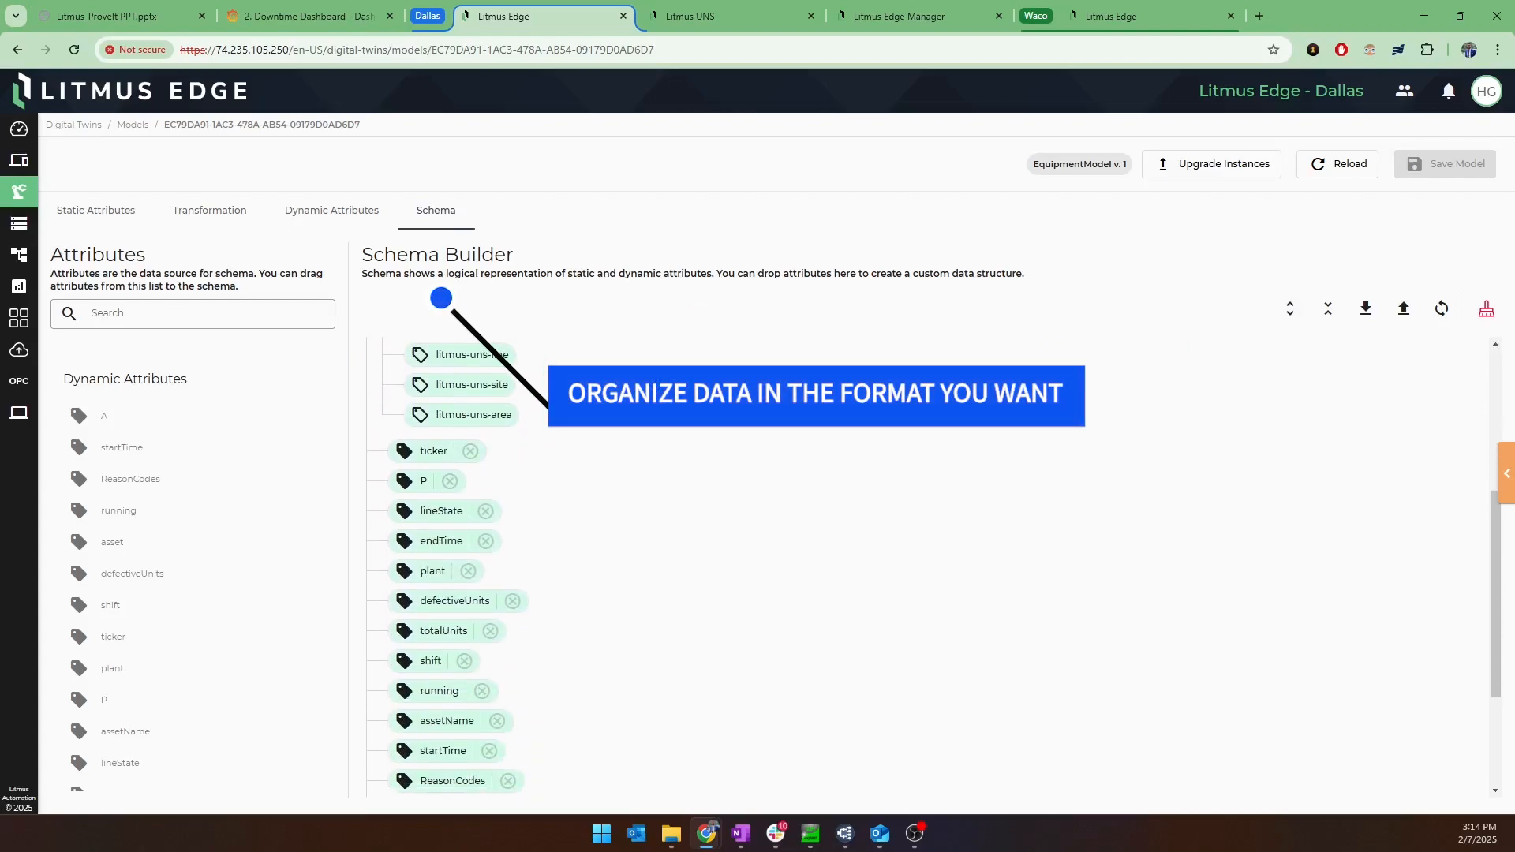
pyautogui.scroll(-1, 446, 552)
pyautogui.scroll(5, 638, 427)
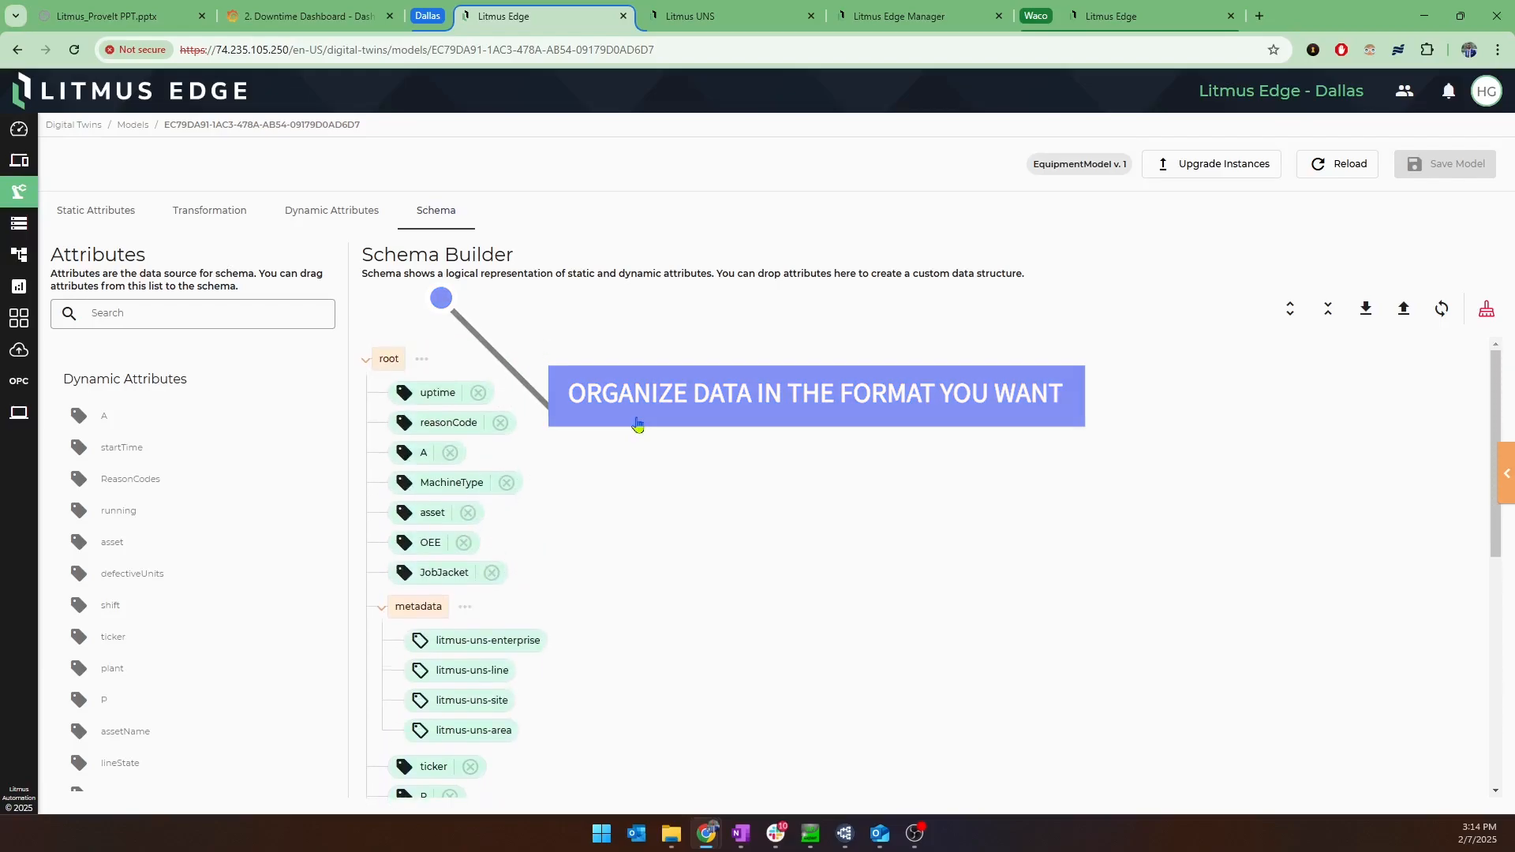
# Open the Lam124 digital twin instance and review its static and dynamic attributes.
pyautogui.click(81, 128)
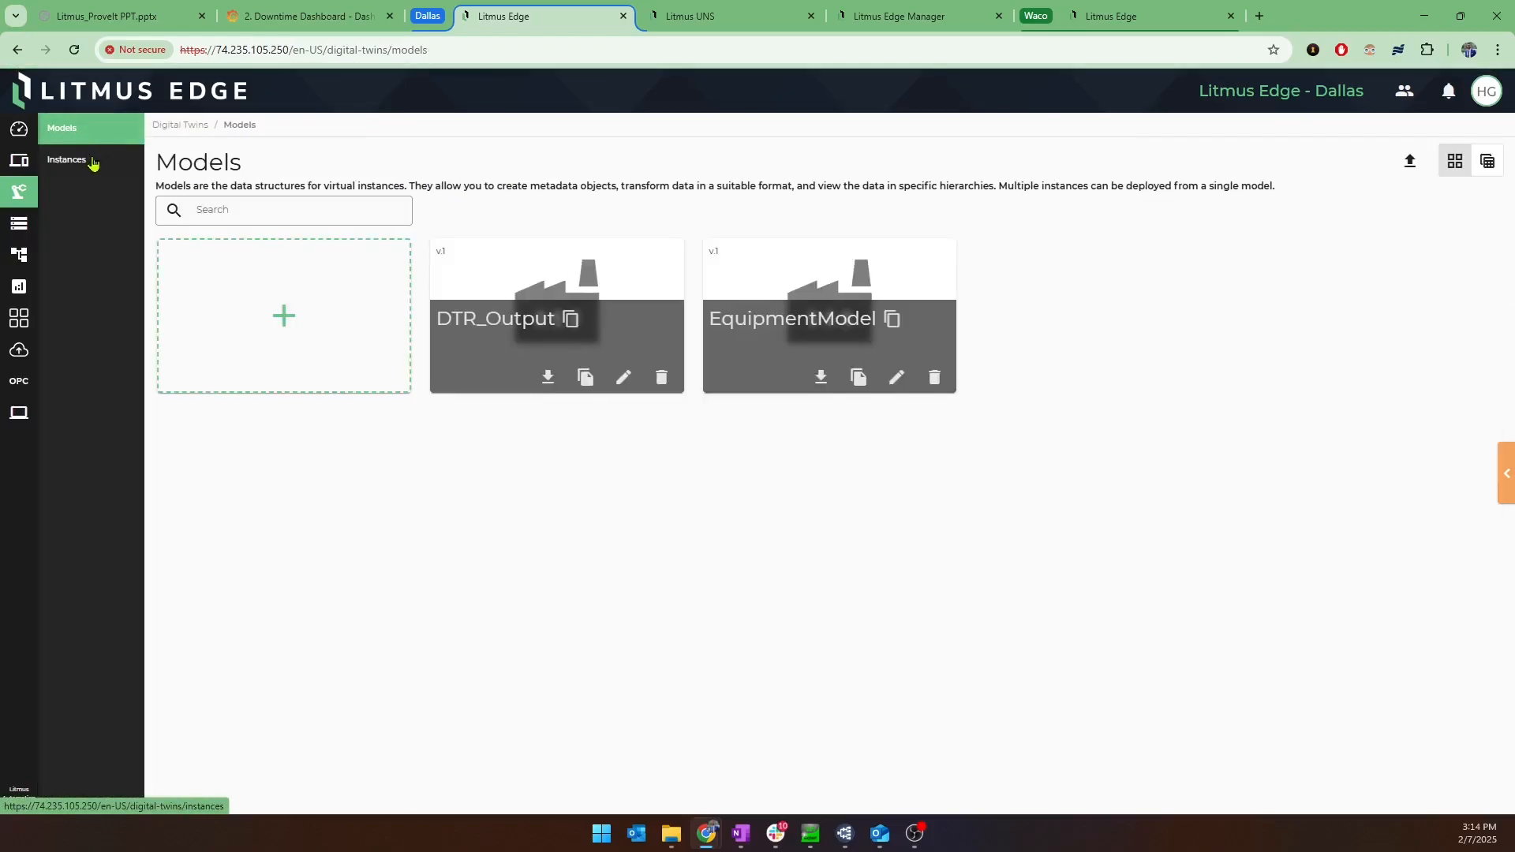
pyautogui.click(71, 159)
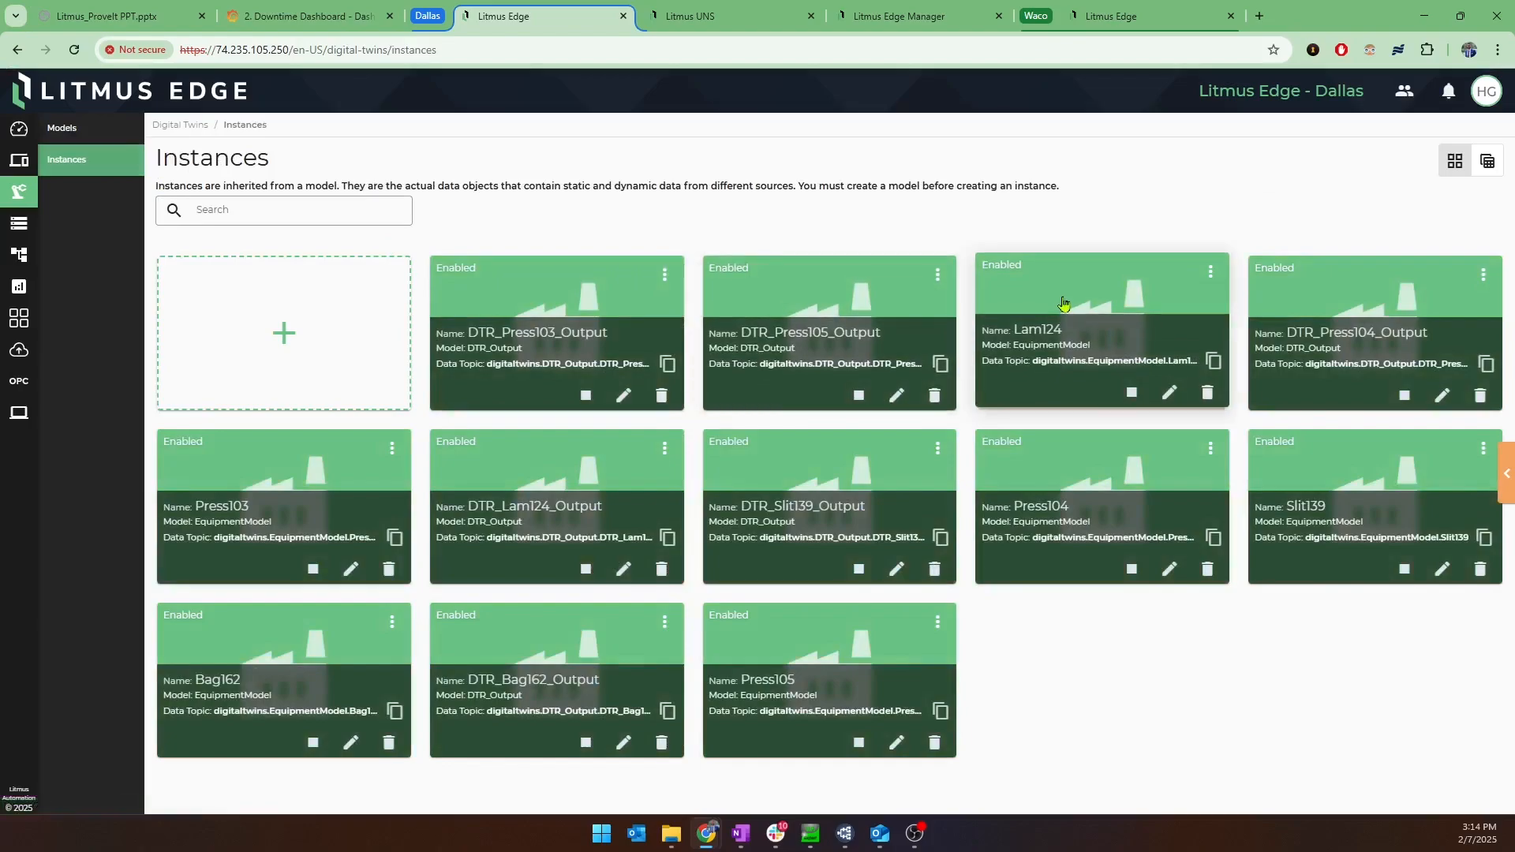
pyautogui.click(1068, 304)
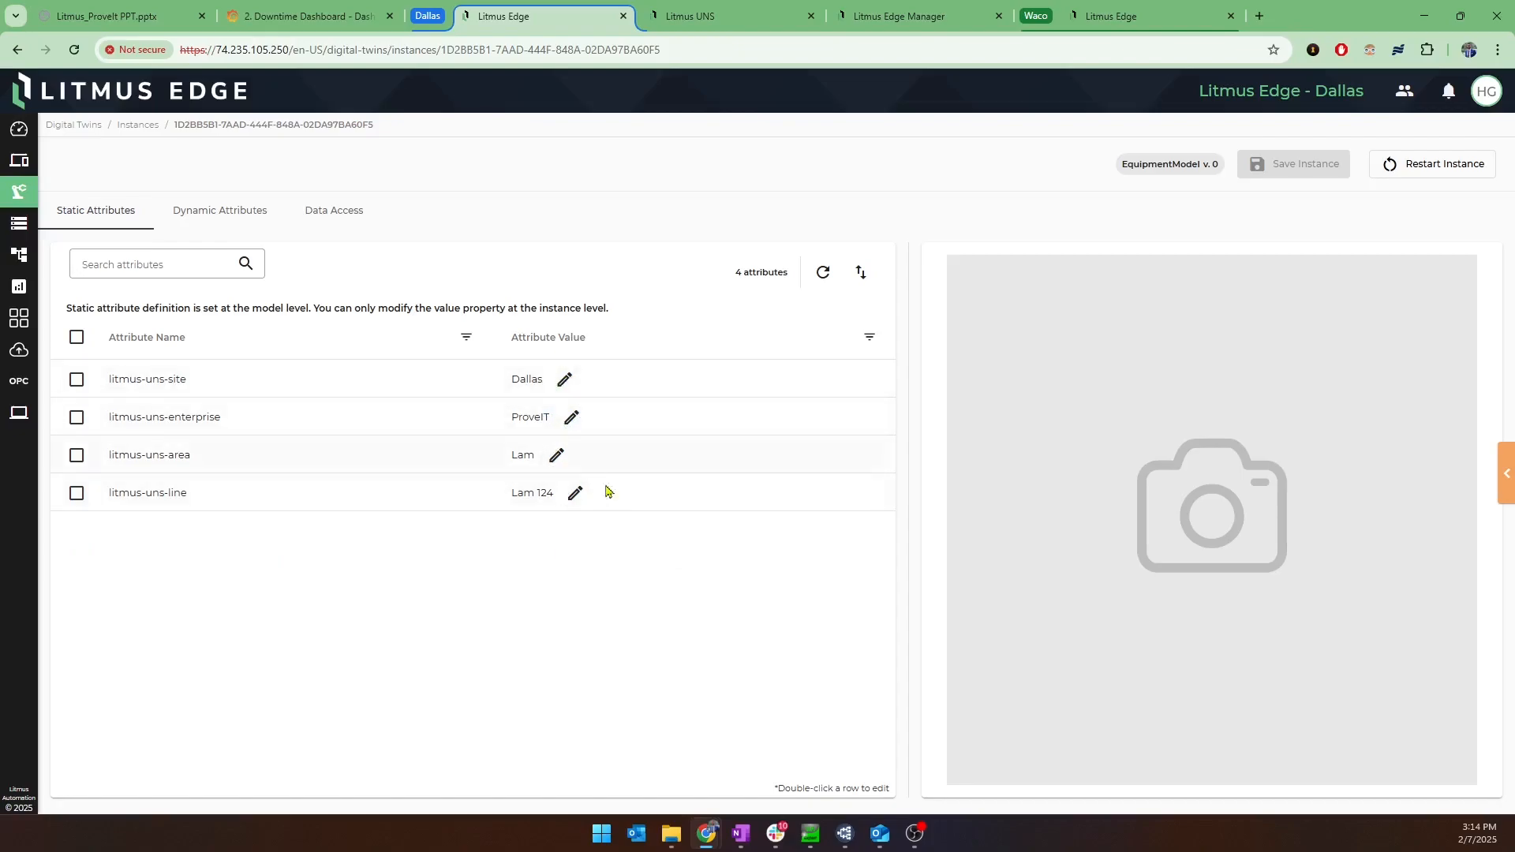
pyautogui.click(241, 218)
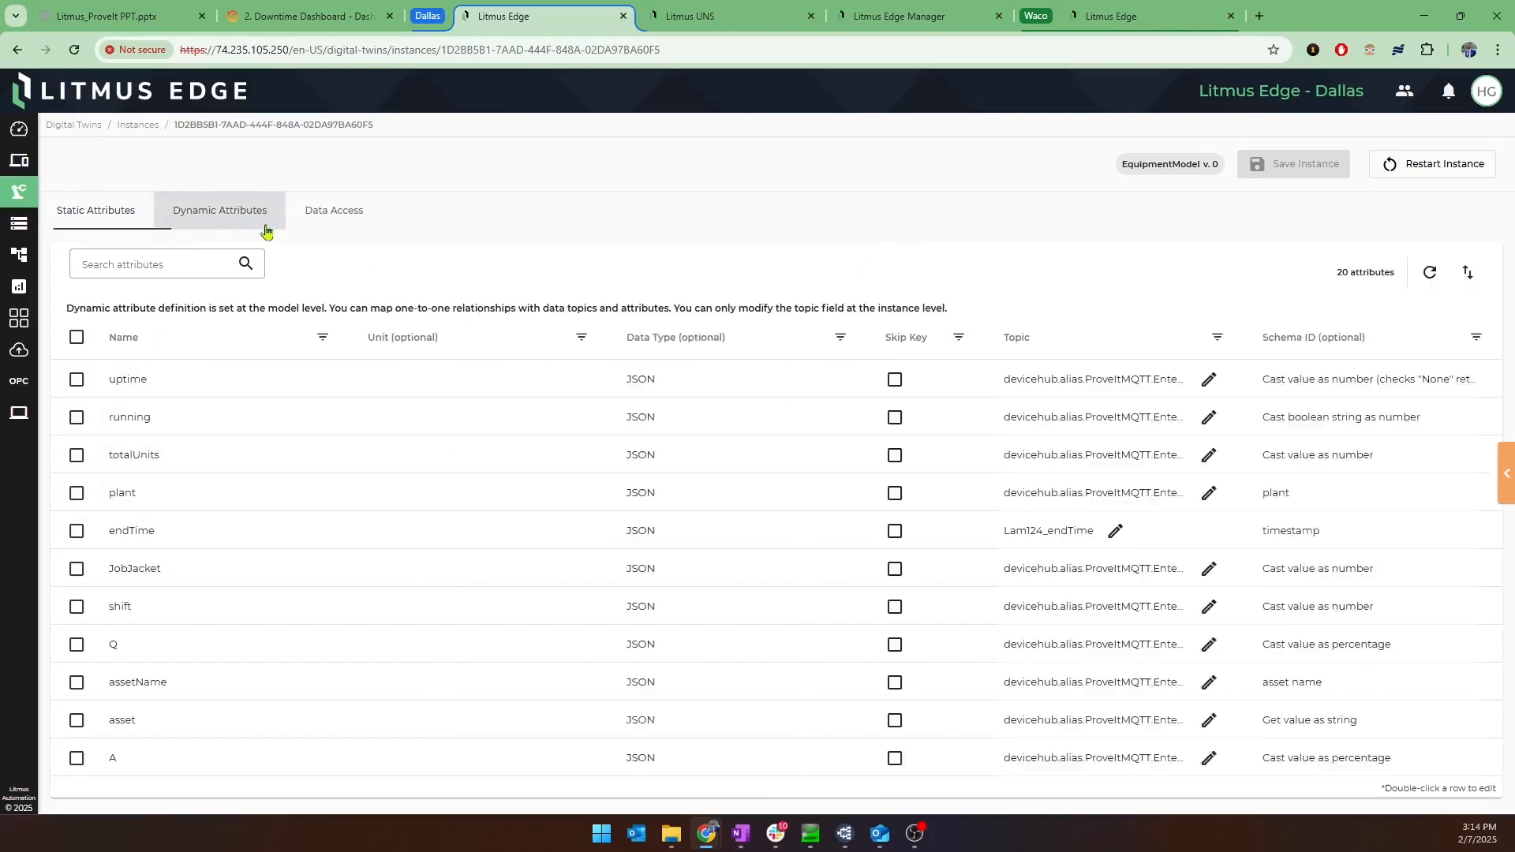
# Subscribe to the Lam124 instance's real-time data and read through the JSON payload down to its metadata.
pyautogui.click(342, 224)
pyautogui.click(1342, 272)
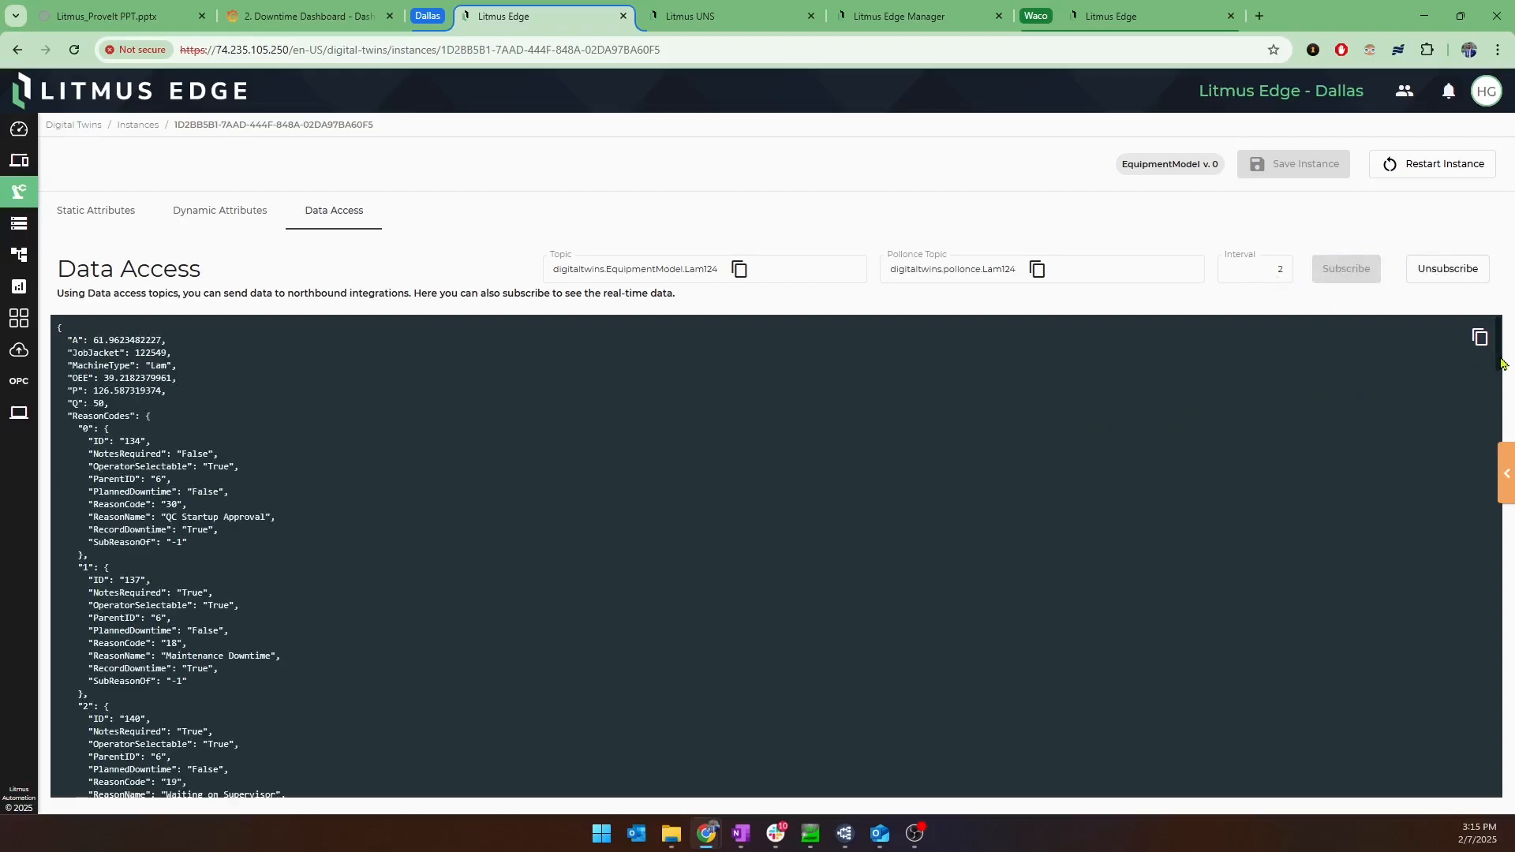
pyautogui.scroll(-10, 1501, 363)
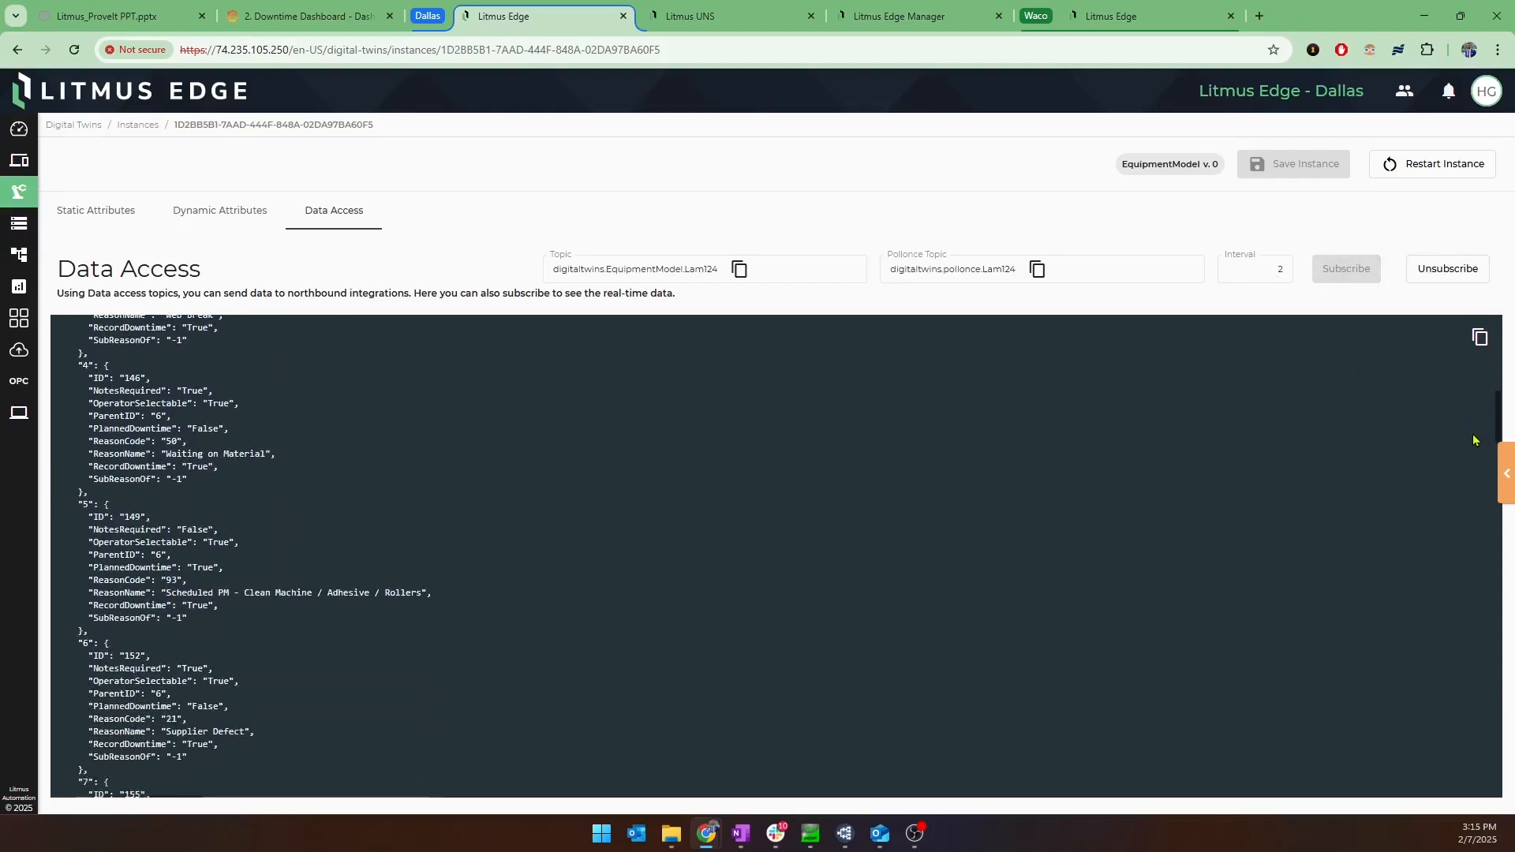
pyautogui.scroll(-20, 1475, 513)
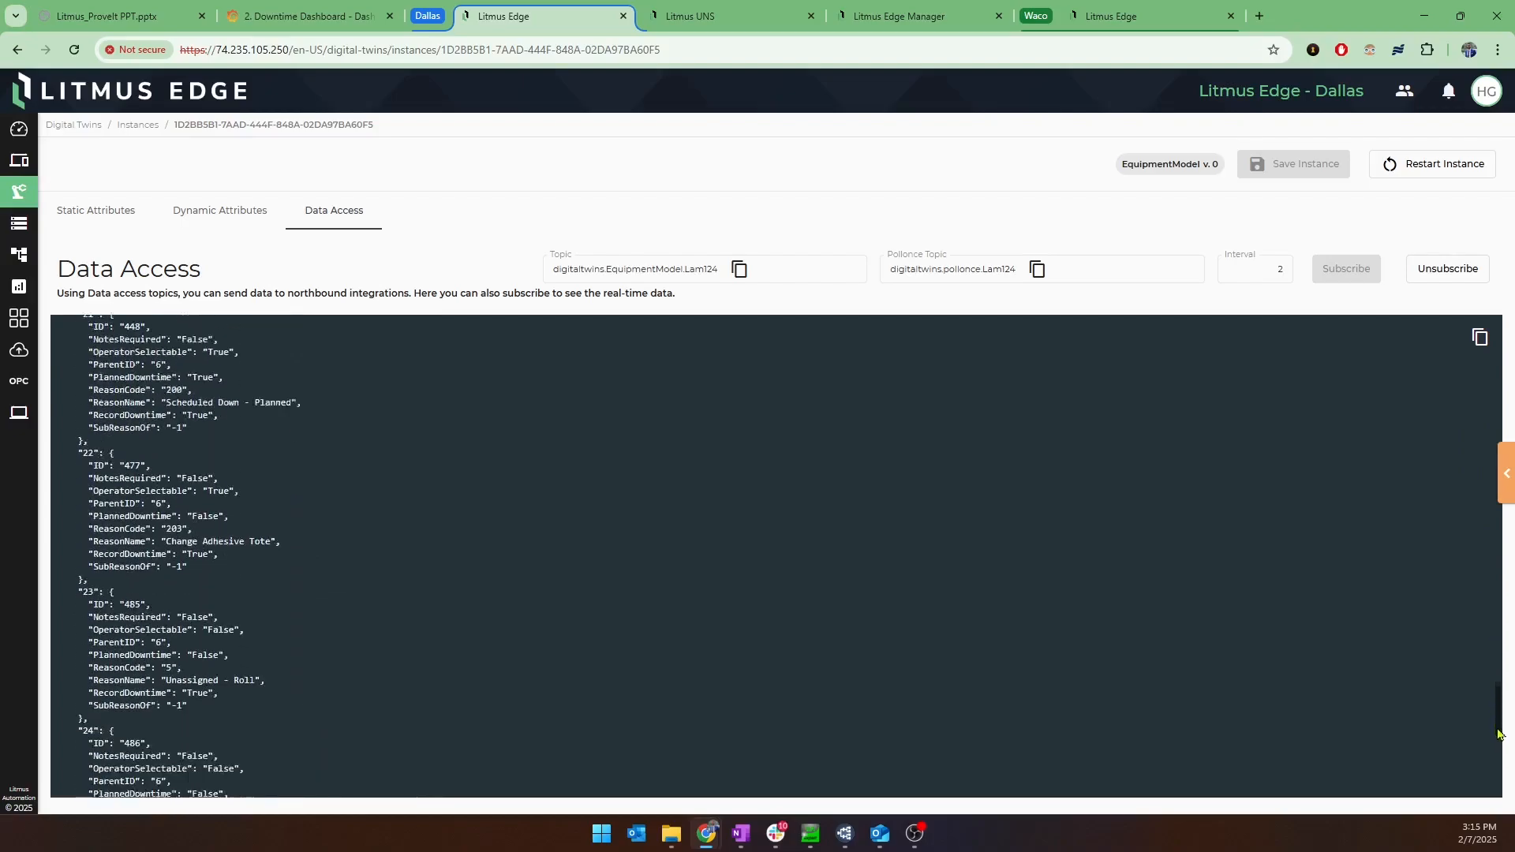
pyautogui.scroll(-2, 1503, 777)
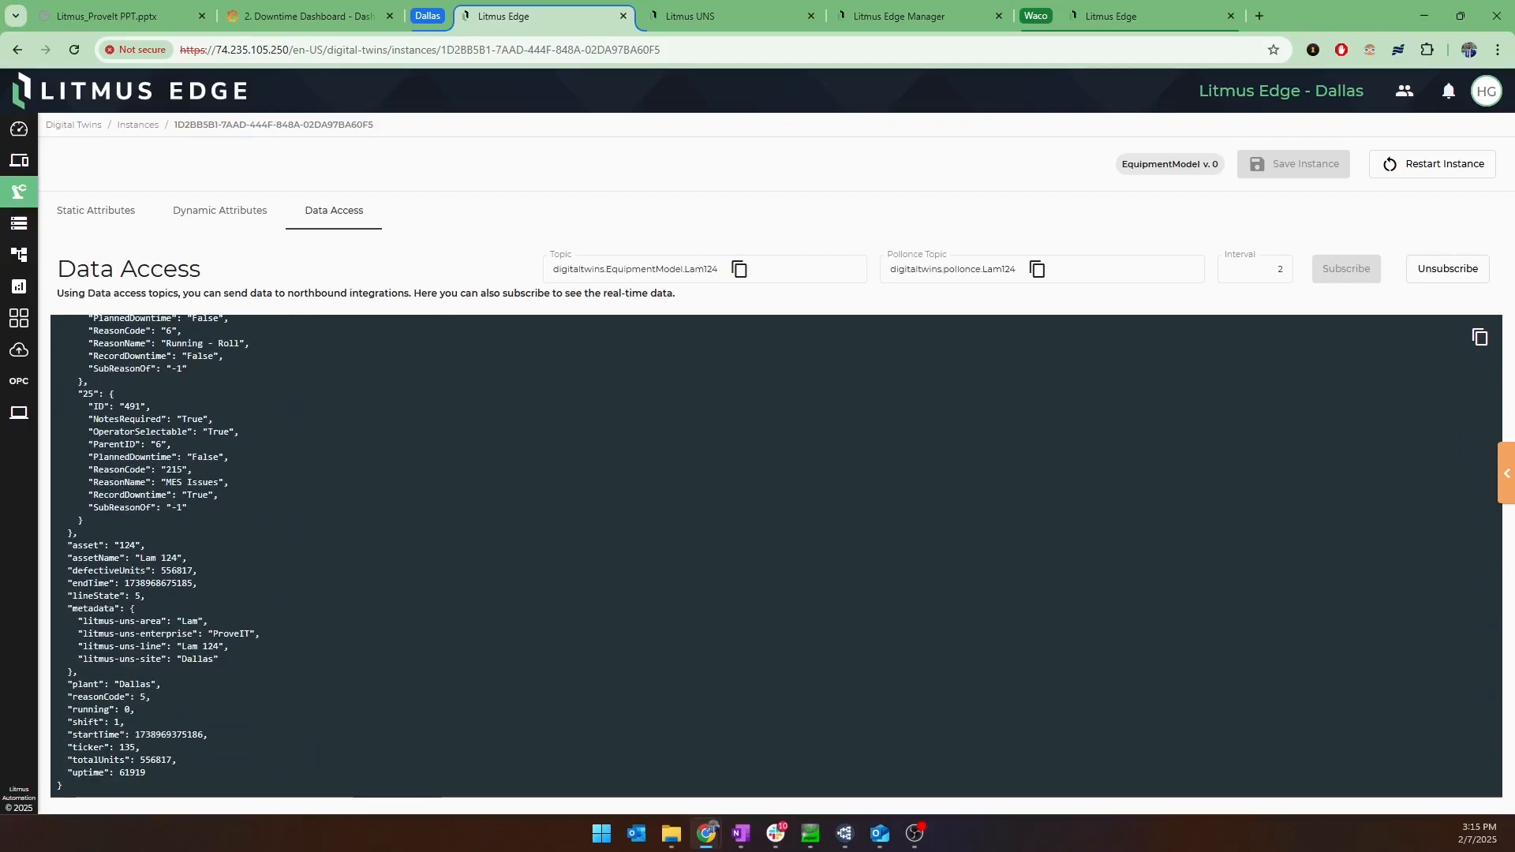
# View the Analytics flows of the default, DowntimeReporting and ProveIt-OEE groups in turn.
pyautogui.click(86, 129)
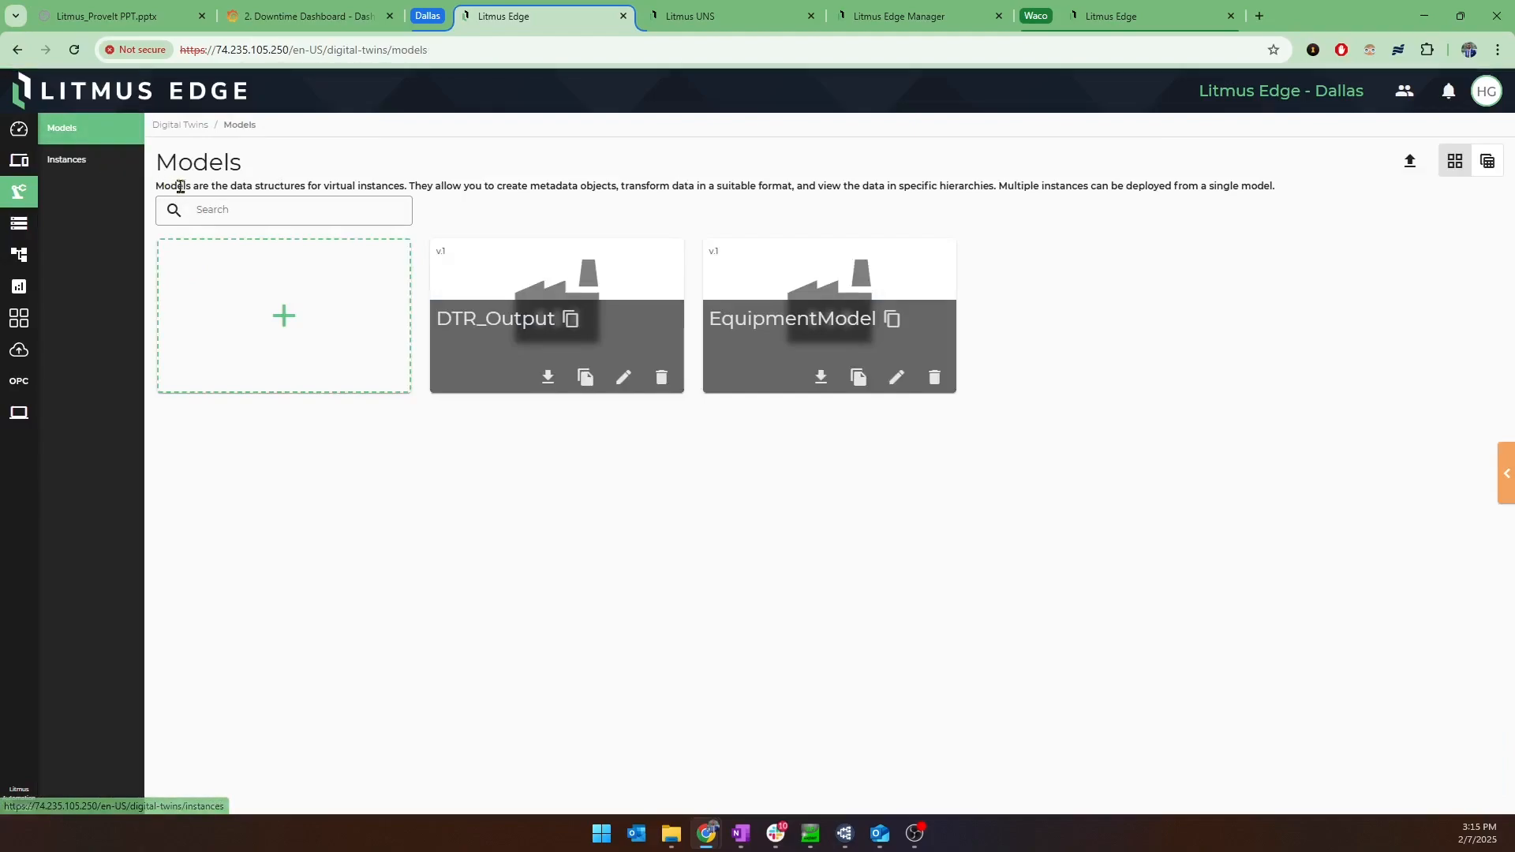
pyautogui.click(19, 291)
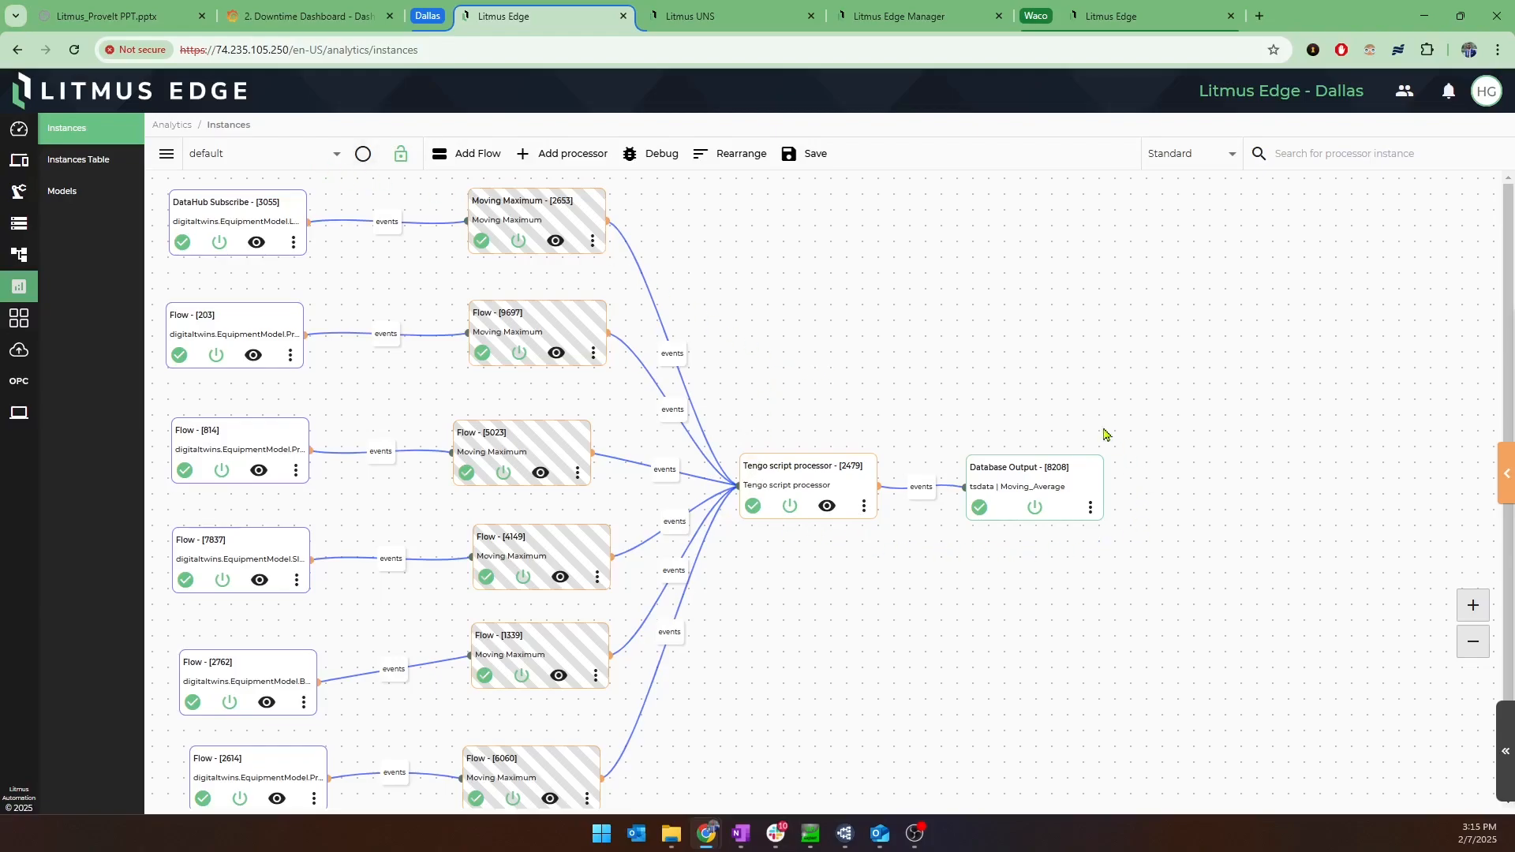
pyautogui.click(276, 155)
pyautogui.click(290, 225)
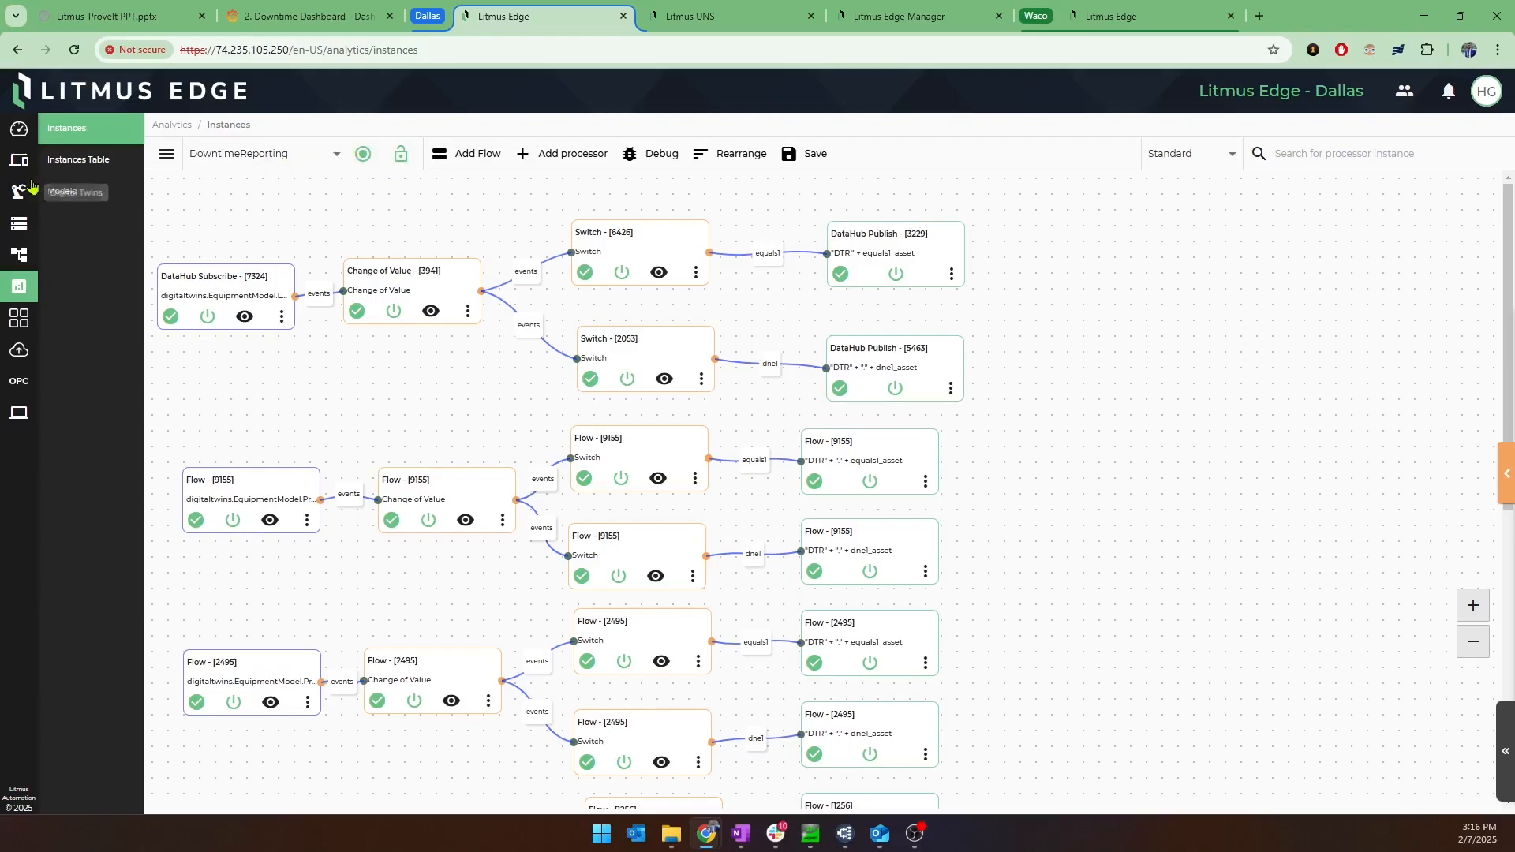
pyautogui.click(301, 165)
pyautogui.click(298, 263)
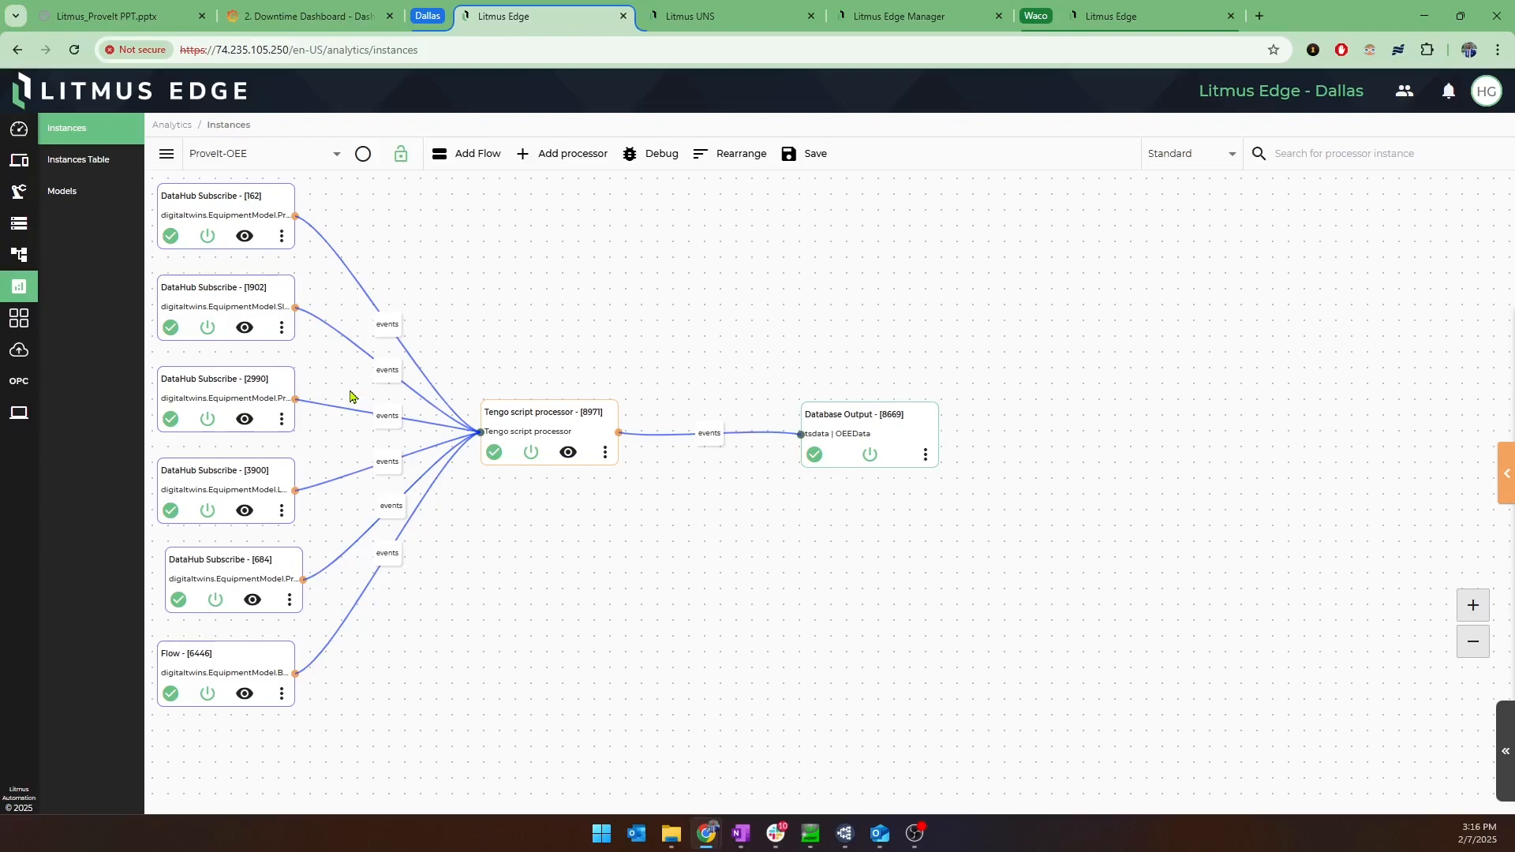
# Open the applications Marketplace, look at the Catalog Applications, and switch to the AI Applications catalog.
pyautogui.click(19, 318)
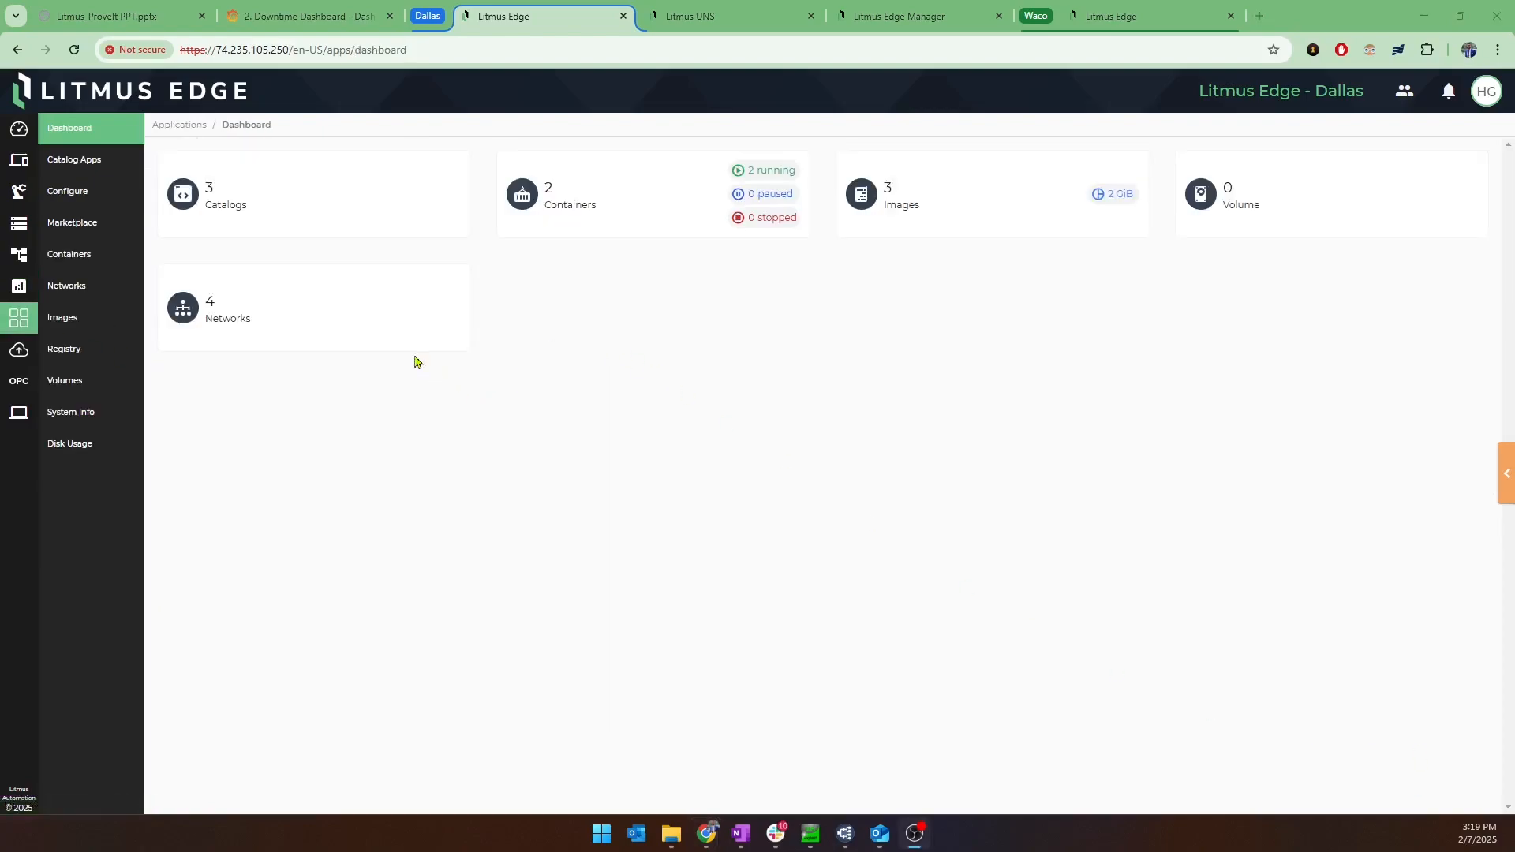
pyautogui.click(115, 223)
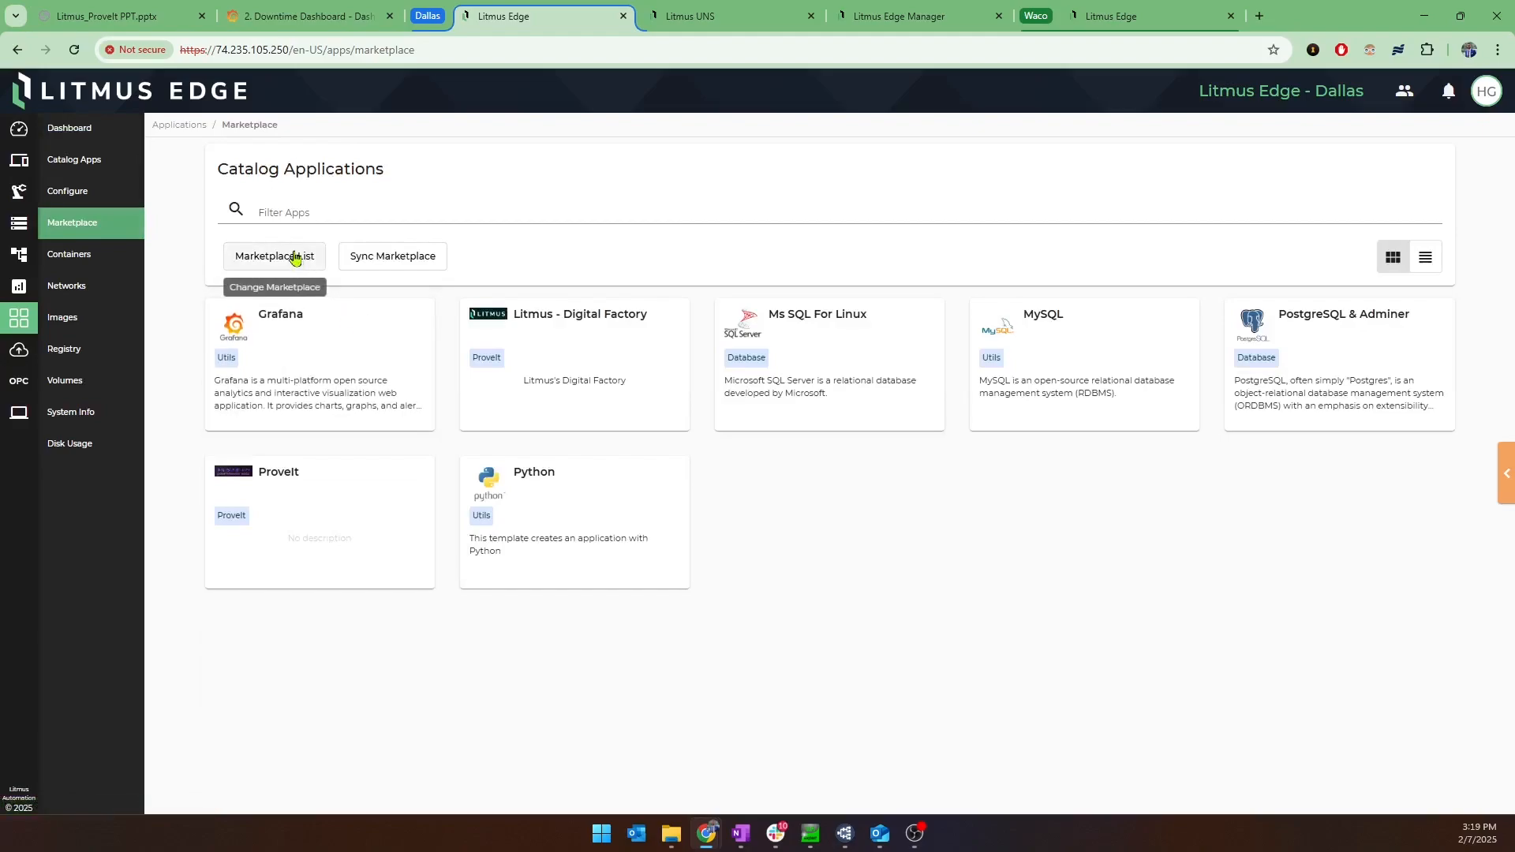
pyautogui.click(295, 258)
pyautogui.click(284, 295)
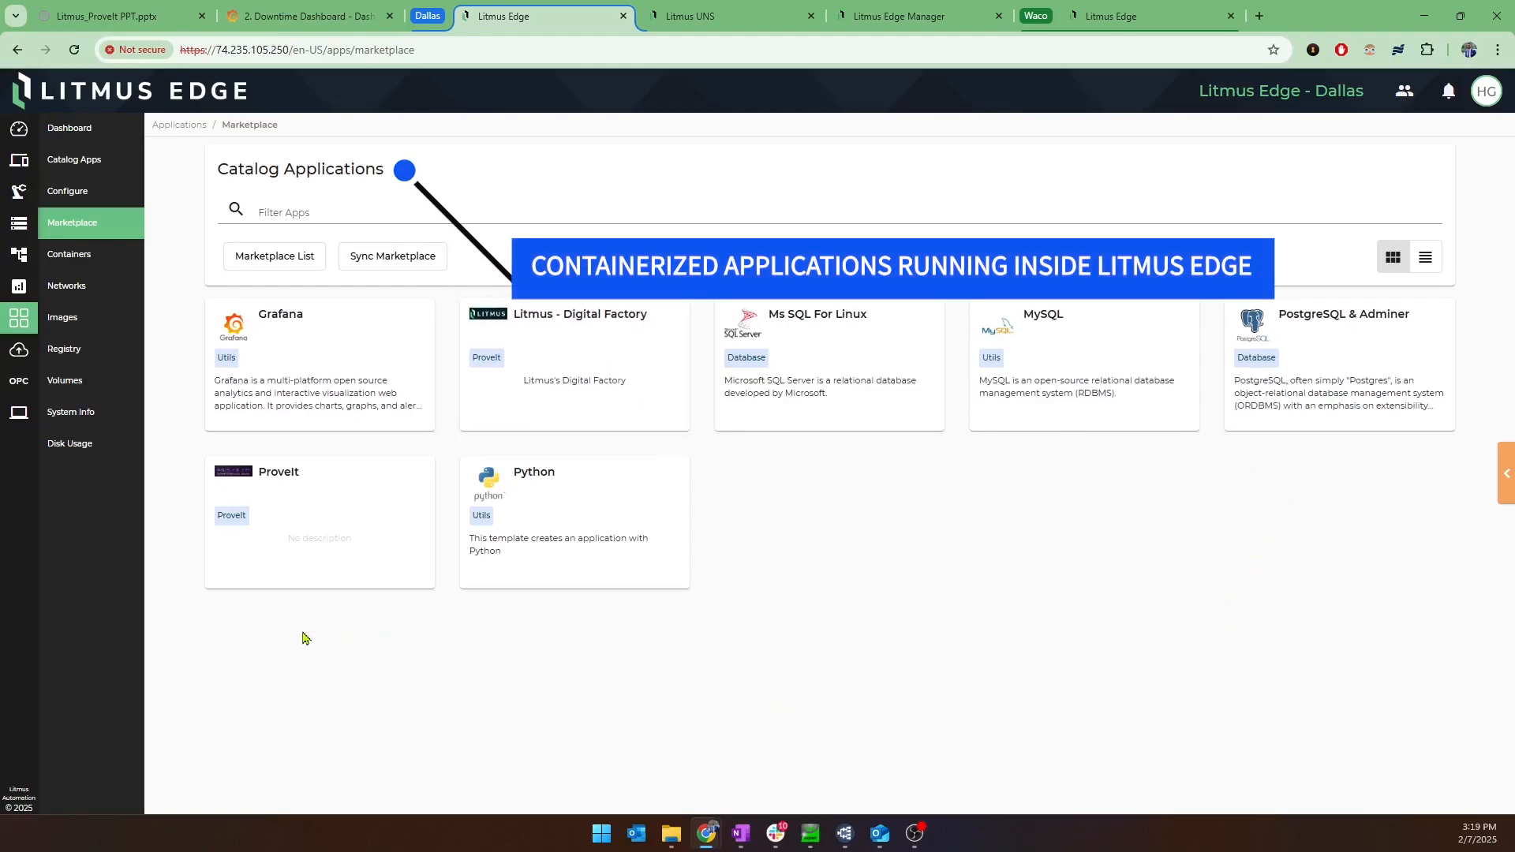
pyautogui.click(293, 259)
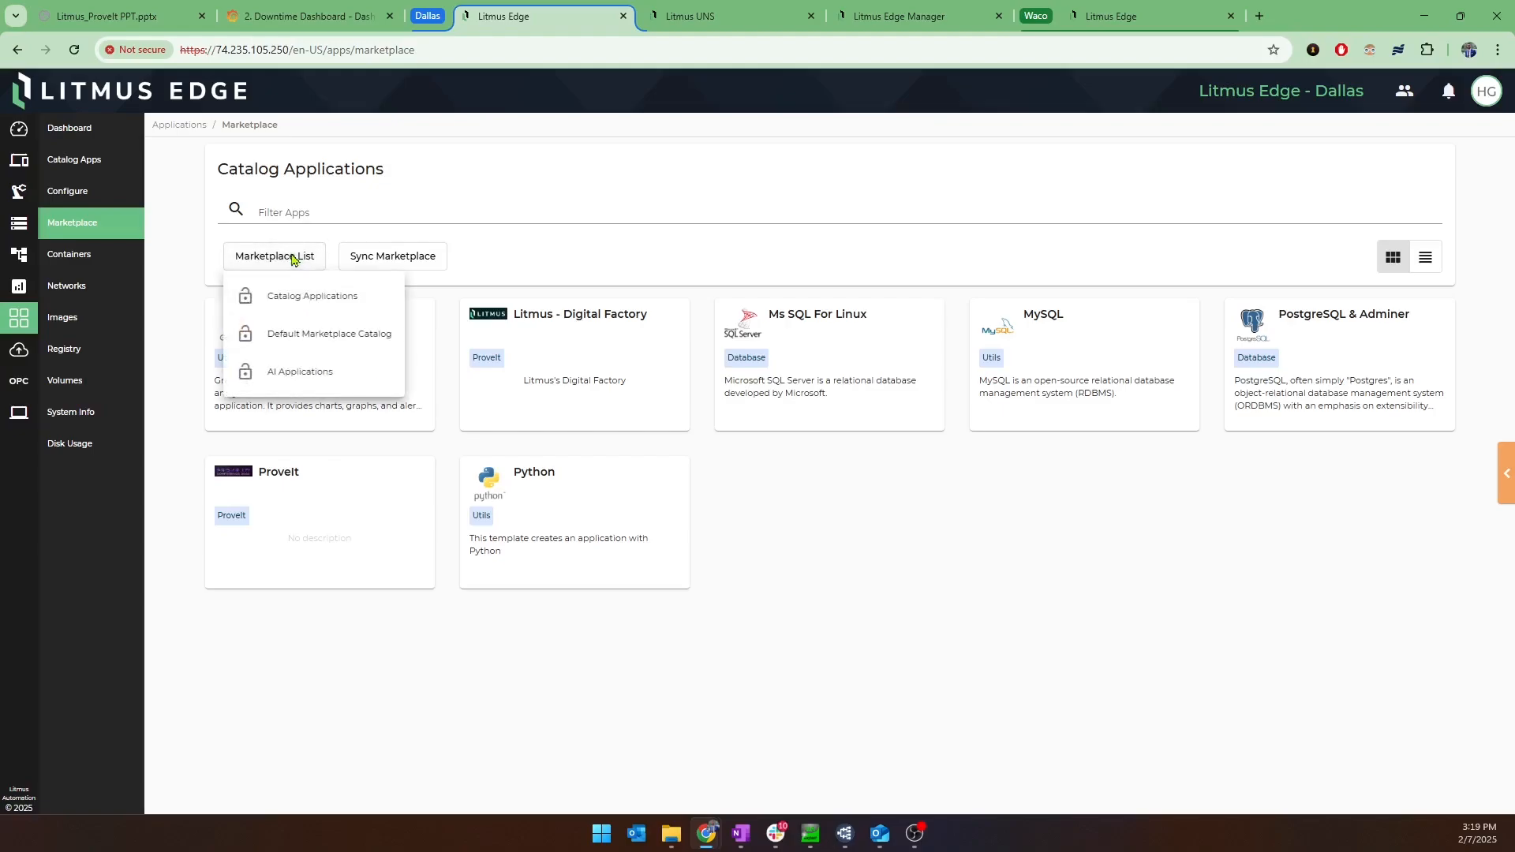
pyautogui.click(308, 382)
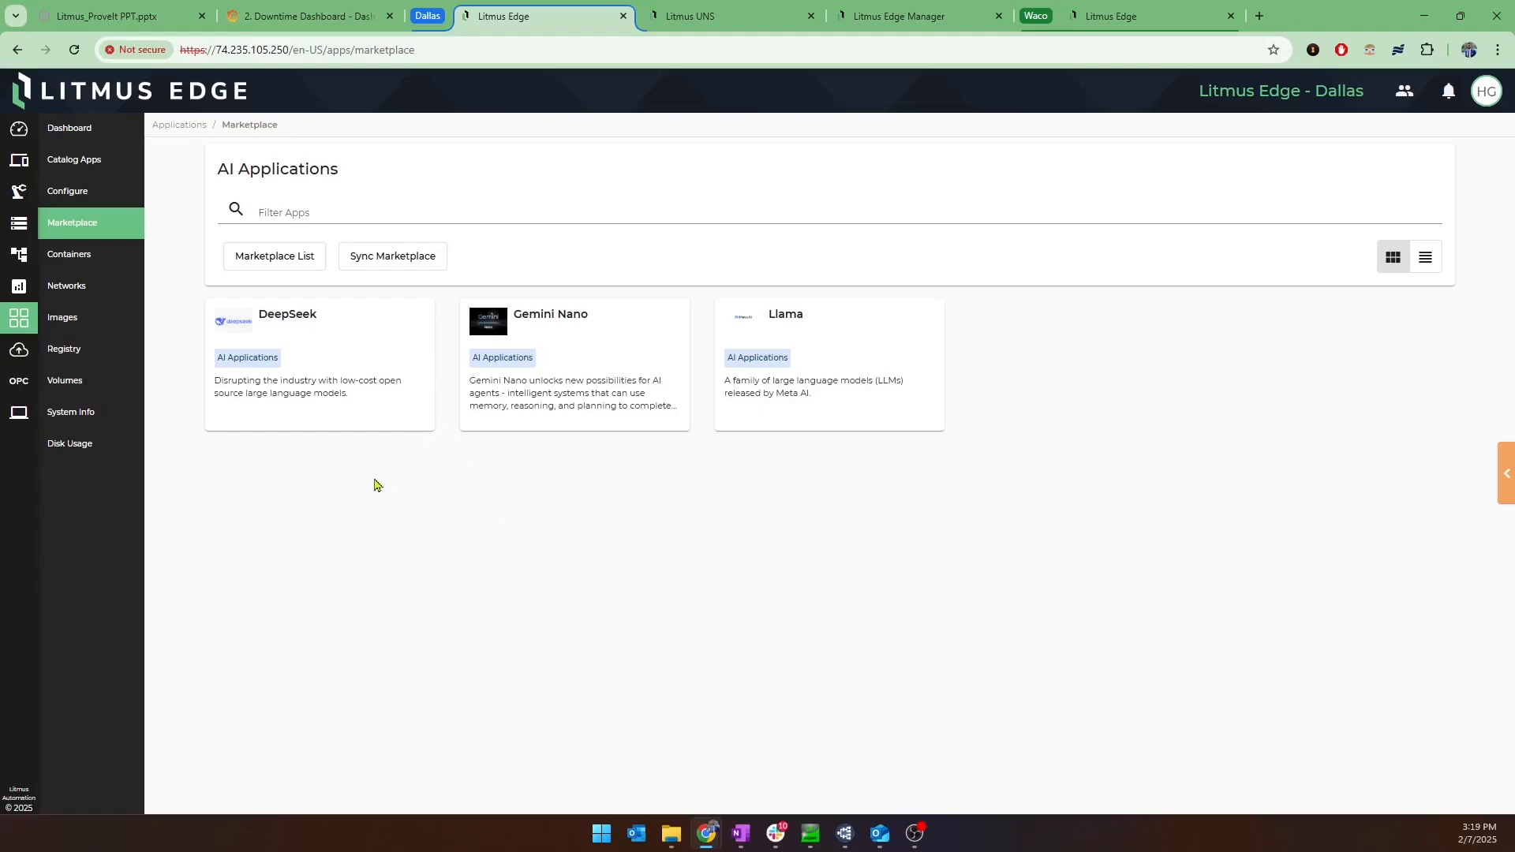
# Return to Applications and check the list of containers on the Dallas edge device.
pyautogui.click(24, 349)
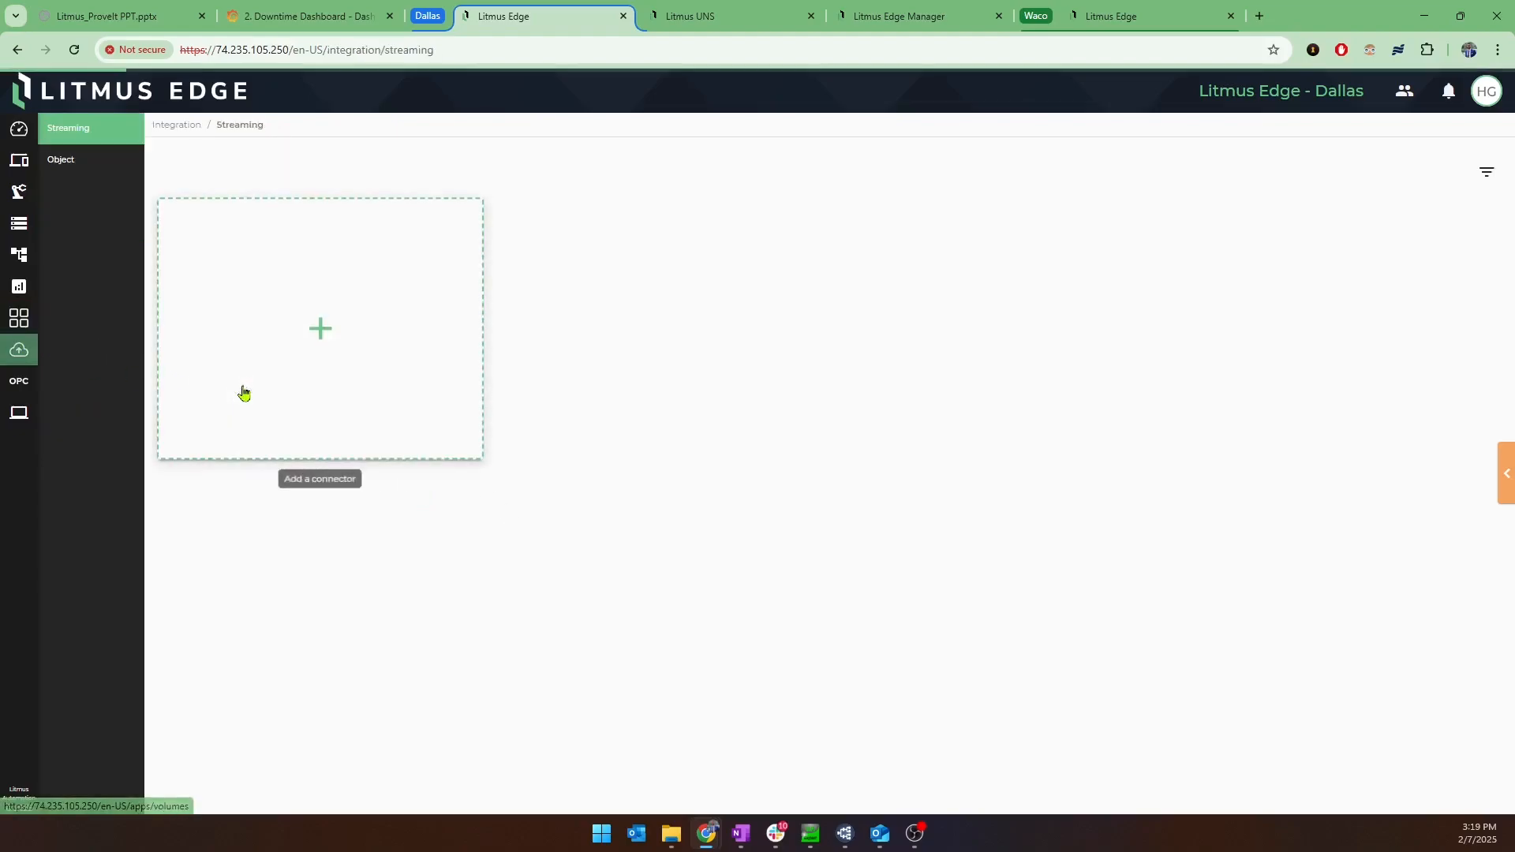
pyautogui.click(19, 318)
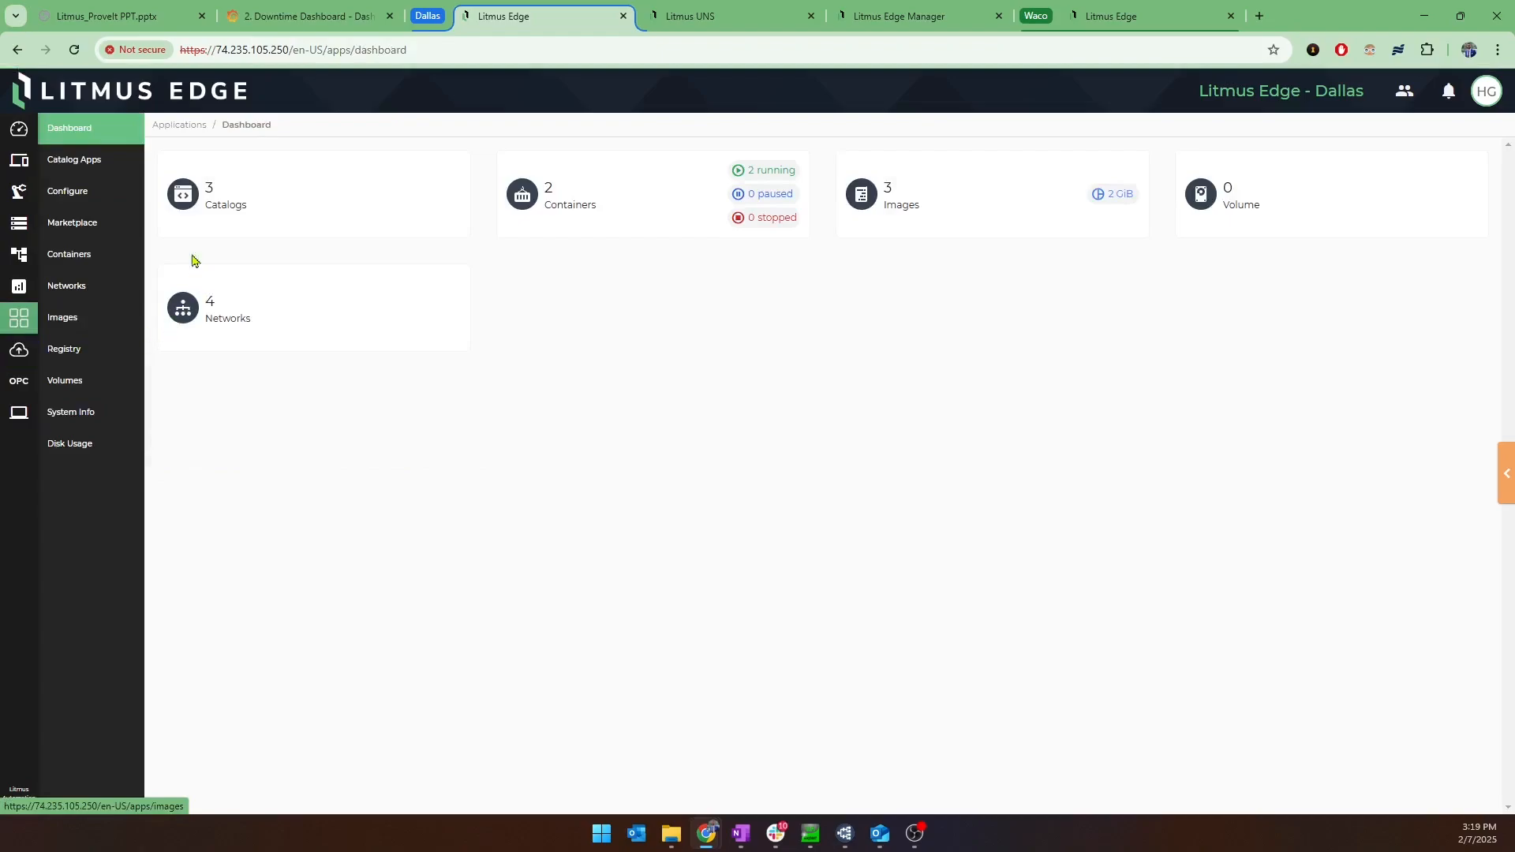
pyautogui.click(101, 253)
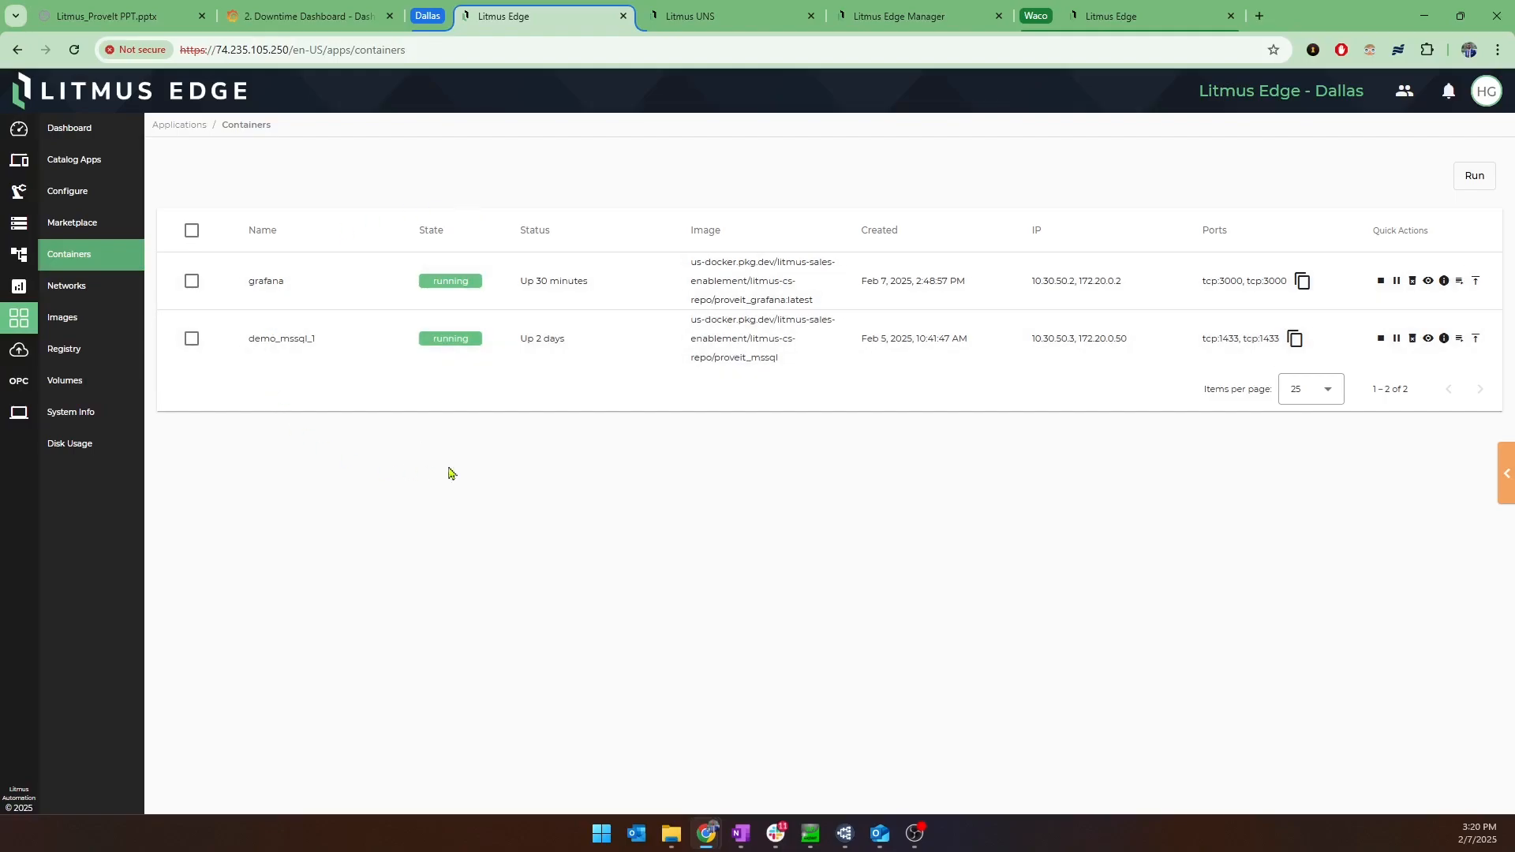
# Open the Enterprise UNS connector among the streaming integrations and list its topics.
pyautogui.click(22, 351)
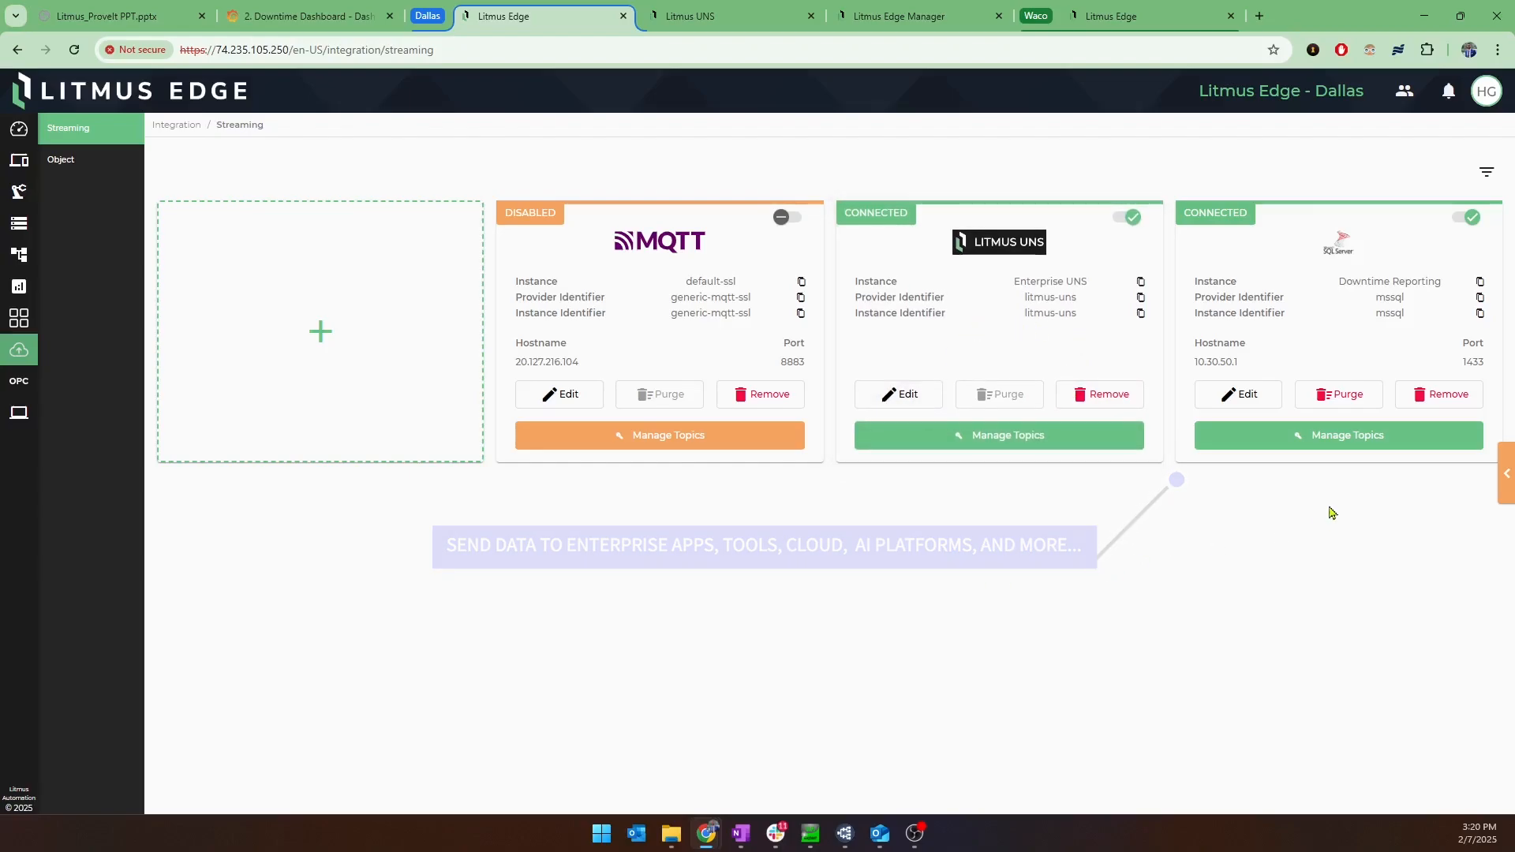
pyautogui.click(998, 333)
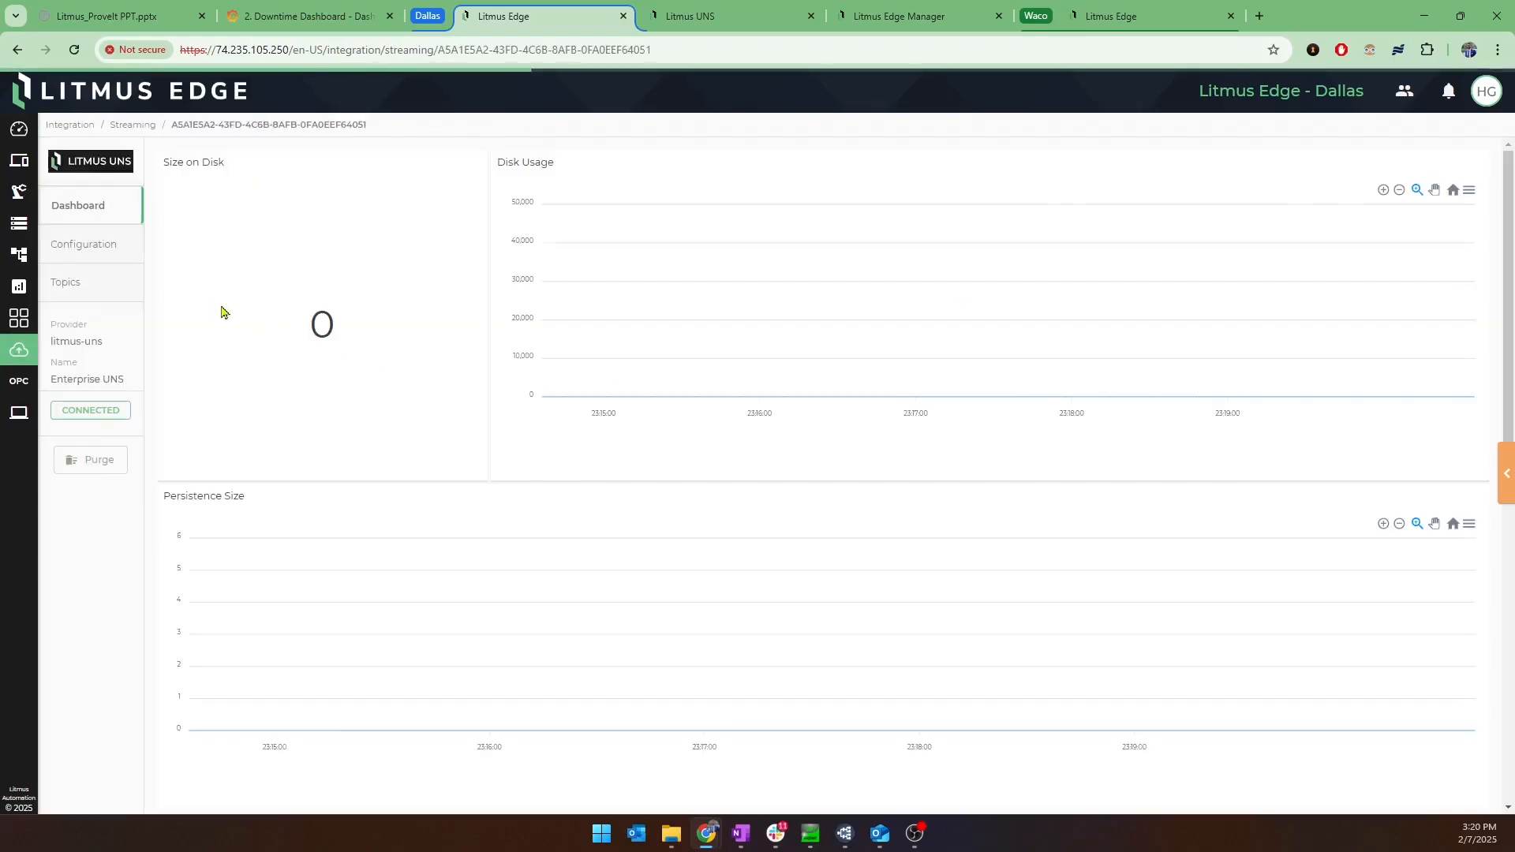
pyautogui.click(102, 285)
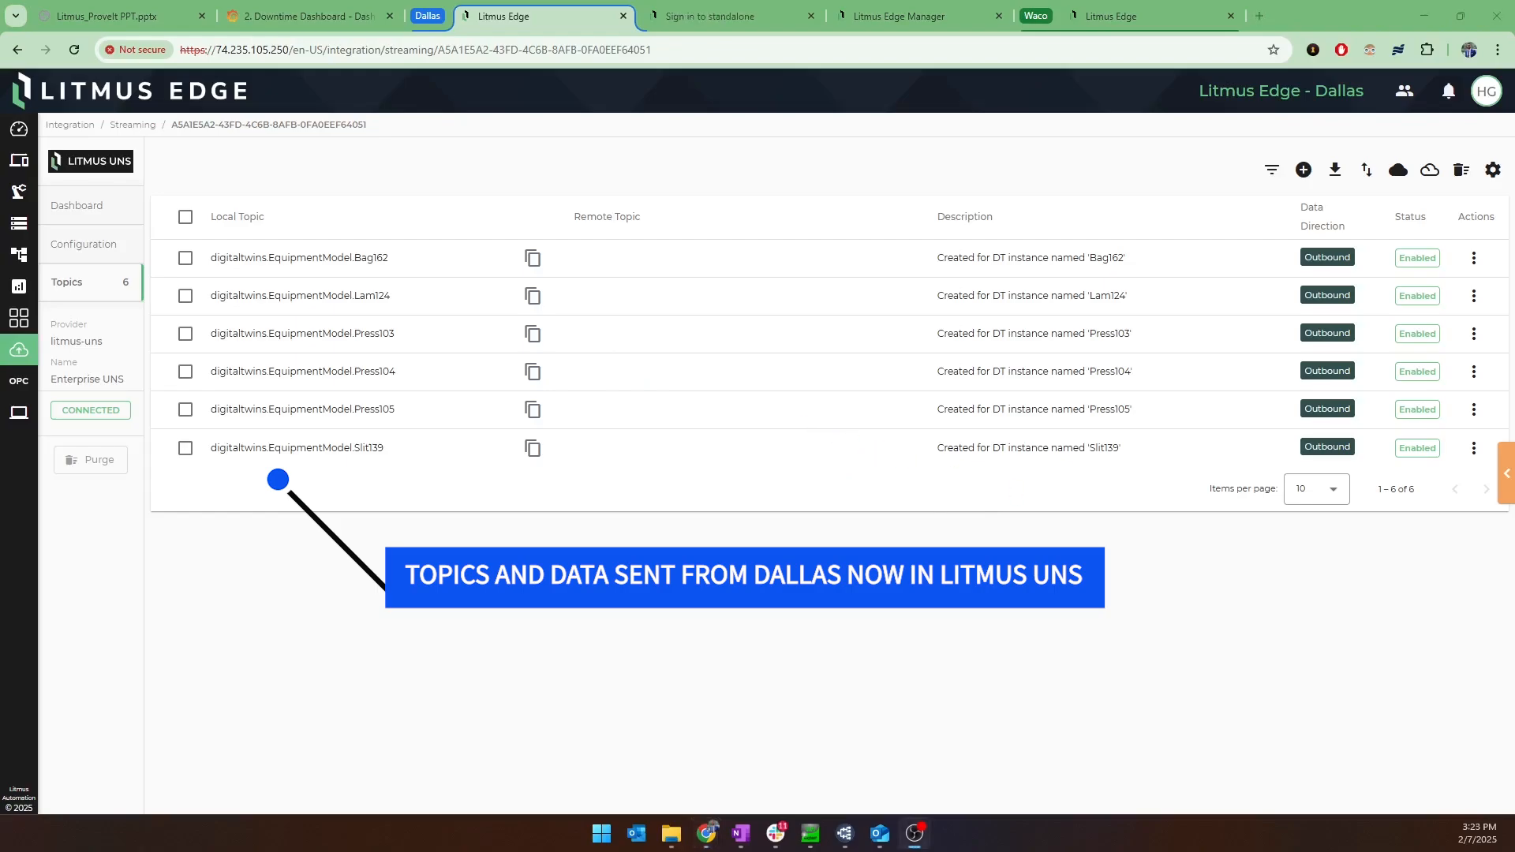
# Switch to Litmus UNS, log in as admin with the account password, decline saving the credentials, and view the dashboard.
pyautogui.click(733, 17)
pyautogui.click(1277, 217)
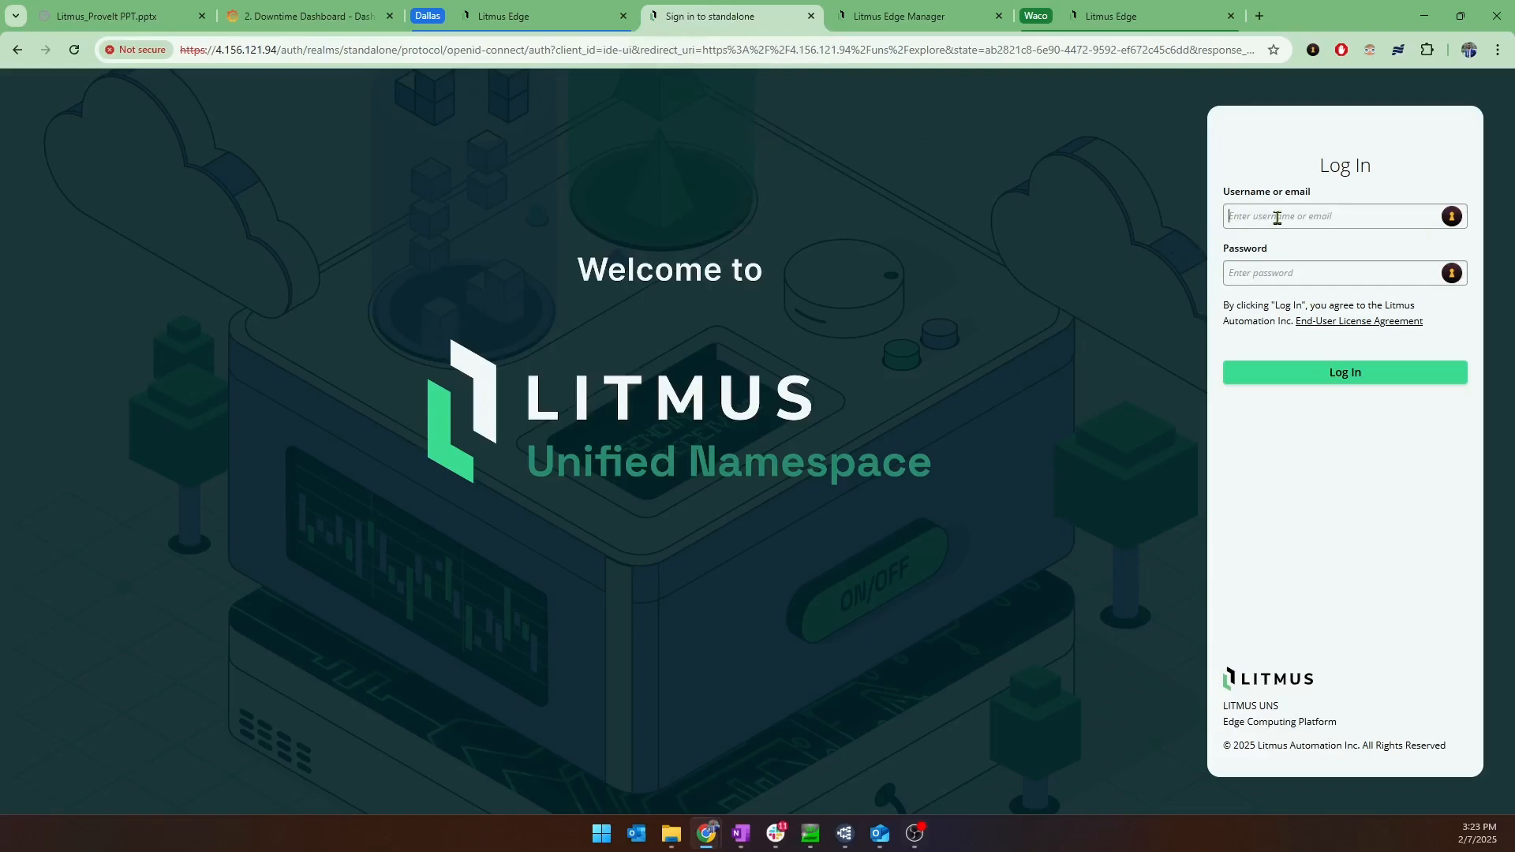
pyautogui.write('admin')
pyautogui.press('Tab')
pyautogui.write('******')
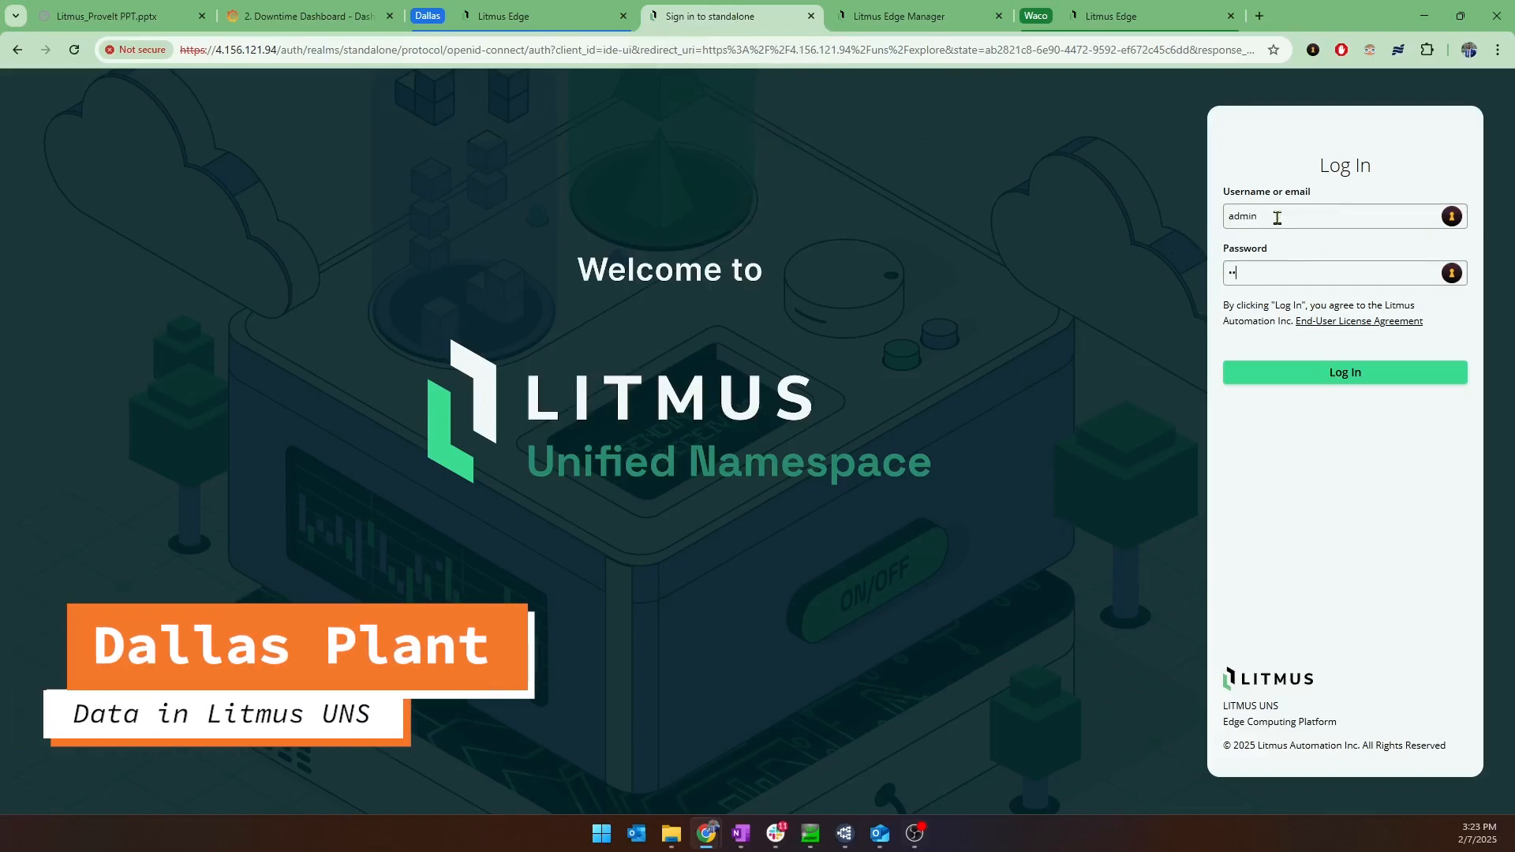
pyautogui.press('Return')
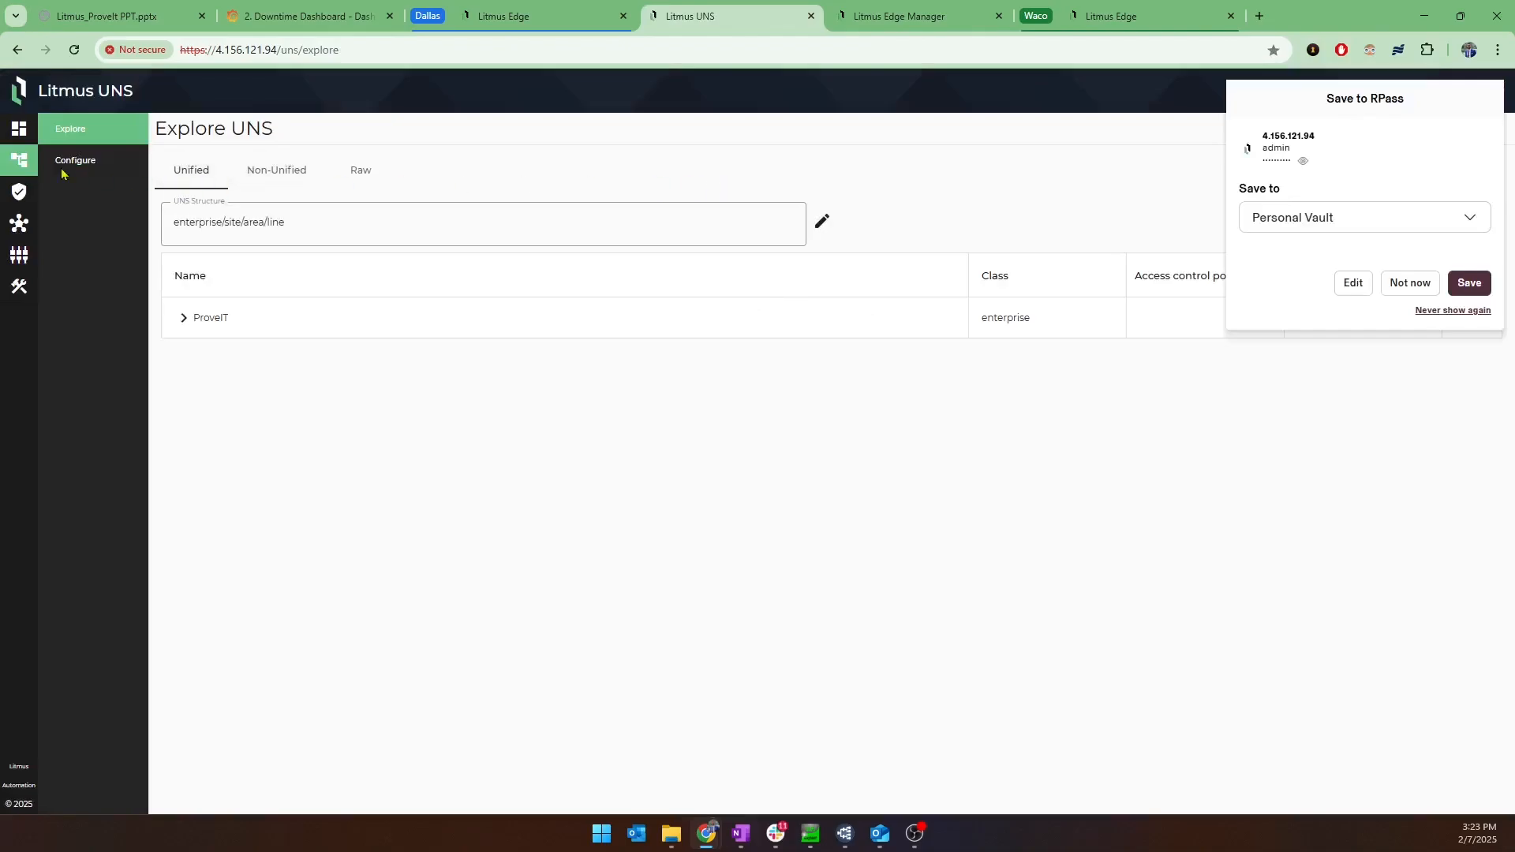
pyautogui.click(64, 129)
pyautogui.click(1411, 283)
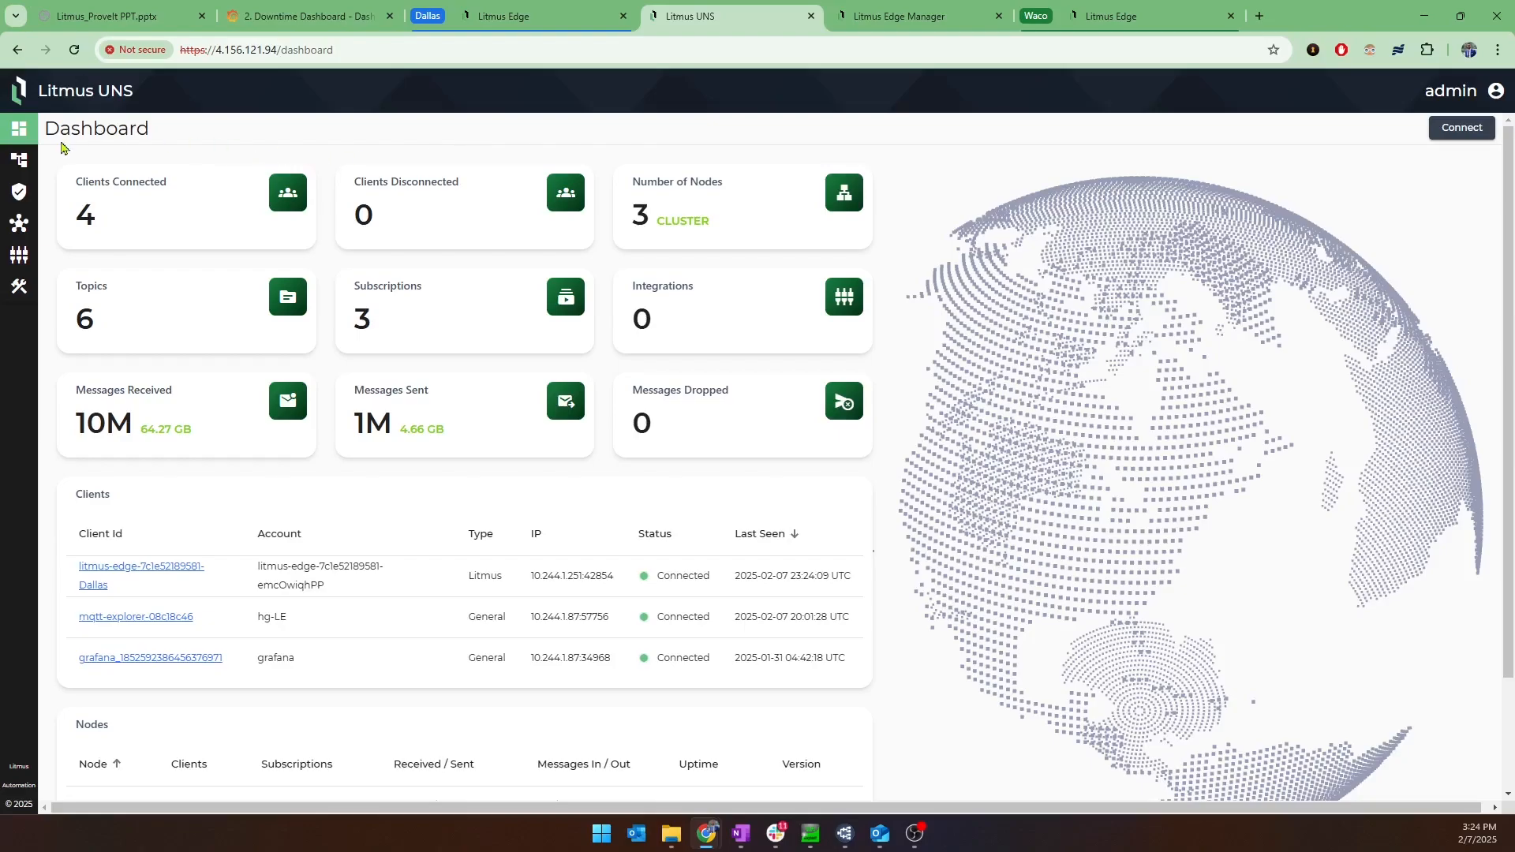
# Explore the unified namespace and expand the ProveIT enterprise and its Dallas site down to the area level.
pyautogui.click(19, 160)
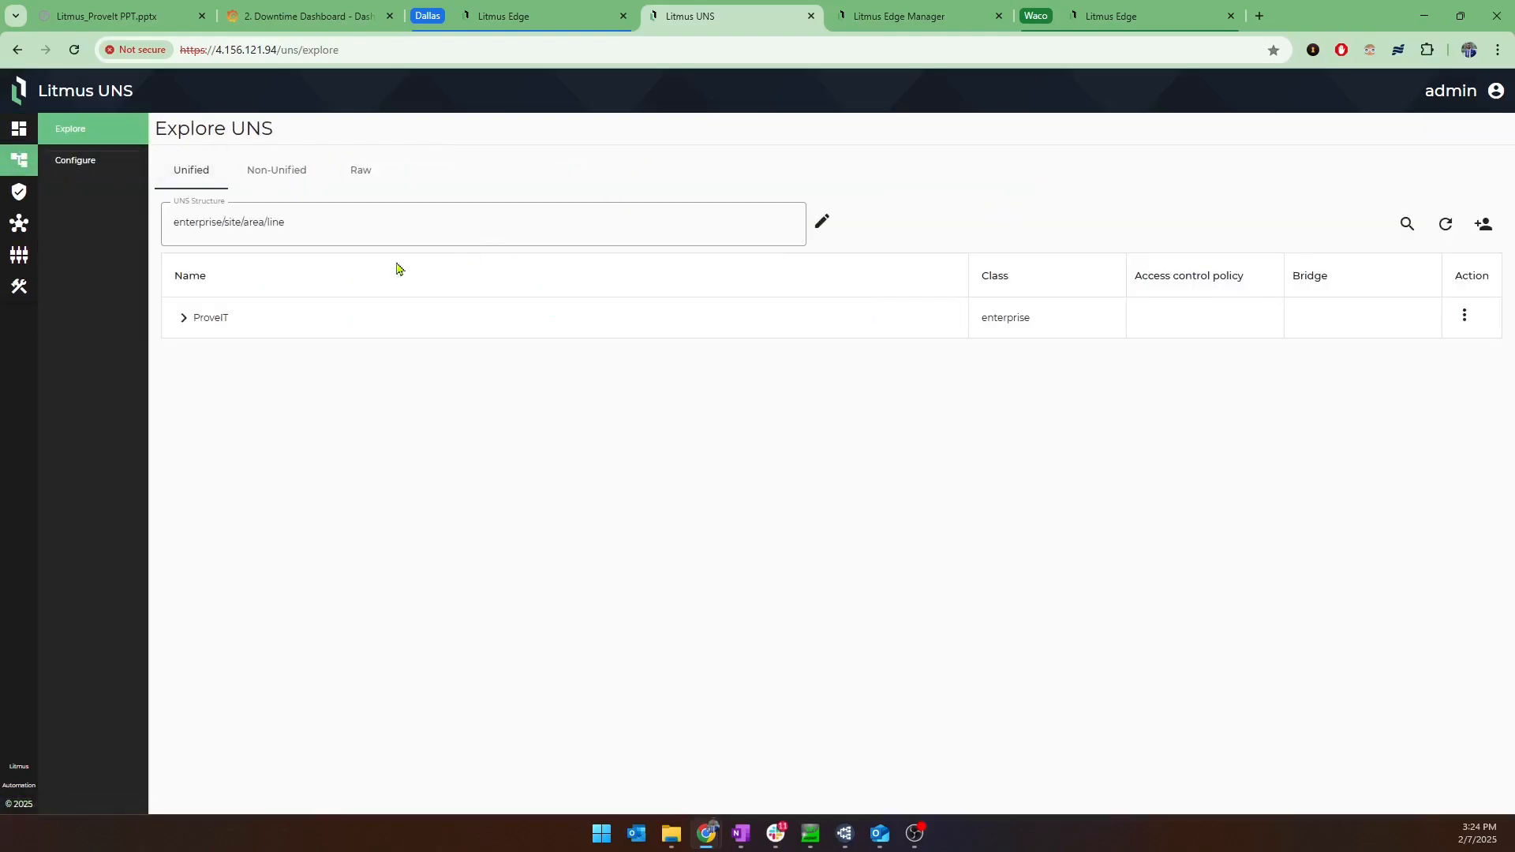
pyautogui.click(184, 320)
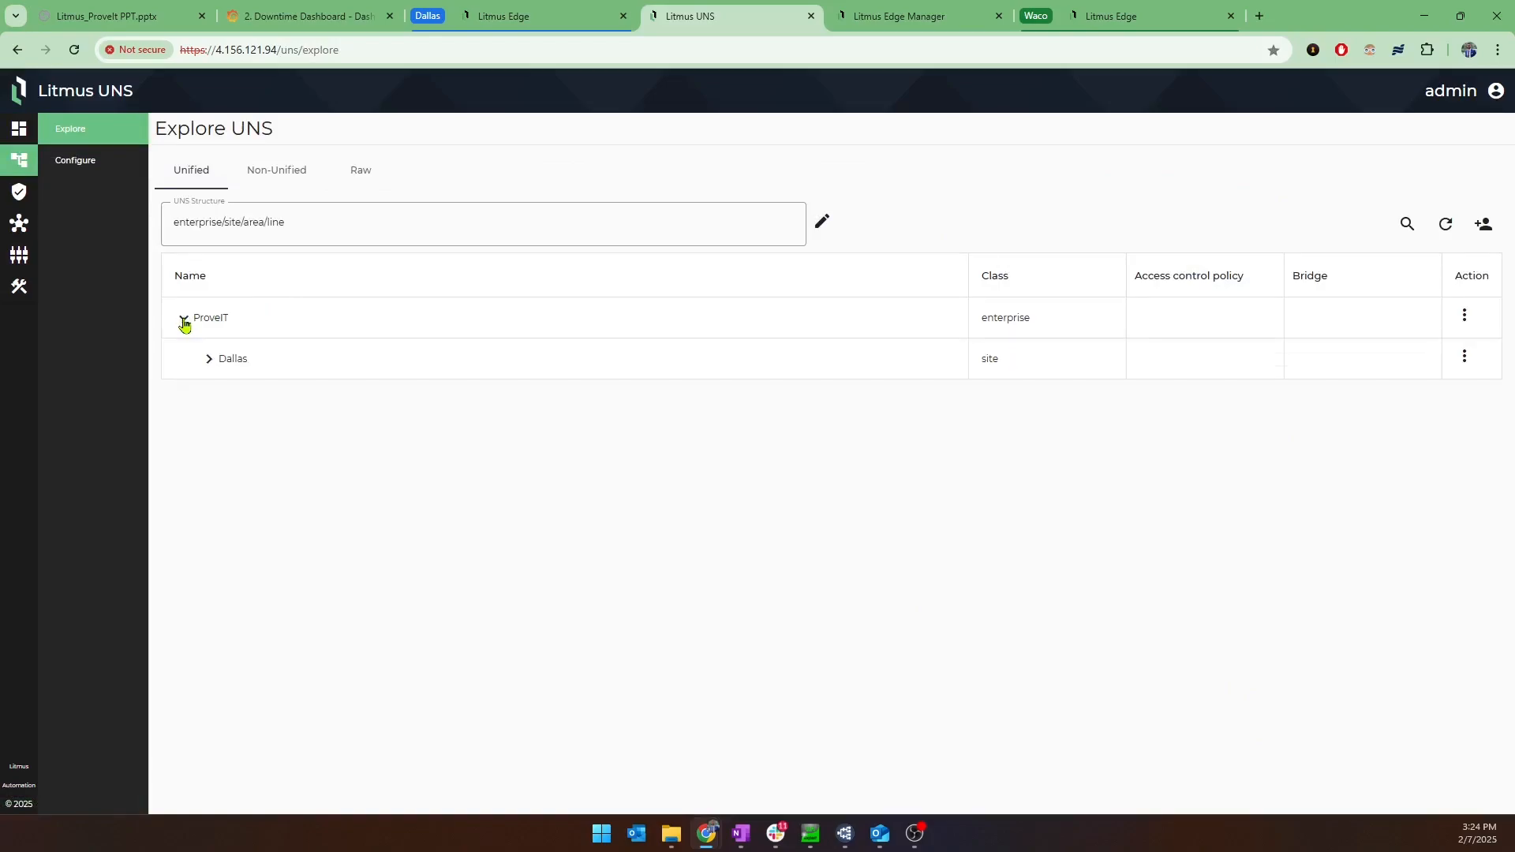
pyautogui.click(208, 360)
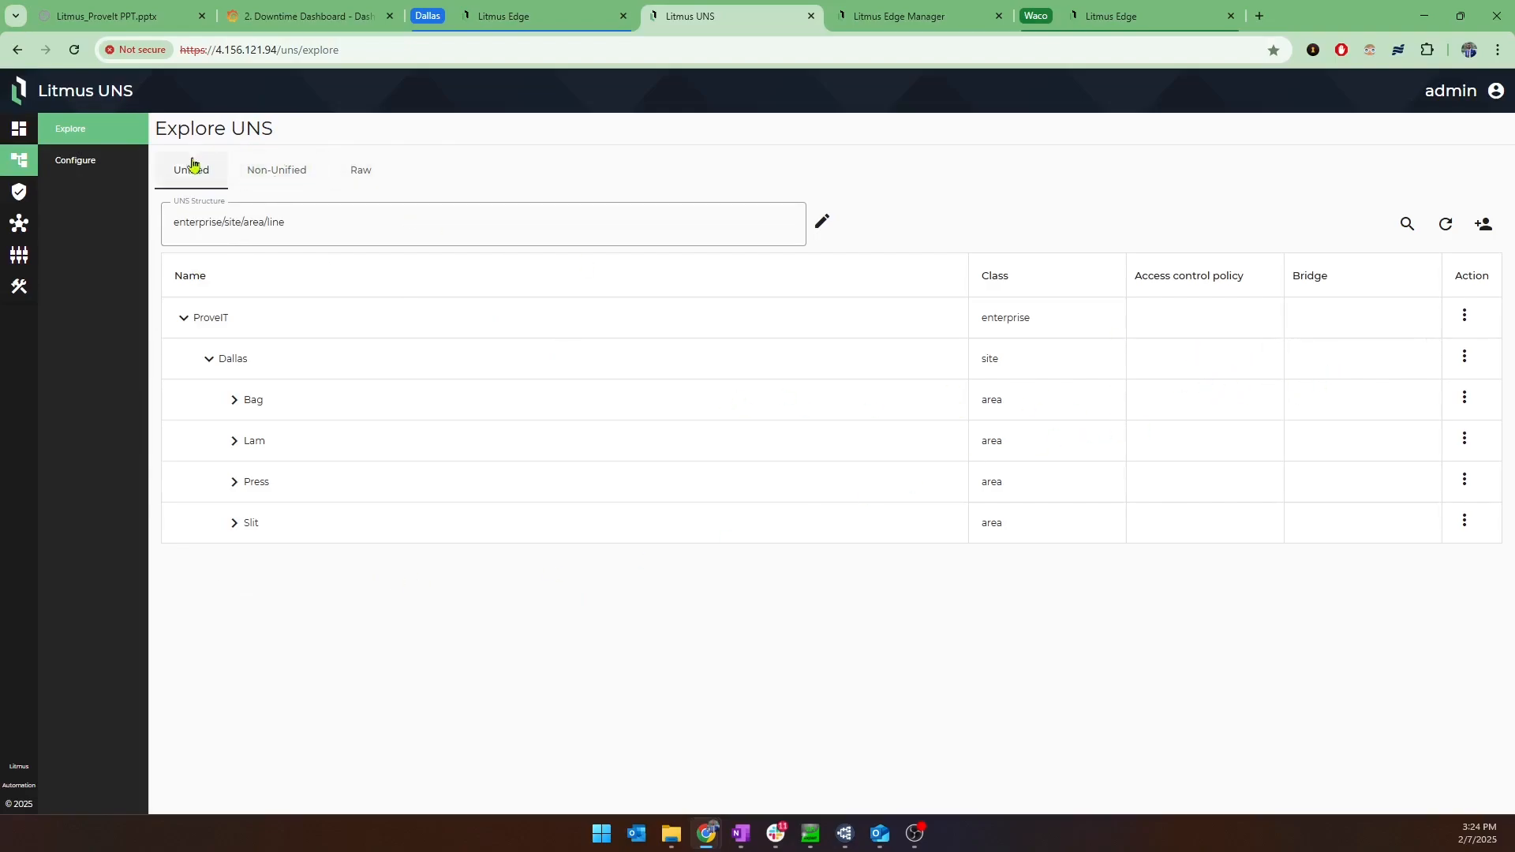
# View the UNS configuration and inspect the naming rules of the Site and Area classes.
pyautogui.click(107, 160)
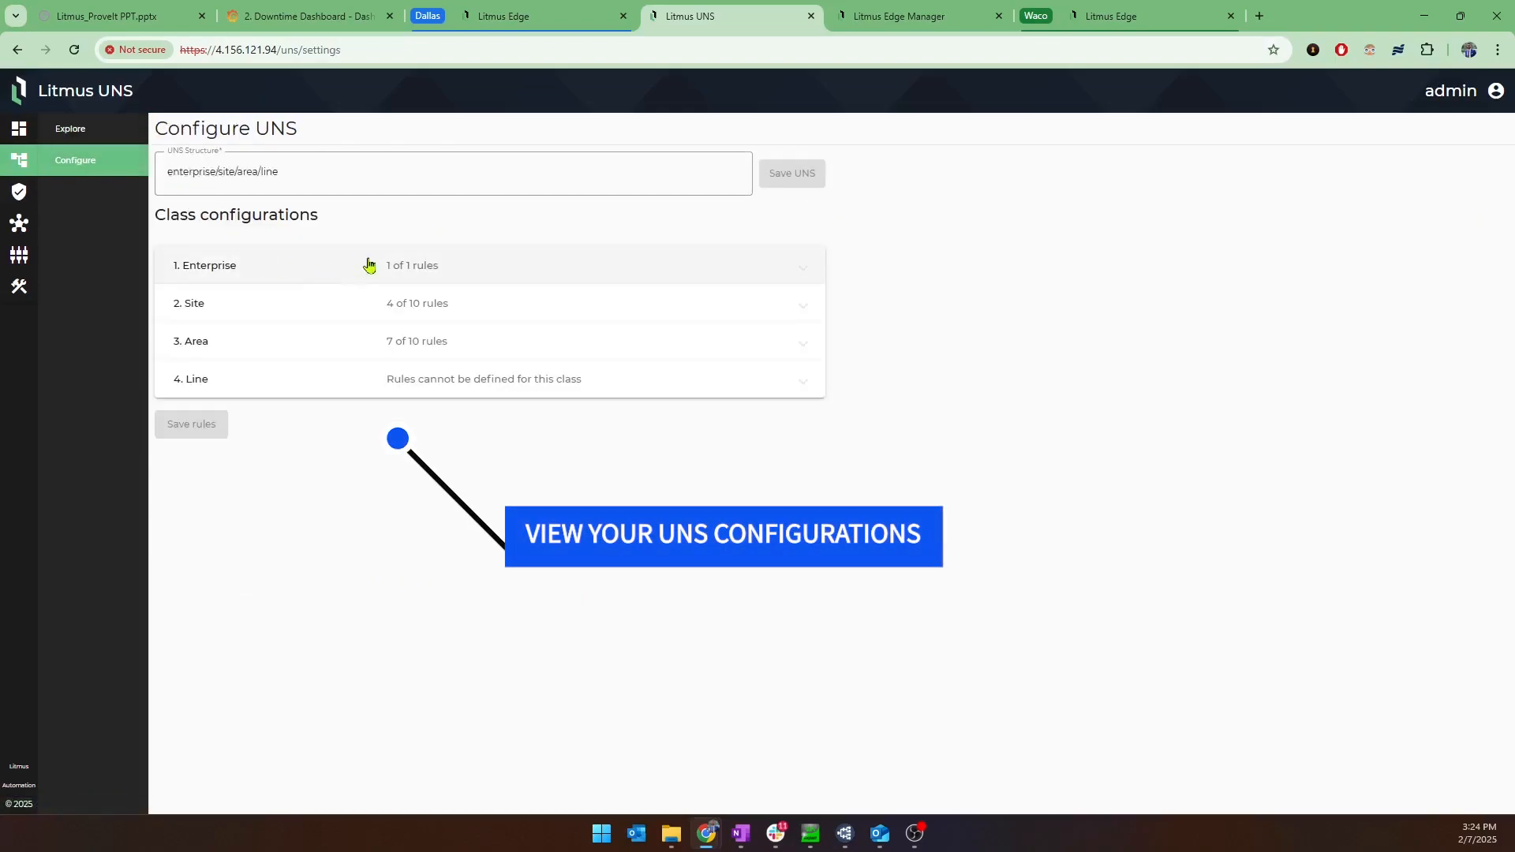
pyautogui.click(331, 315)
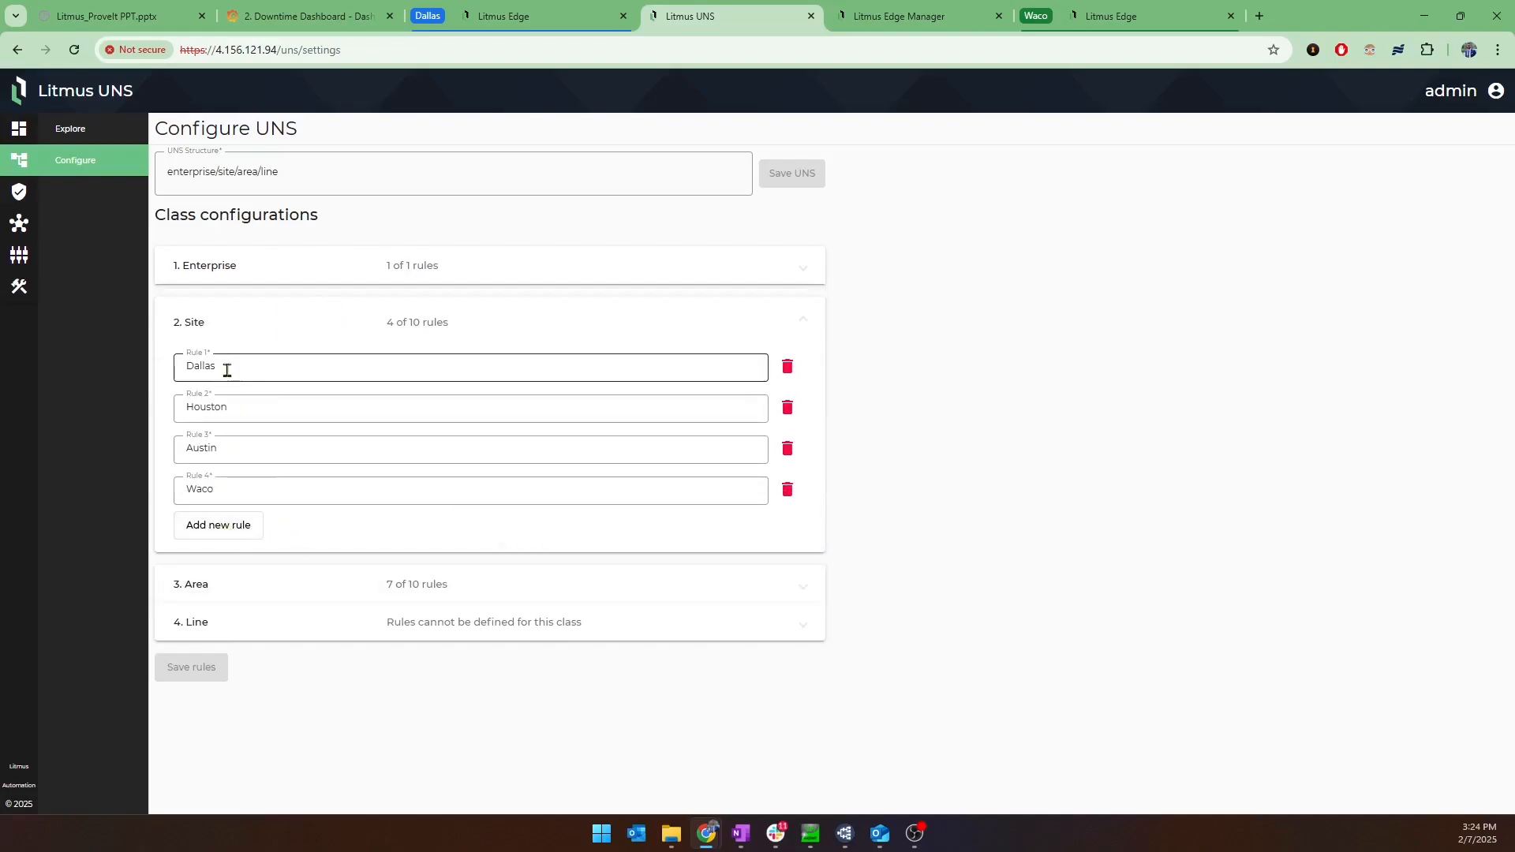
pyautogui.click(299, 586)
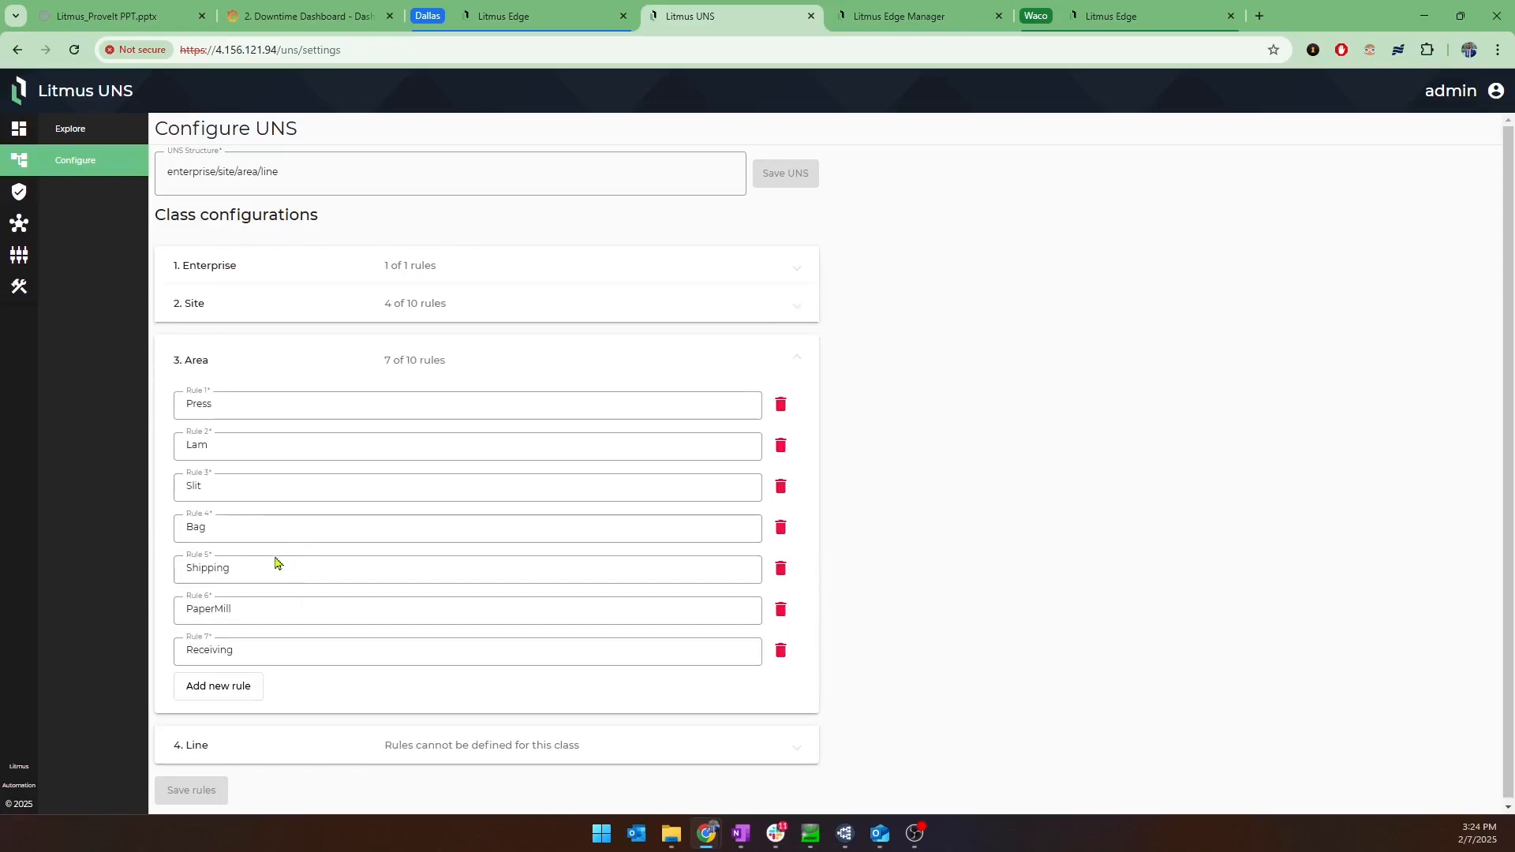
# Review the MQTT accounts and the integrations in Litmus UNS, and look through its remaining sections.
pyautogui.click(21, 195)
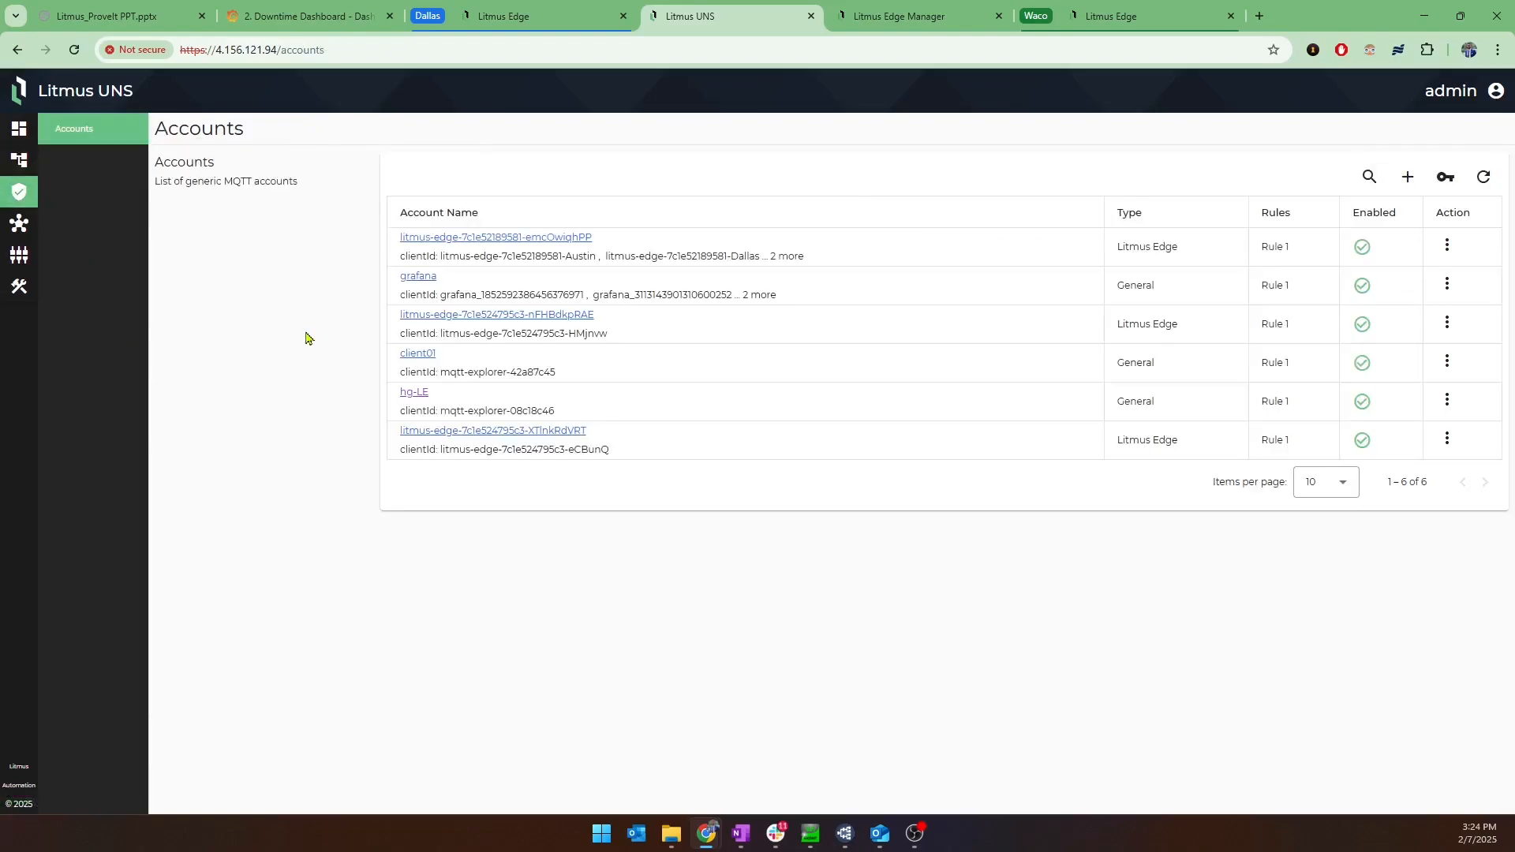
pyautogui.click(13, 264)
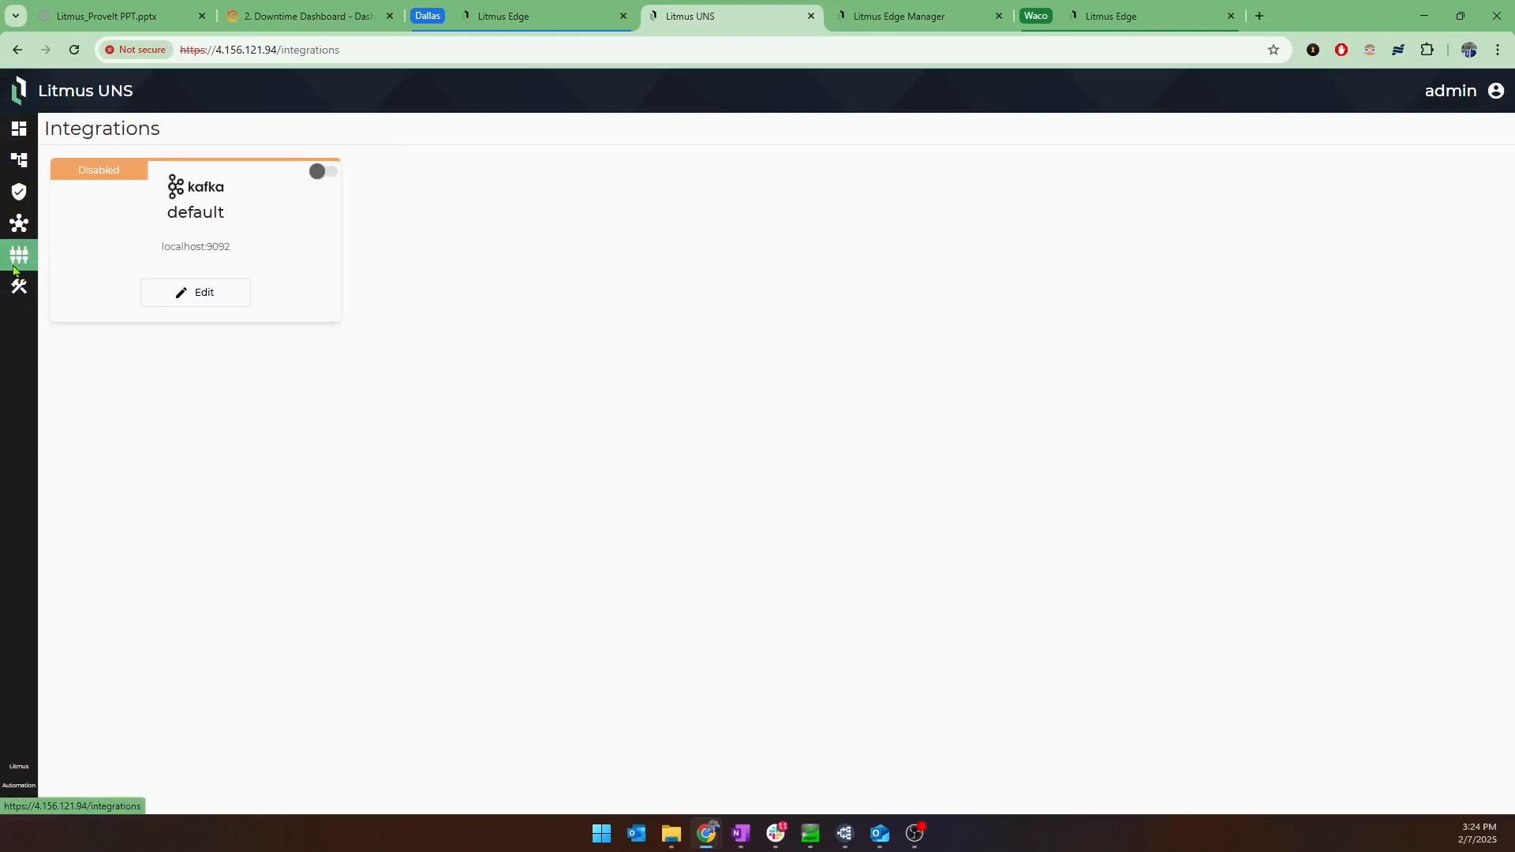
pyautogui.click(19, 223)
pyautogui.click(19, 286)
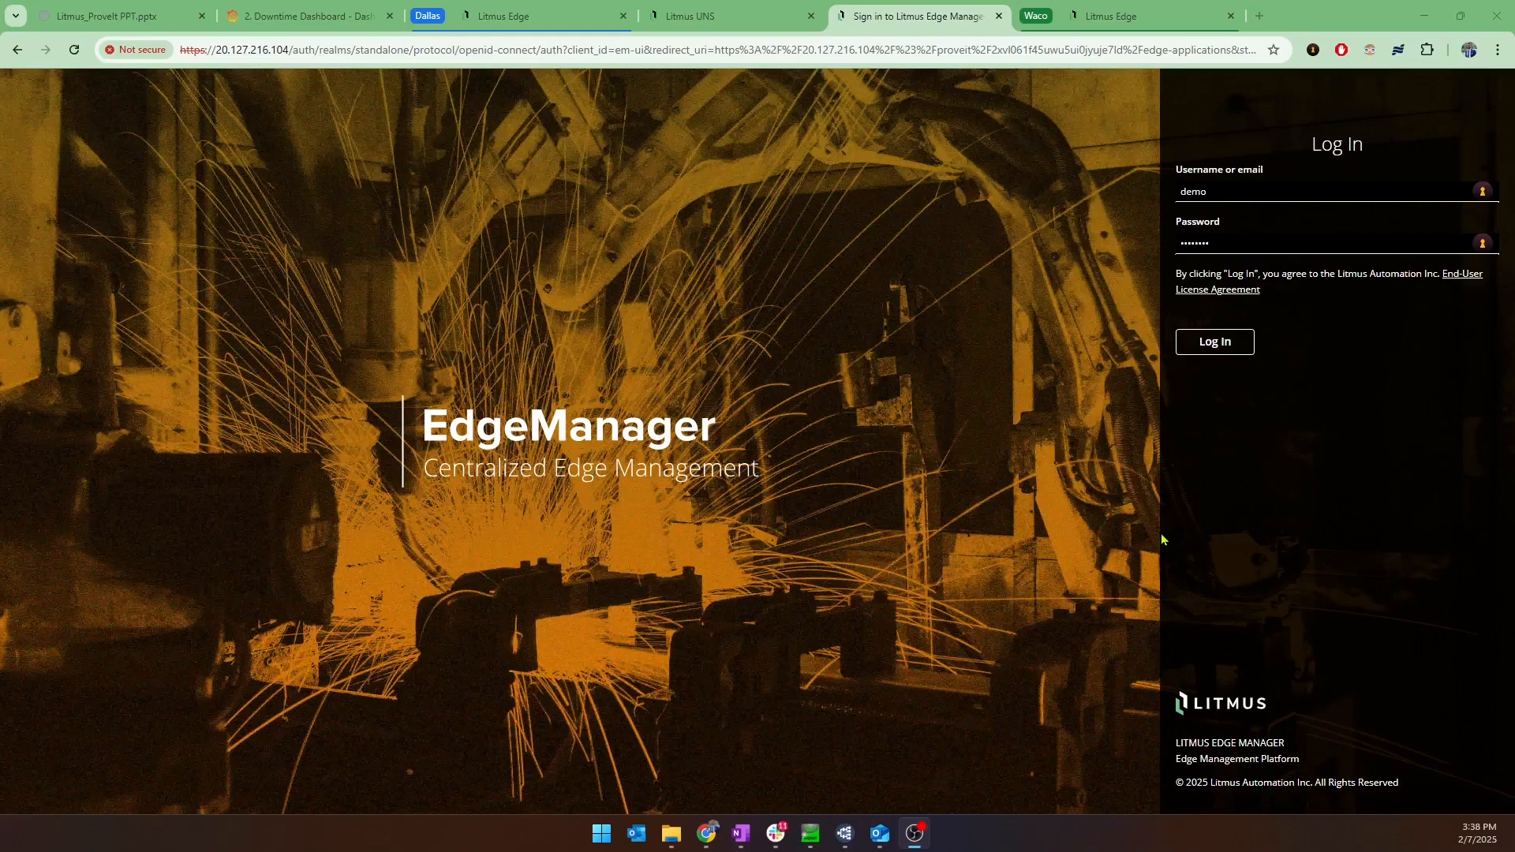
# Log in to Litmus Edge Manager with the filled-in demo account, go to the Companies list, and decline saving the credentials.
pyautogui.click(1235, 341)
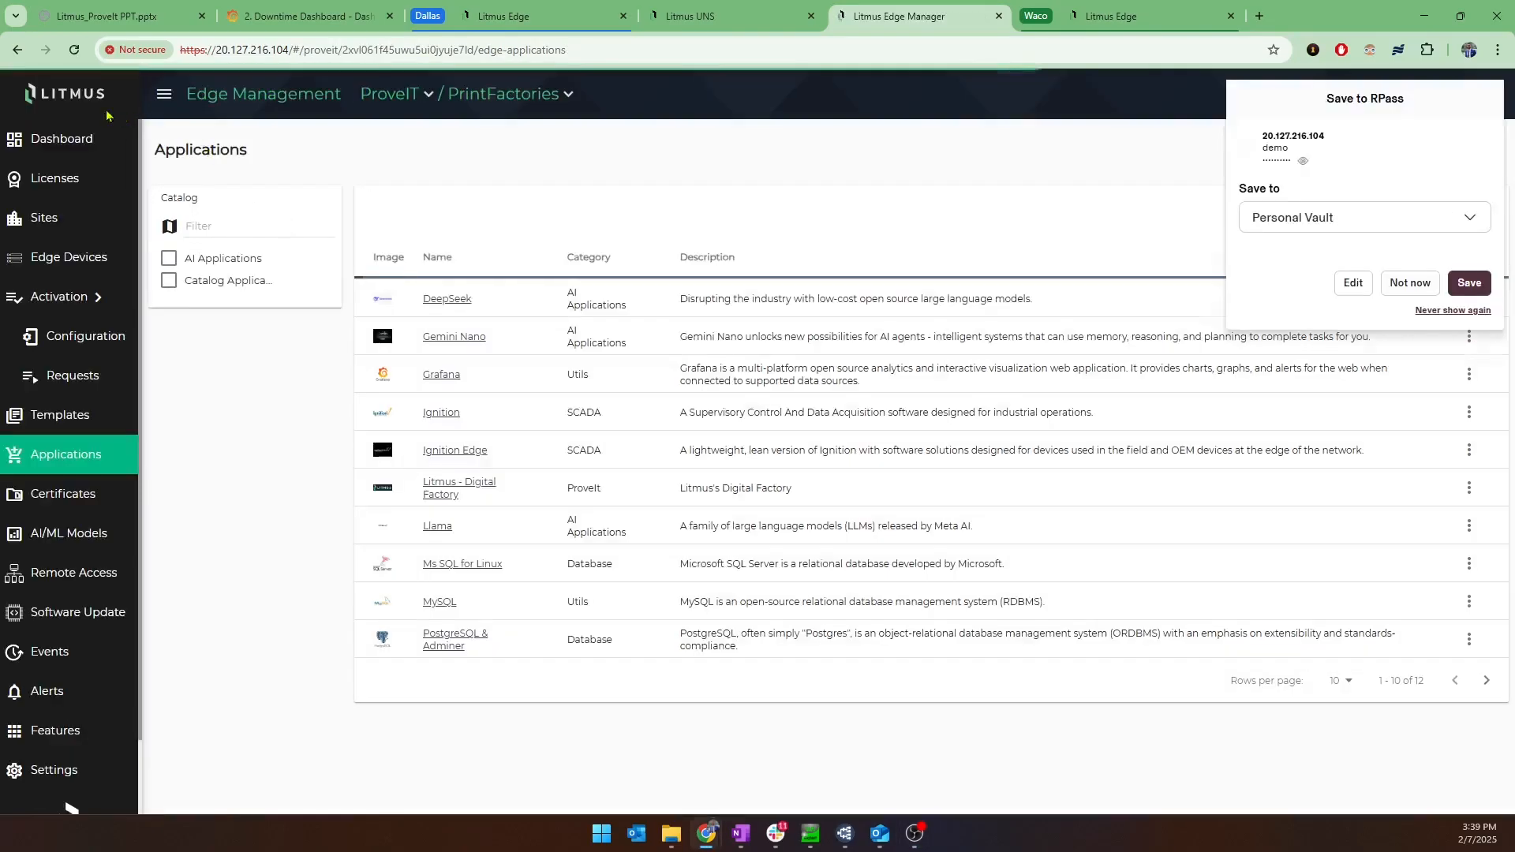
pyautogui.click(83, 102)
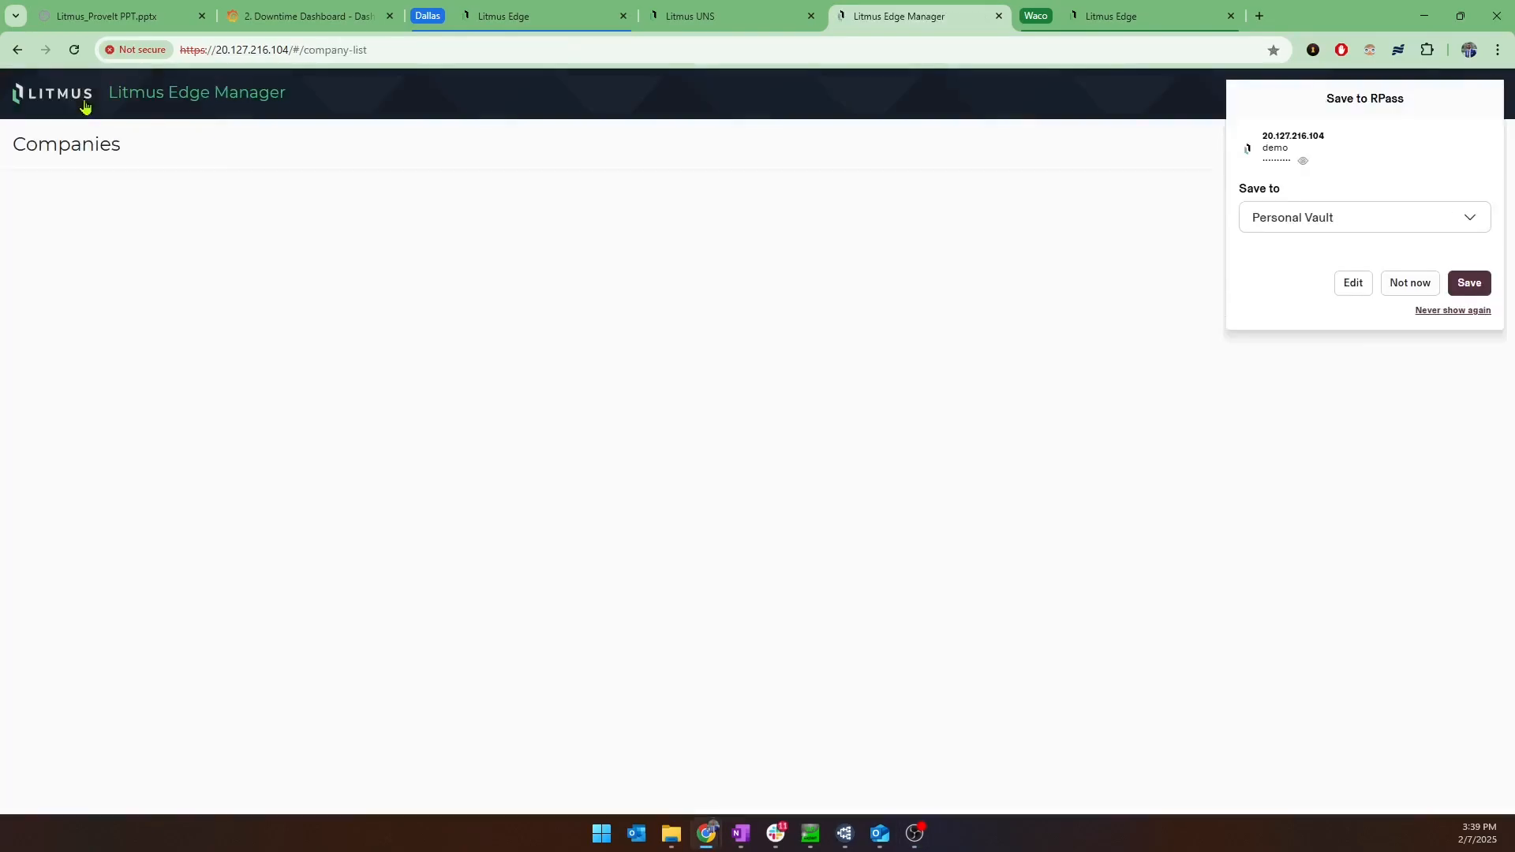
pyautogui.click(1404, 286)
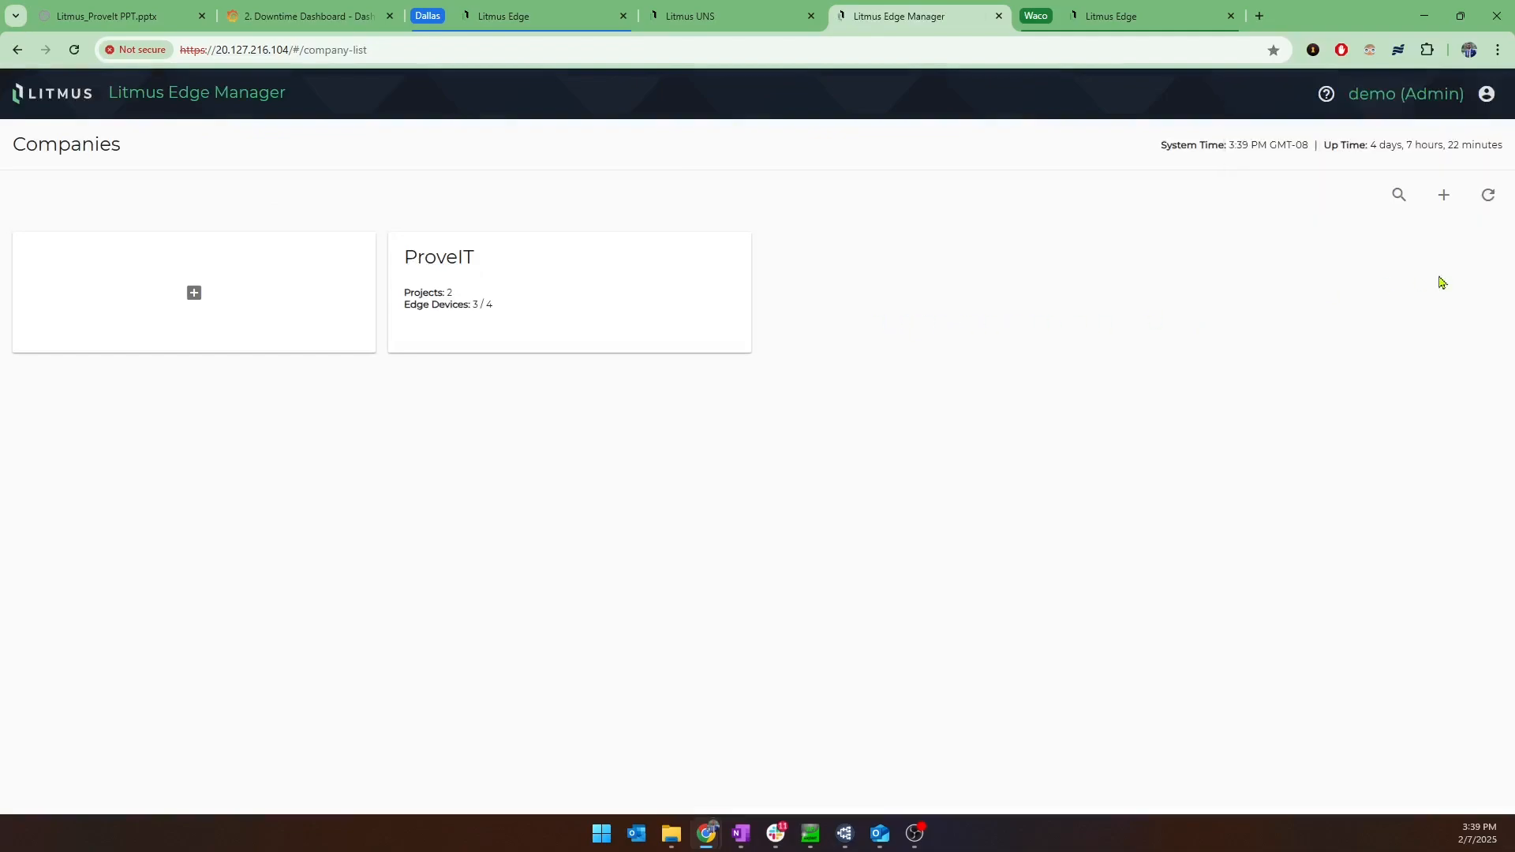
# Open the PrintFactories project of the ProveIT company and review the edge device metrics on its dashboard.
pyautogui.click(598, 317)
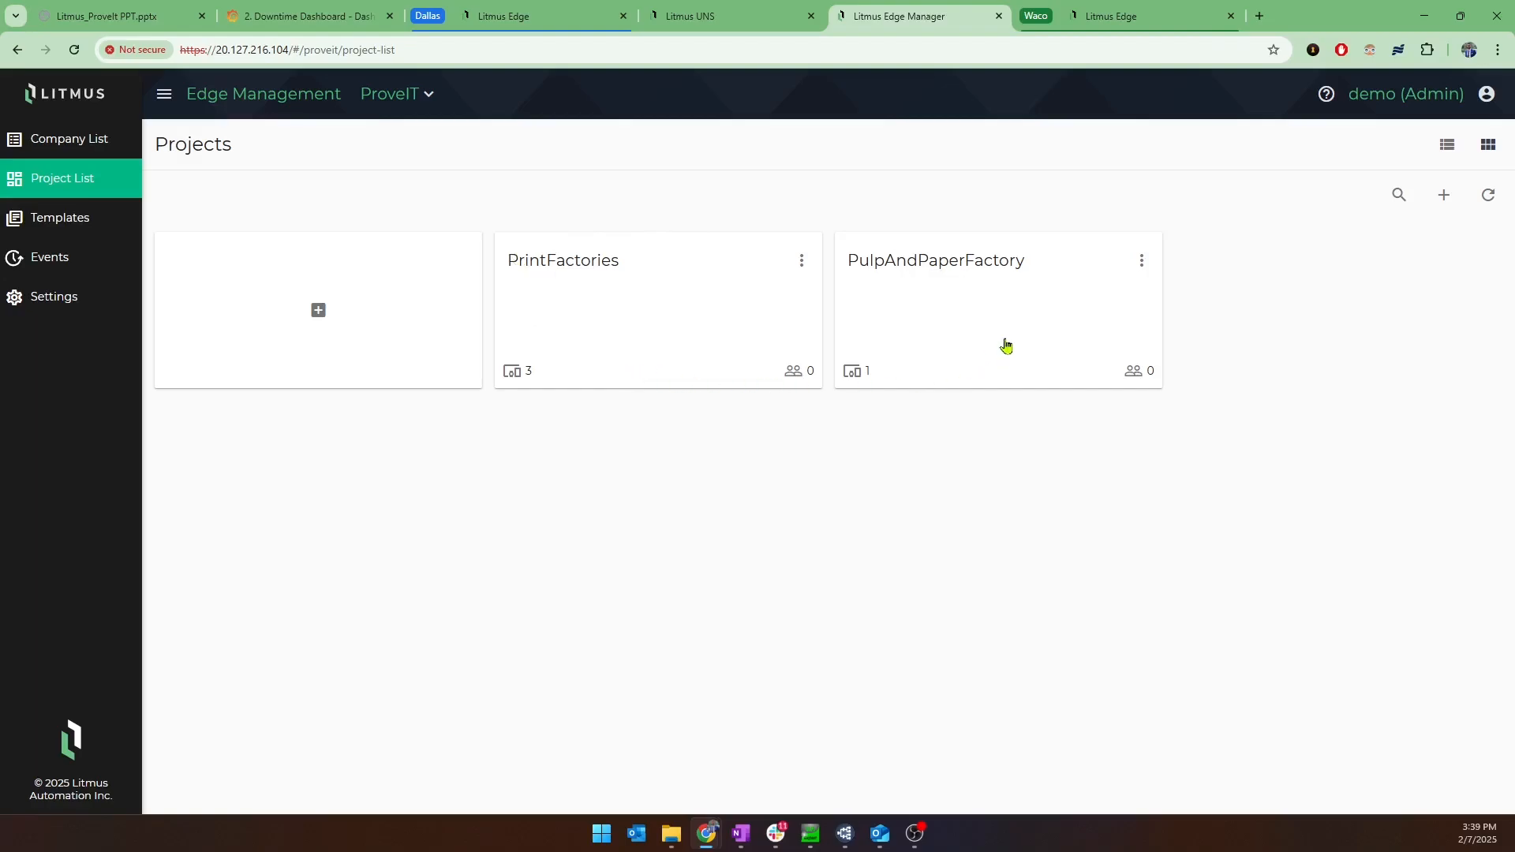
pyautogui.click(622, 298)
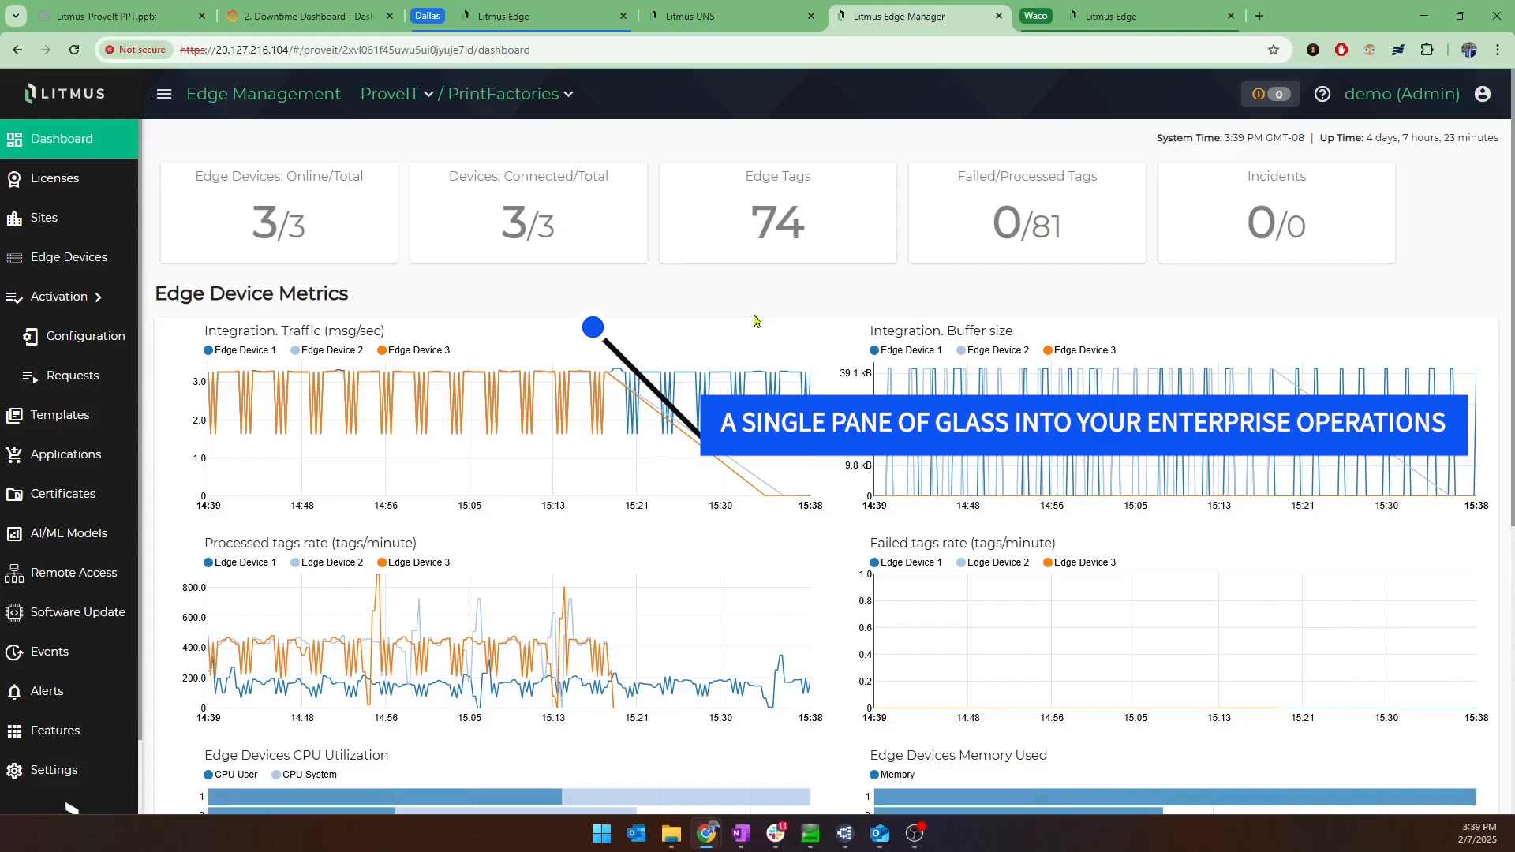
pyautogui.scroll(-1, 755, 321)
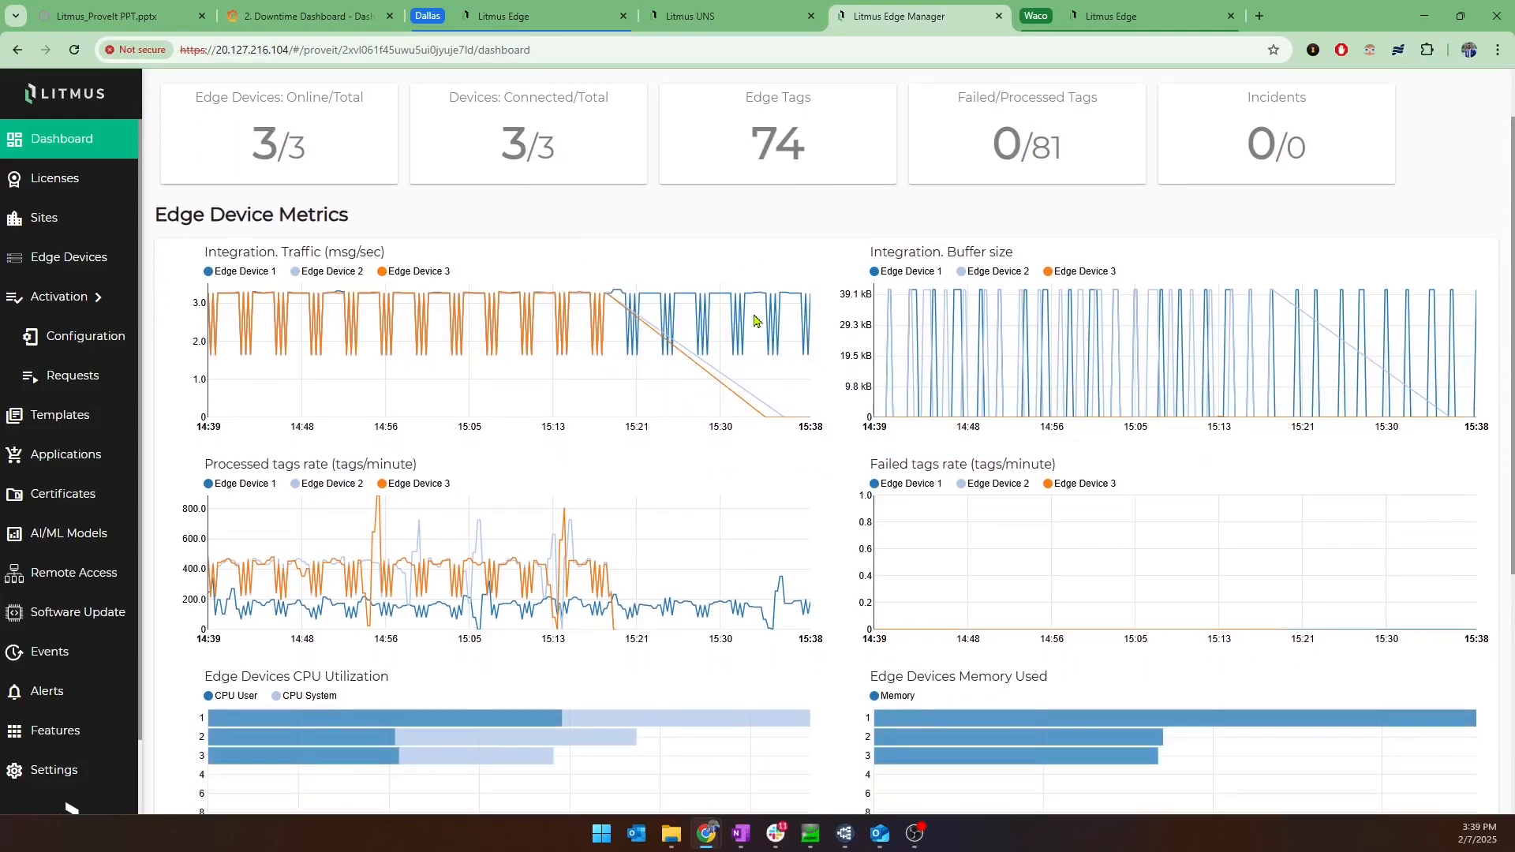
pyautogui.moveTo(756, 324)
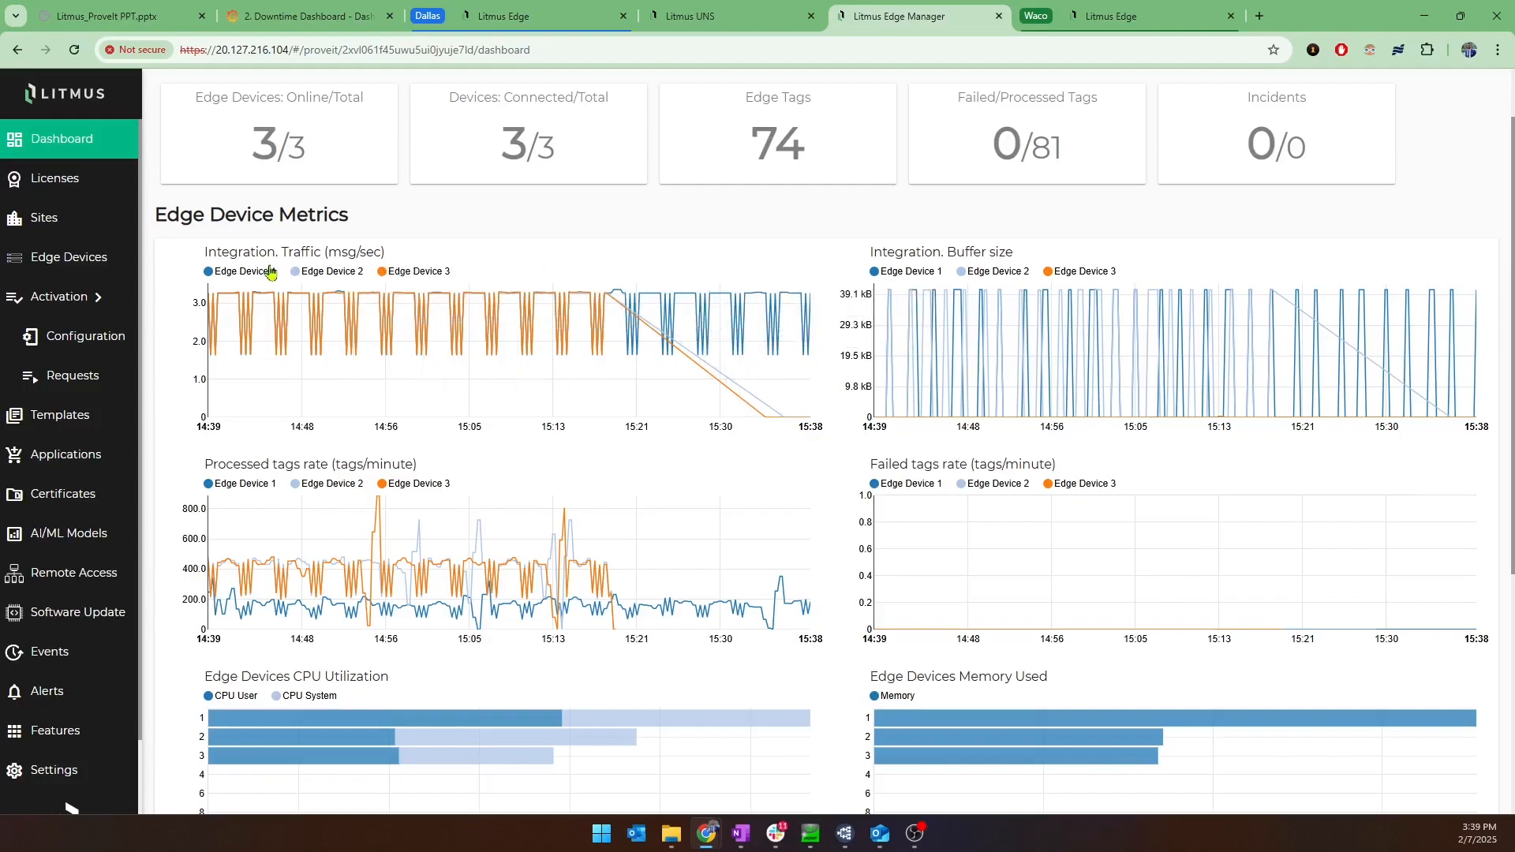
# List the project's edge devices and check the metrics info for Houston, Austin and Dallas in turn.
pyautogui.click(39, 272)
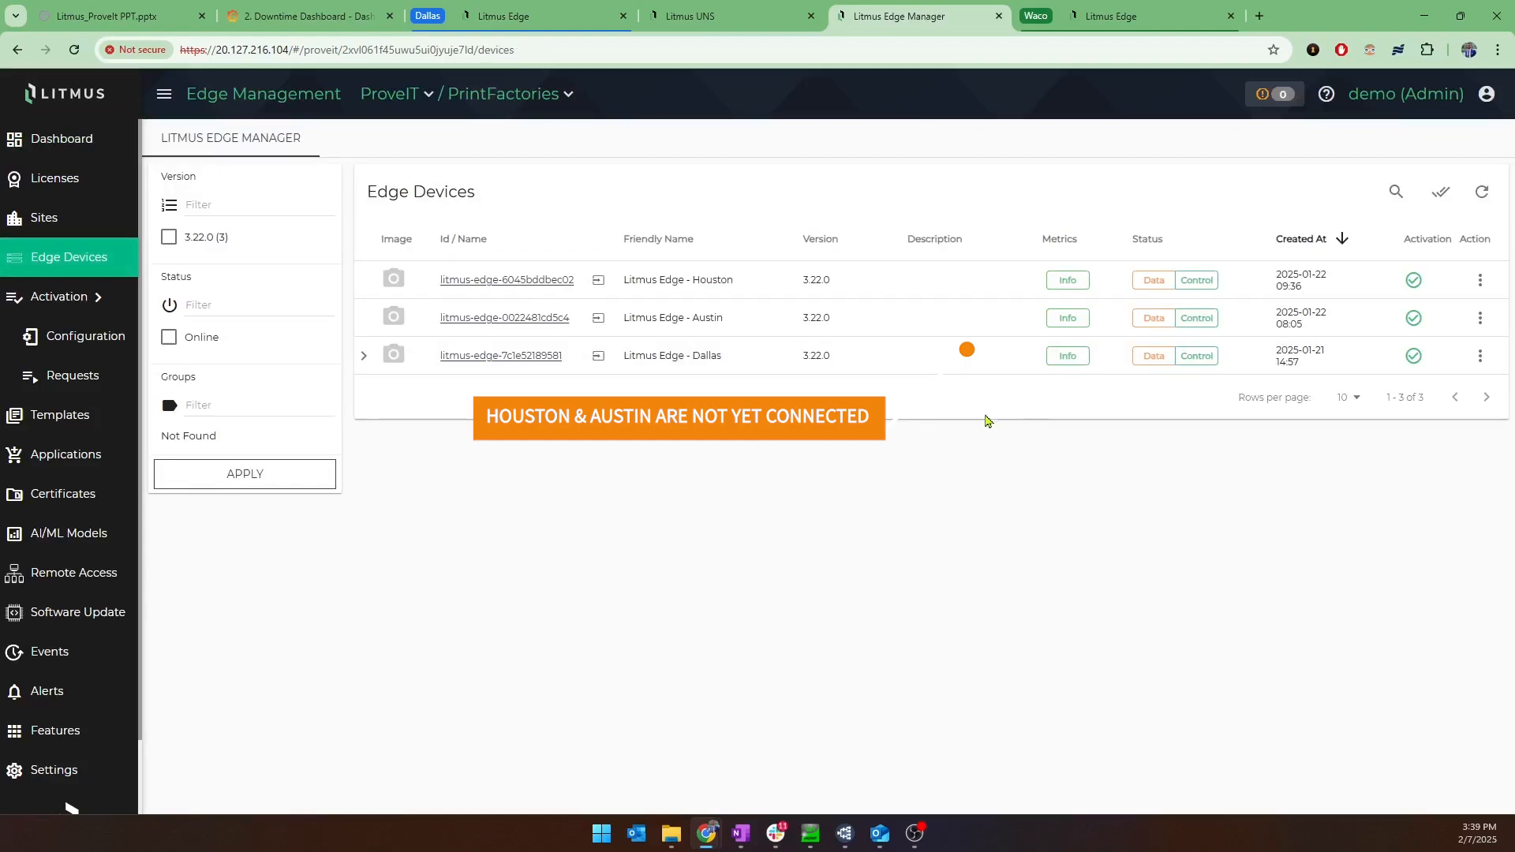
pyautogui.moveTo(1063, 288)
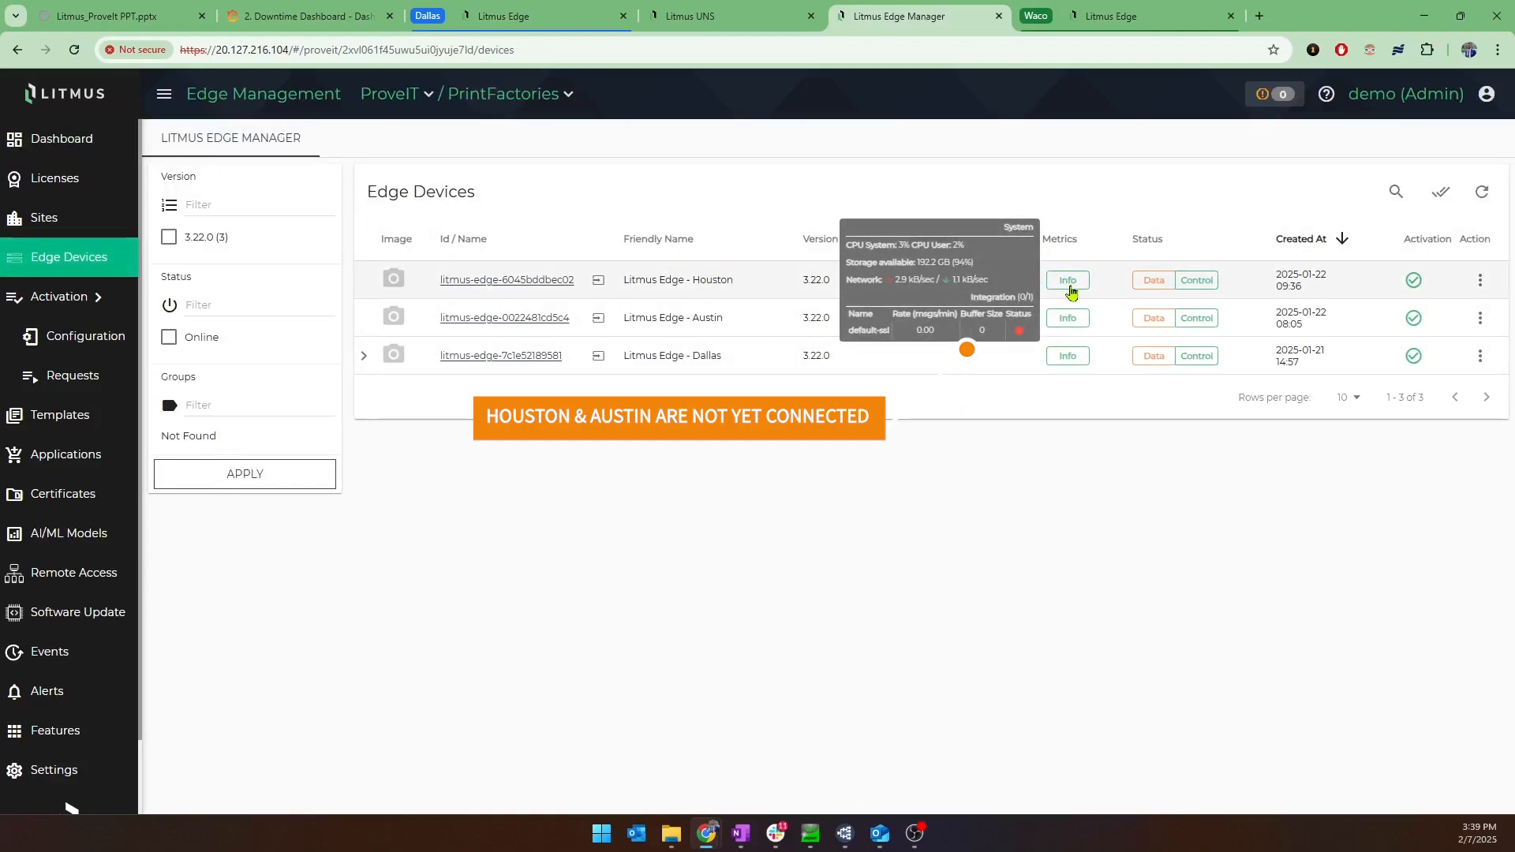
pyautogui.moveTo(1075, 325)
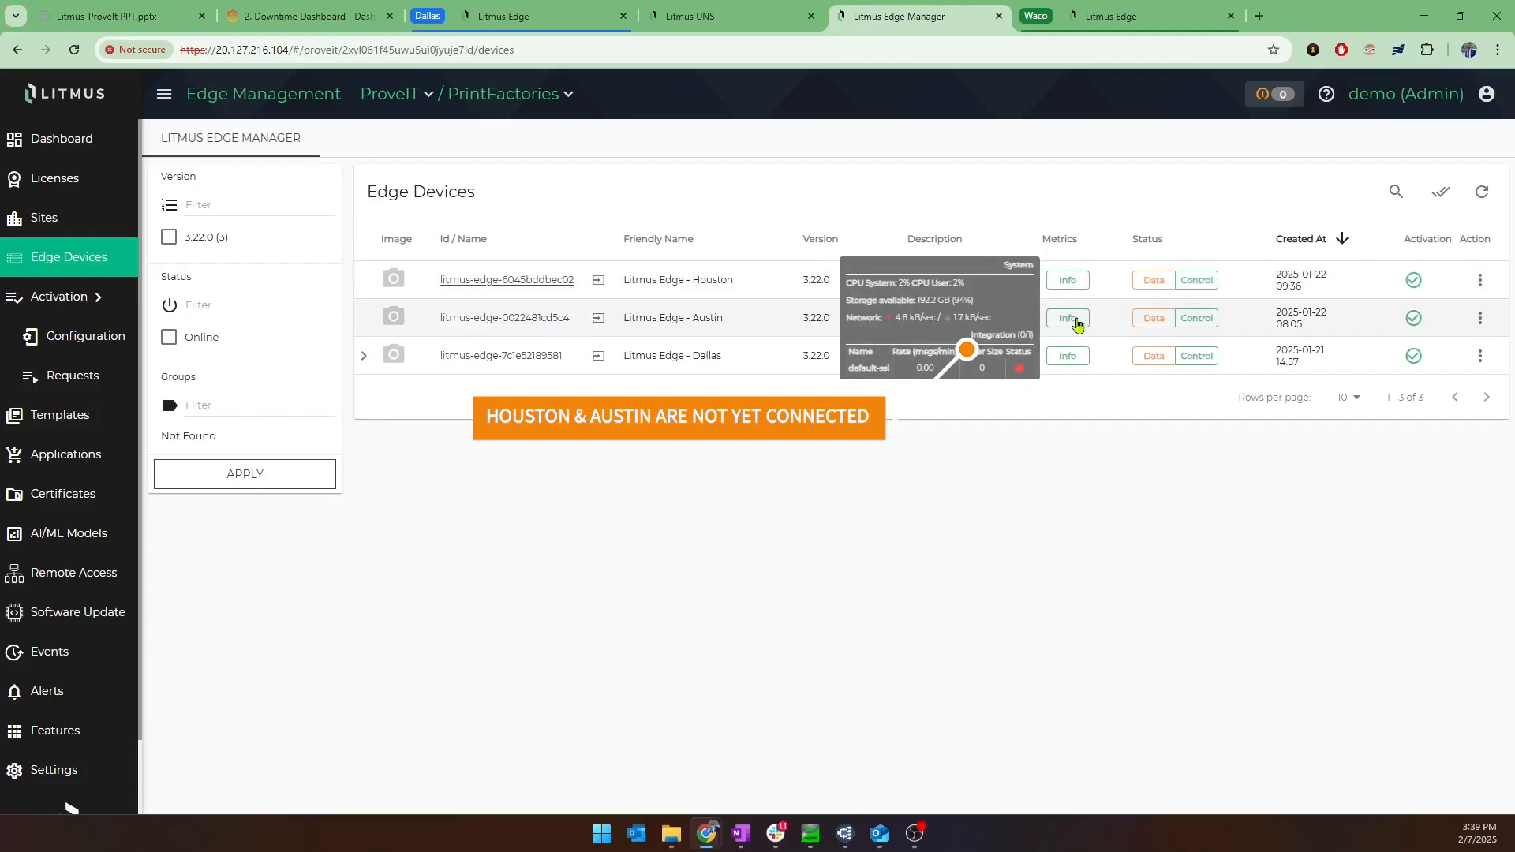
pyautogui.moveTo(1078, 359)
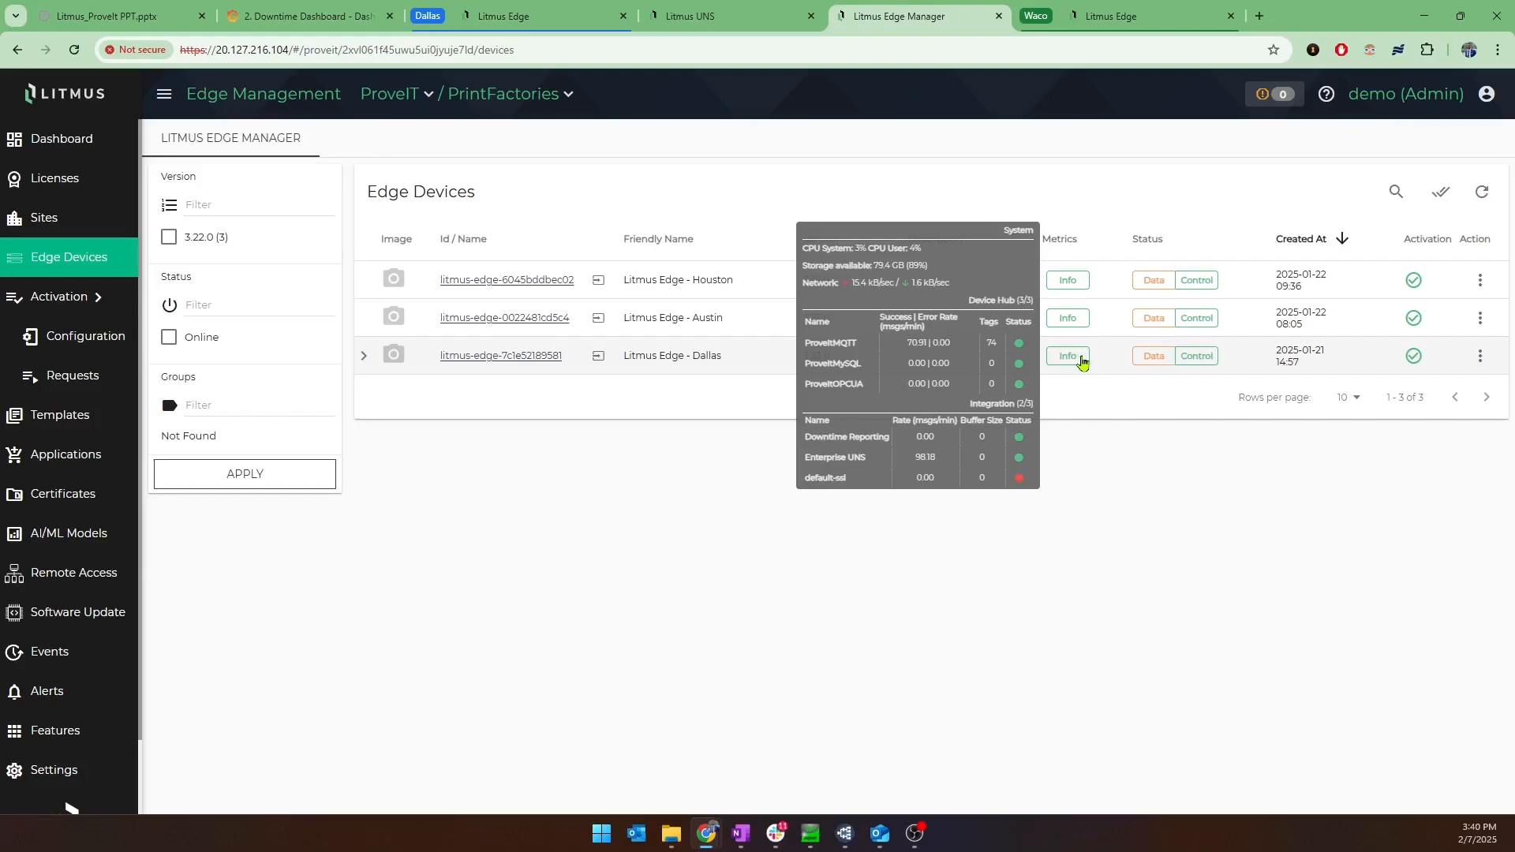
# Apply the project template Austin Template (2) to the Litmus Edge - Austin device.
pyautogui.click(89, 427)
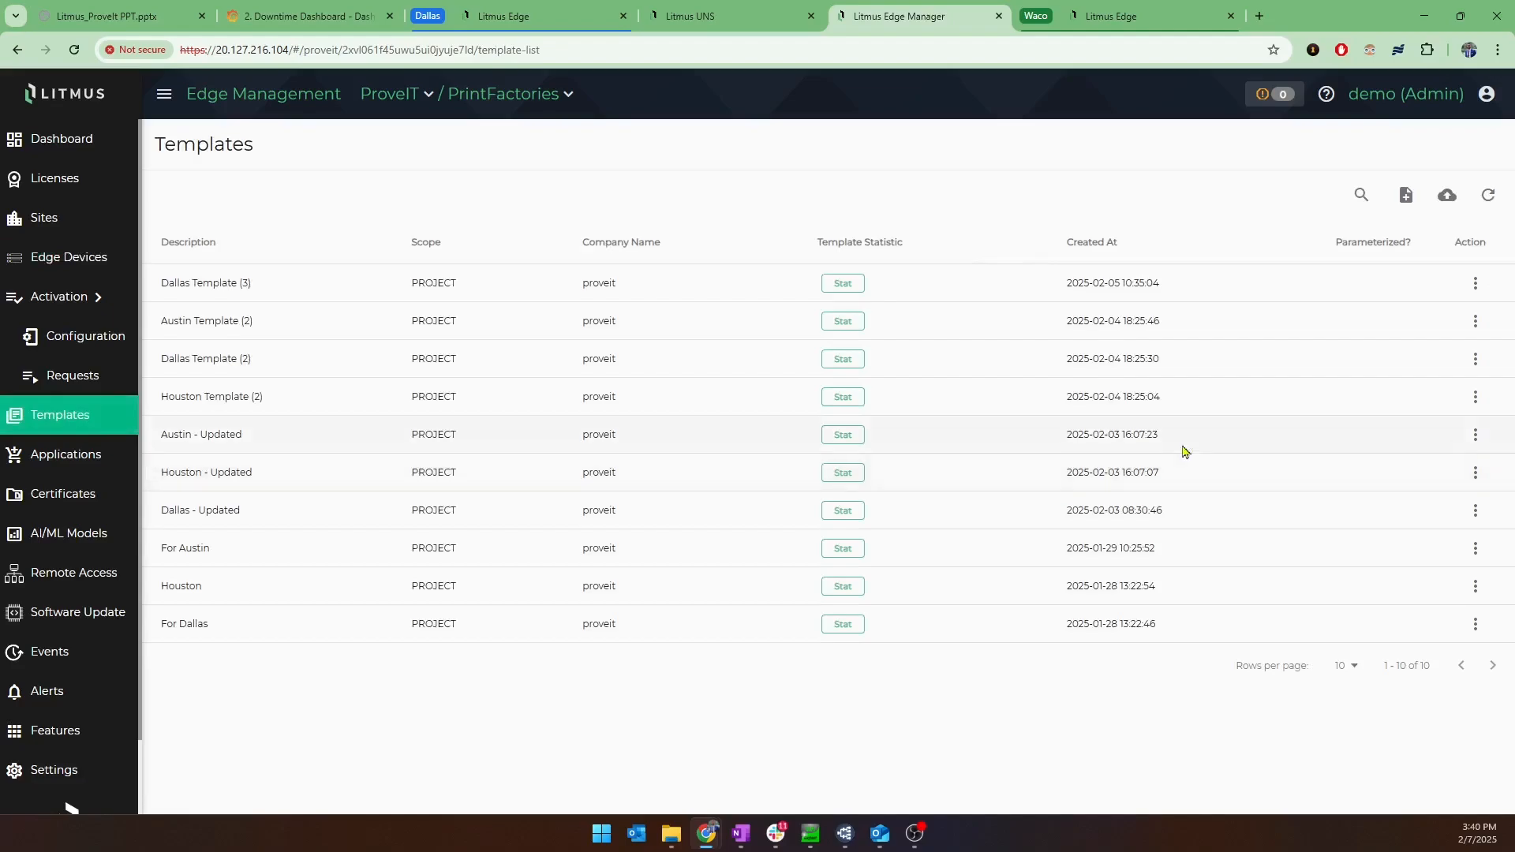
pyautogui.click(1477, 324)
pyautogui.click(1382, 312)
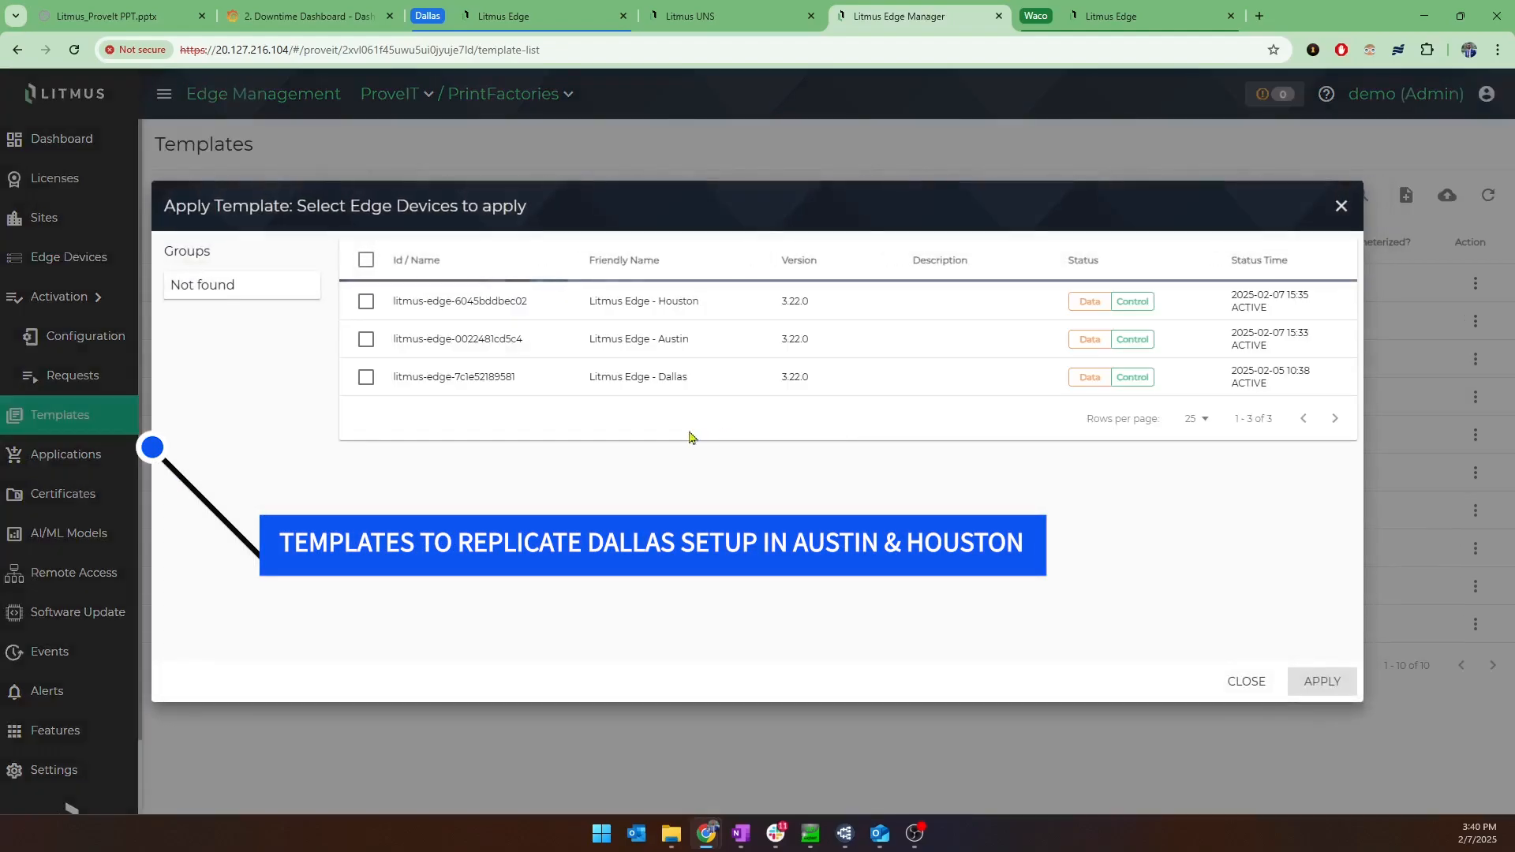
pyautogui.click(367, 339)
pyautogui.click(1328, 679)
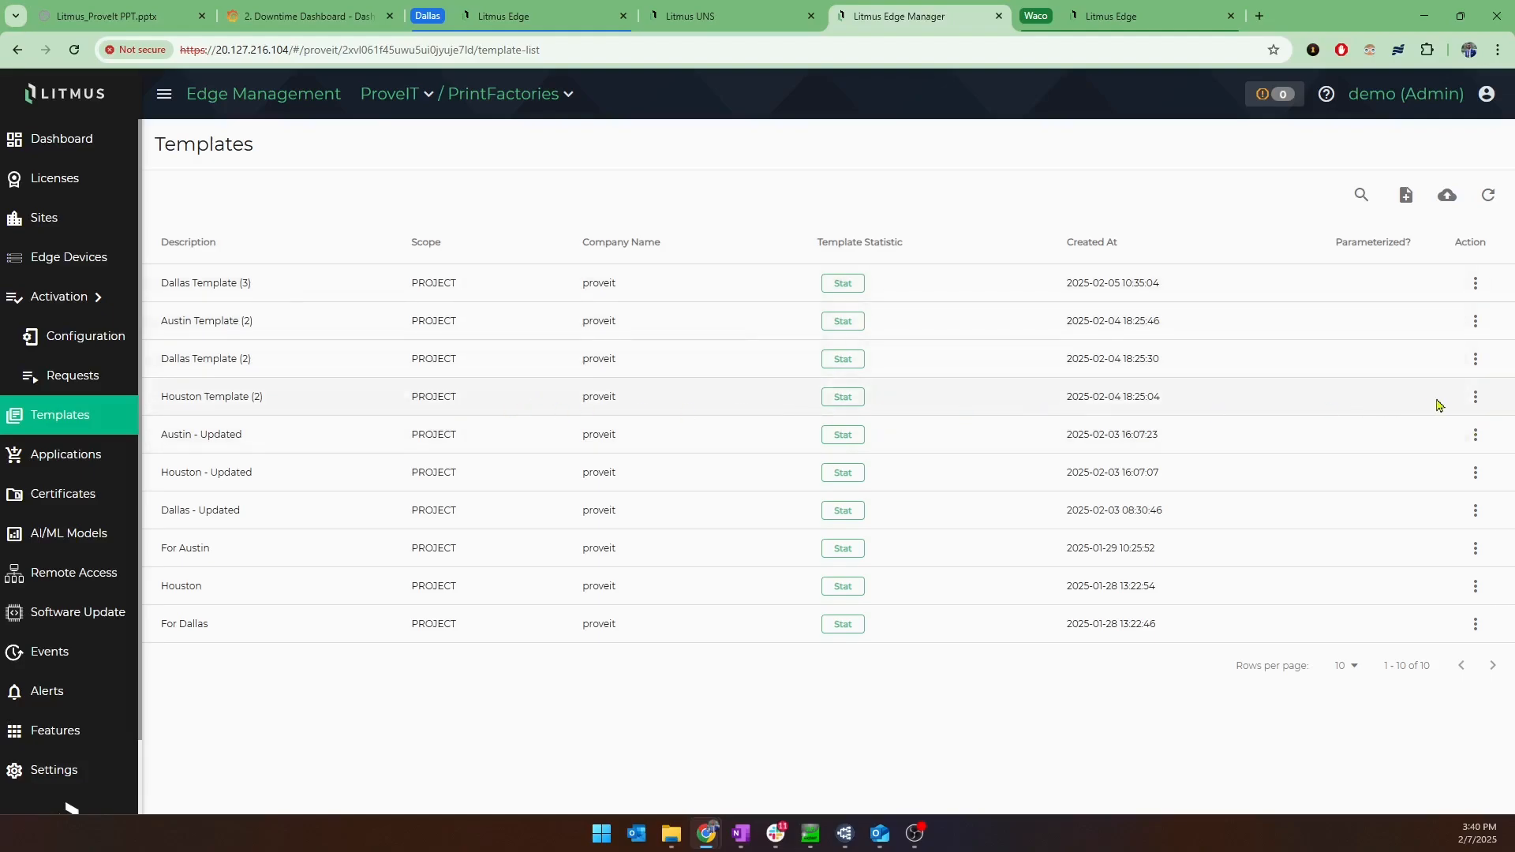
# Apply the project template Houston Template (2) to the Litmus Edge - Houston device.
pyautogui.click(1470, 399)
pyautogui.click(1440, 393)
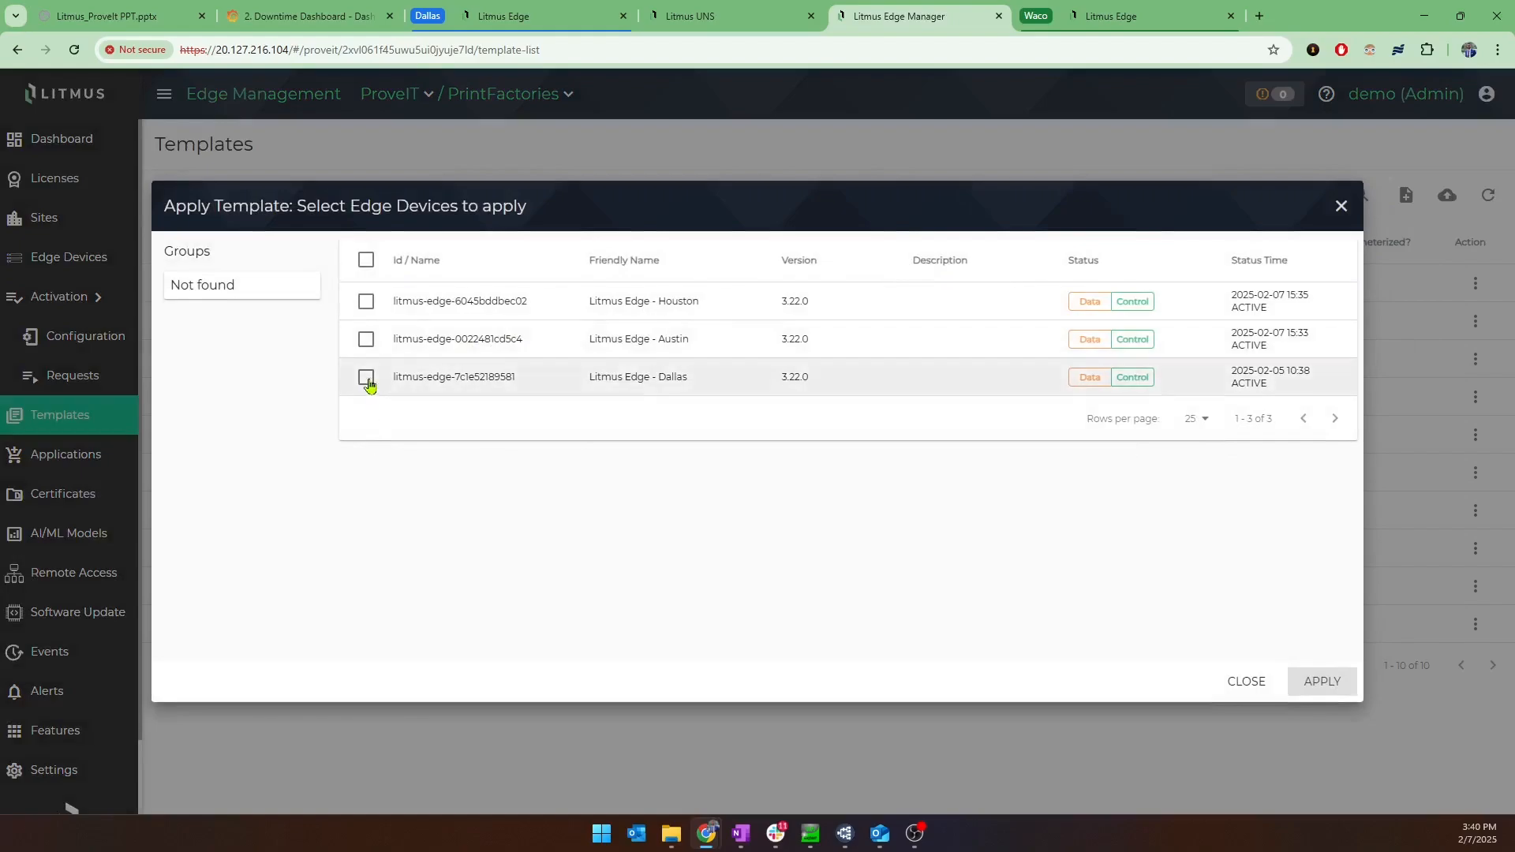
pyautogui.click(365, 301)
pyautogui.click(1322, 681)
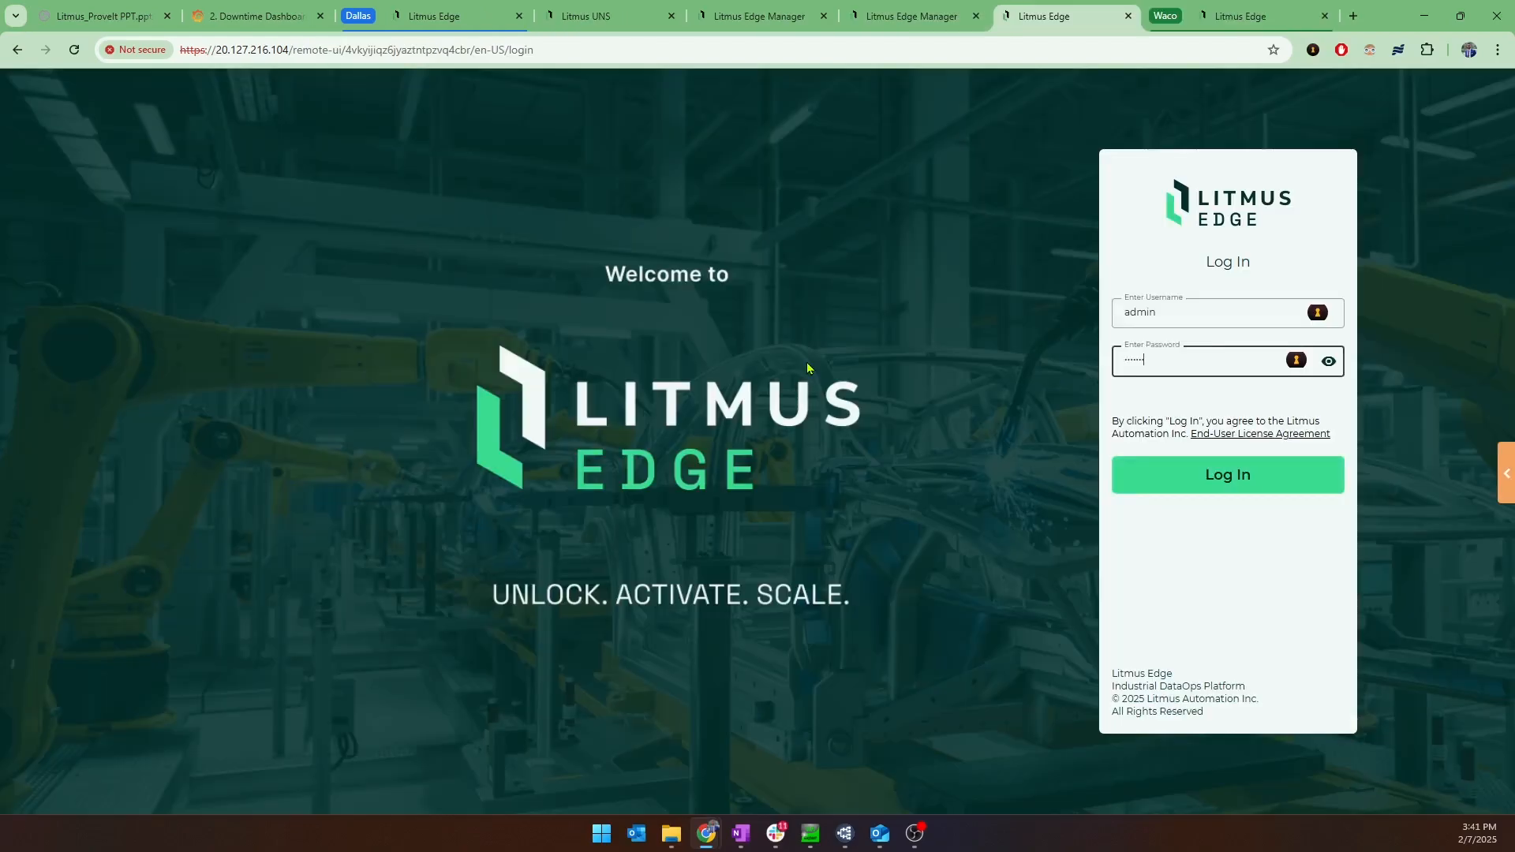
# Log in to the Houston Litmus Edge remotely, decline saving the credentials, and view its DeviceHub devices.
pyautogui.press('Return')
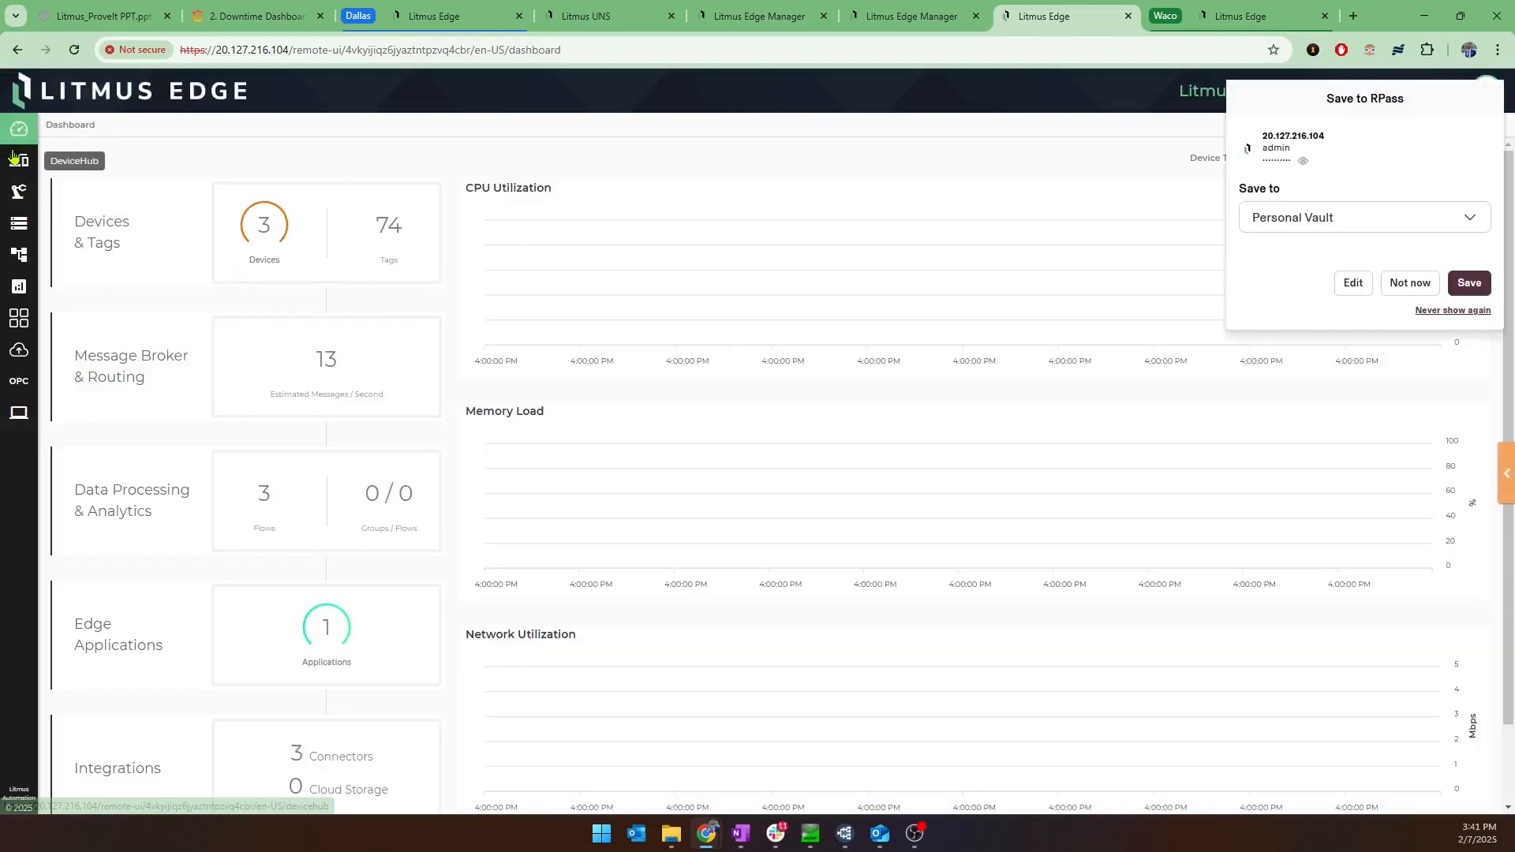
pyautogui.click(1408, 283)
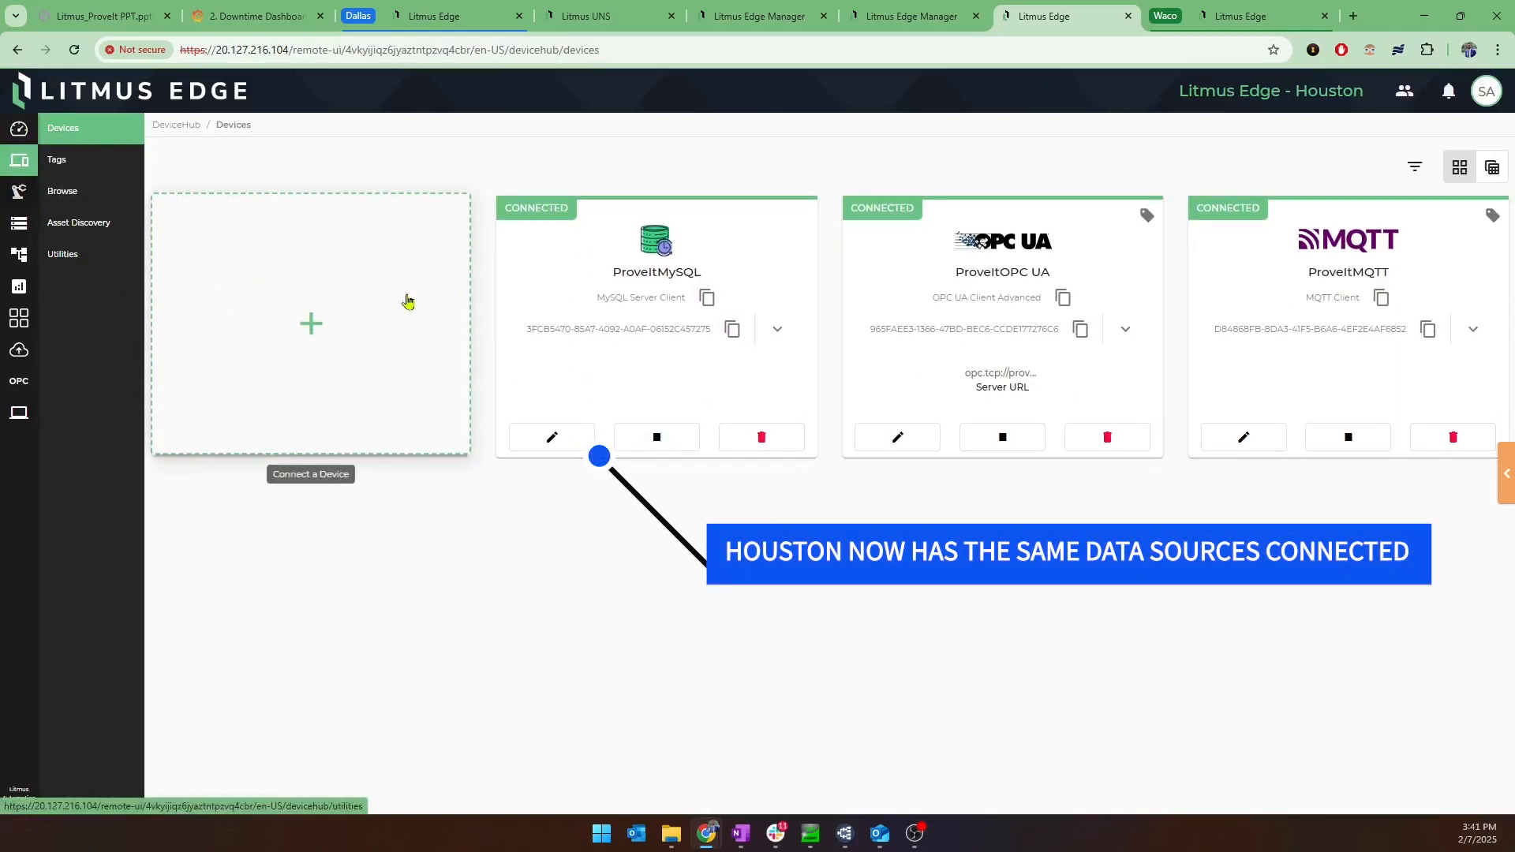
# Review the Houston device's digital twin models, default analytics flows and application containers.
pyautogui.click(17, 195)
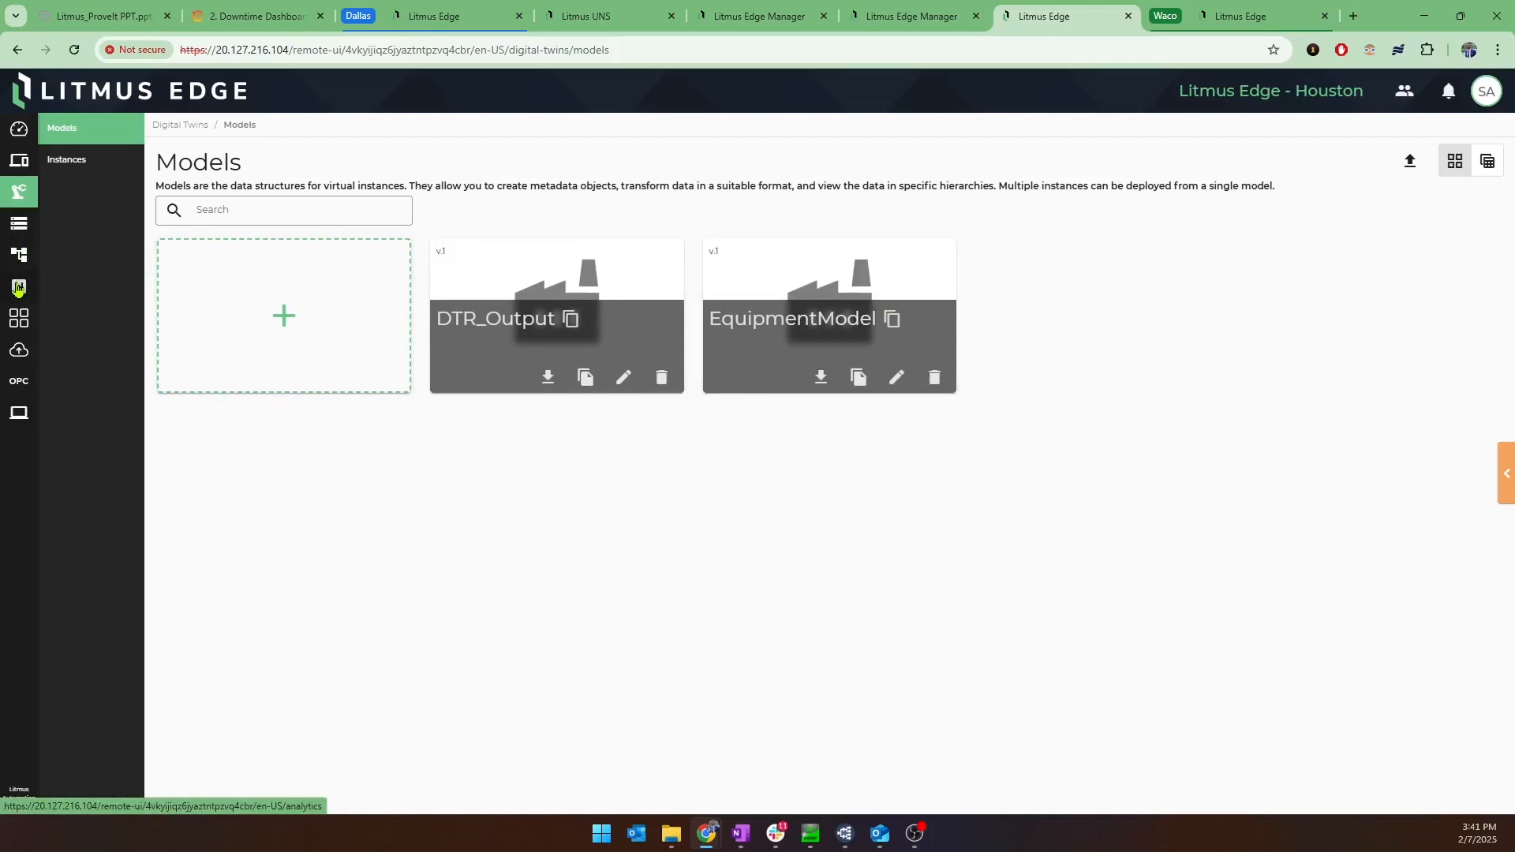
pyautogui.click(15, 292)
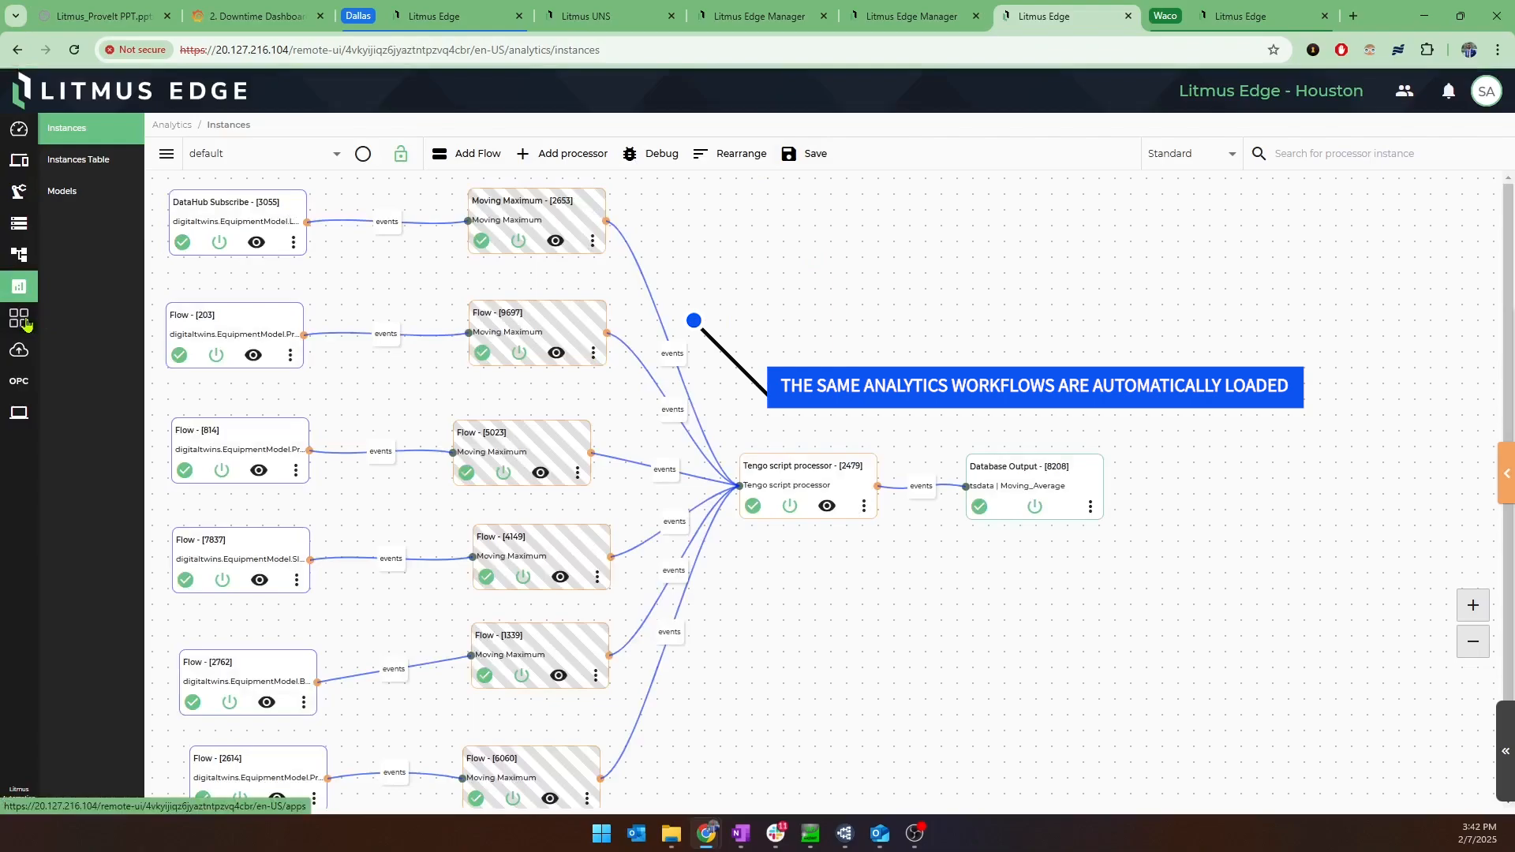
pyautogui.click(26, 324)
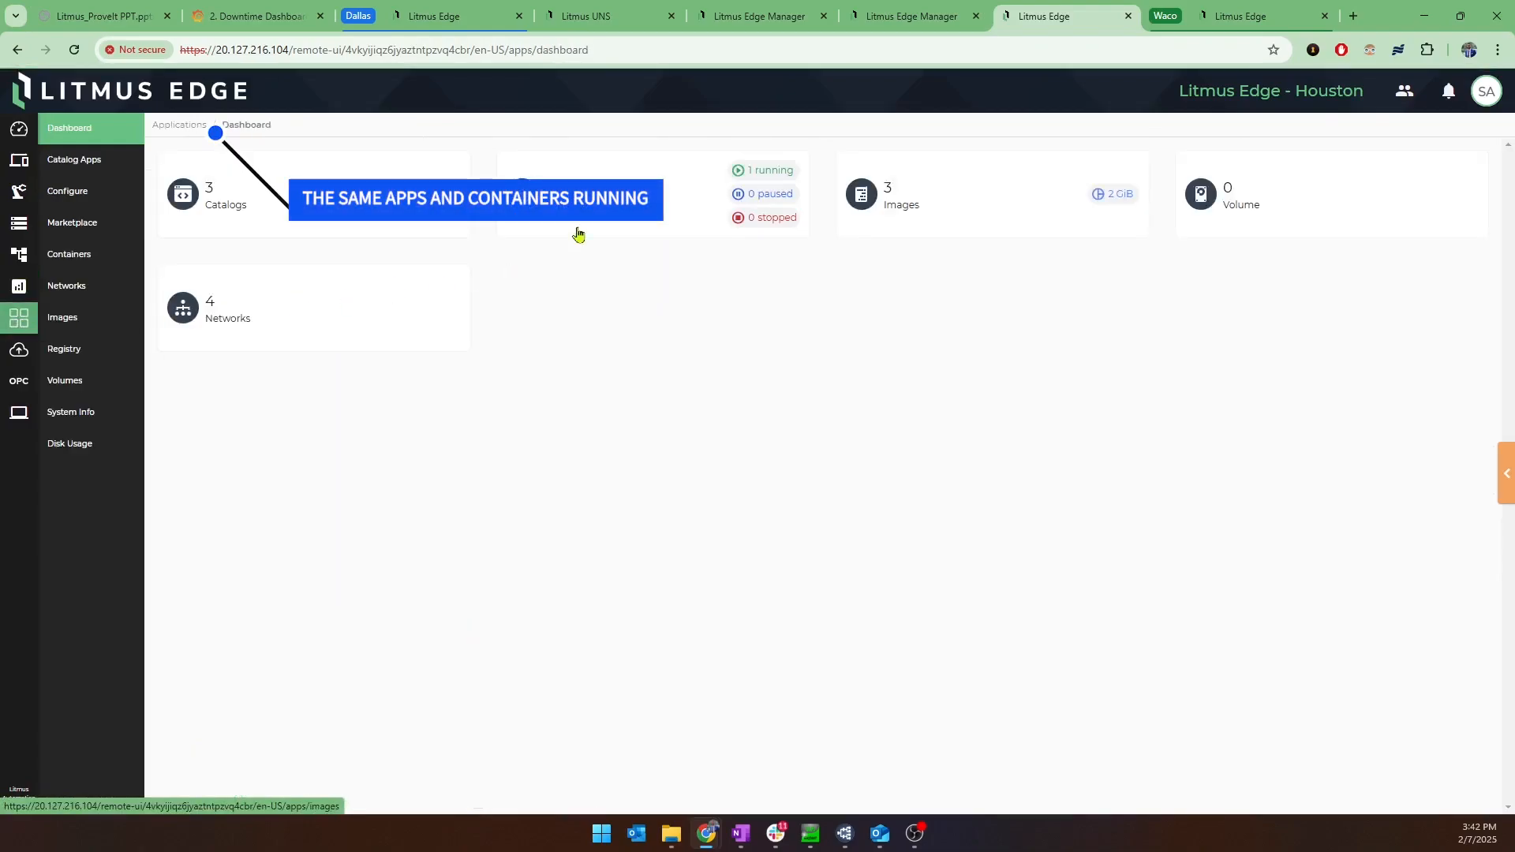
pyautogui.click(579, 235)
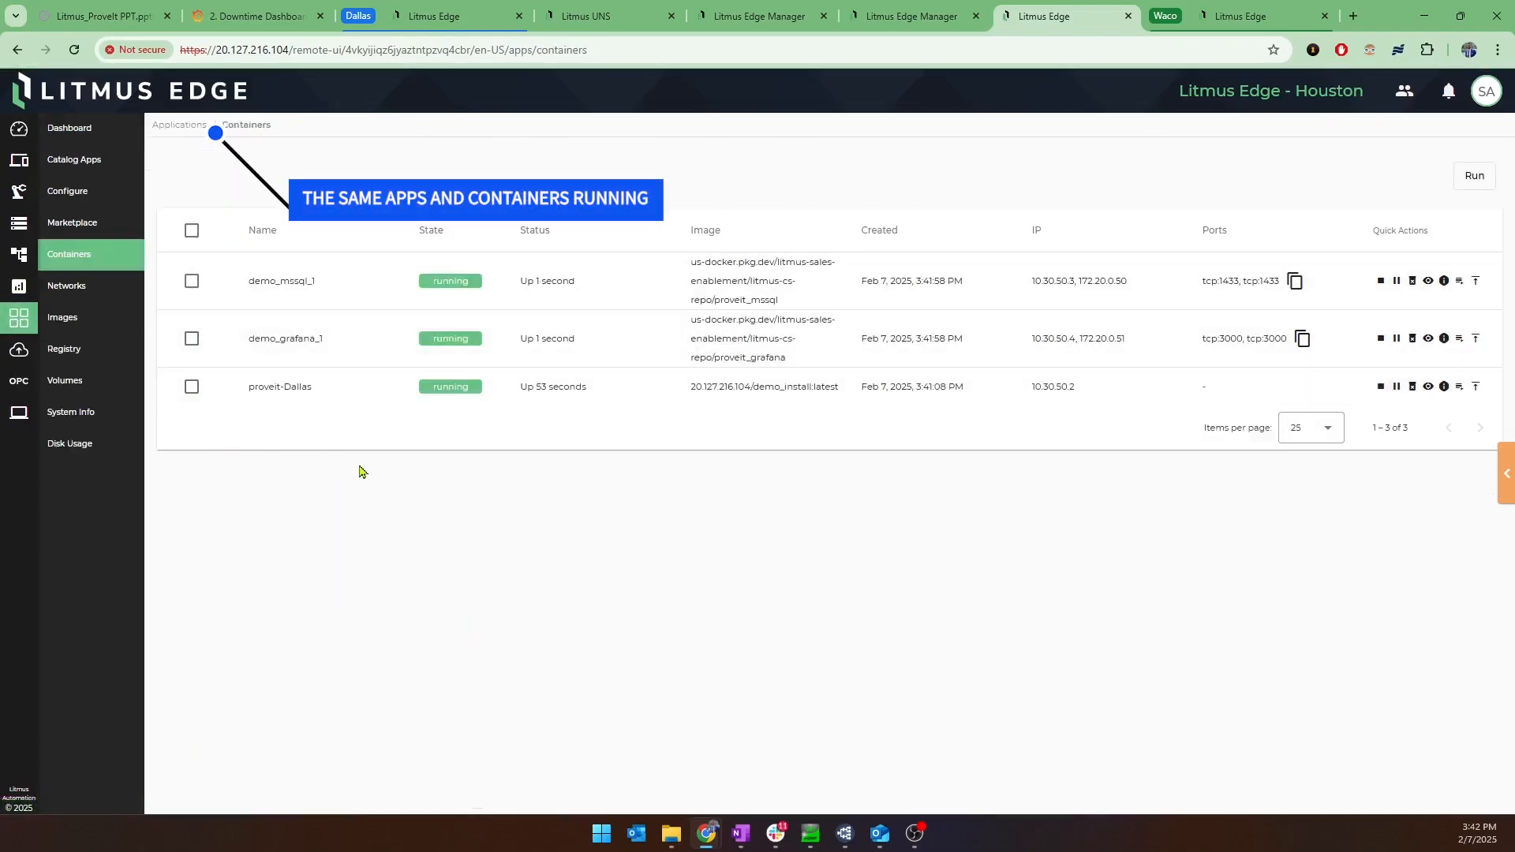
# Review the Houston device's streaming integrations, then return to the PrintFactories edge device list in Litmus Edge Manager.
pyautogui.click(30, 355)
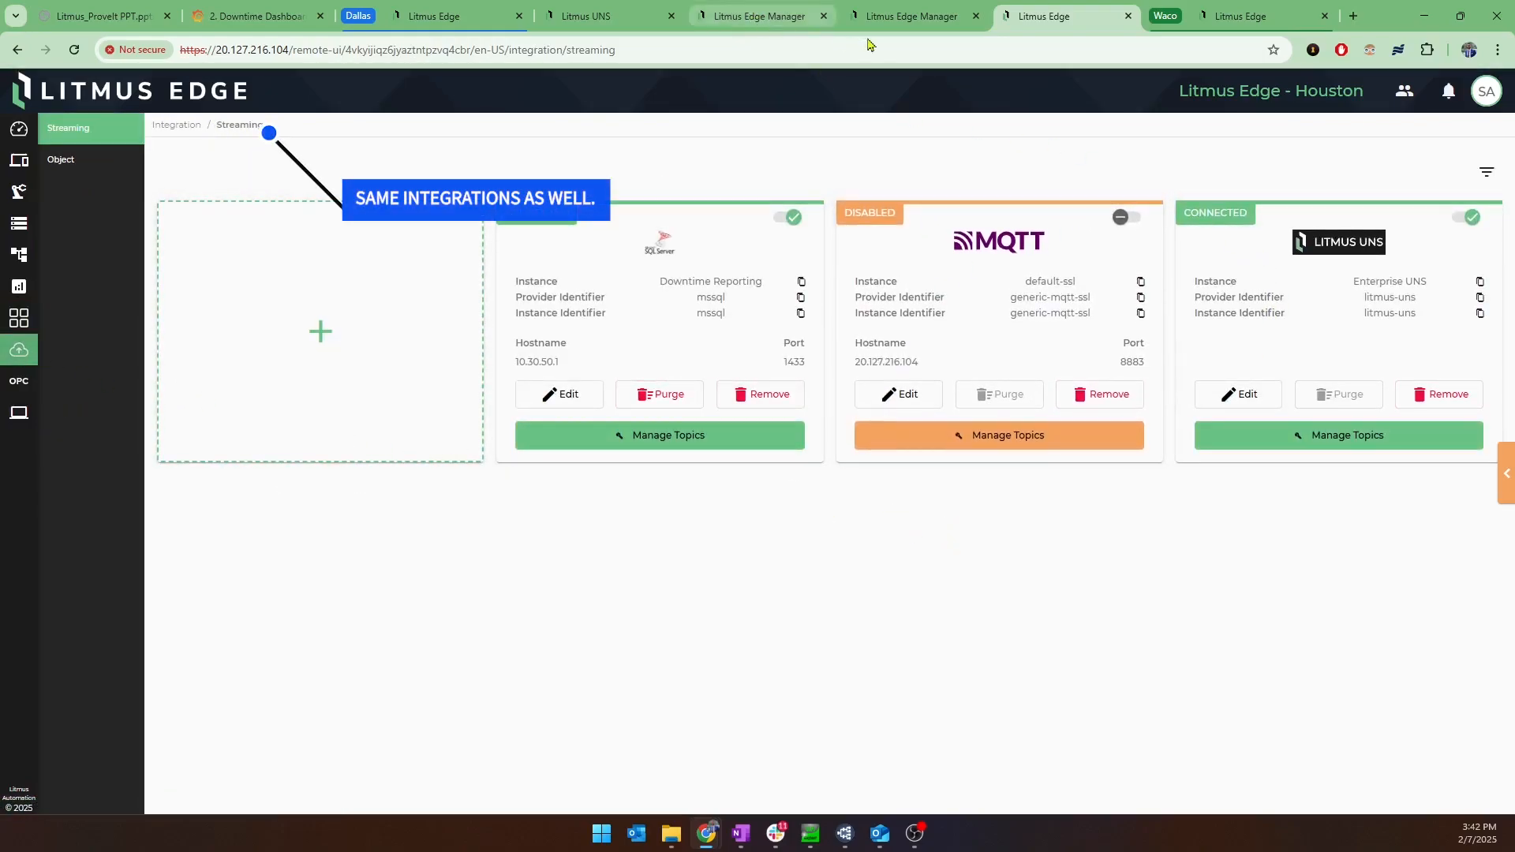
pyautogui.click(900, 27)
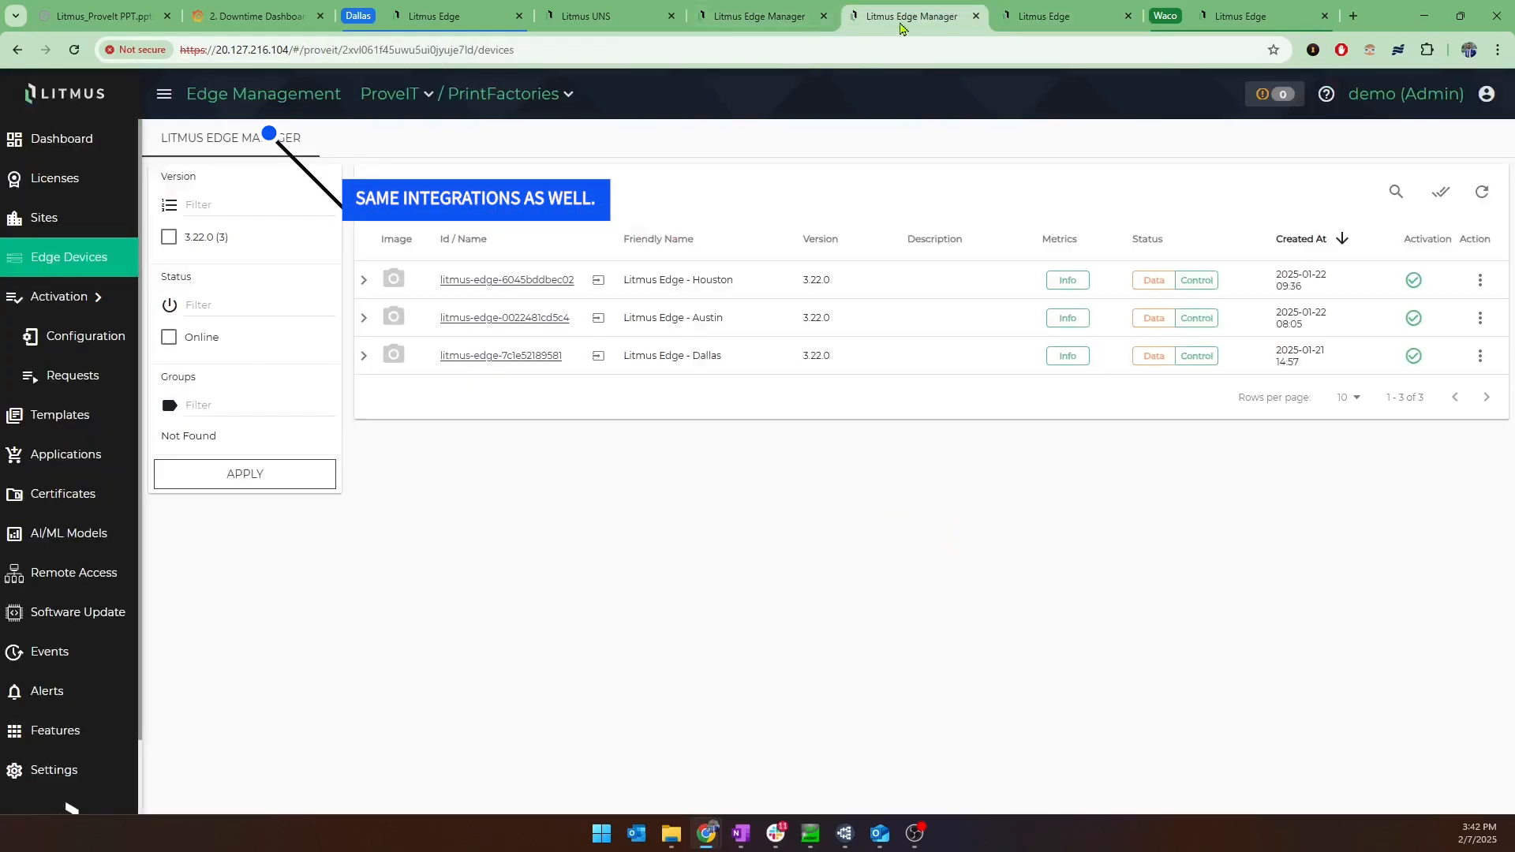
# Log in to the Litmus Edge - Austin device remotely as admin with the account password, show its dashboard, and decline saving the credentials.
pyautogui.click(598, 318)
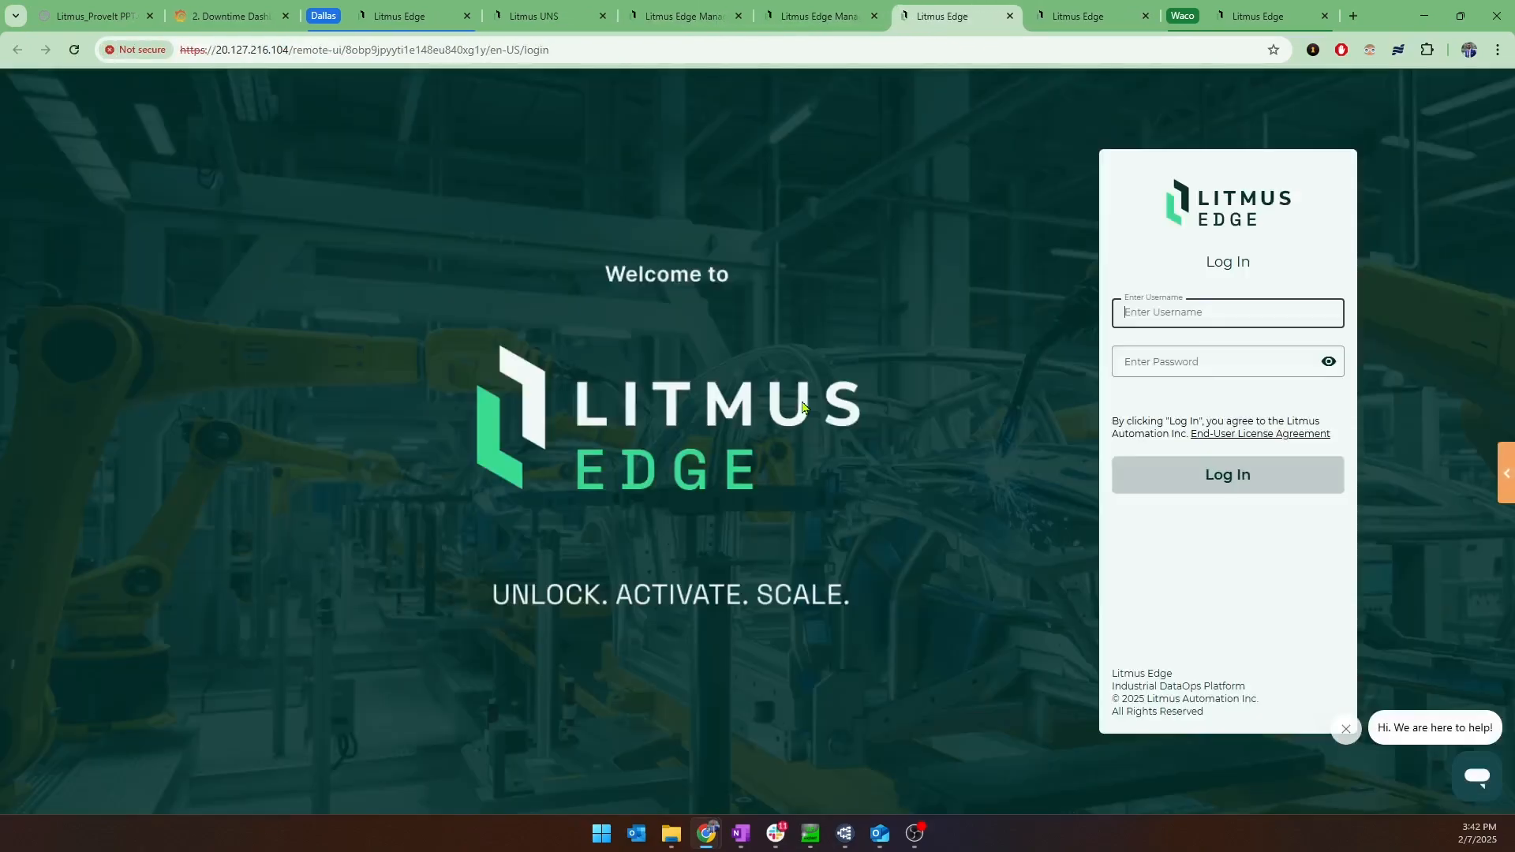
pyautogui.write('admin')
pyautogui.press('Tab')
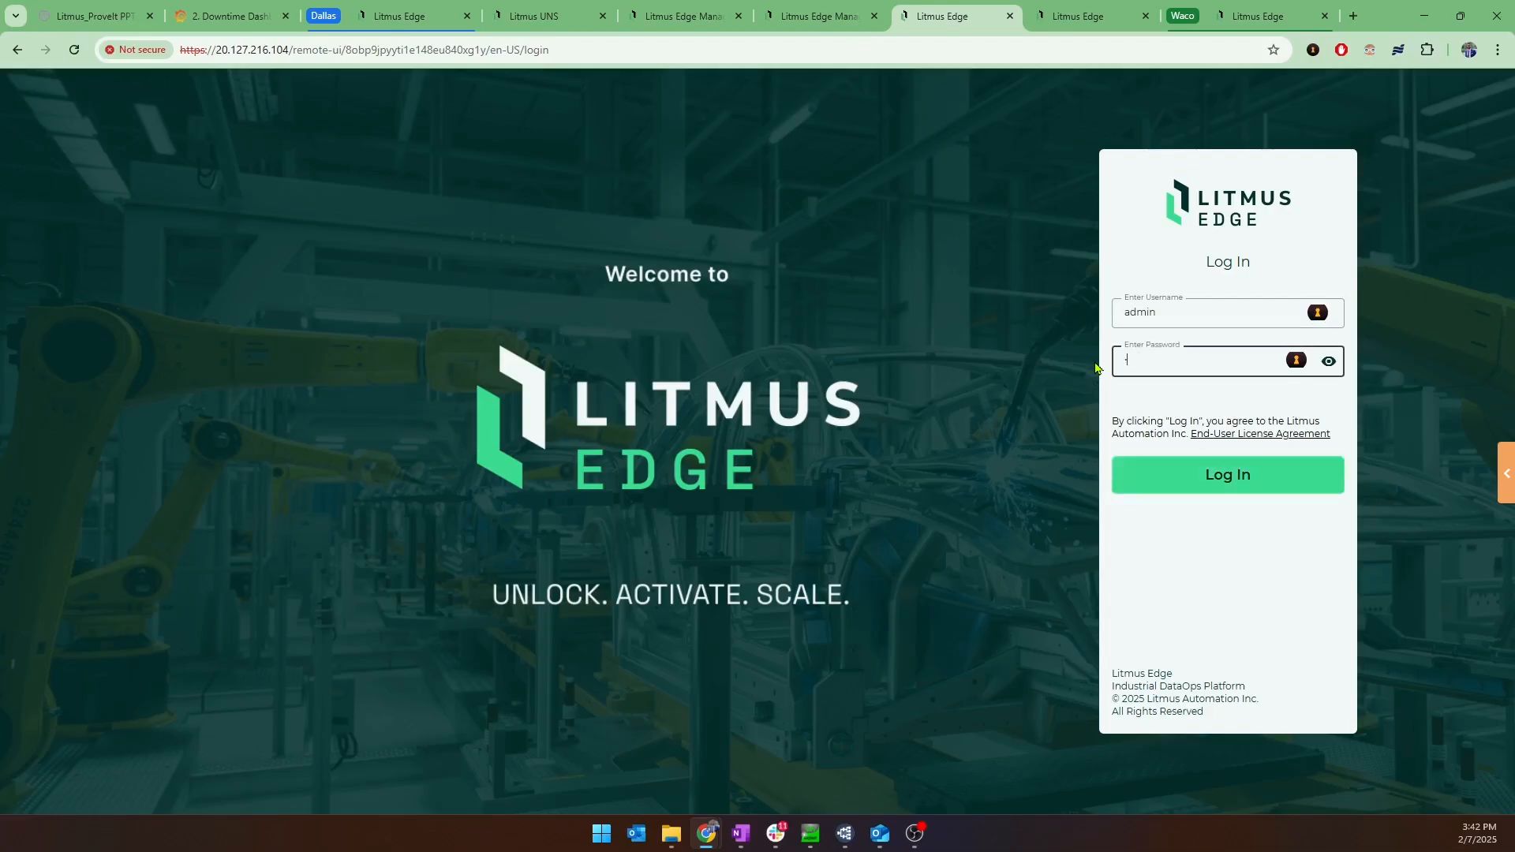
pyautogui.press('Return')
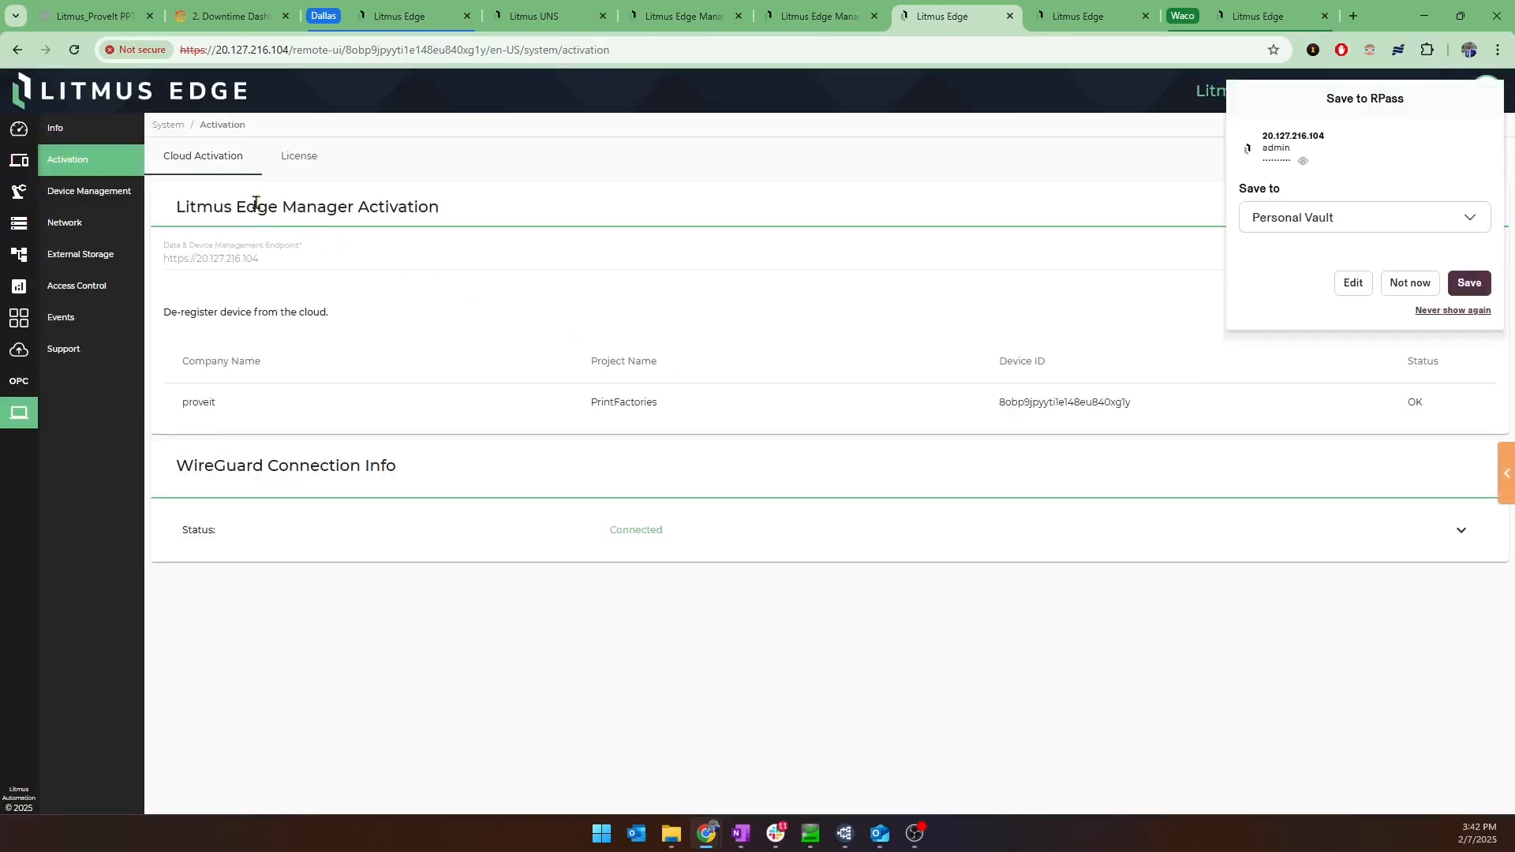
pyautogui.click(19, 129)
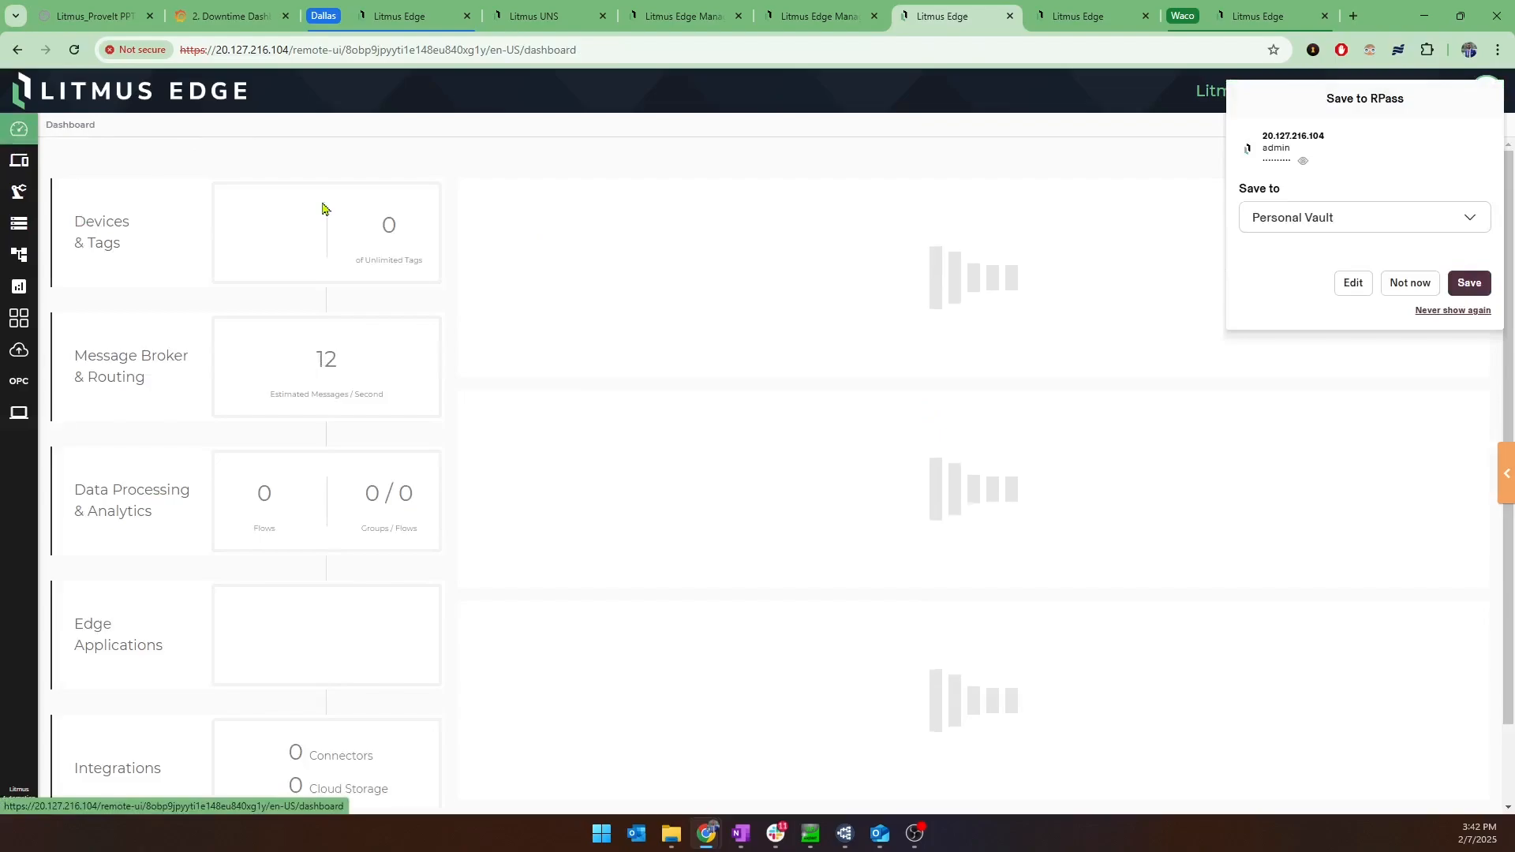
pyautogui.click(1382, 283)
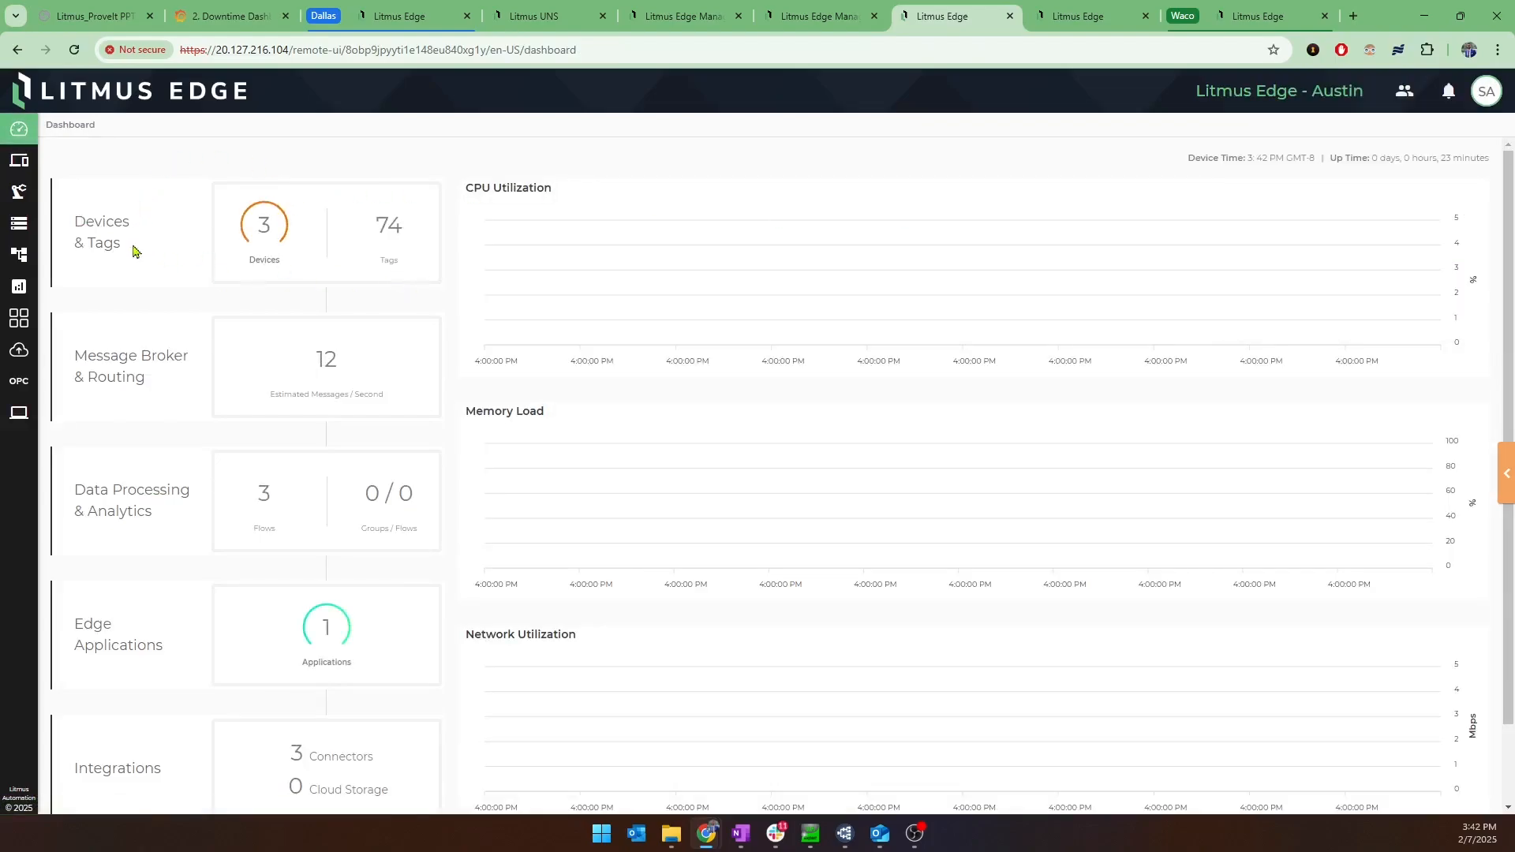
# Review the Austin device's DeviceHub devices, digital twin models, default analytics flows, applications dashboard and streaming integrations.
pyautogui.click(18, 162)
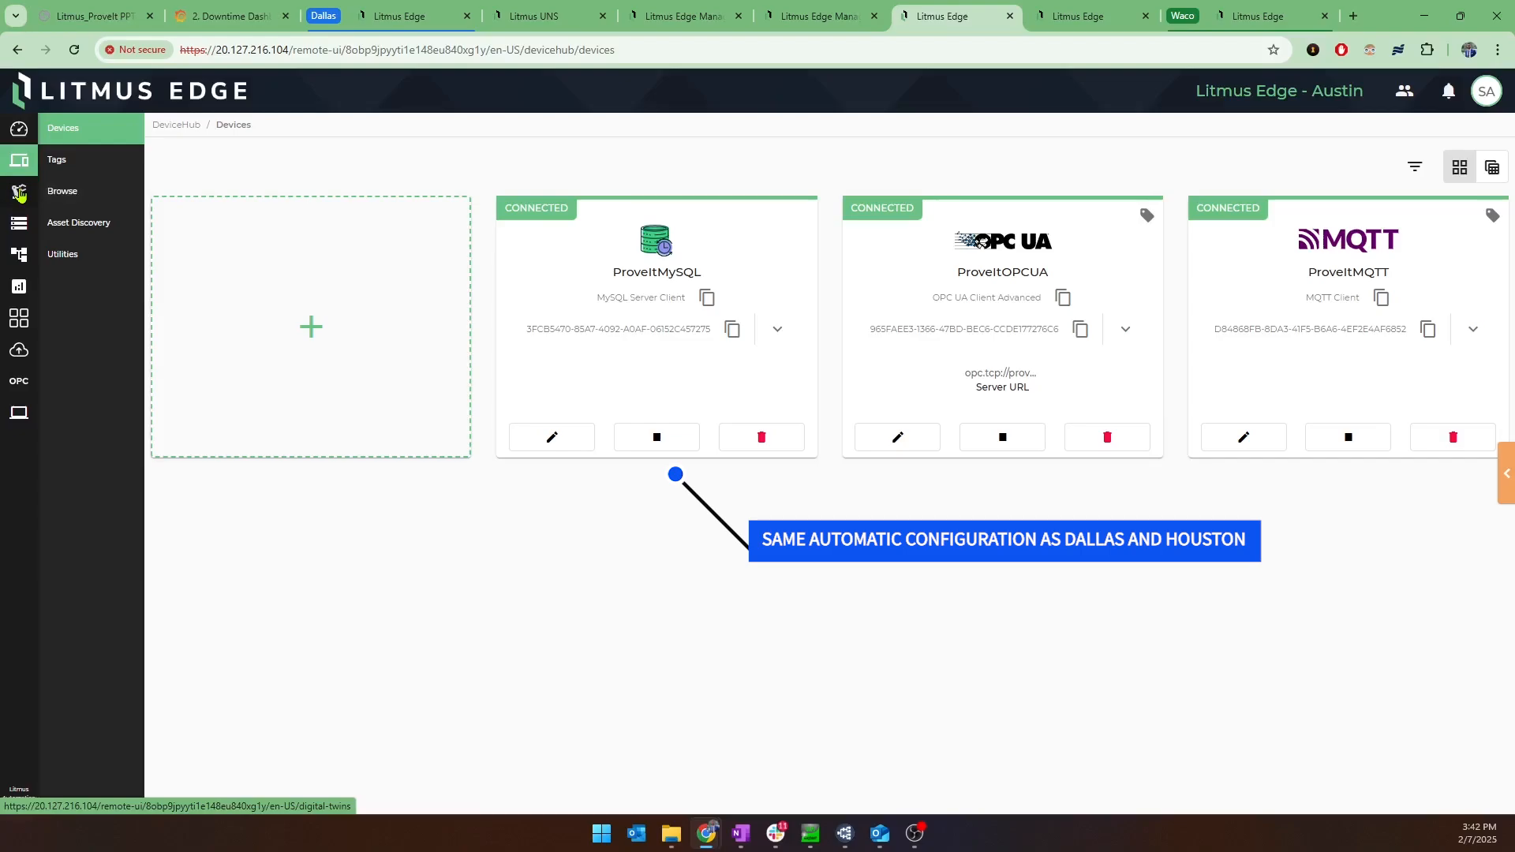
pyautogui.click(20, 194)
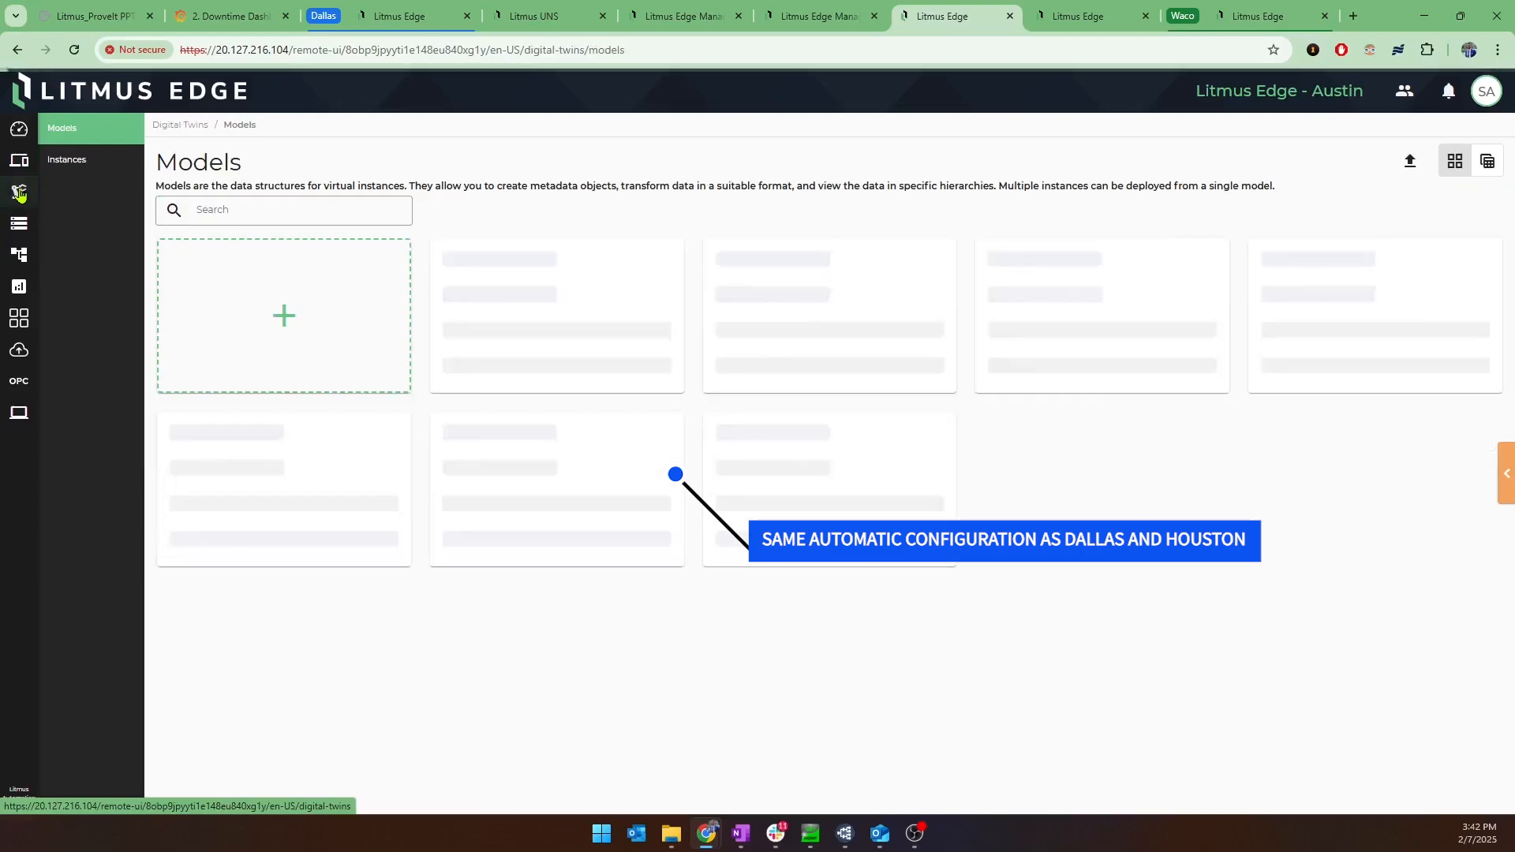
pyautogui.click(18, 286)
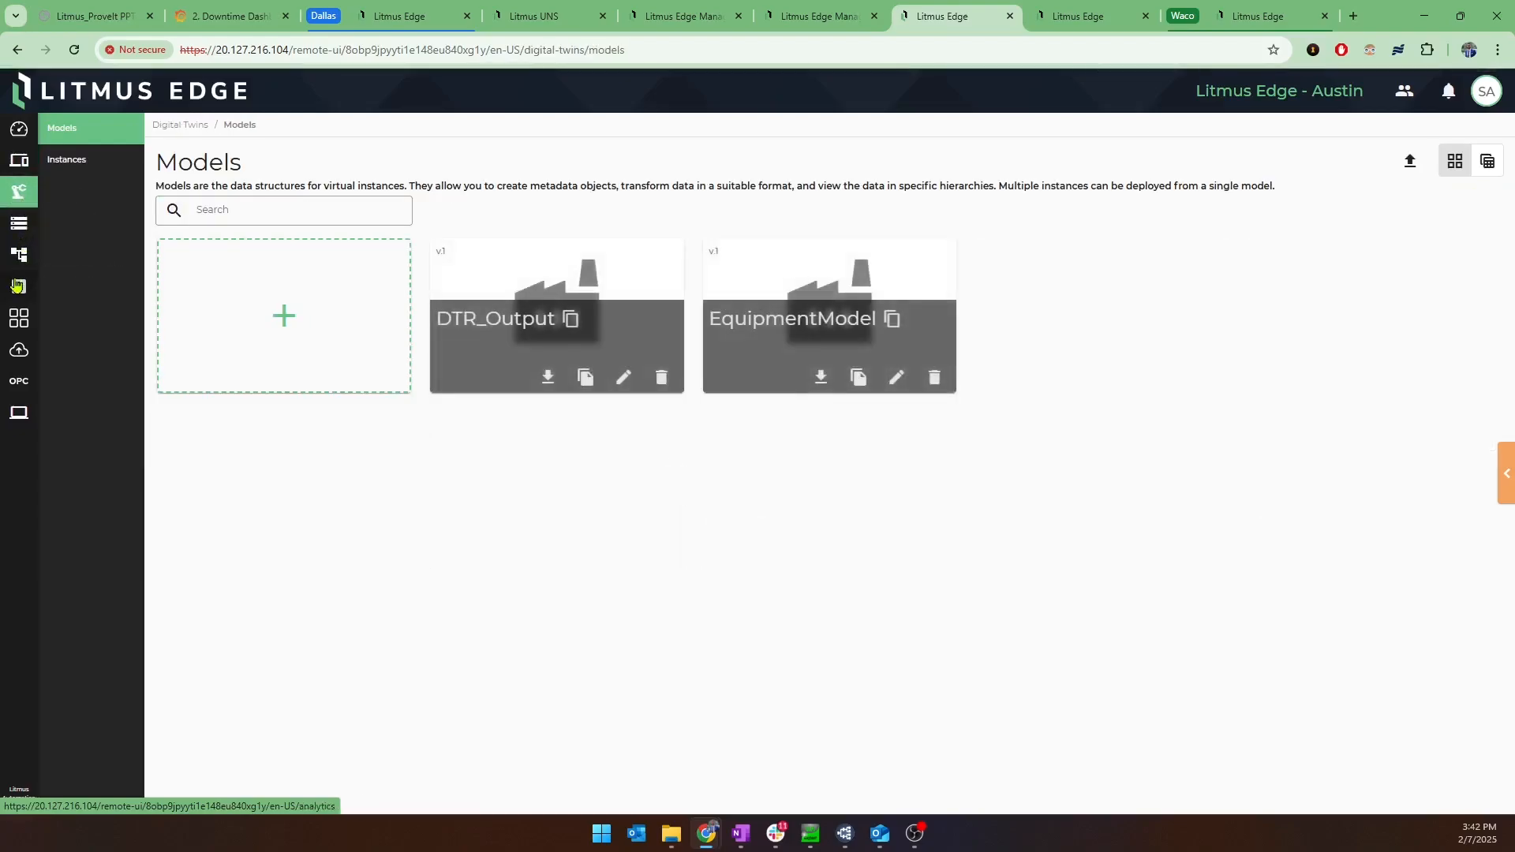
pyautogui.click(22, 325)
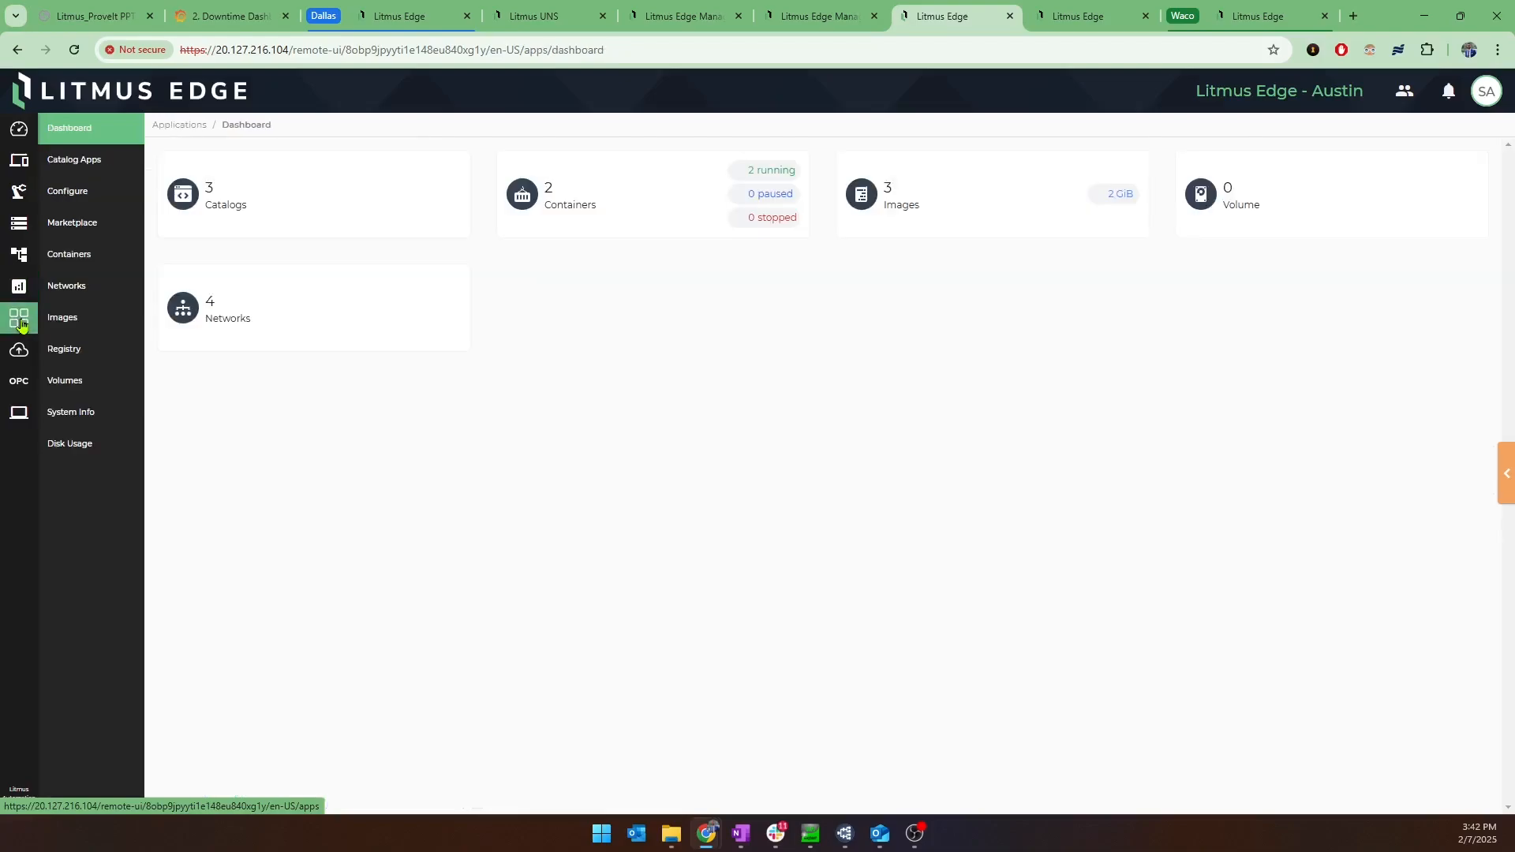
pyautogui.click(19, 351)
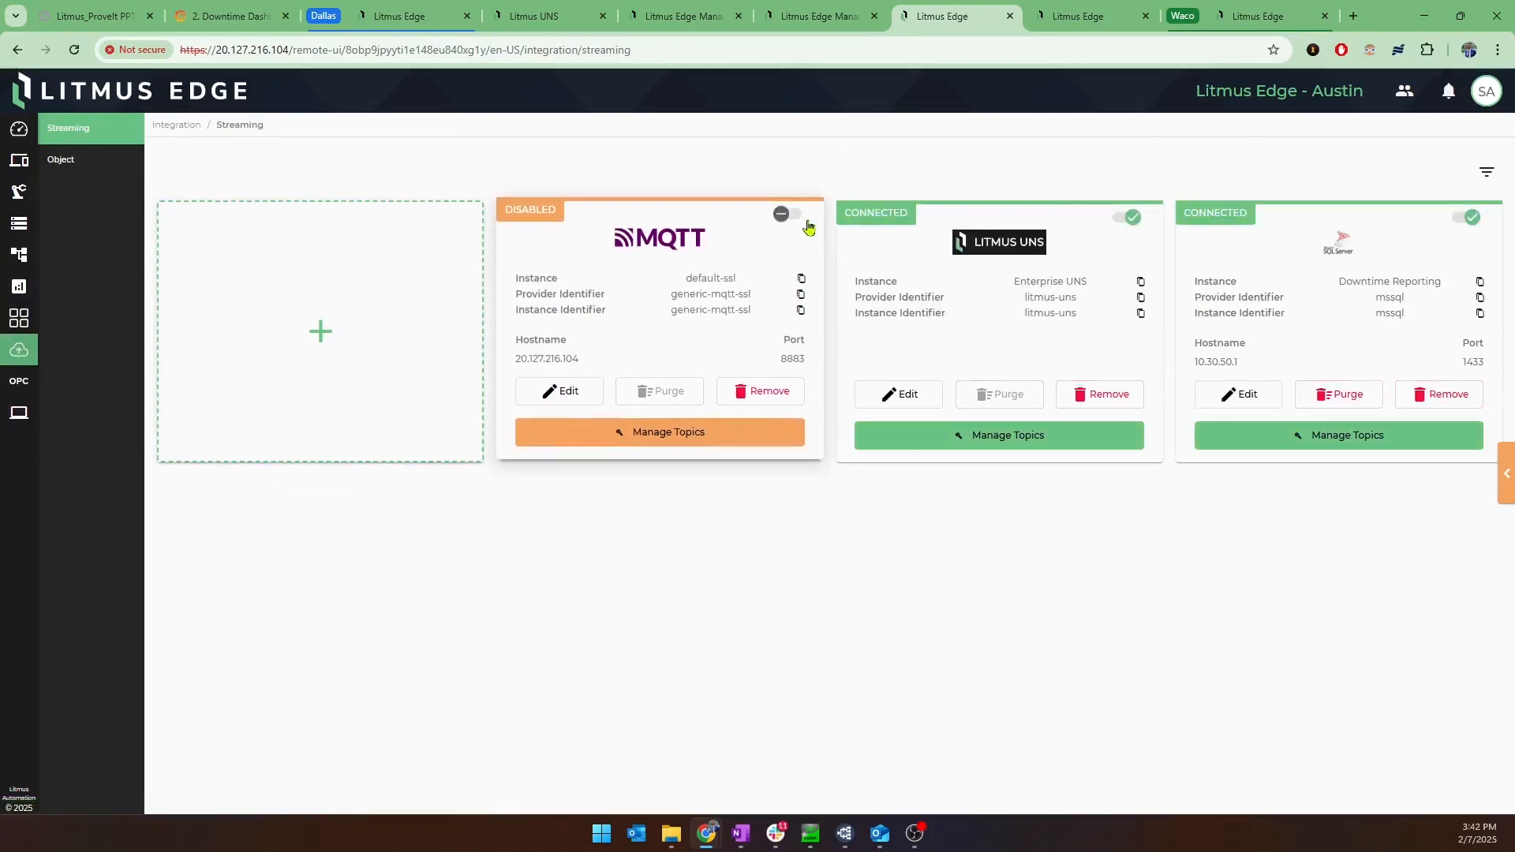
# View the topics of the Austin device's Enterprise UNS streaming integration.
pyautogui.click(824, 20)
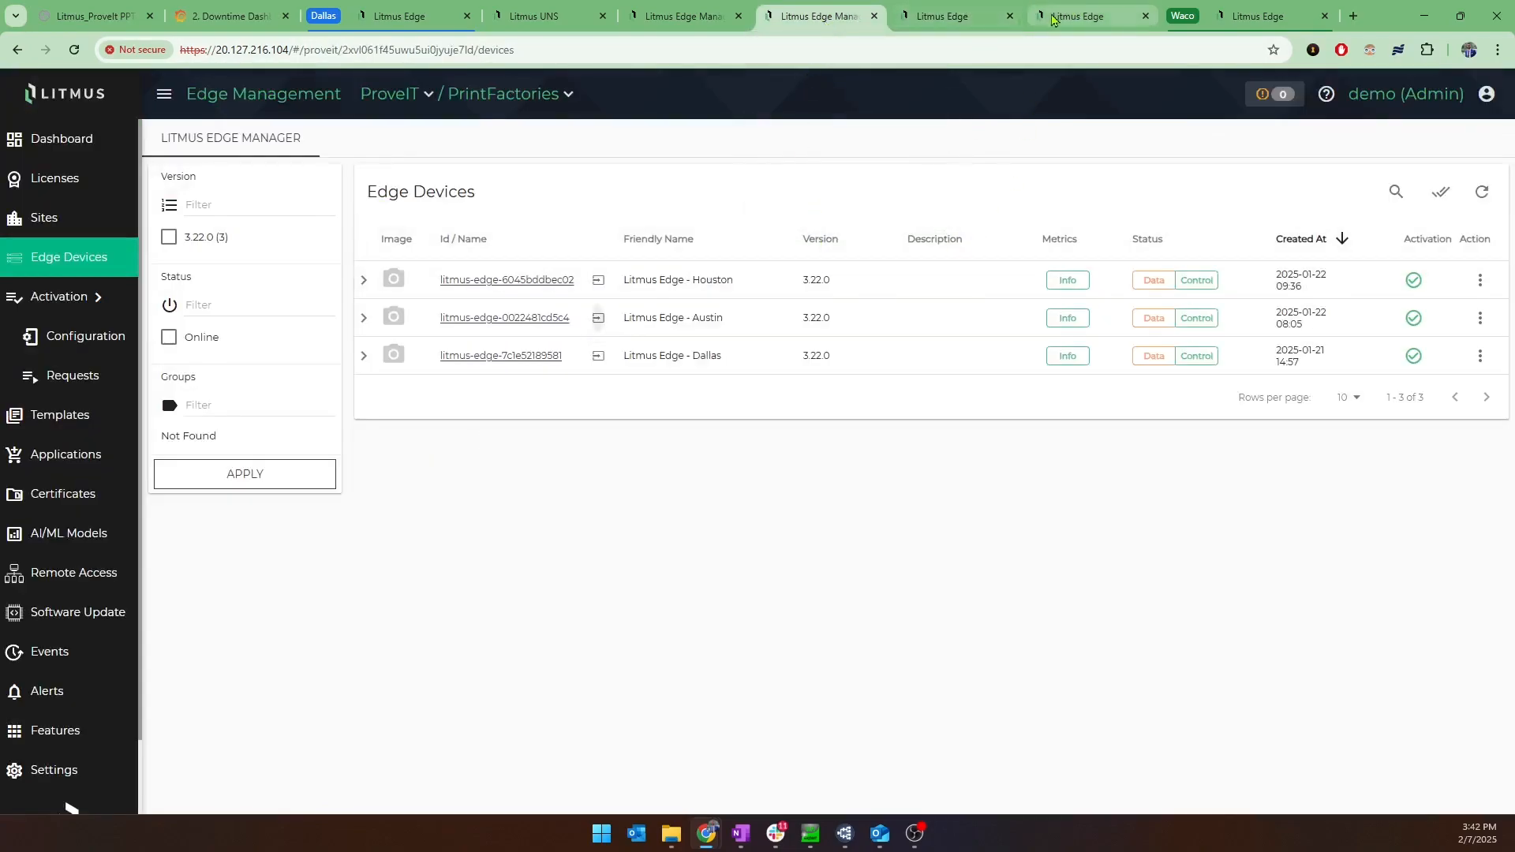
pyautogui.click(994, 19)
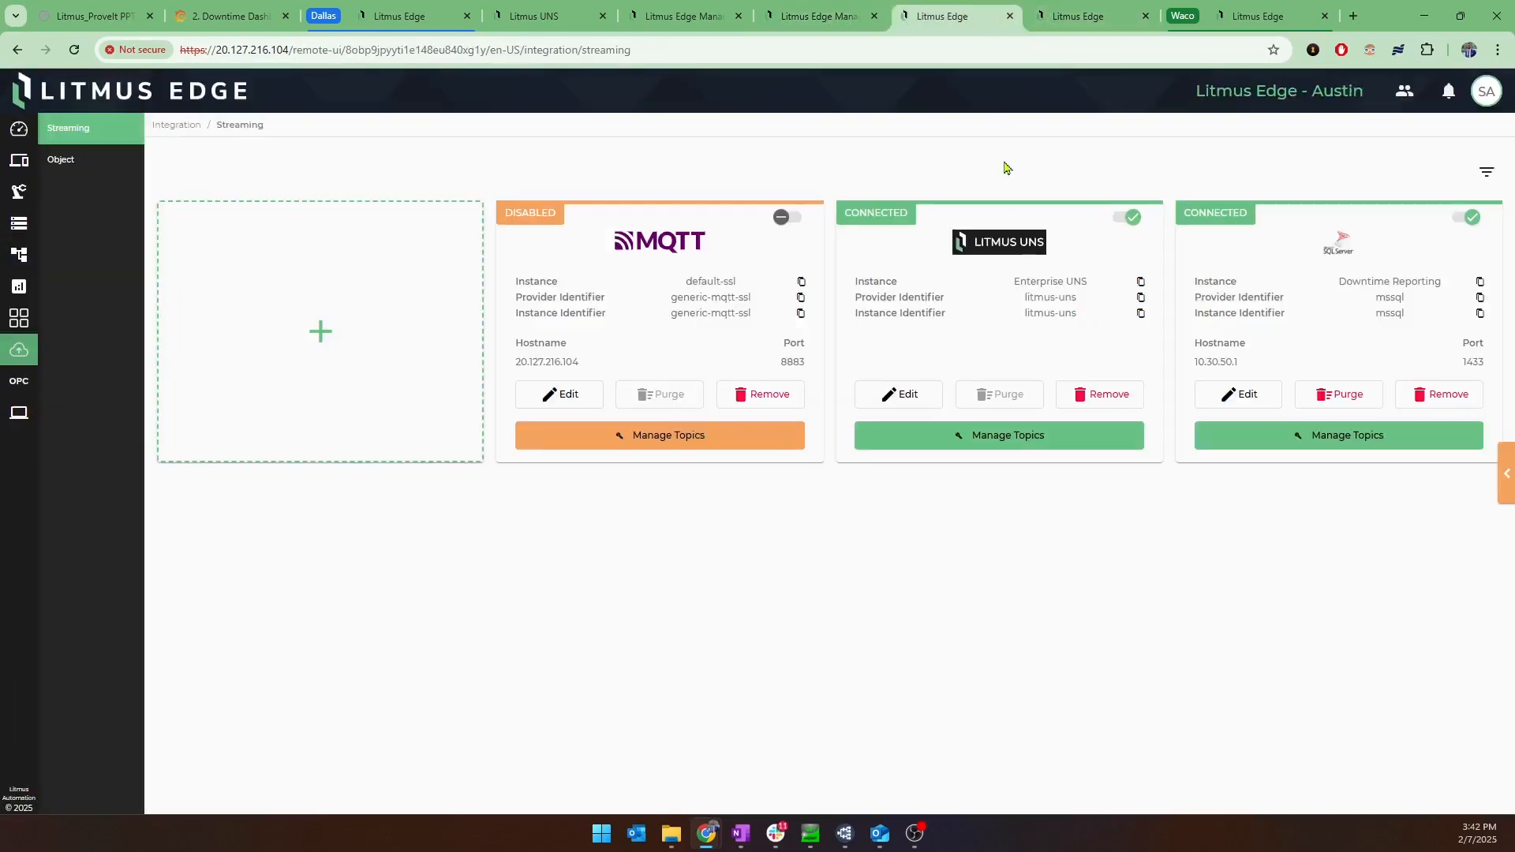
pyautogui.click(1004, 265)
pyautogui.click(92, 283)
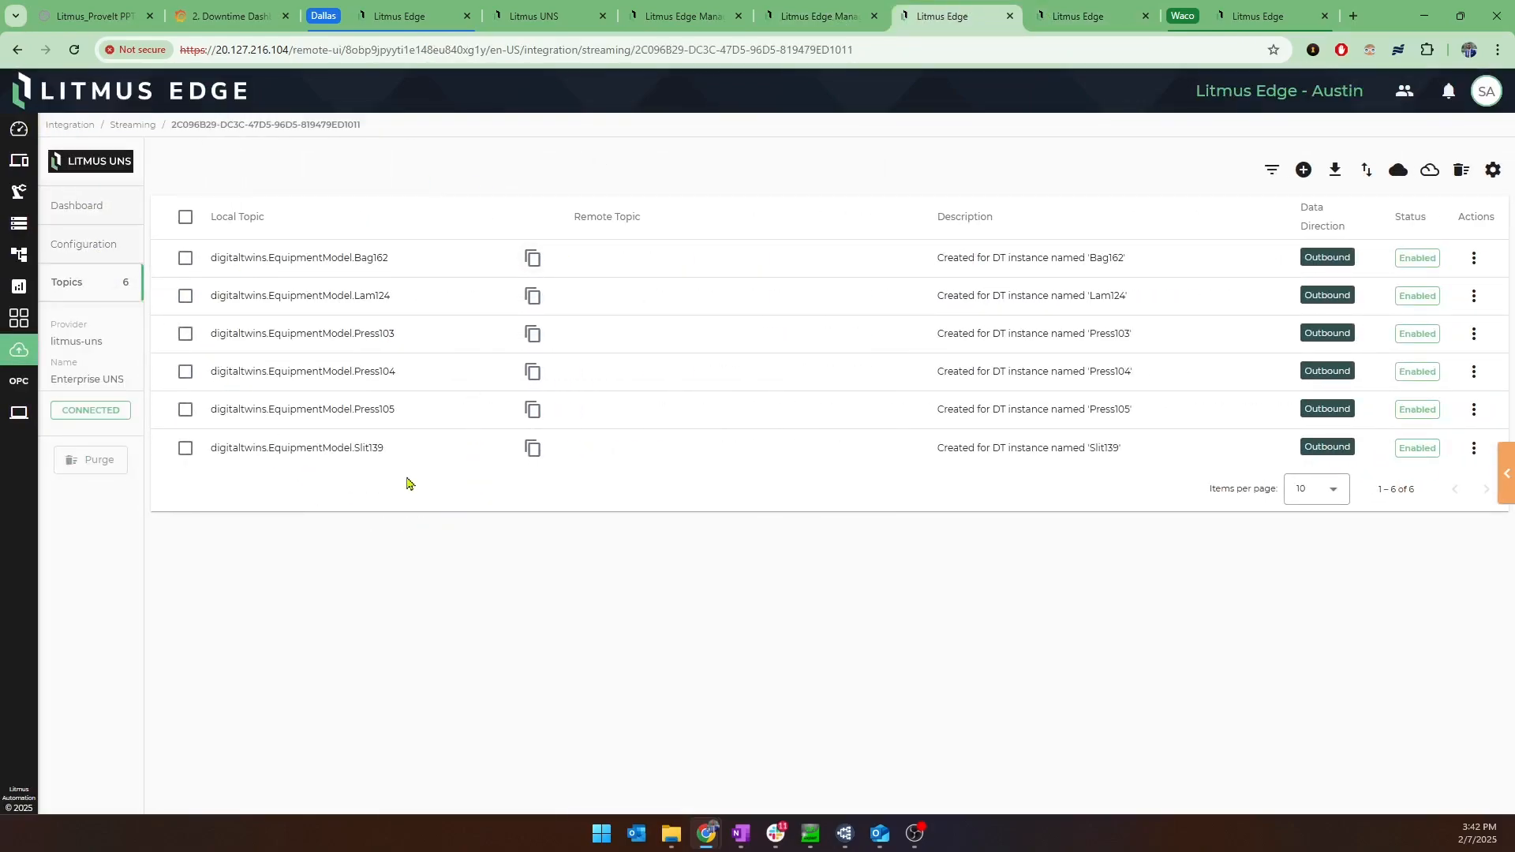
# Switch to Litmus UNS and expand the ProveIT enterprise in the unified namespace hierarchy to view its sites.
pyautogui.click(537, 16)
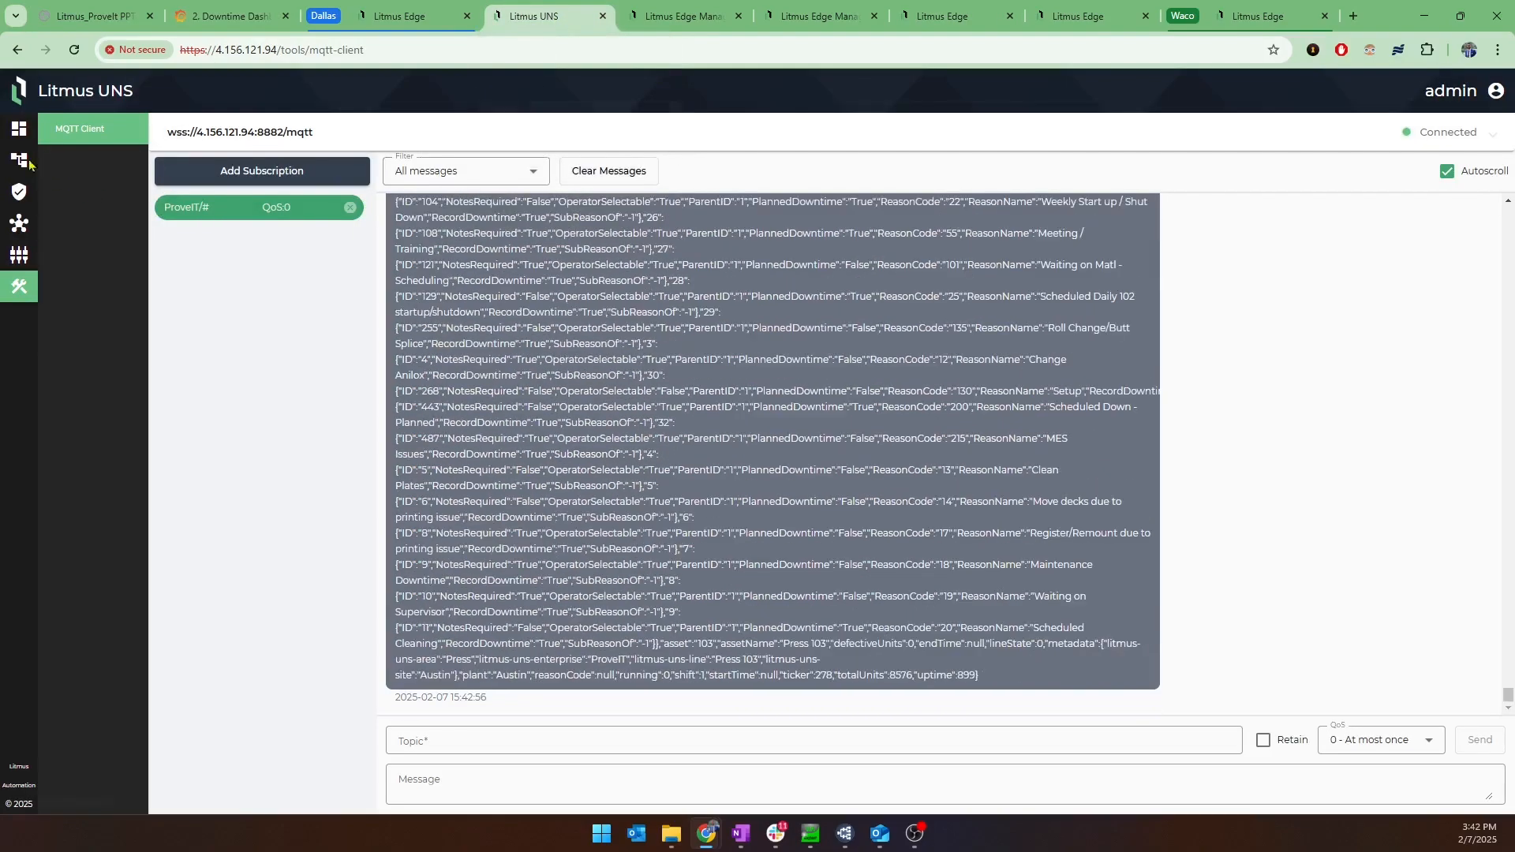
pyautogui.click(19, 161)
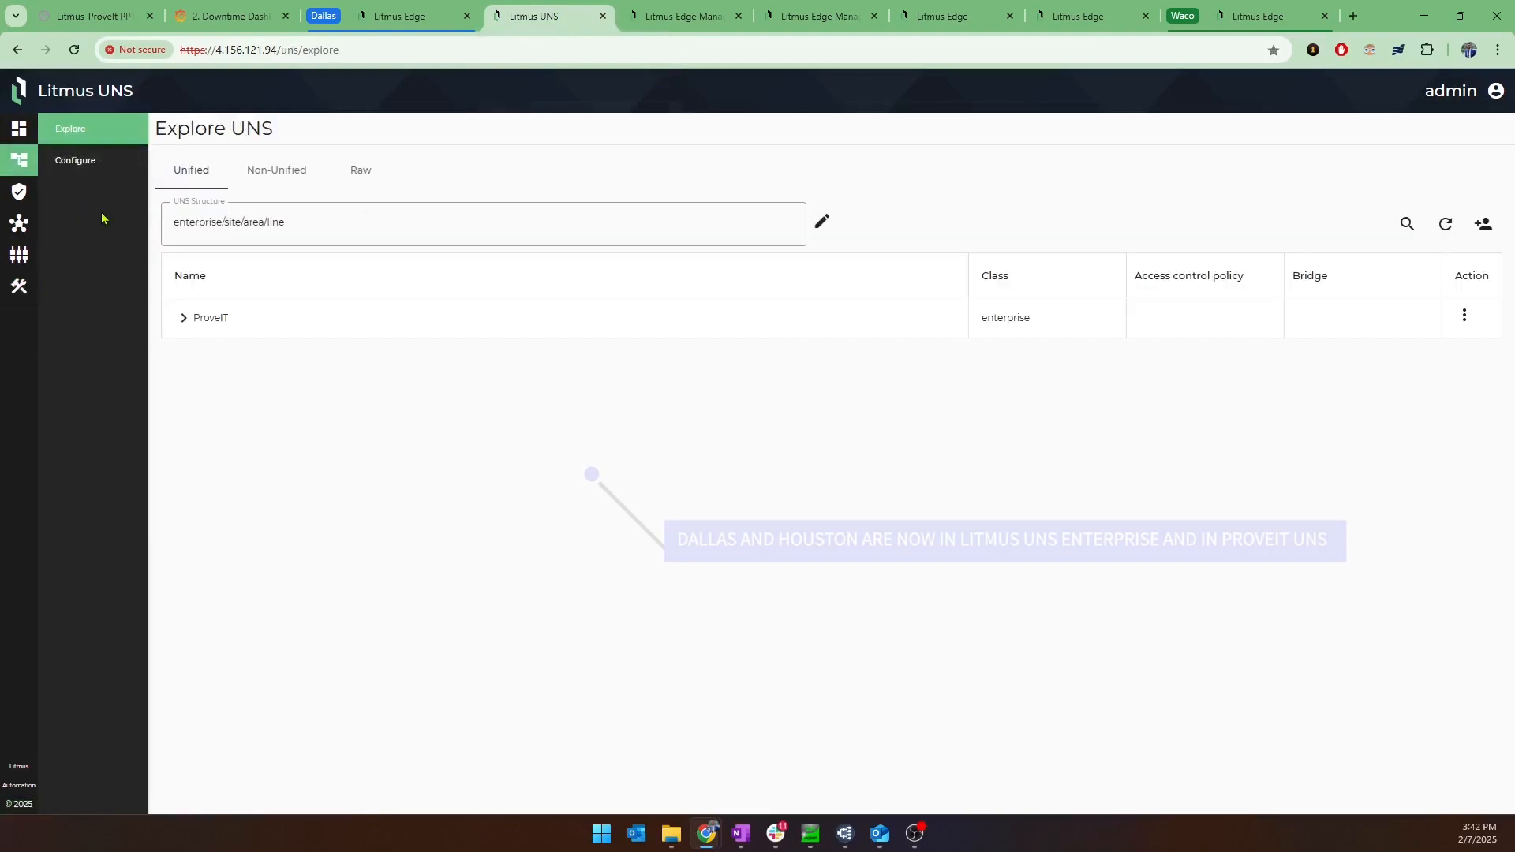
pyautogui.click(184, 318)
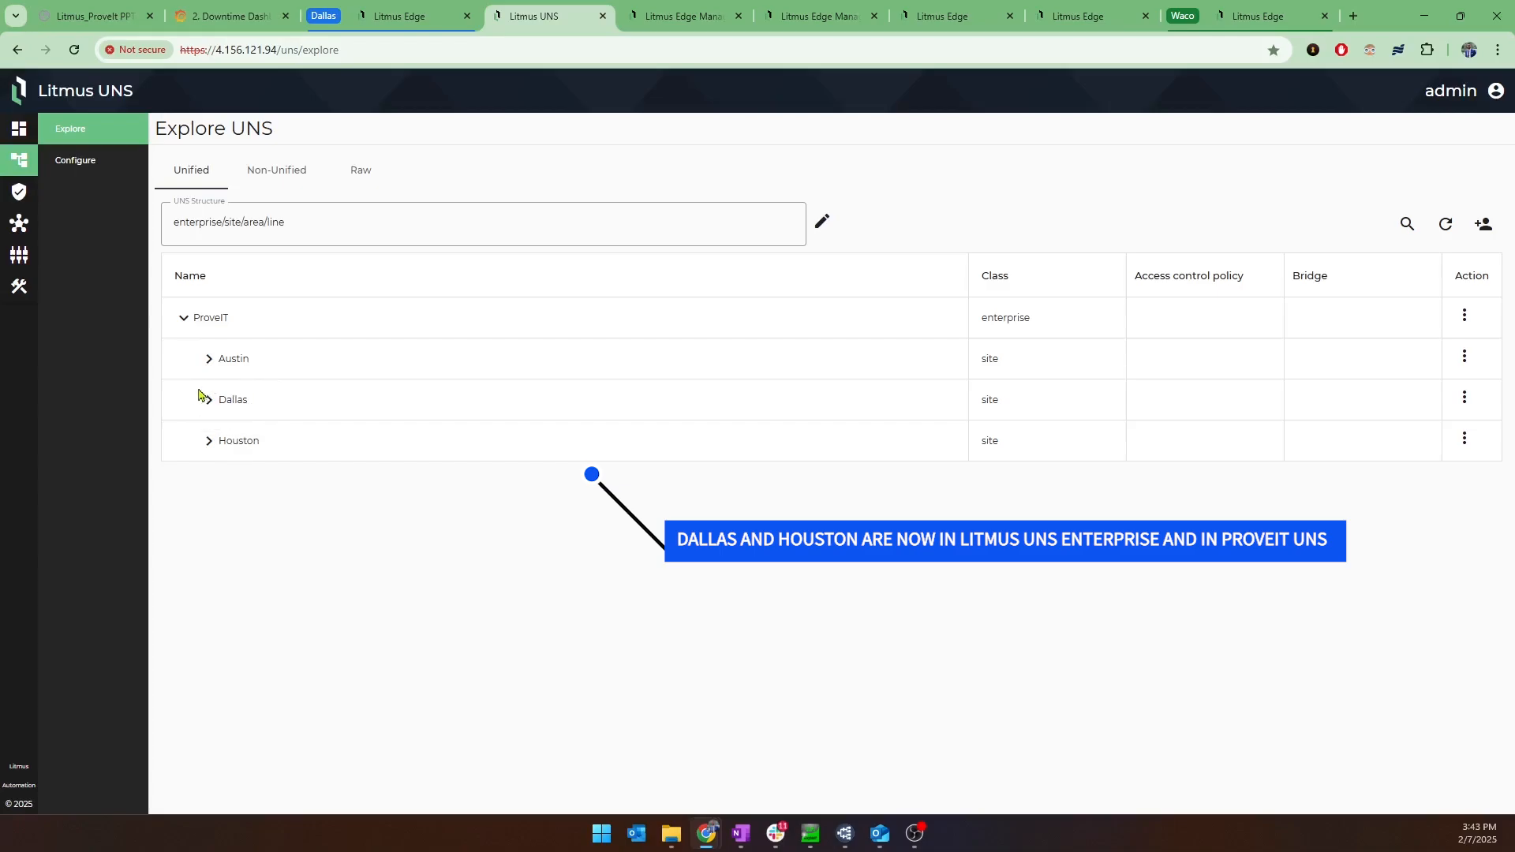
# Switch to MQTT Explorer and expand the Dallas and Houston topics under ProveIT, moving the window aside from the UNS hierarchy.
pyautogui.click(853, 839)
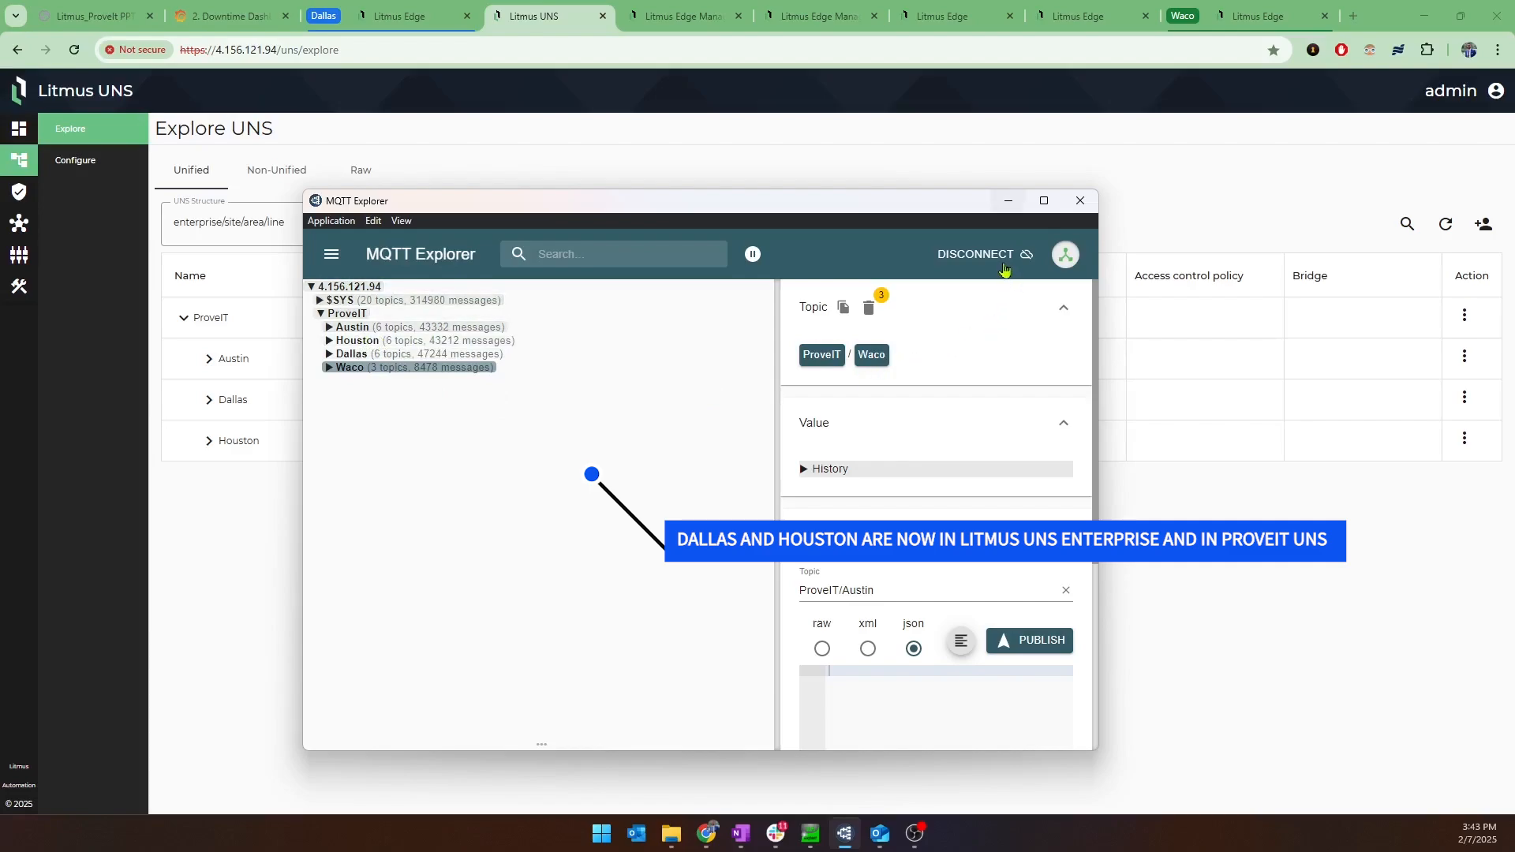
pyautogui.moveTo(872, 202); pyautogui.dragTo(985, 197)
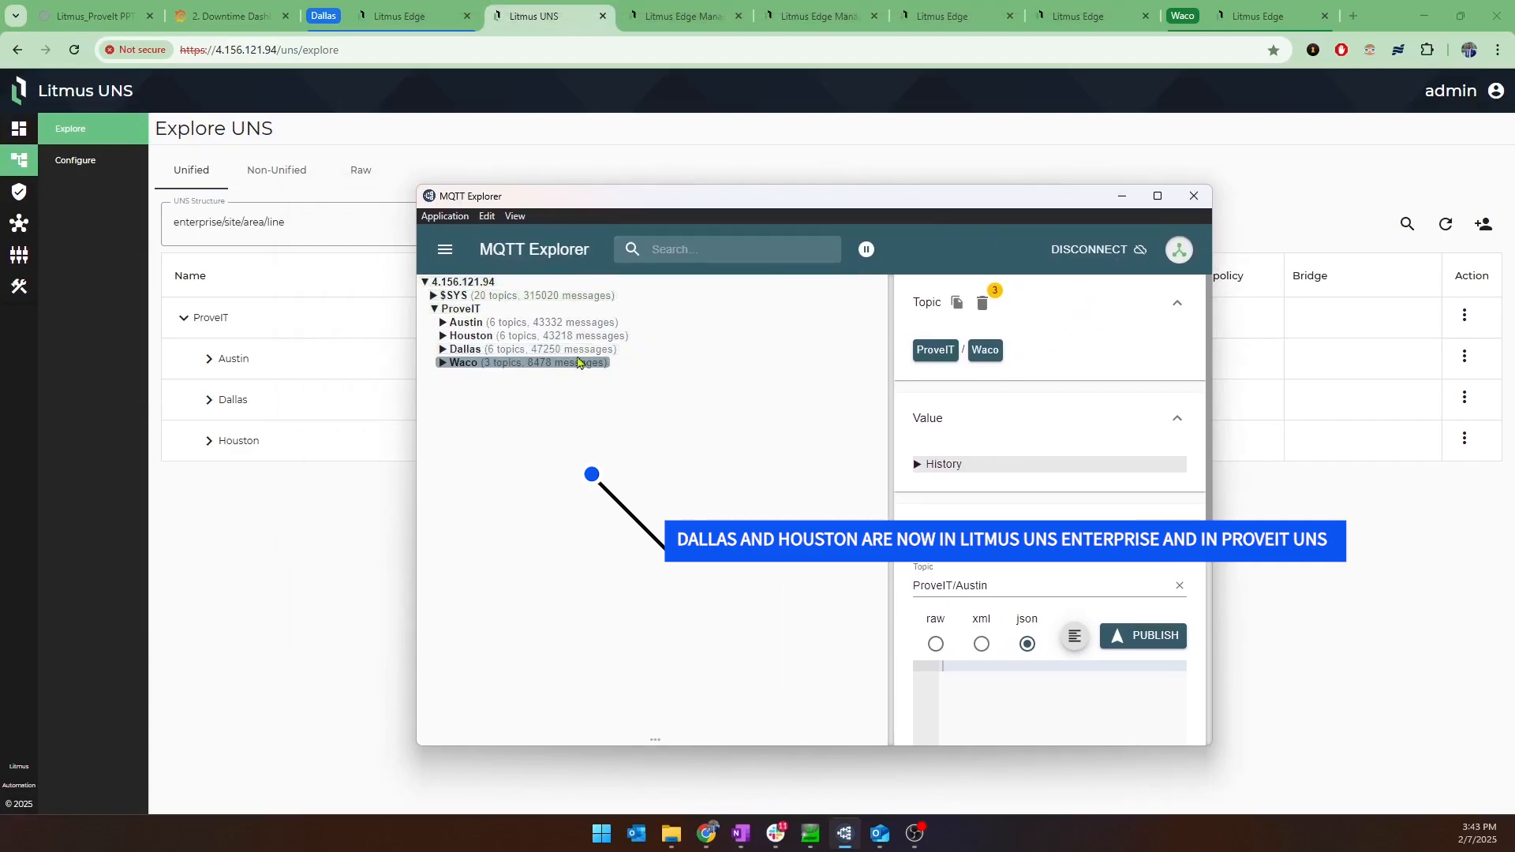
pyautogui.click(497, 349)
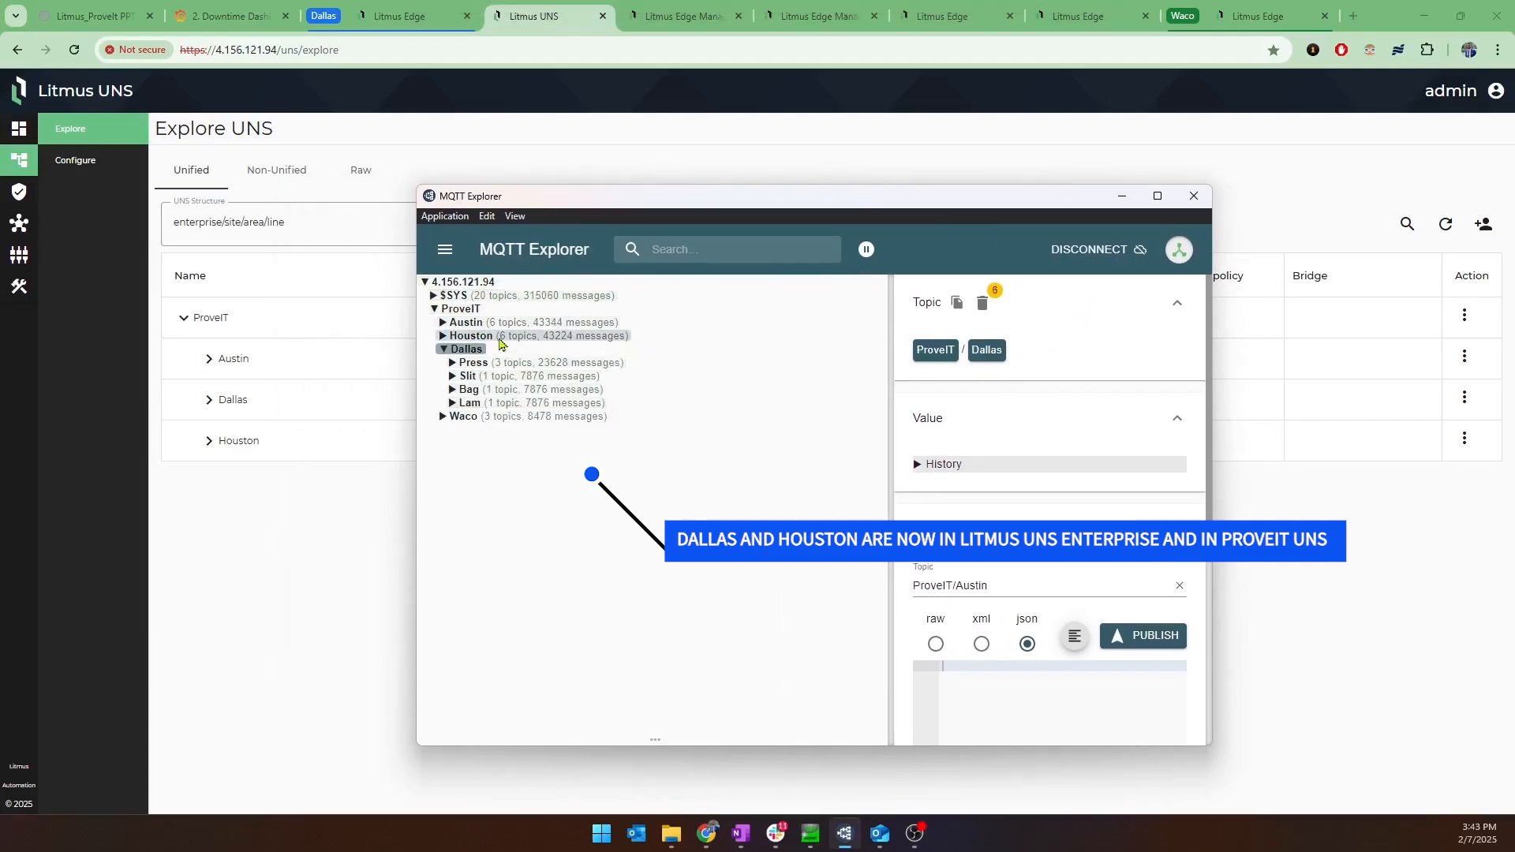
pyautogui.click(498, 338)
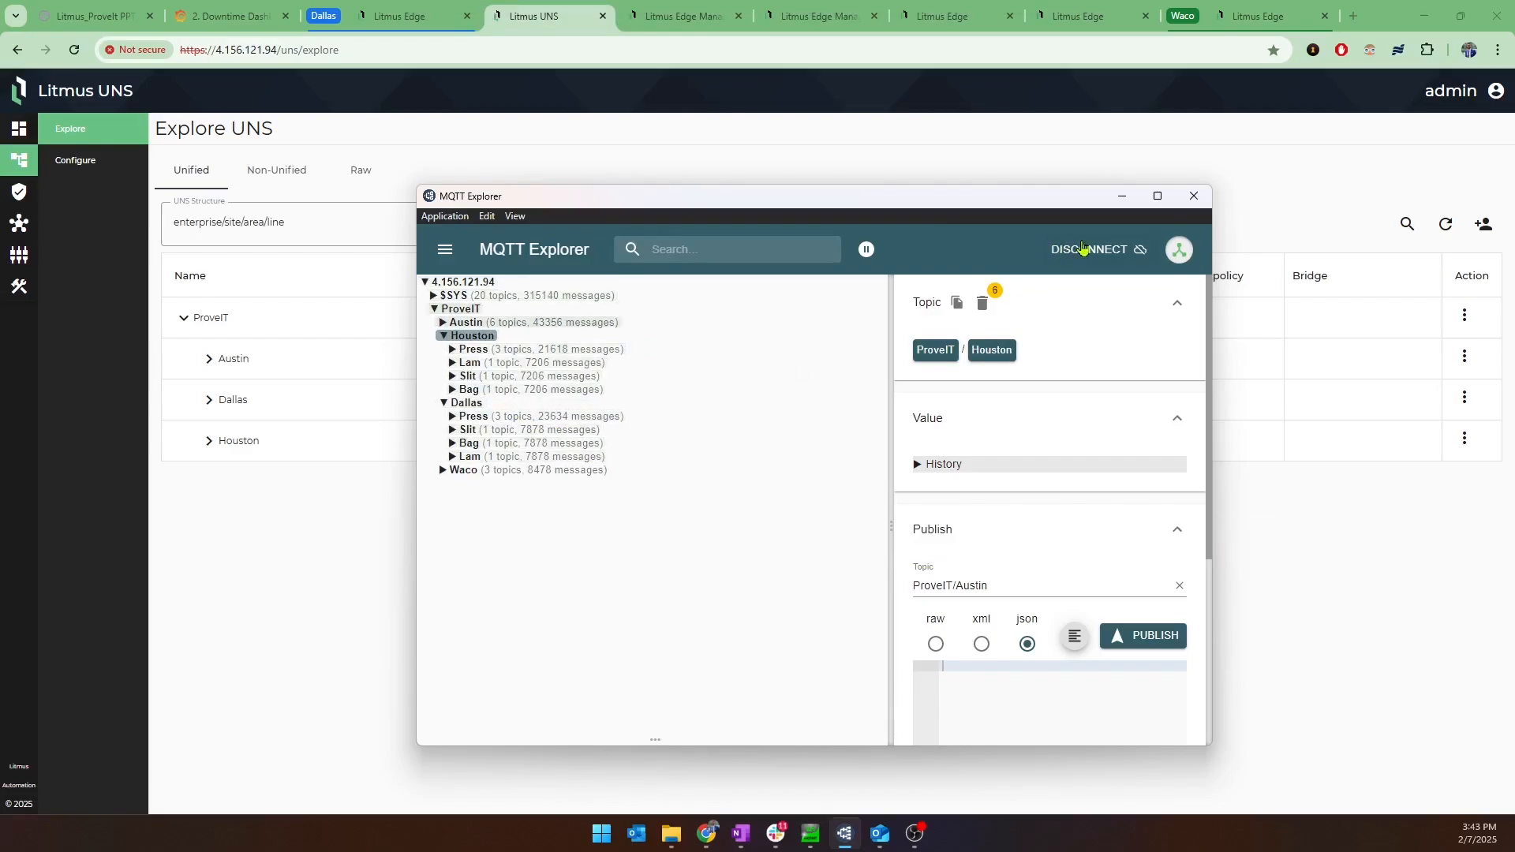
pyautogui.moveTo(841, 204); pyautogui.dragTo(974, 187)
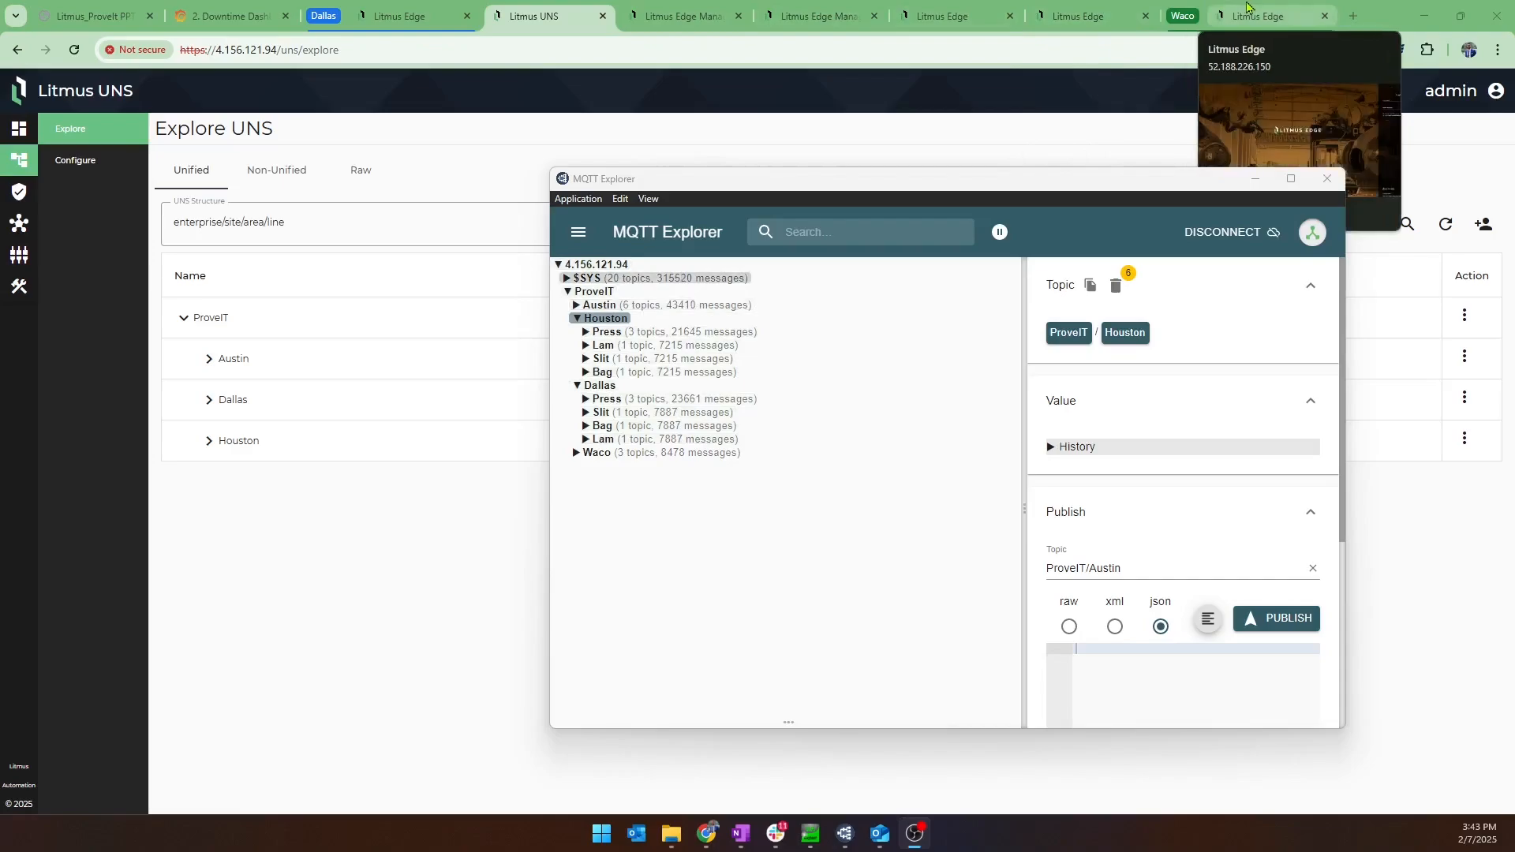
# Try to log in directly to the Waco Litmus Edge as admin, entering the account password and retrying it.
pyautogui.click(1251, 8)
pyautogui.click(1251, 8)
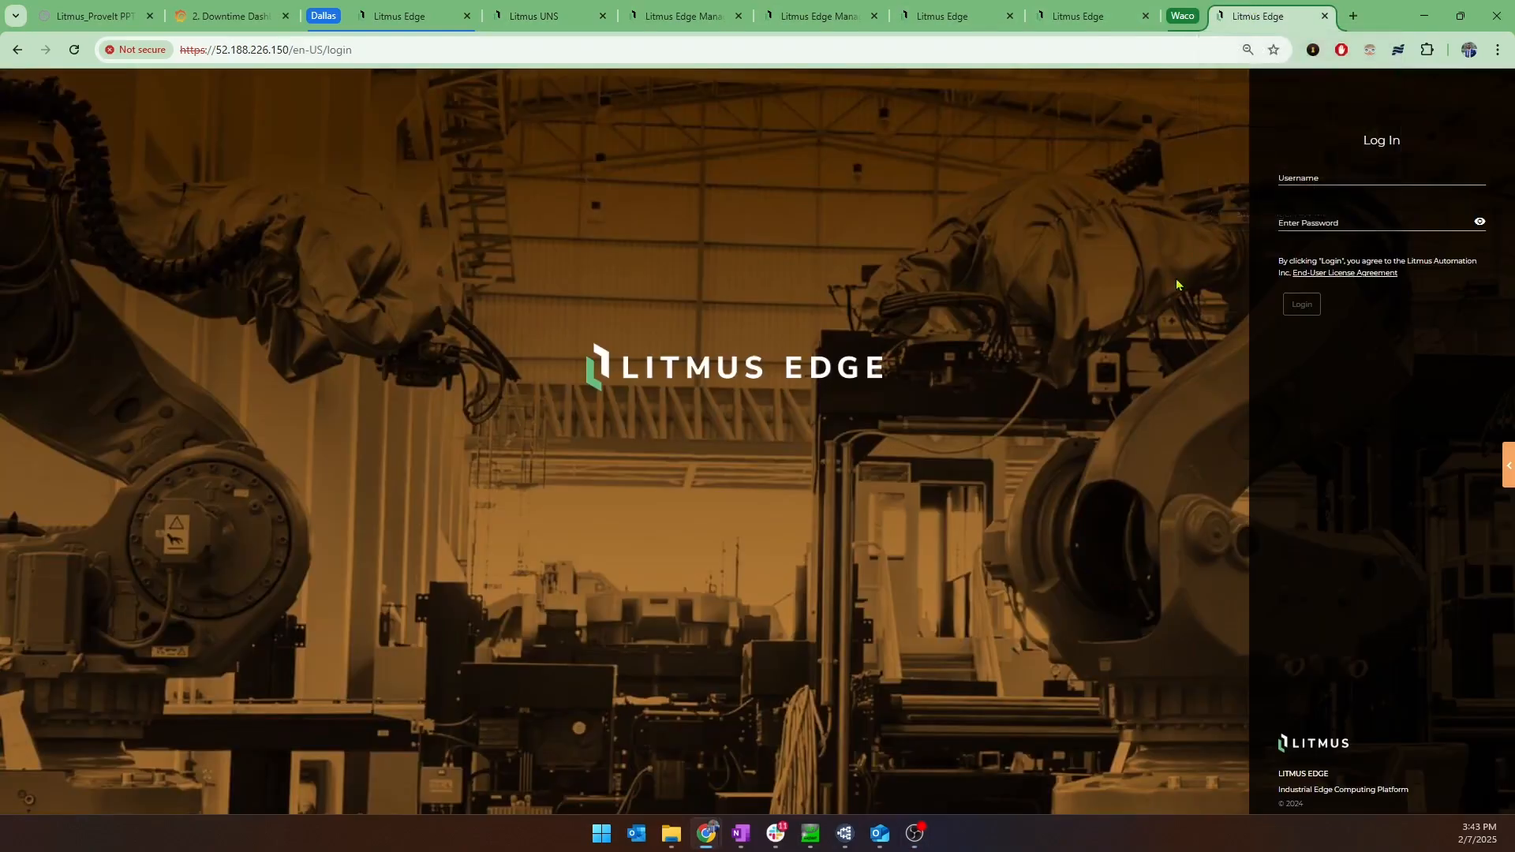
pyautogui.click(1372, 182)
pyautogui.write('admin')
pyautogui.press('Tab')
pyautogui.press('Return')
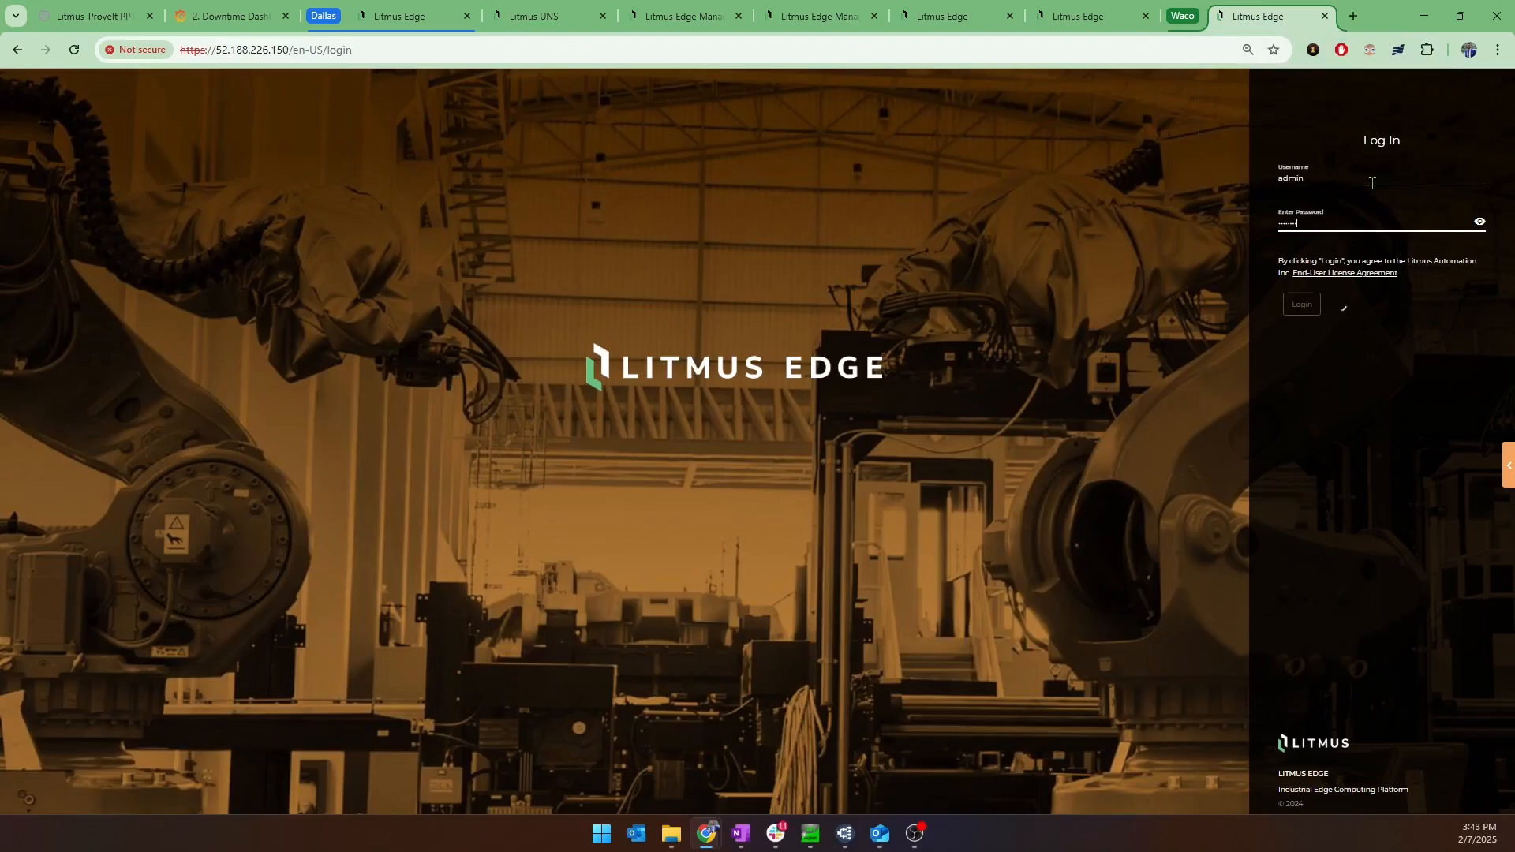
pyautogui.hotkey('ctrl', 'a')
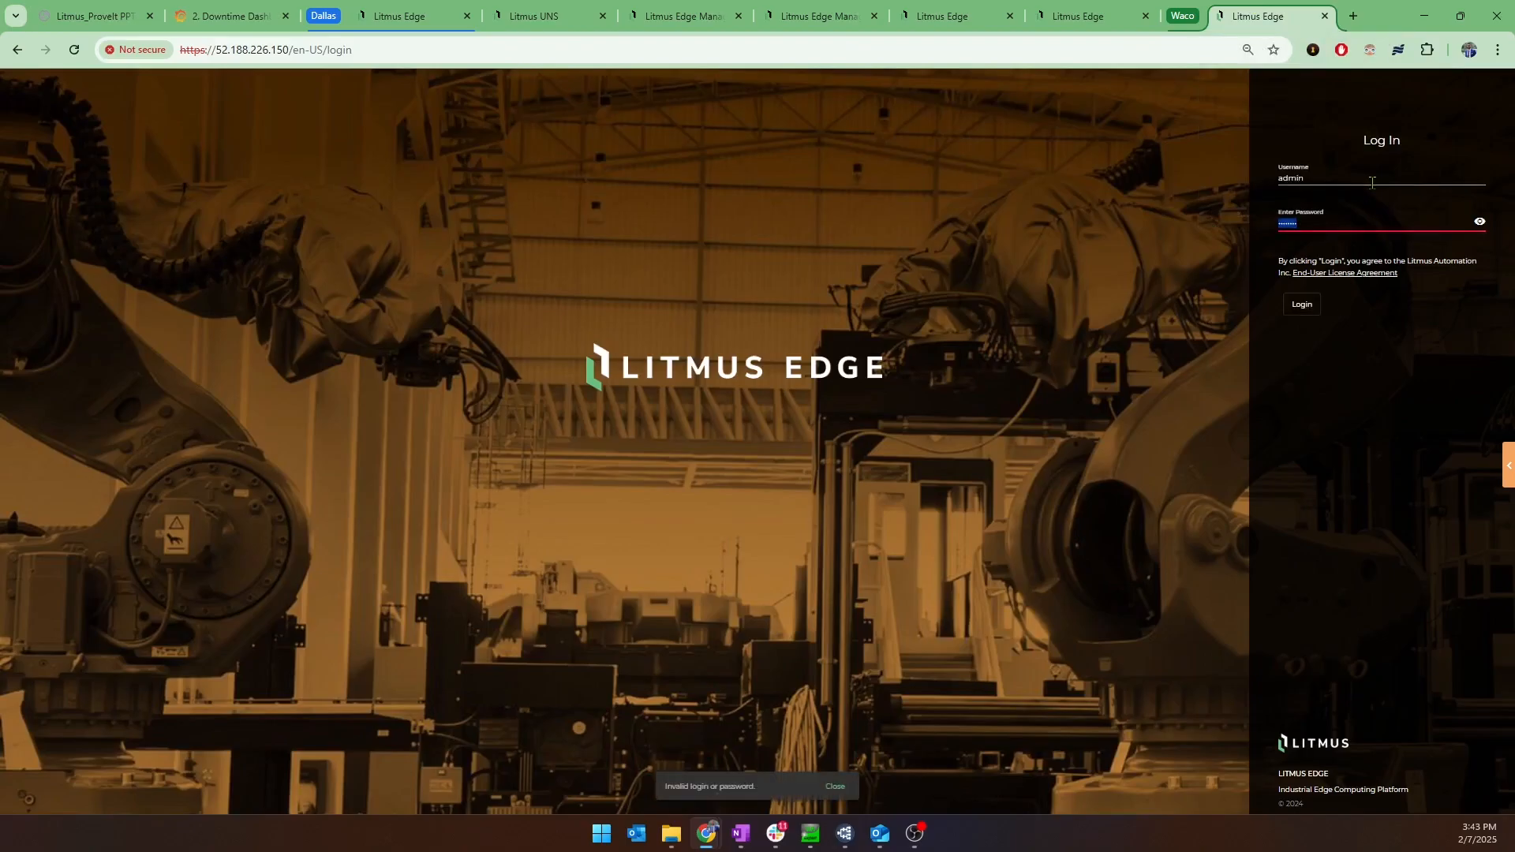
pyautogui.press('BackSpace')
pyautogui.press('Return')
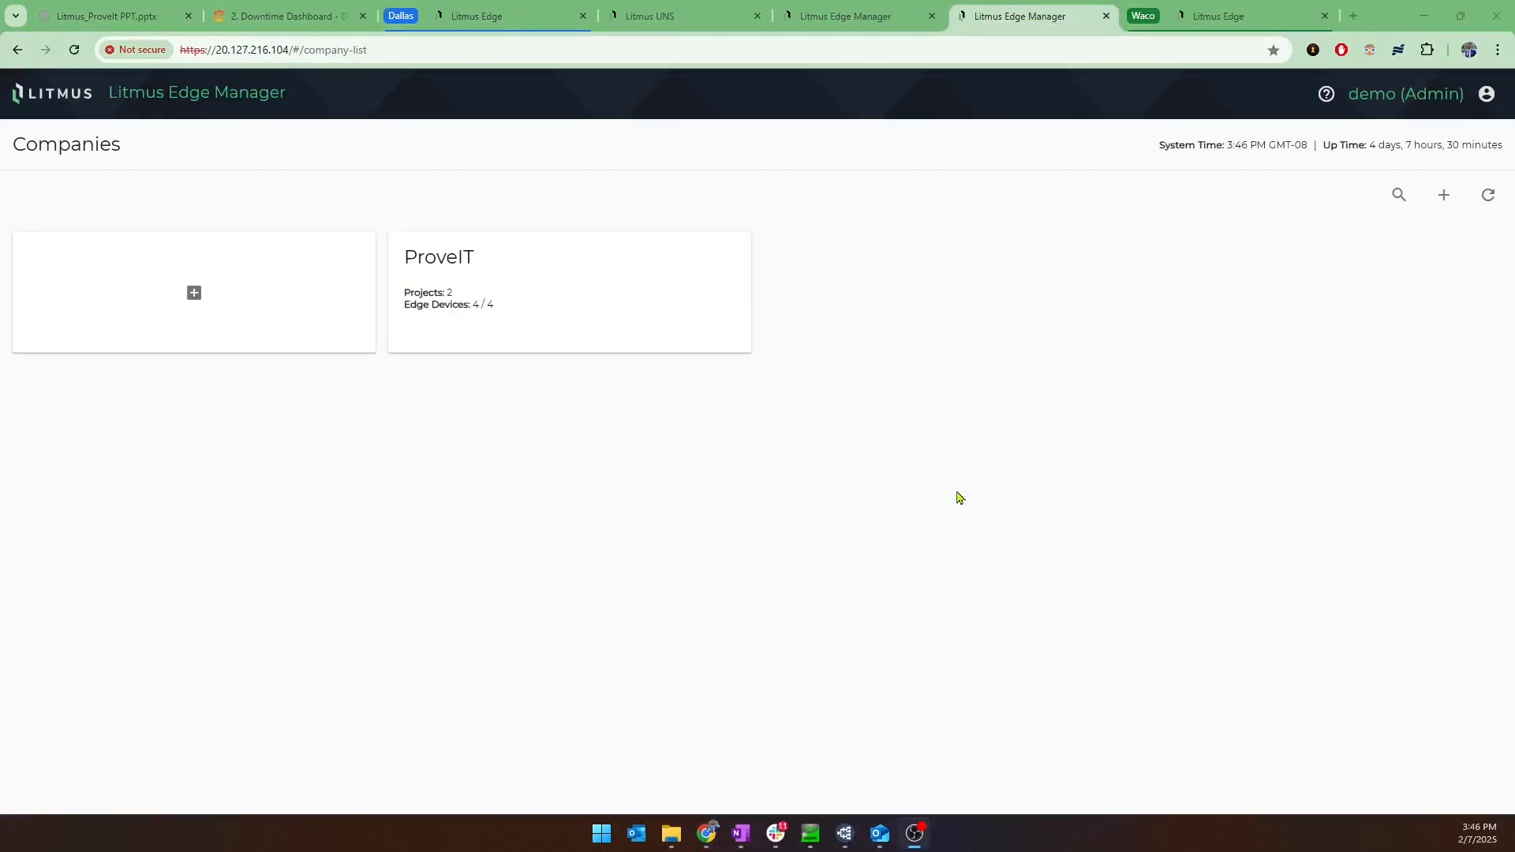
# Open the ProveIT company's PulpAndPaperFactory project in Litmus Edge Manager and view the metrics of its edge device.
pyautogui.click(641, 294)
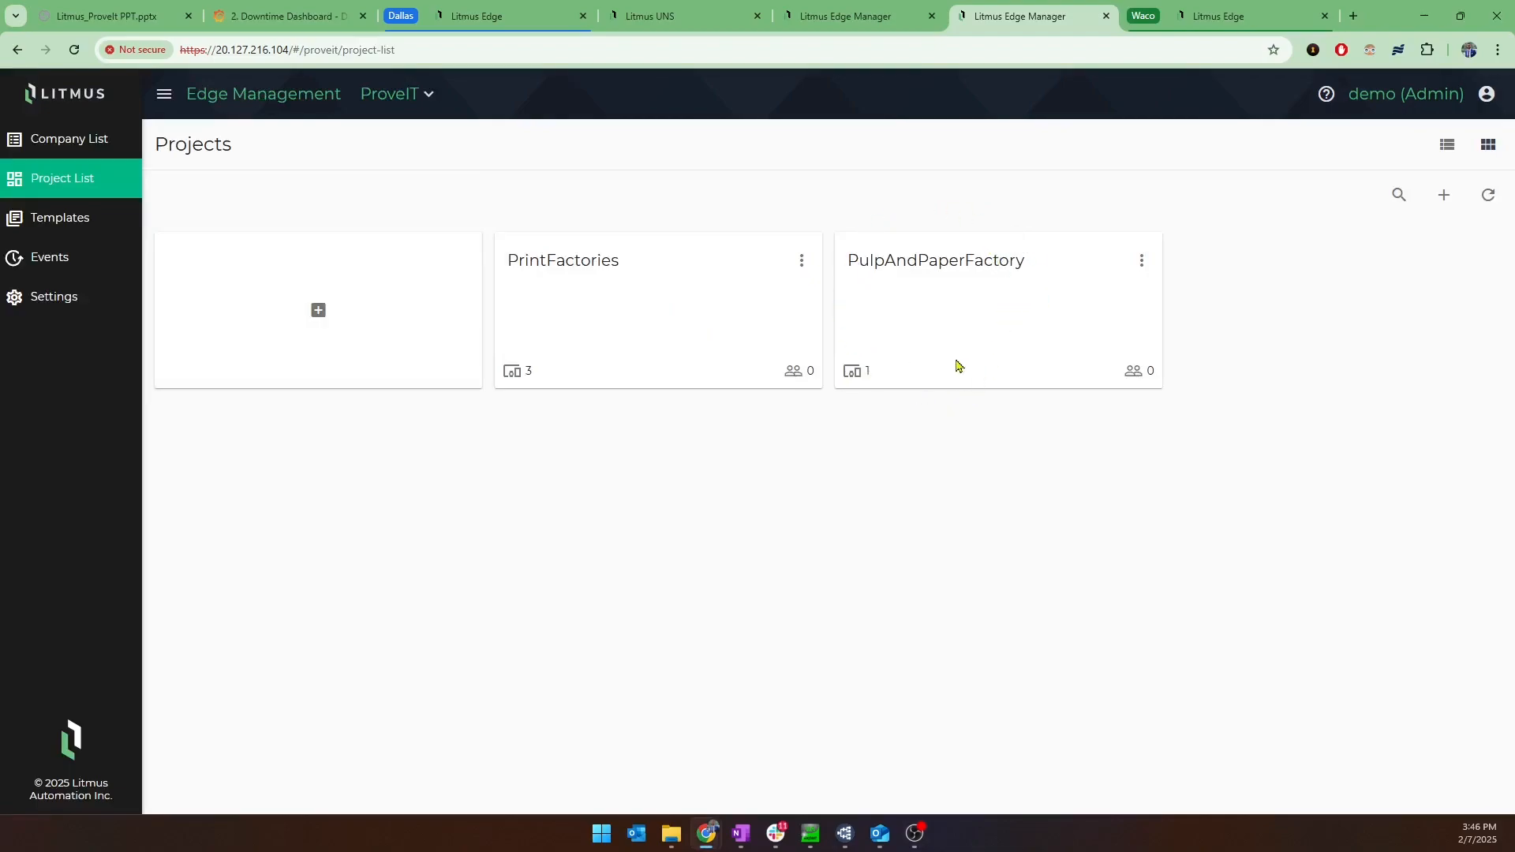
pyautogui.click(1011, 290)
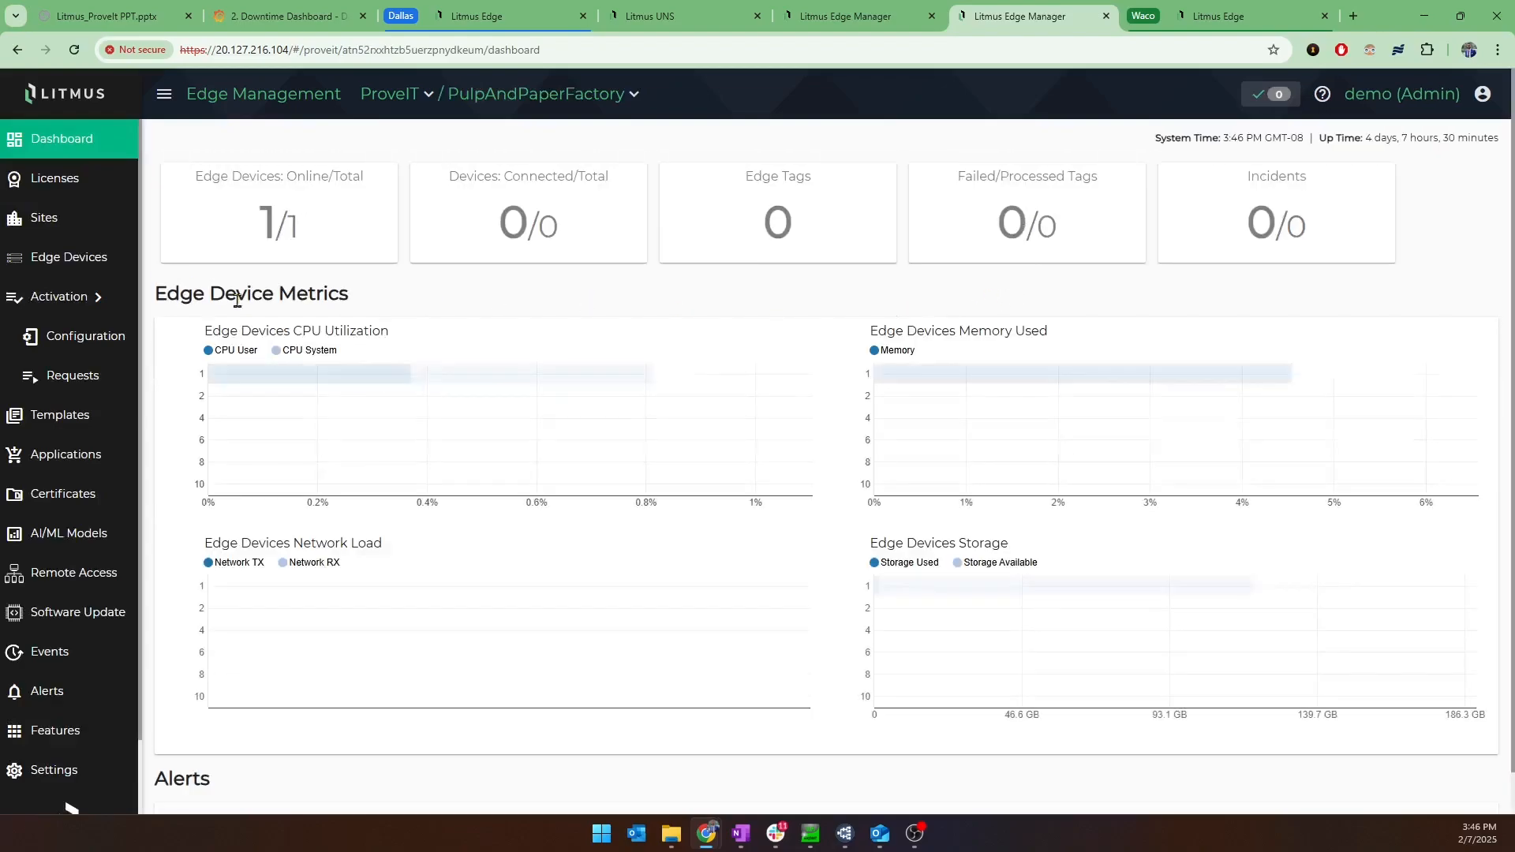
pyautogui.click(79, 257)
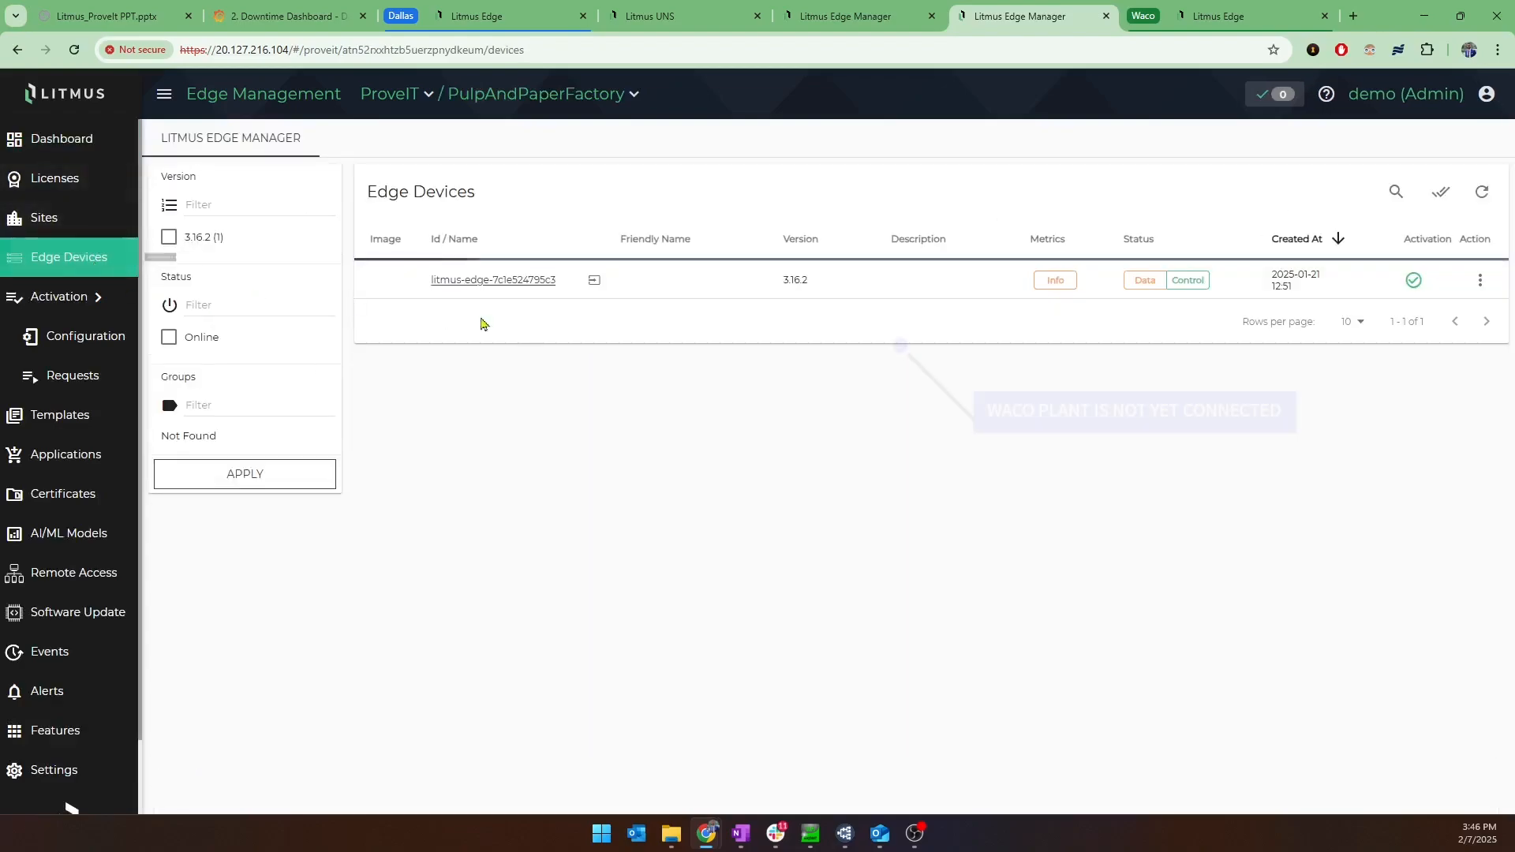
pyautogui.moveTo(1050, 283)
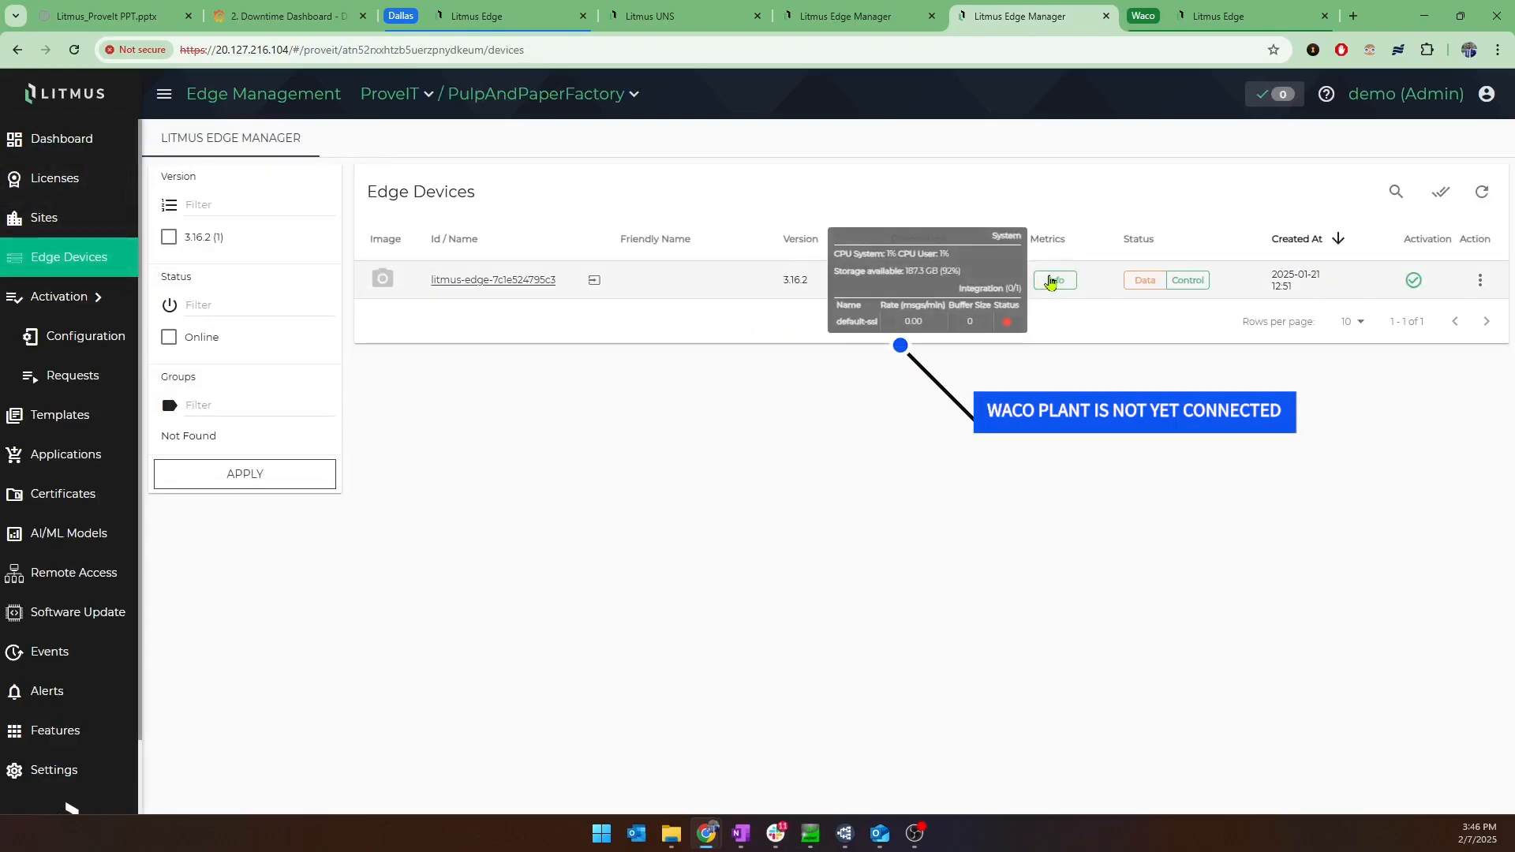
# Log in to the PulpAndPaperFactory edge device remotely as admin with the account password, decline saving the credentials, and show its dashboard.
pyautogui.click(594, 279)
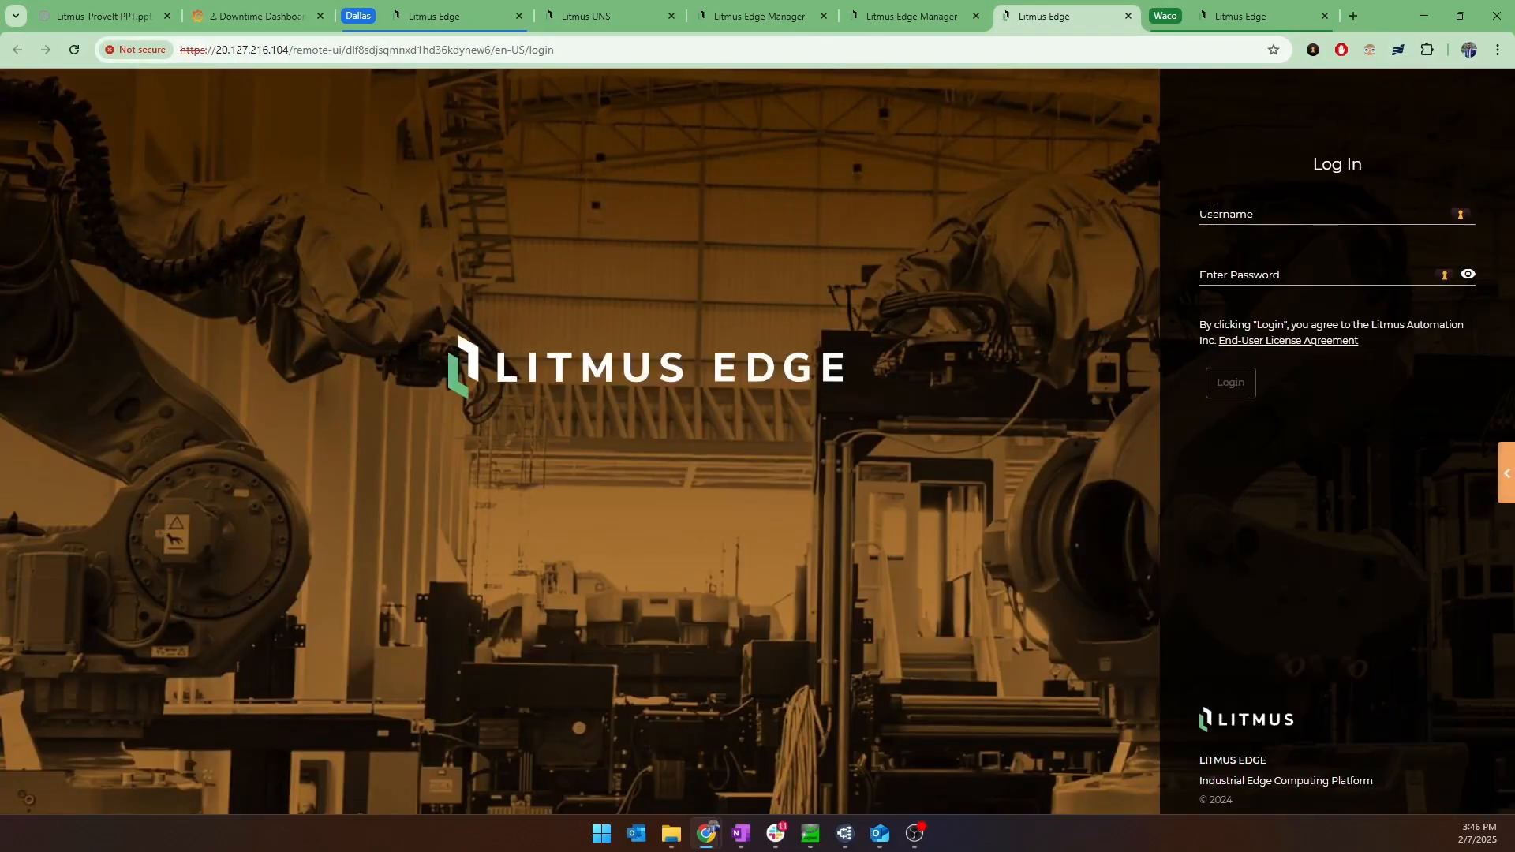
pyautogui.click(1213, 209)
pyautogui.write('admin')
pyautogui.press('Tab')
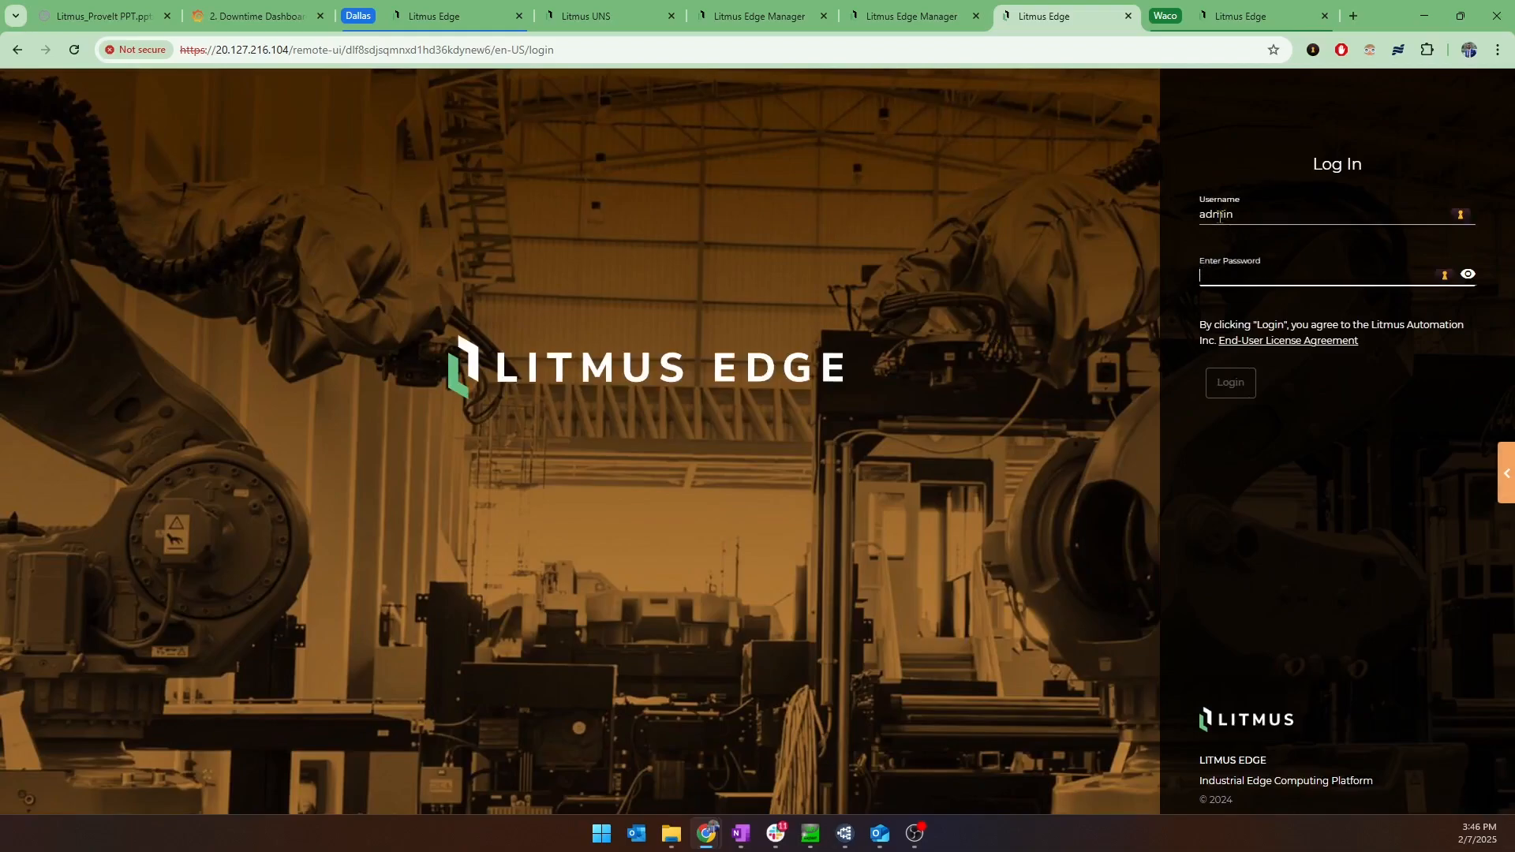
pyautogui.write('******')
pyautogui.press('Return')
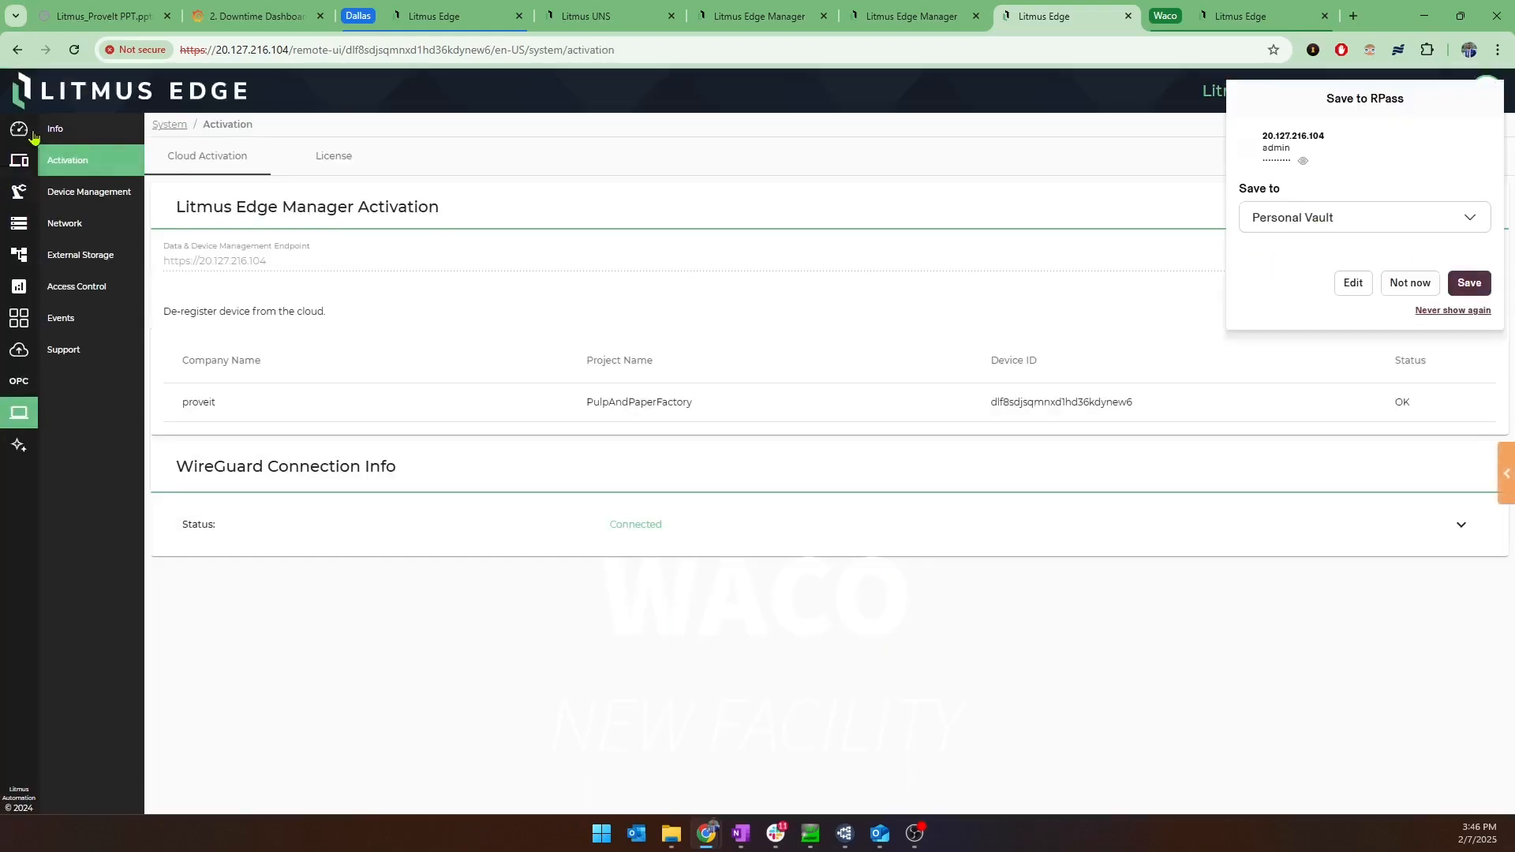
pyautogui.click(1423, 288)
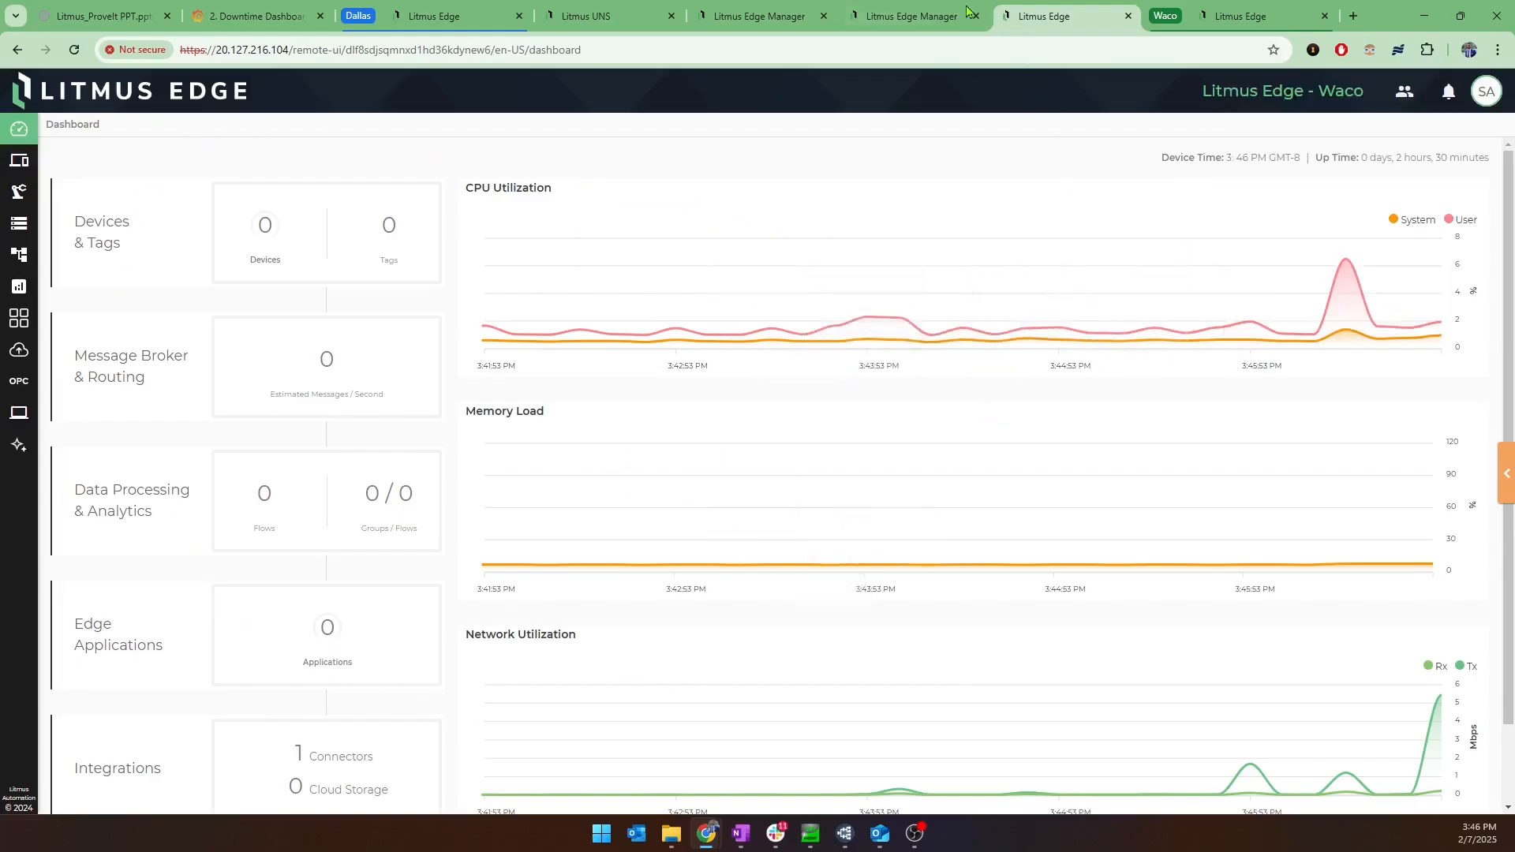
# In the PulpAndPaperFactory project of Litmus Edge Manager, apply Waco Template (2) to the Litmus Edge - Waco device.
pyautogui.click(911, 16)
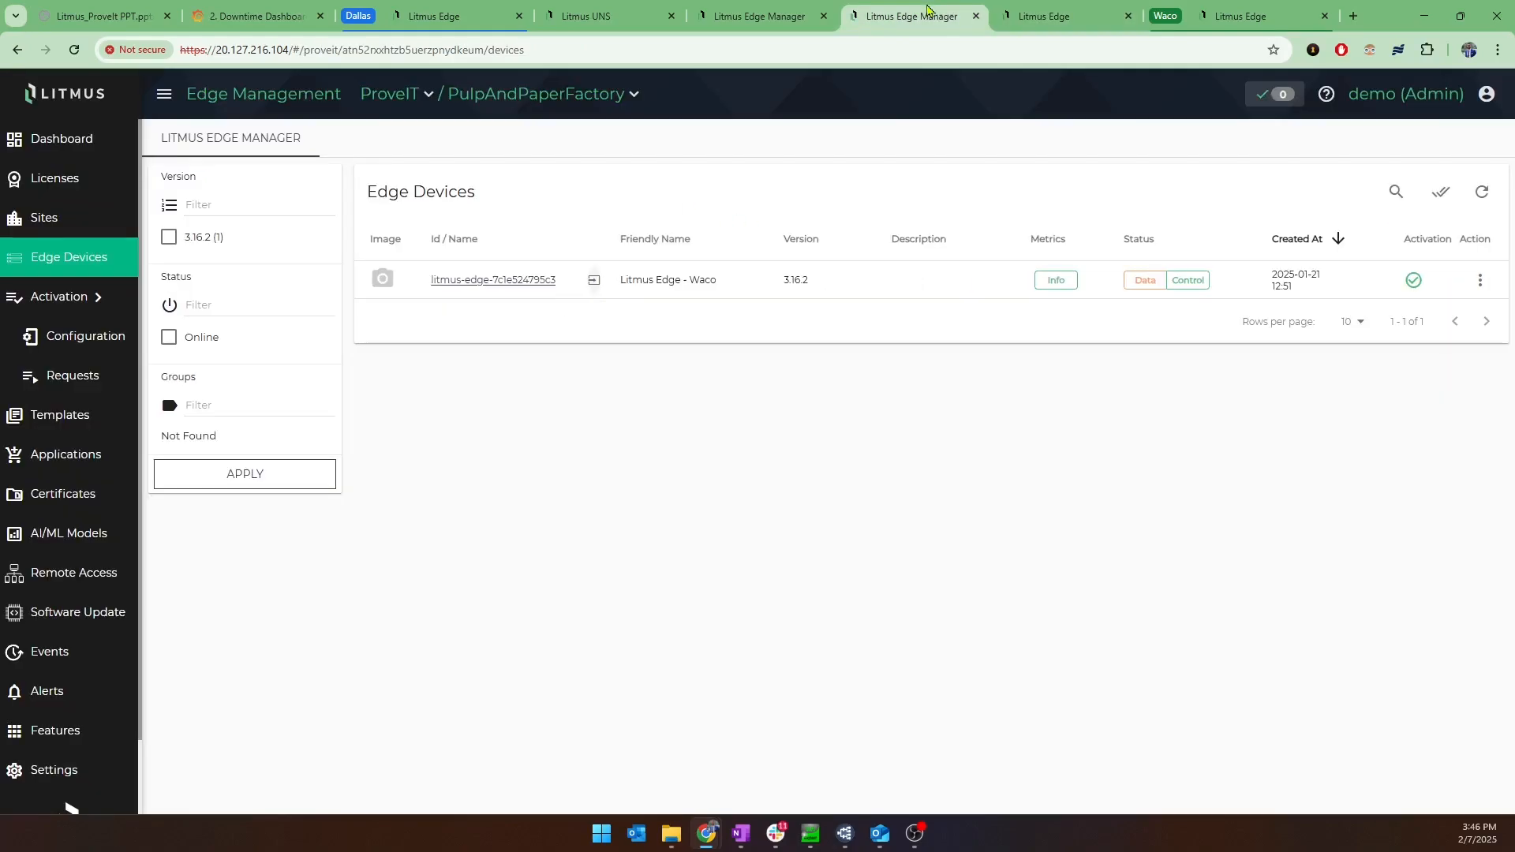
pyautogui.click(63, 424)
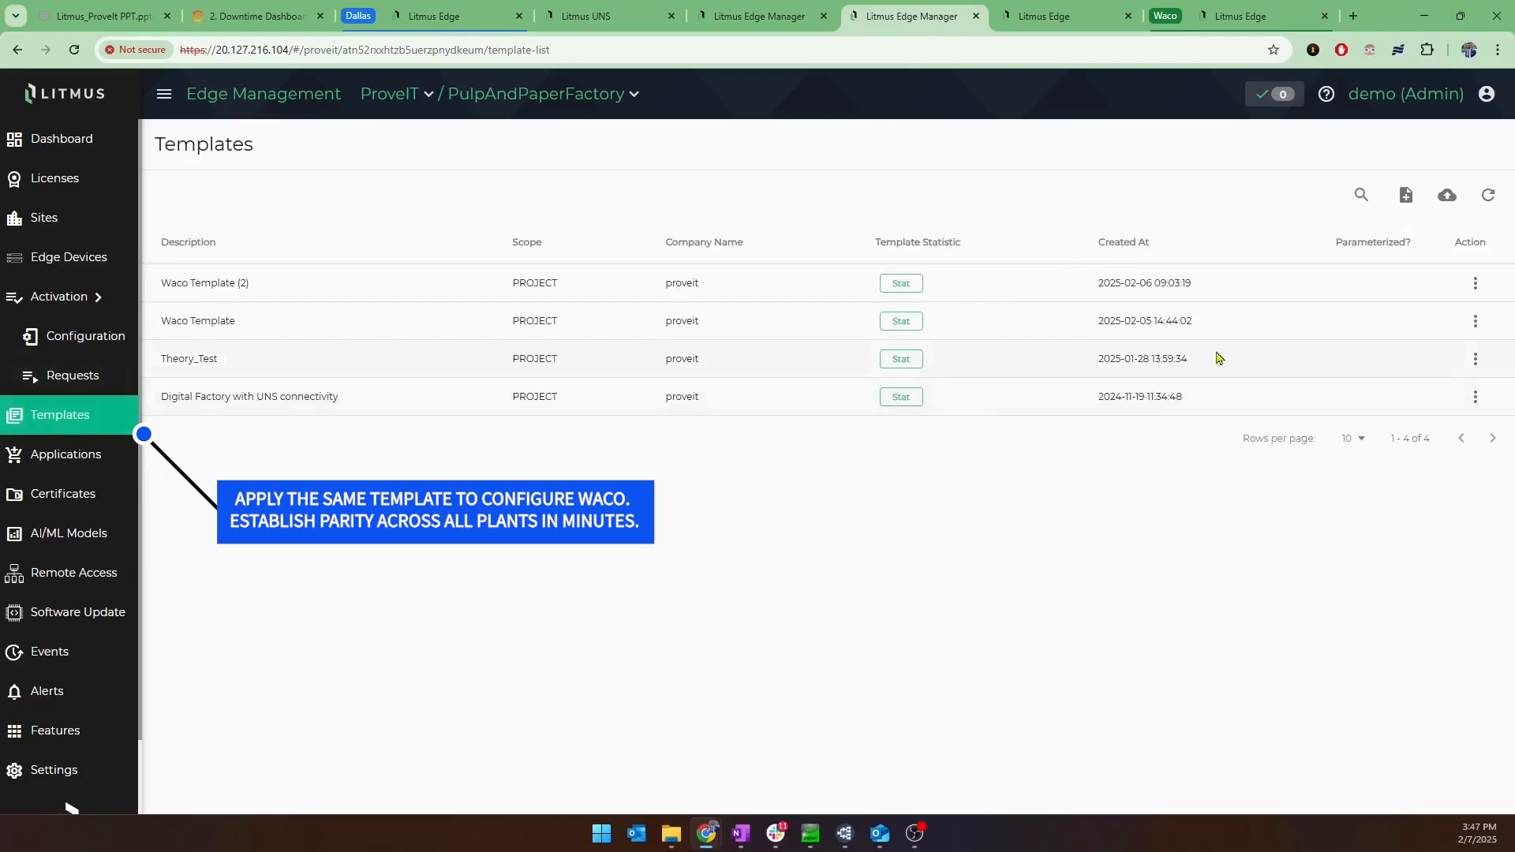
pyautogui.click(1474, 284)
pyautogui.click(1443, 278)
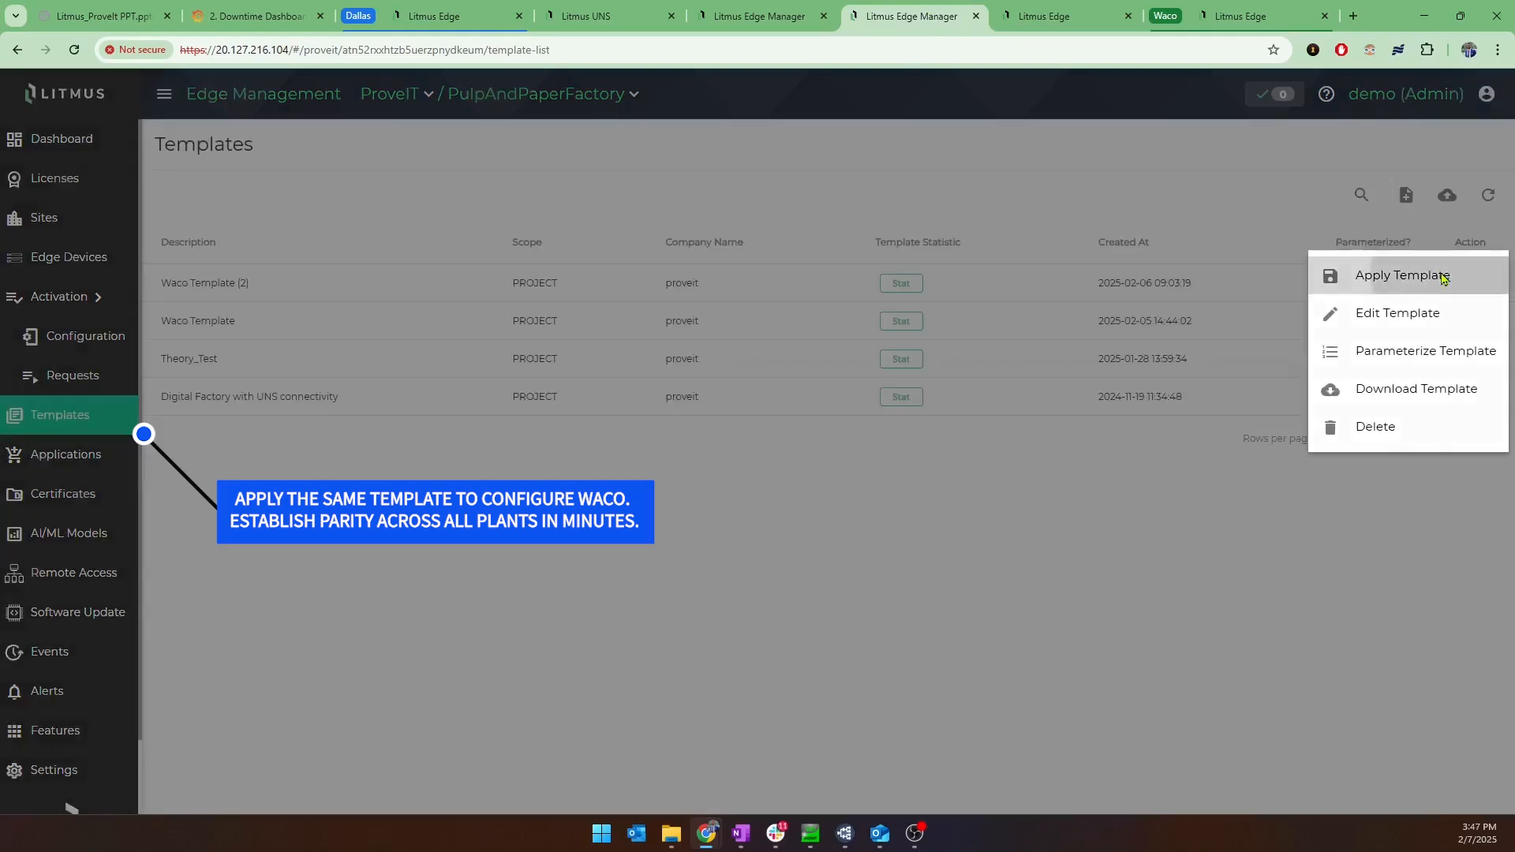
pyautogui.click(365, 301)
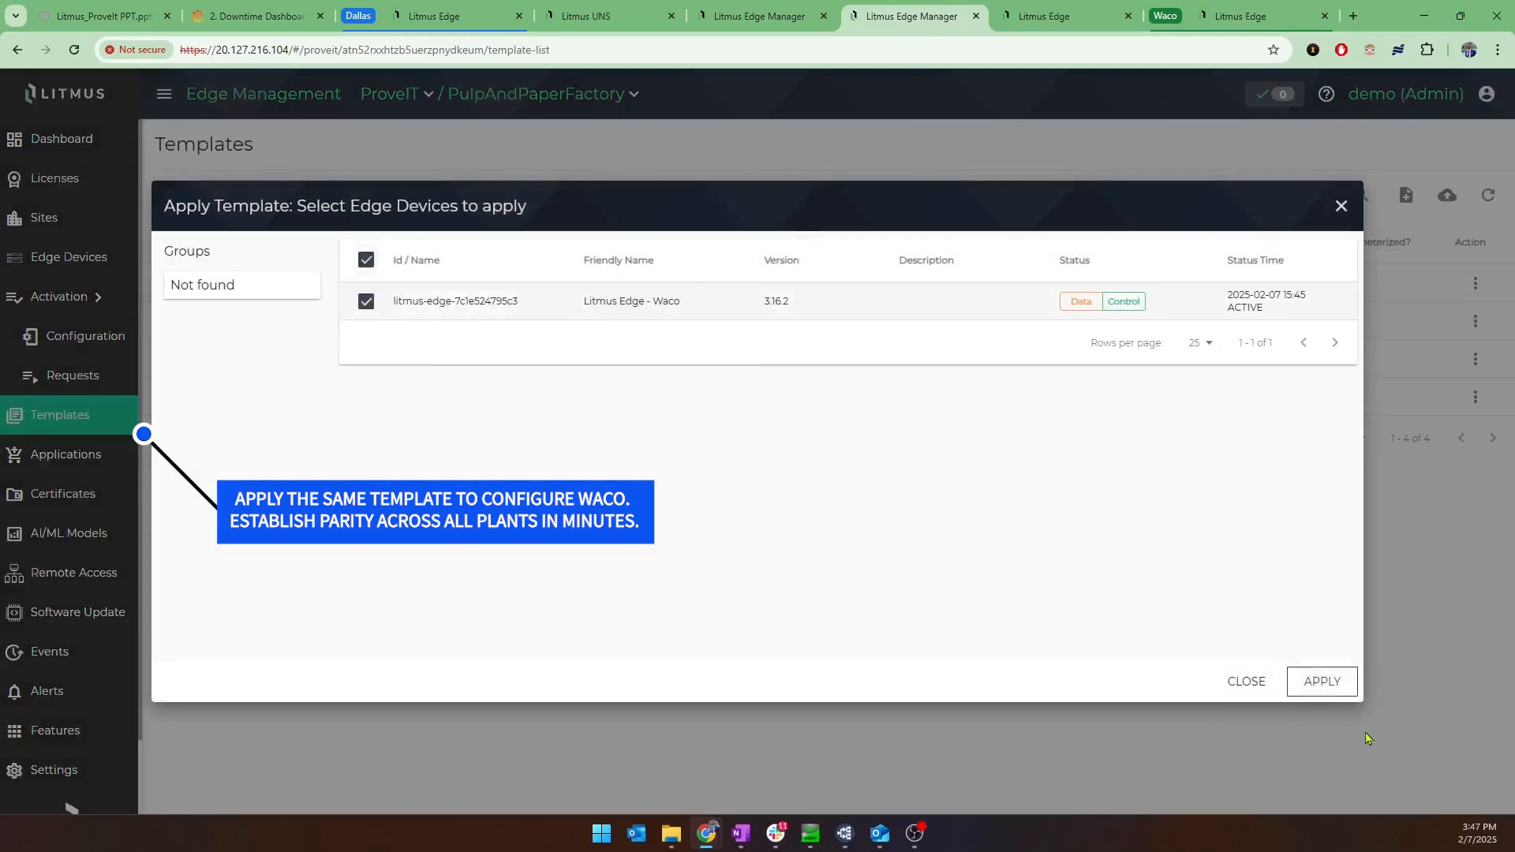
pyautogui.click(1349, 681)
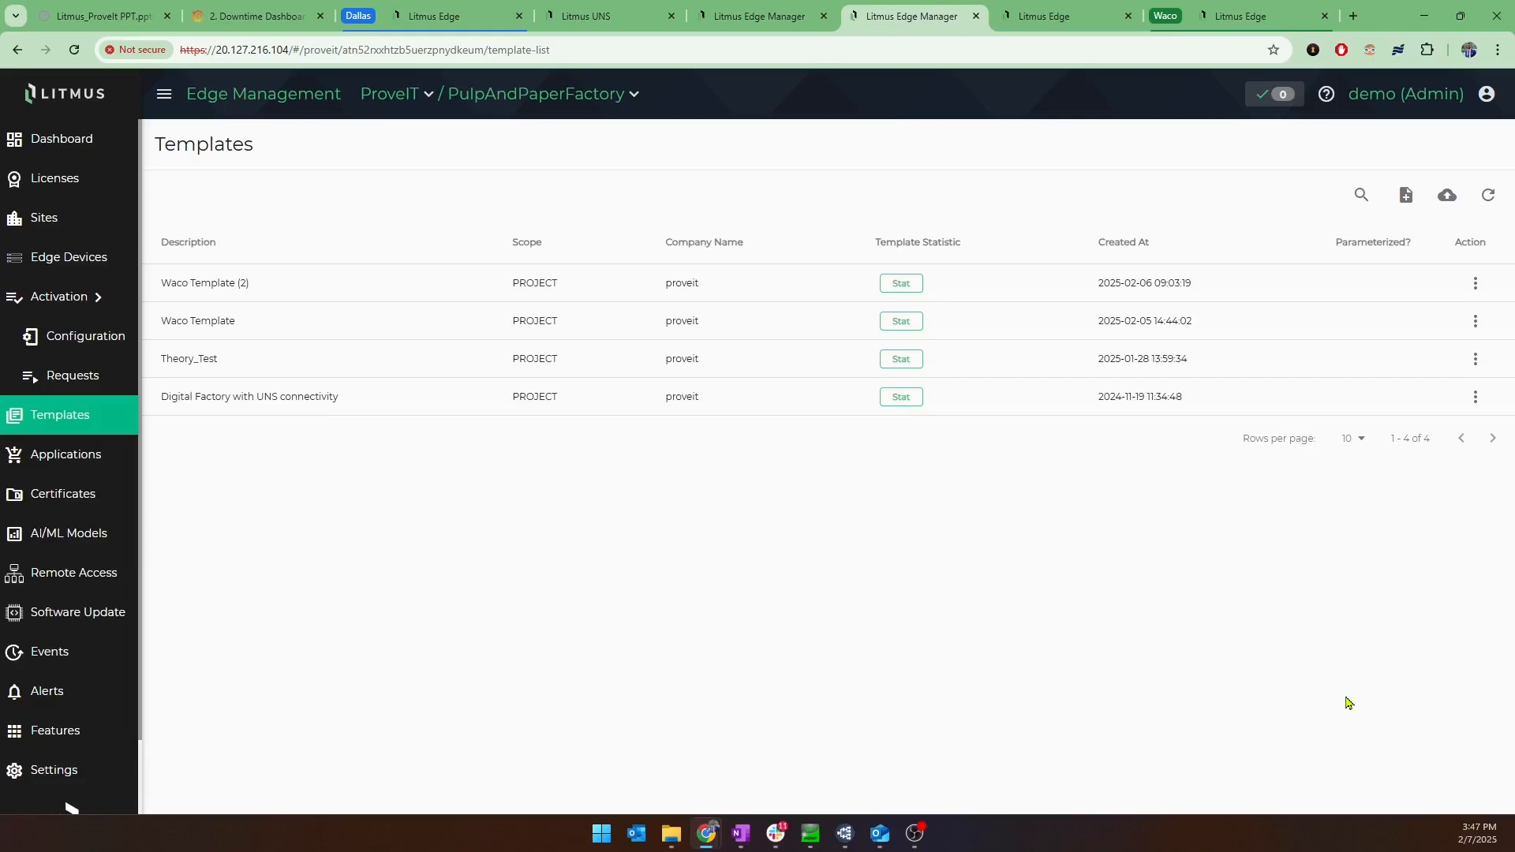
# Log in directly to the Waco Litmus Edge as admin, entering the account password.
pyautogui.click(1244, 9)
pyautogui.click(1392, 183)
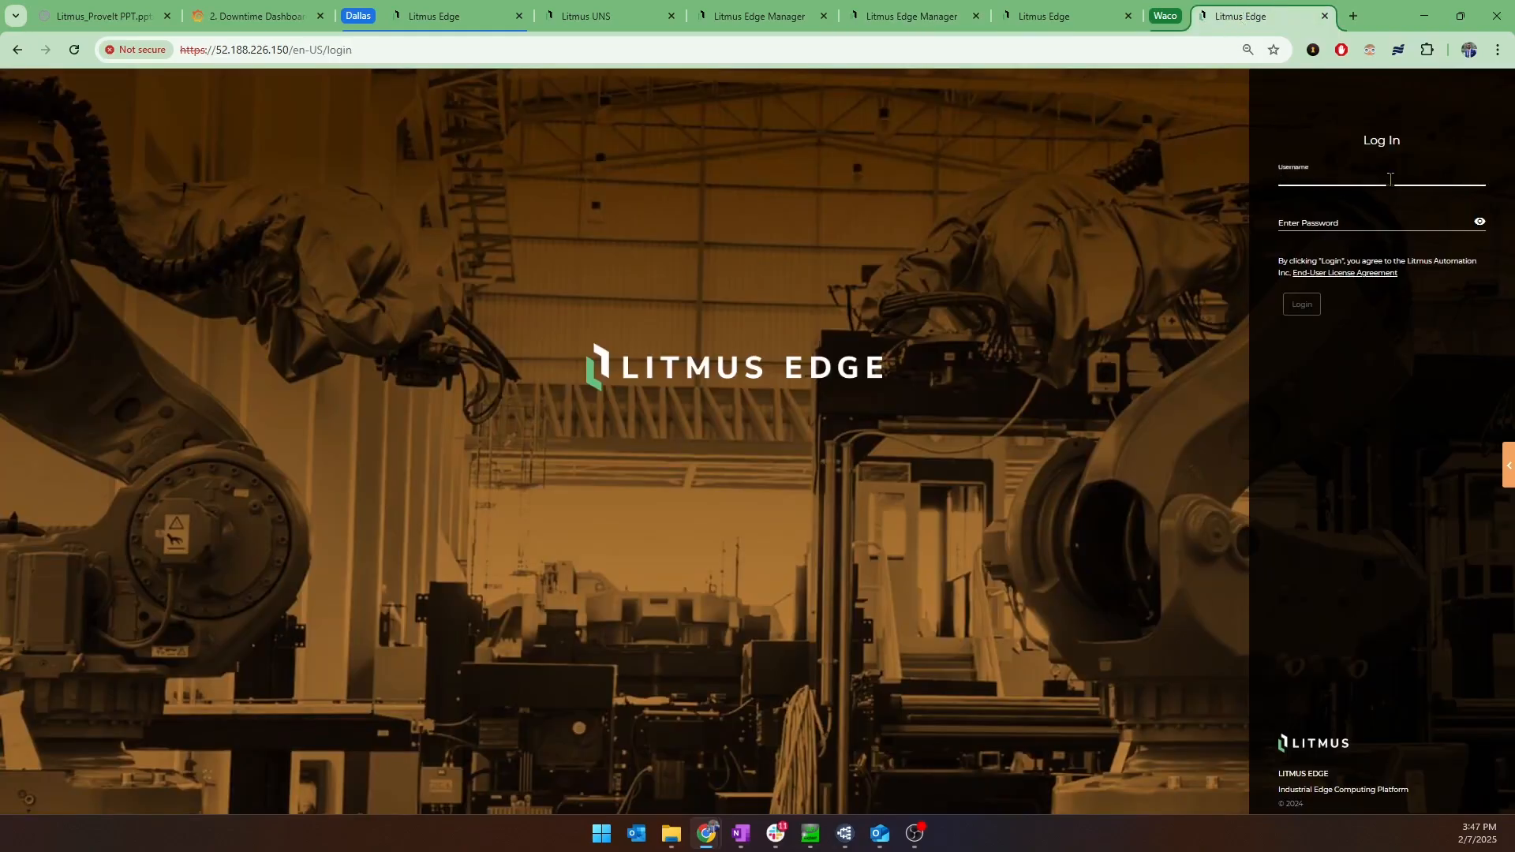
pyautogui.write('admin')
pyautogui.press('Tab')
pyautogui.write('*')
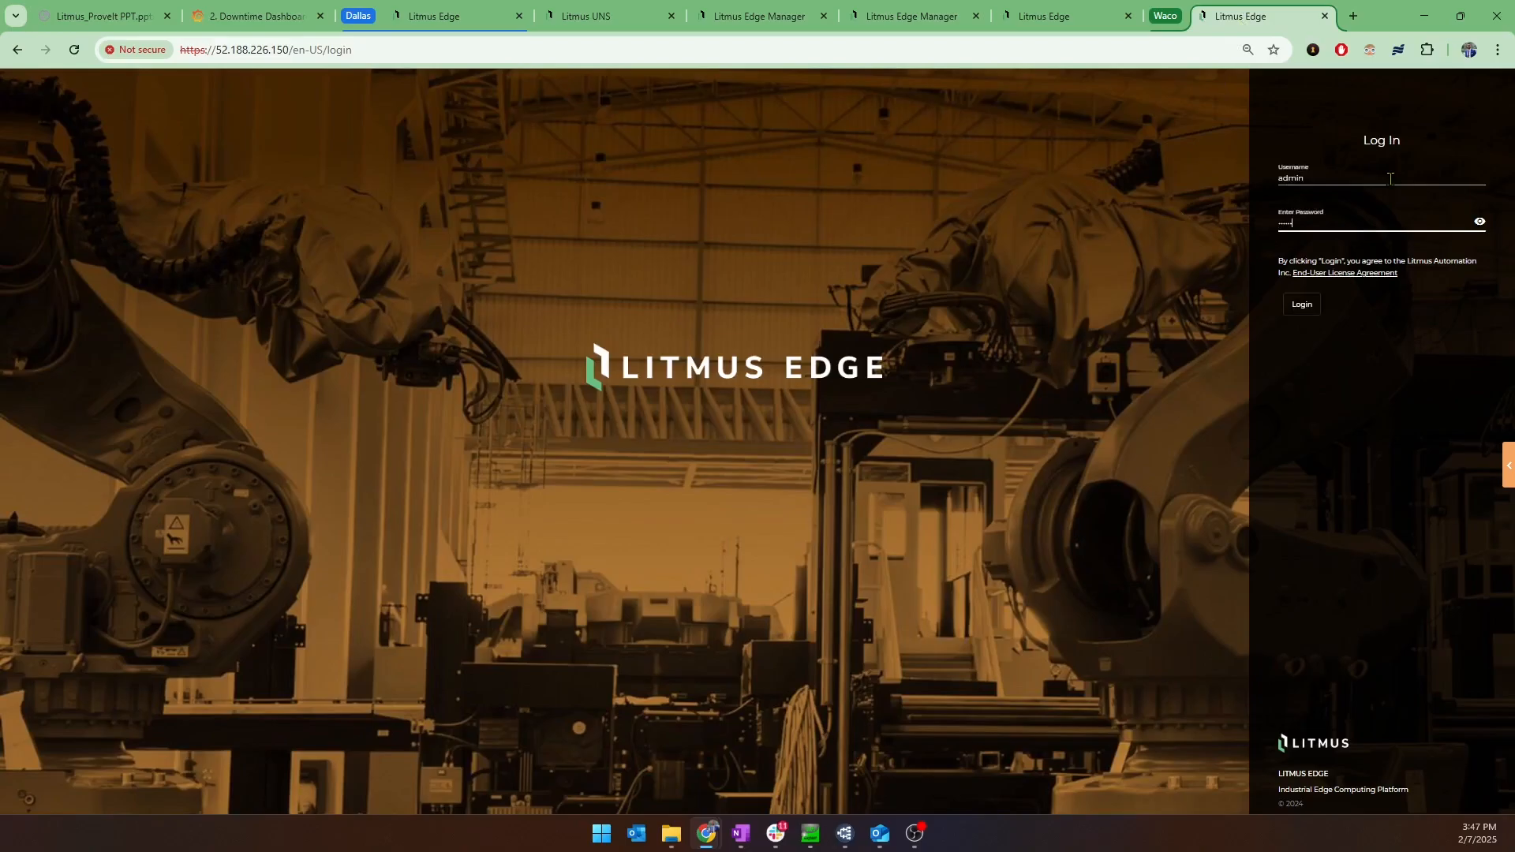
pyautogui.press('Return')
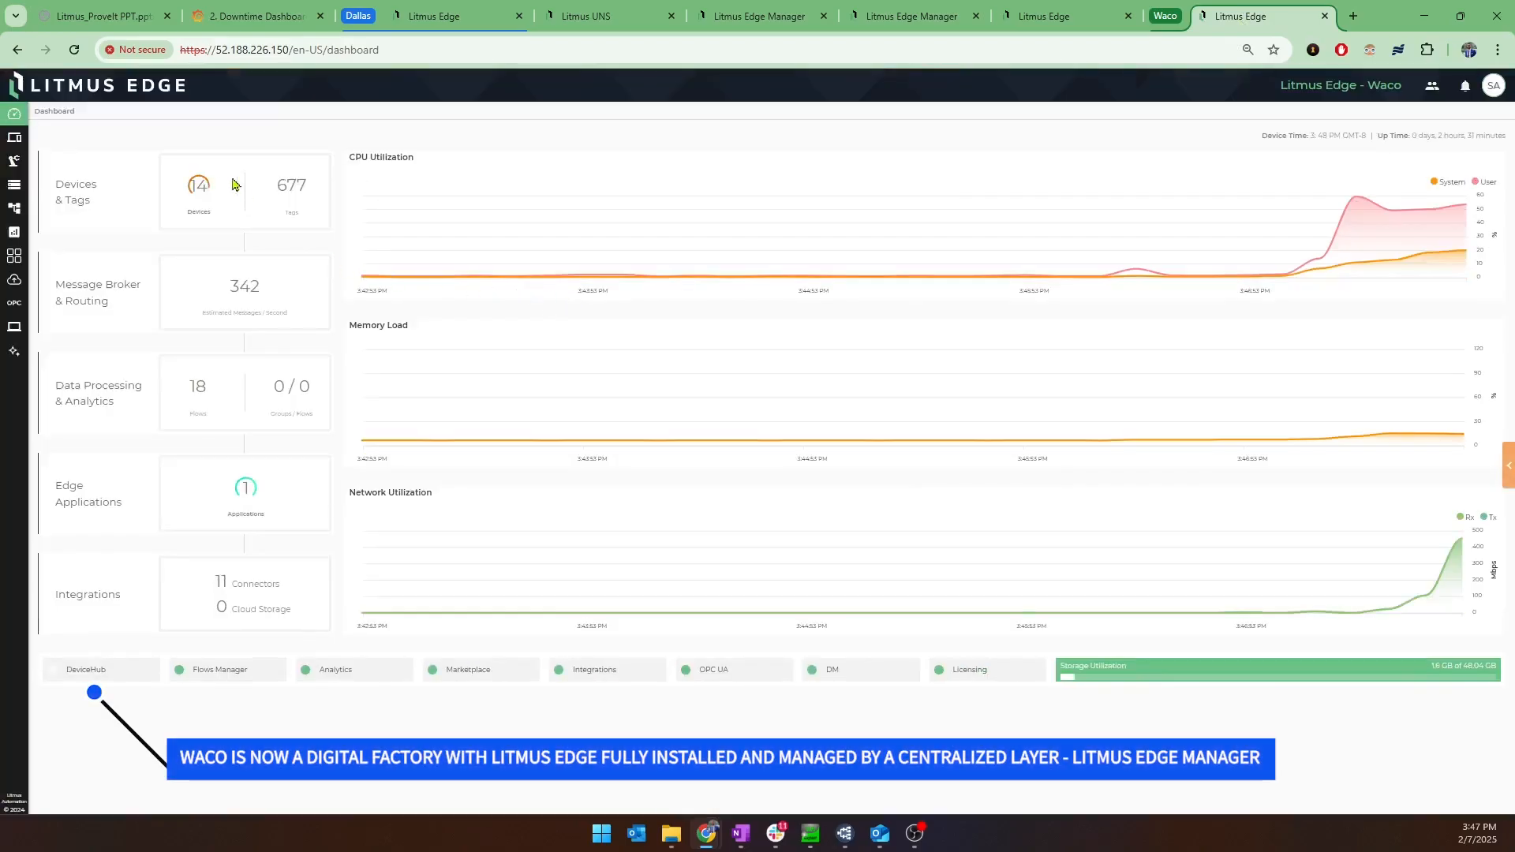
# Review the uploaded Docker images on the Waco edge and synchronize its marketplace catalog applications.
pyautogui.click(15, 262)
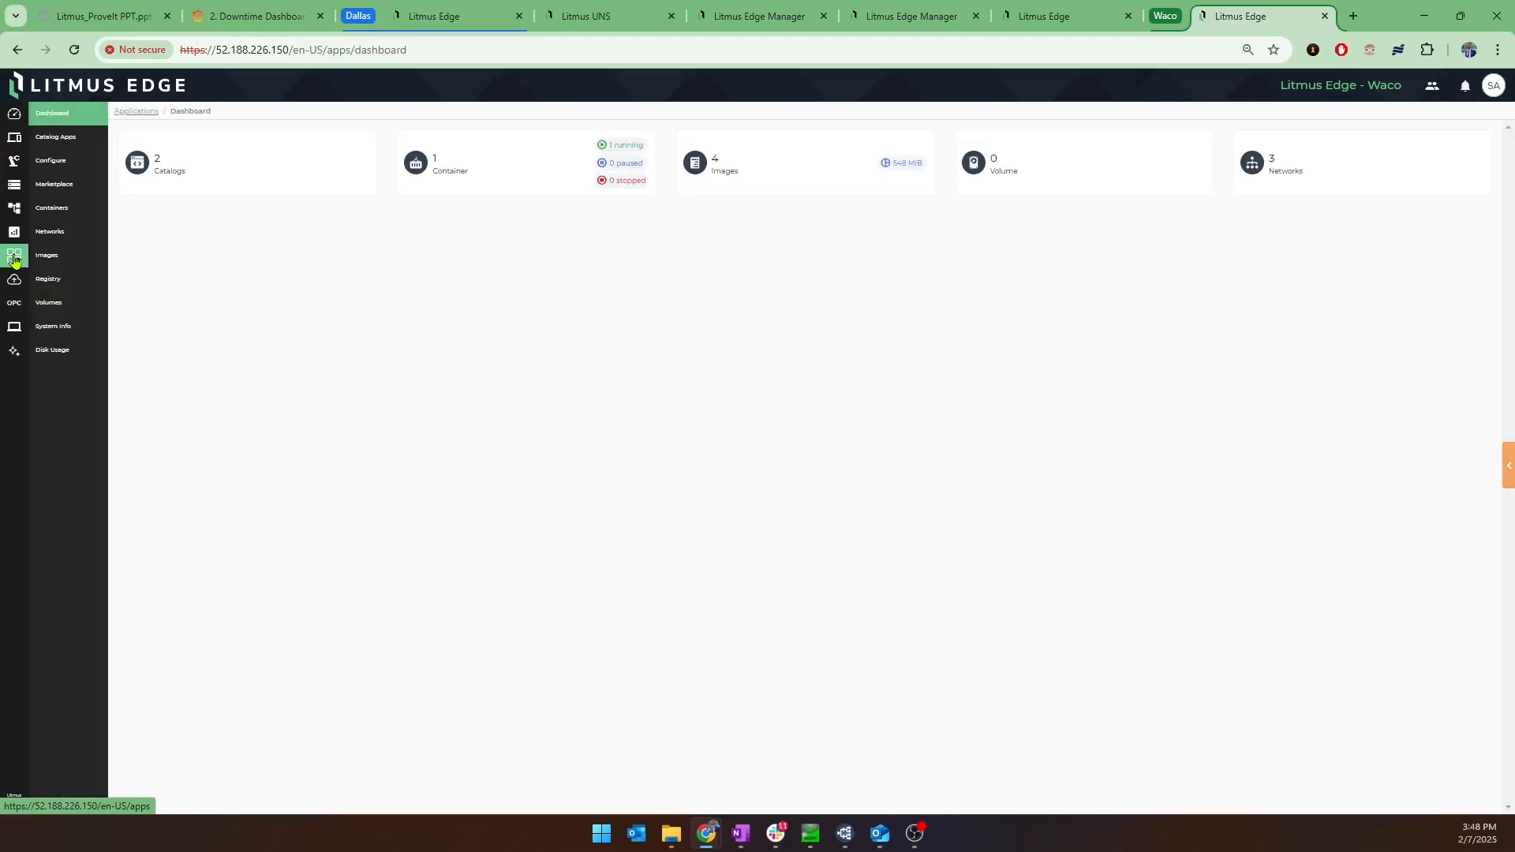
pyautogui.click(72, 258)
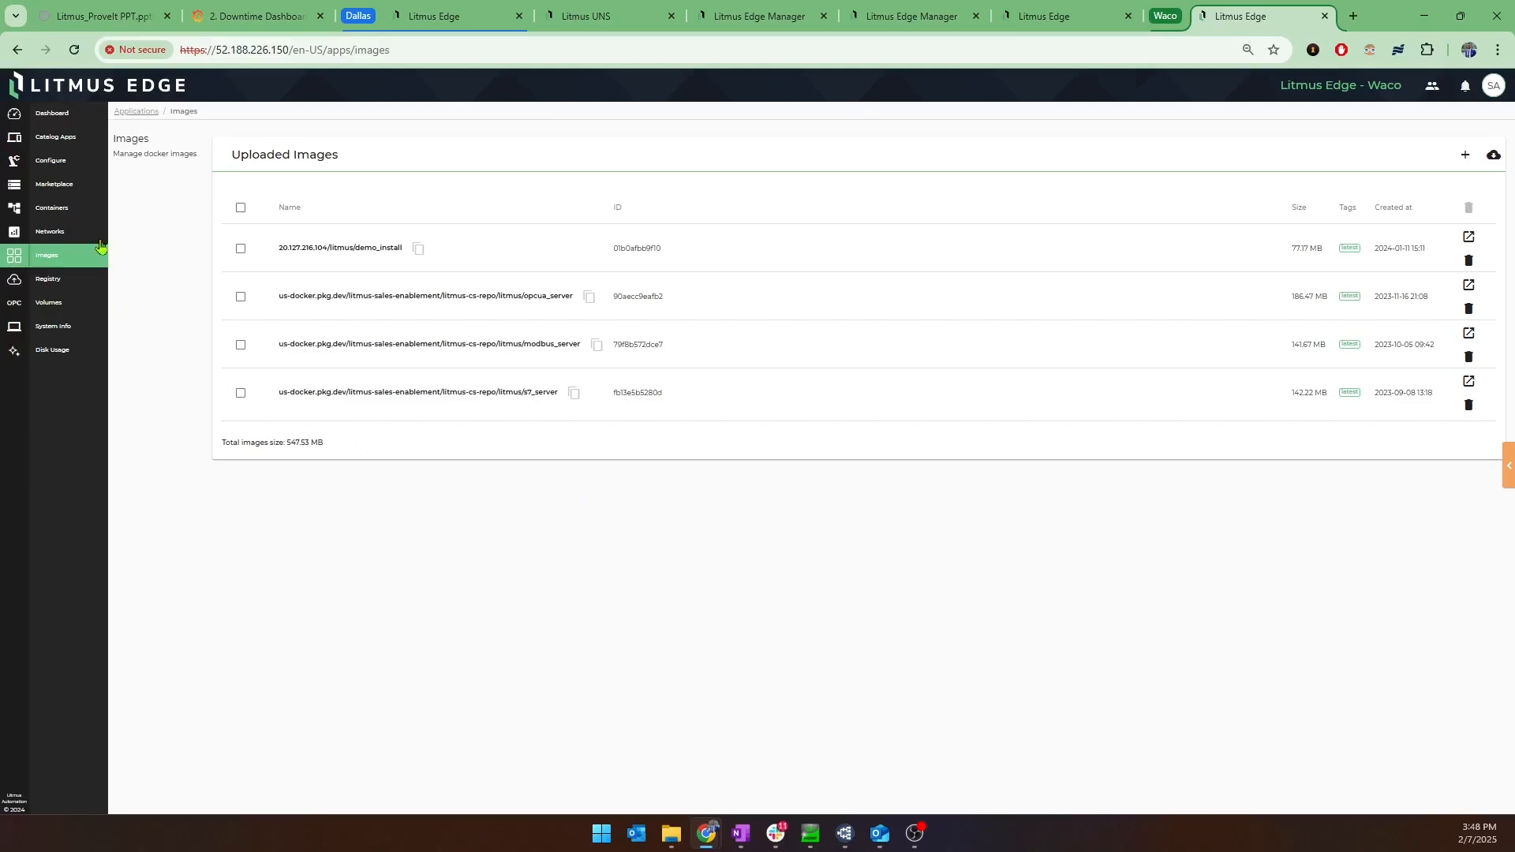
pyautogui.click(55, 183)
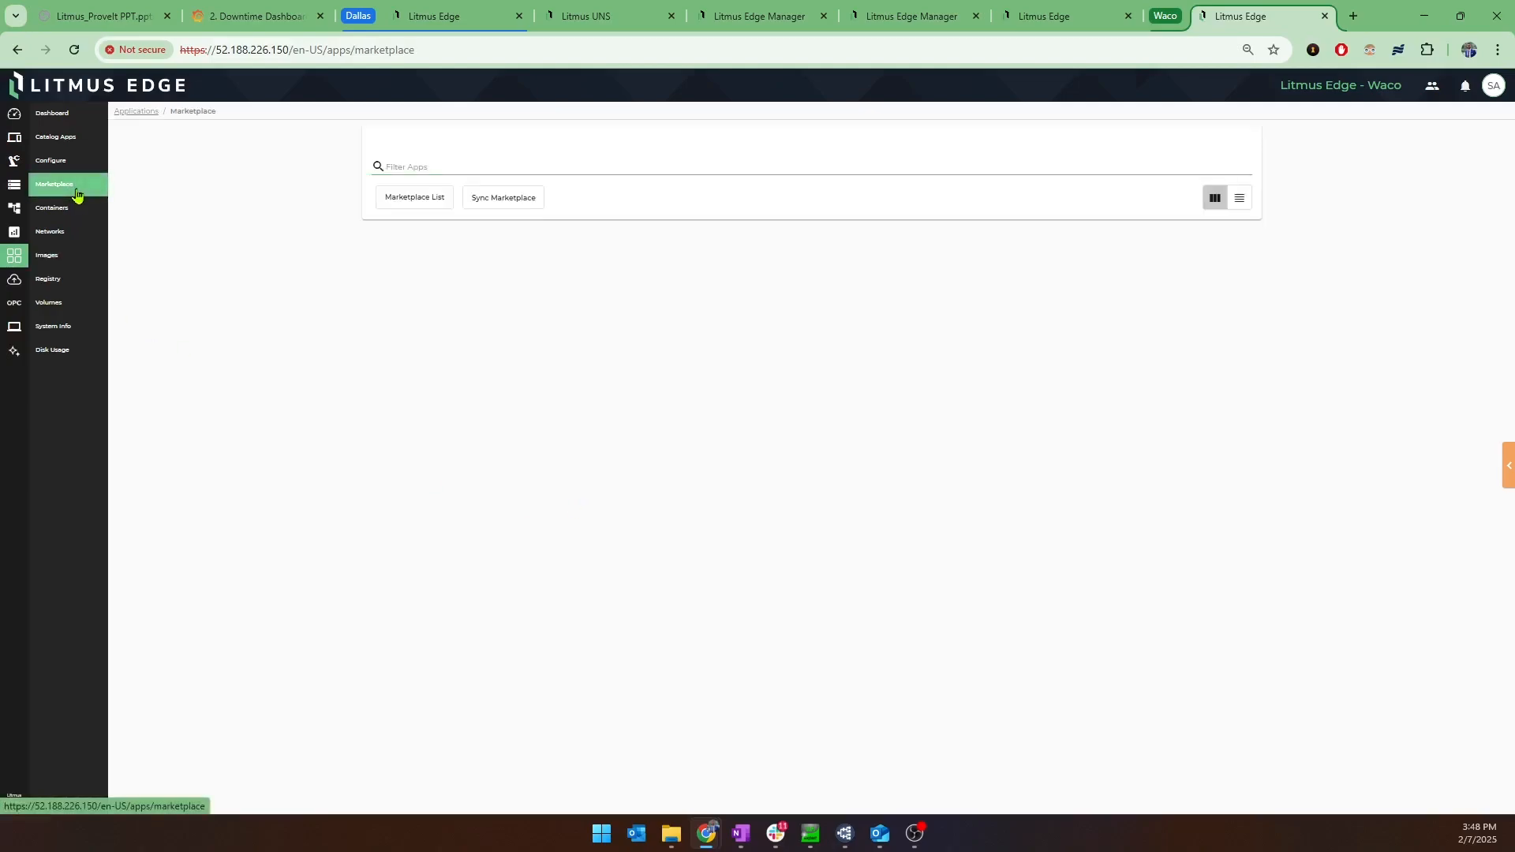
pyautogui.click(434, 219)
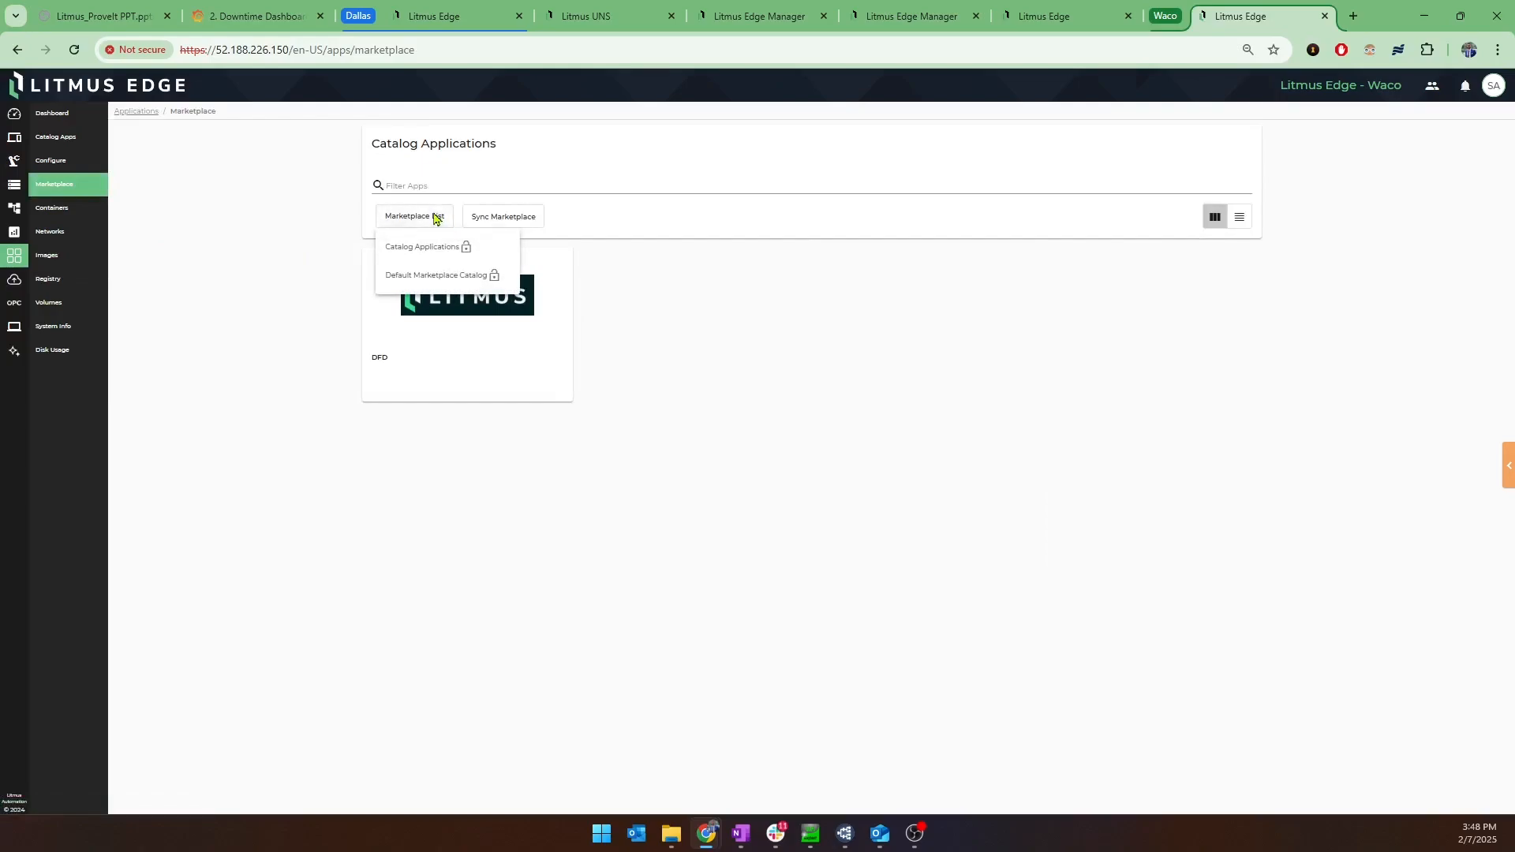
pyautogui.click(517, 217)
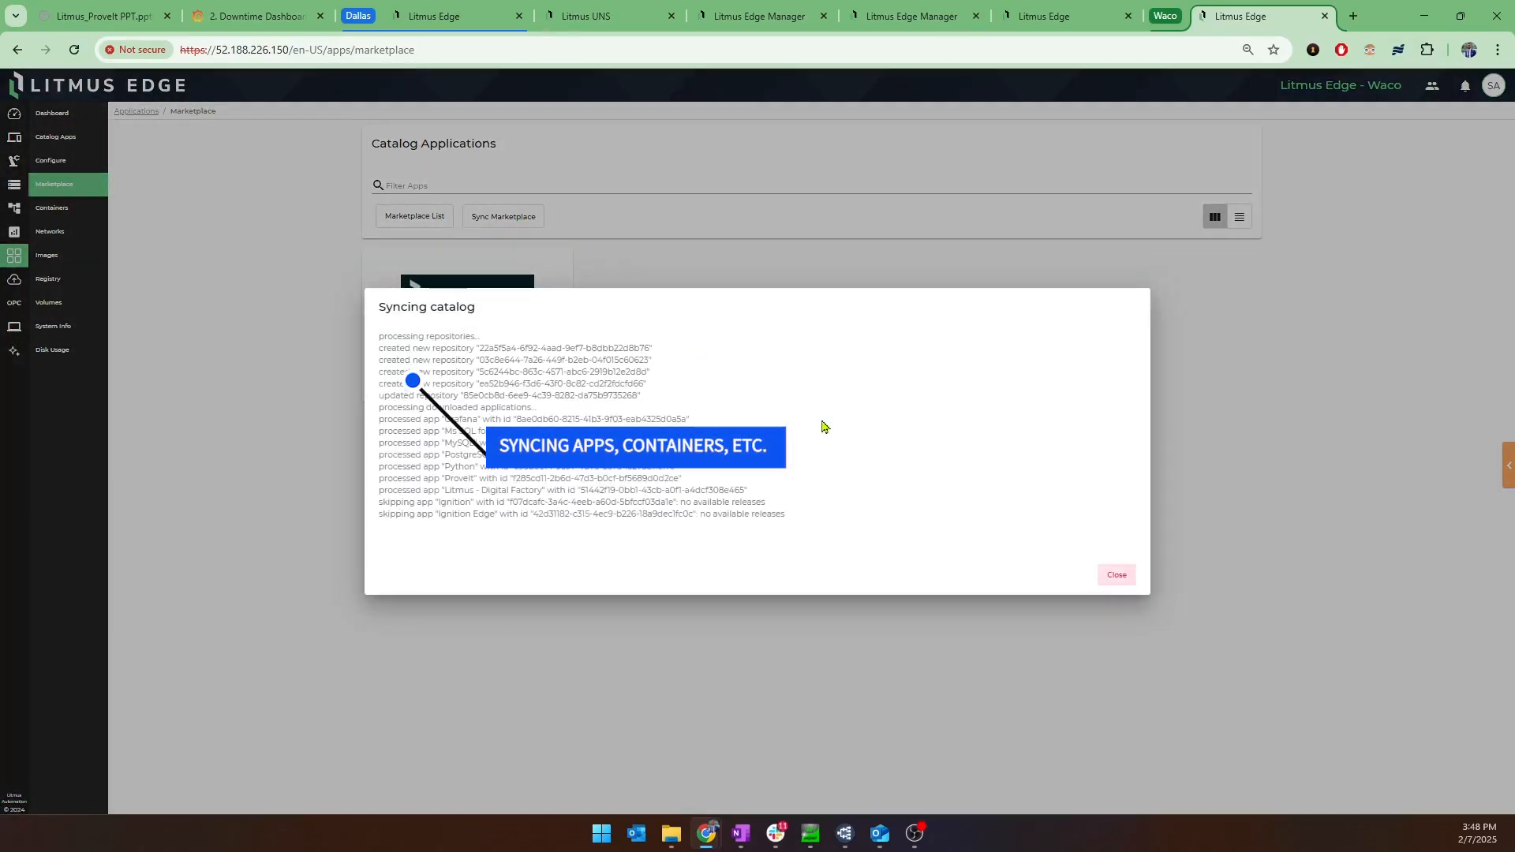
pyautogui.click(1121, 582)
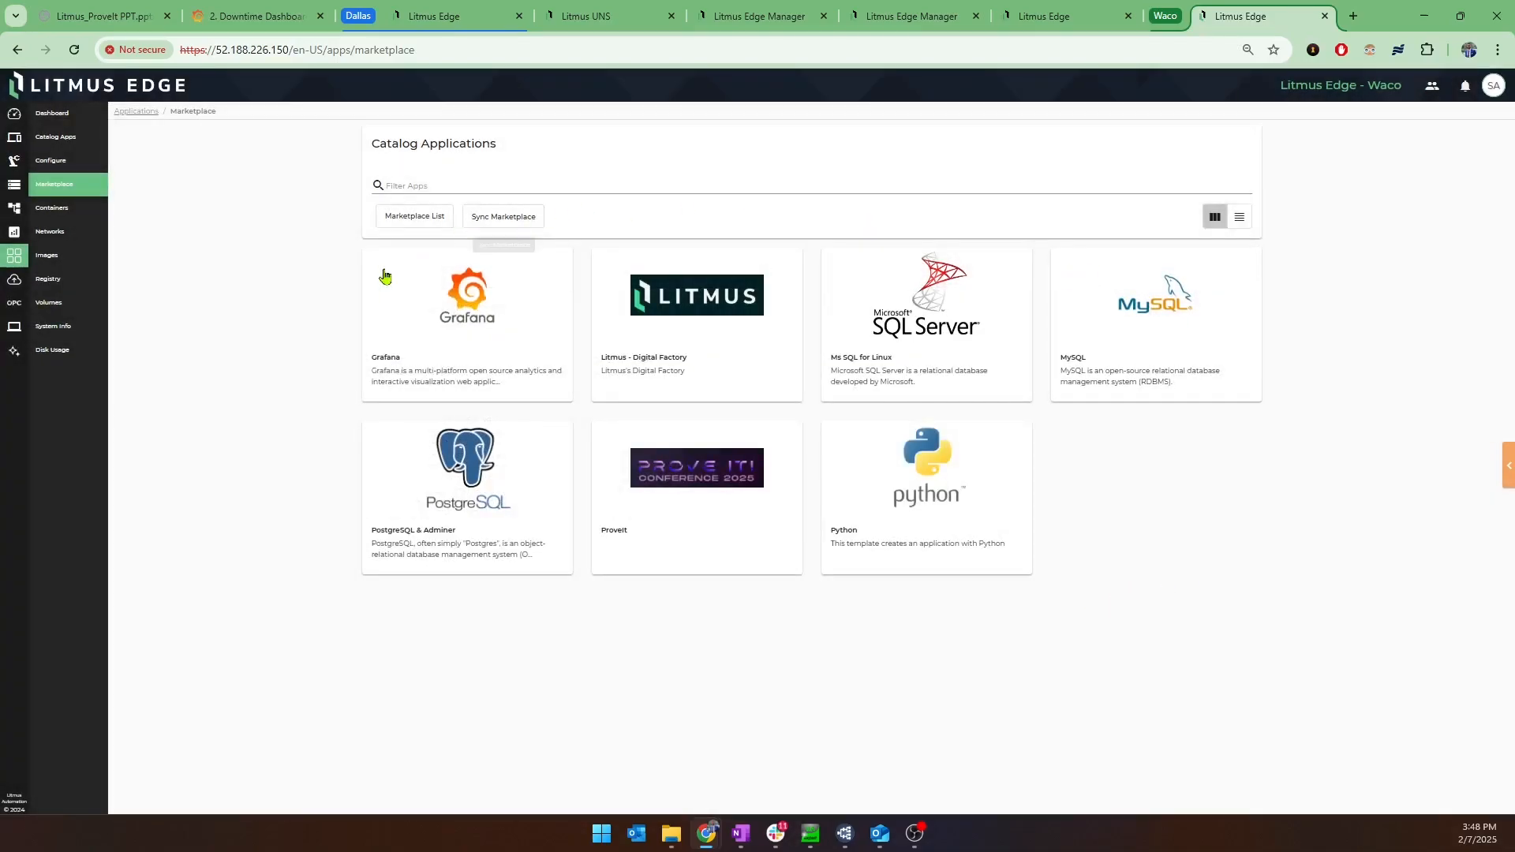
# Check the Waco edge's application containers, networks and images, ending on the container list.
pyautogui.click(76, 214)
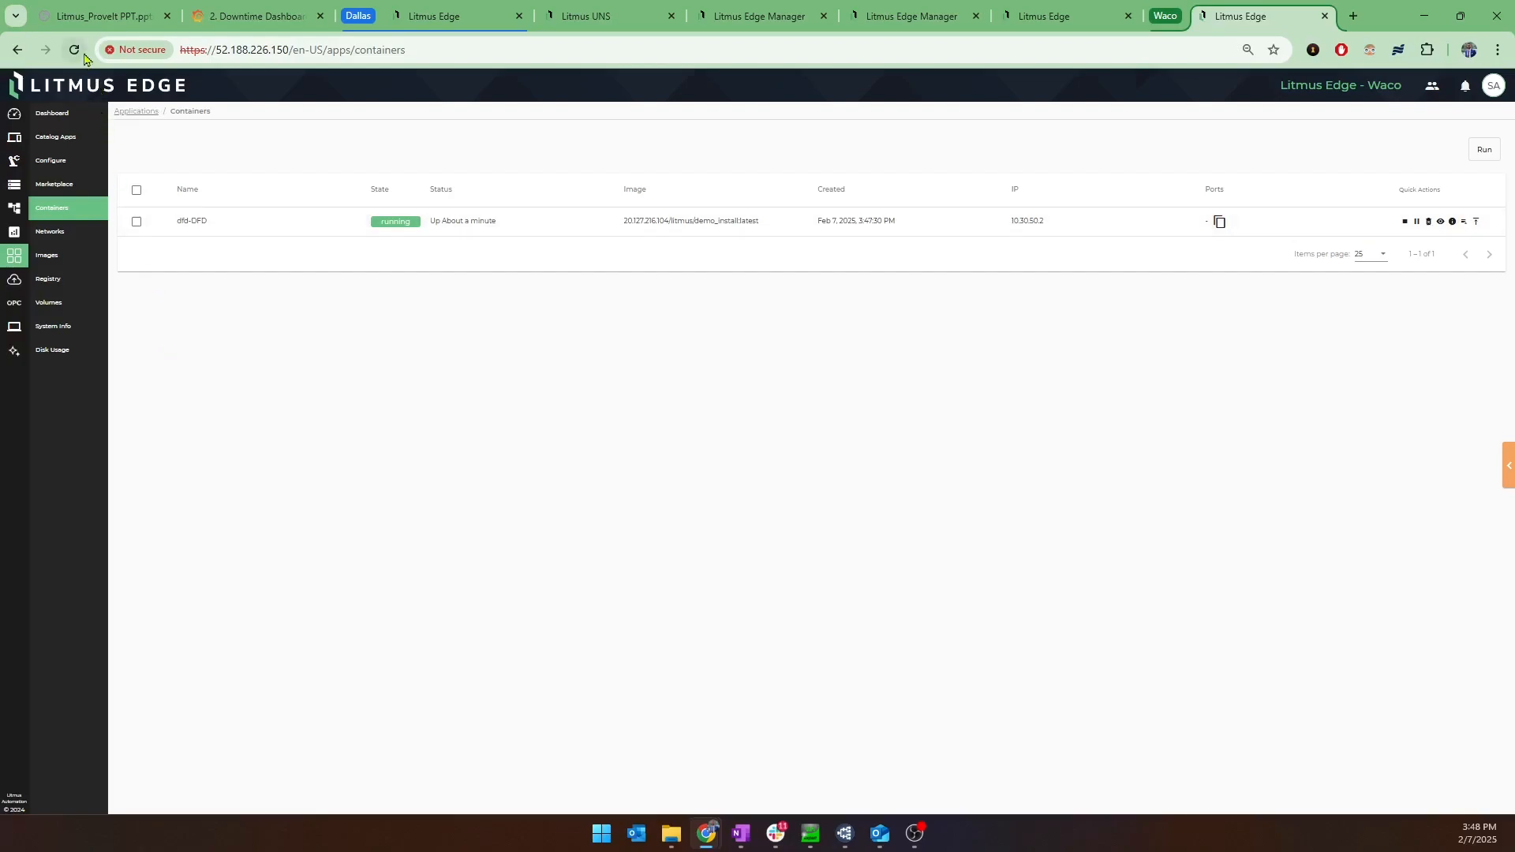
pyautogui.click(83, 233)
pyautogui.click(91, 211)
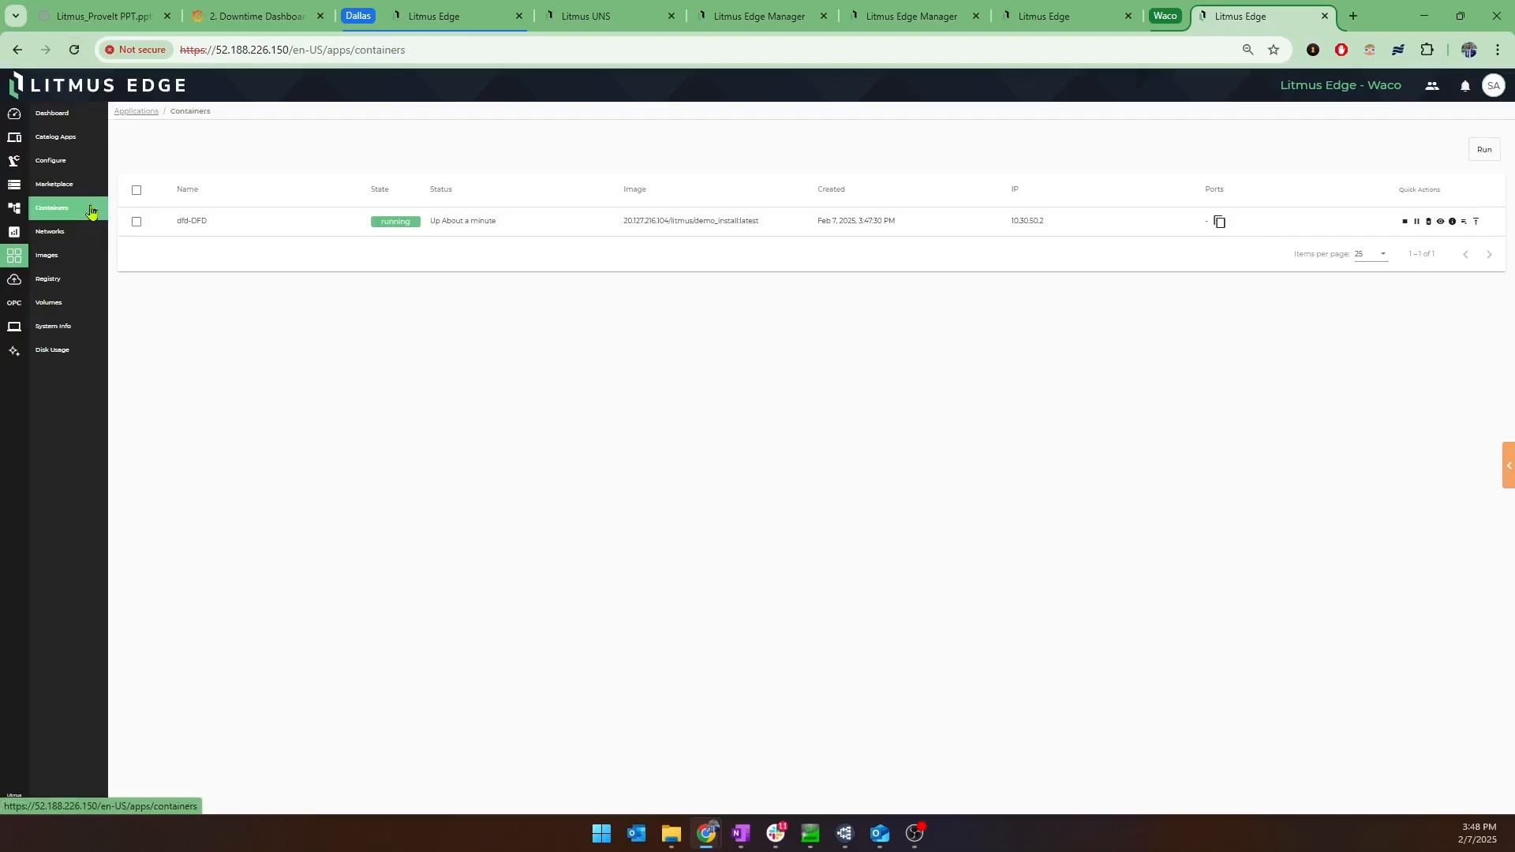
pyautogui.click(83, 257)
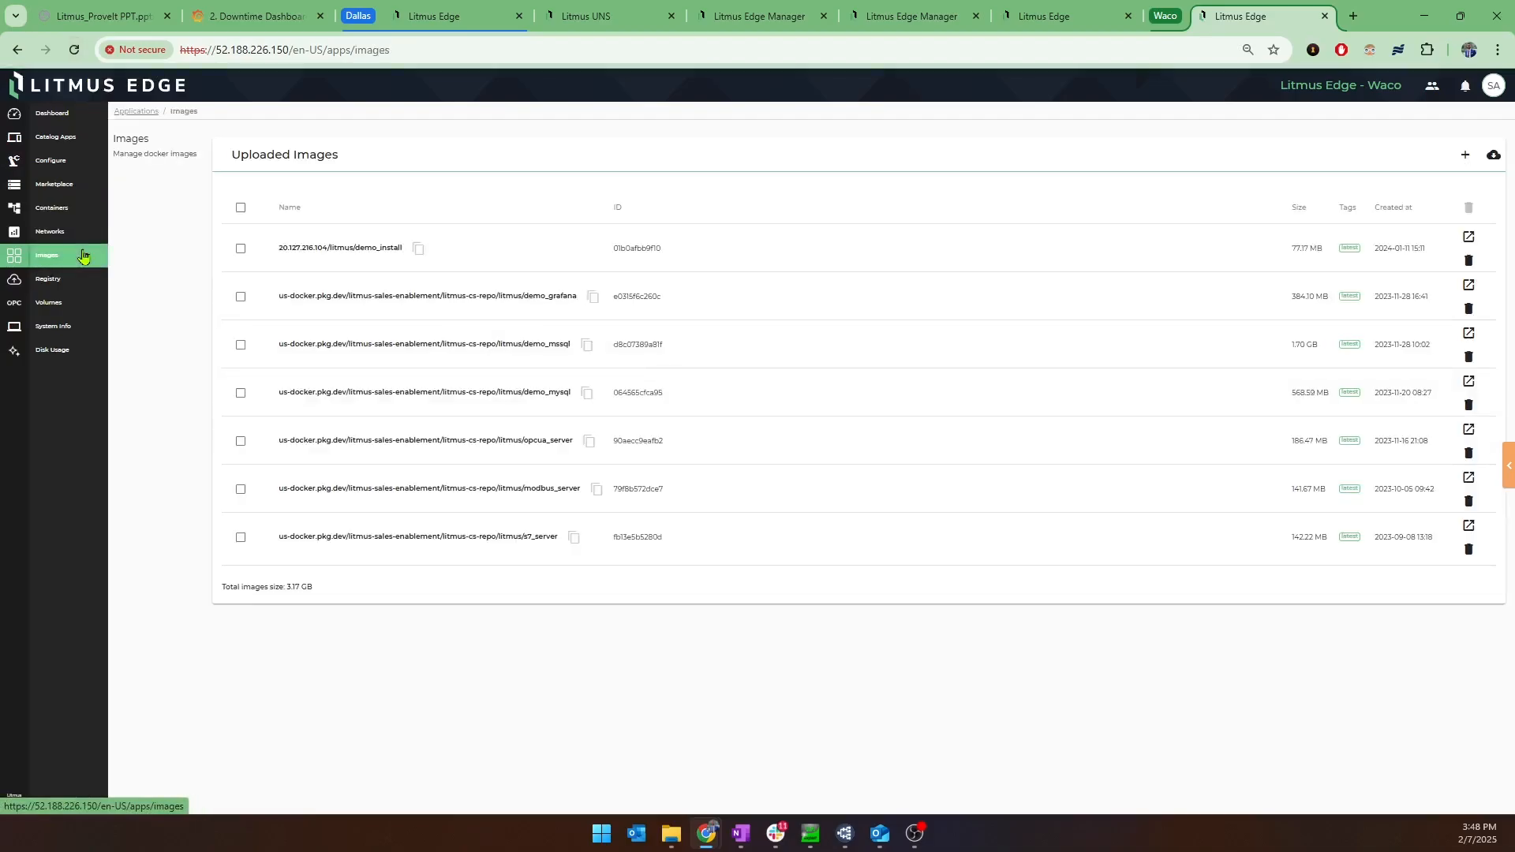
pyautogui.click(78, 209)
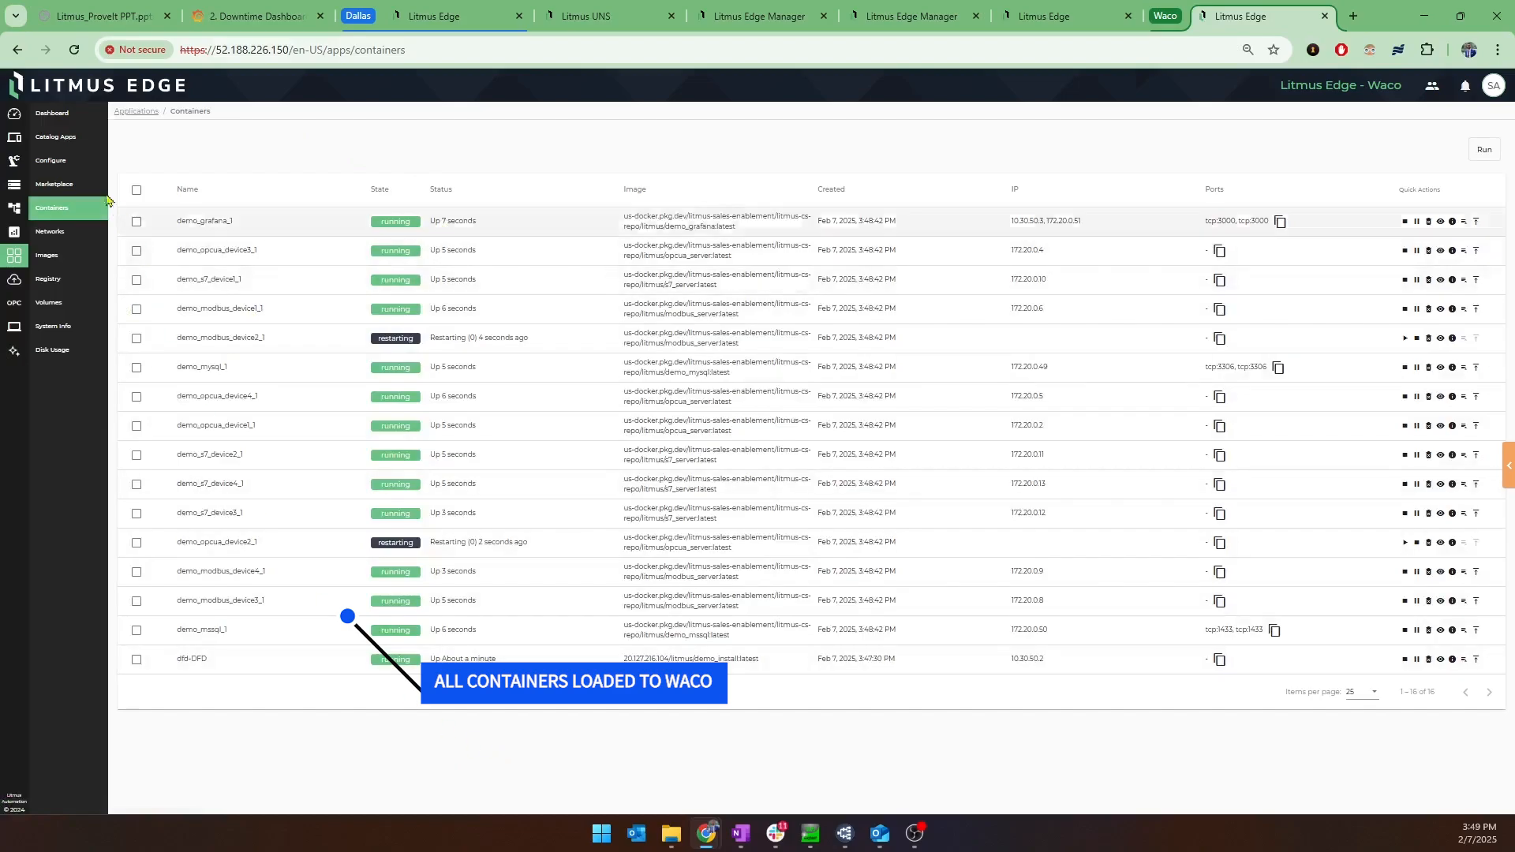
# Examine the Waco devices in DeviceHub, reloading the page to refresh their connection status, and view the digital twin models.
pyautogui.click(16, 141)
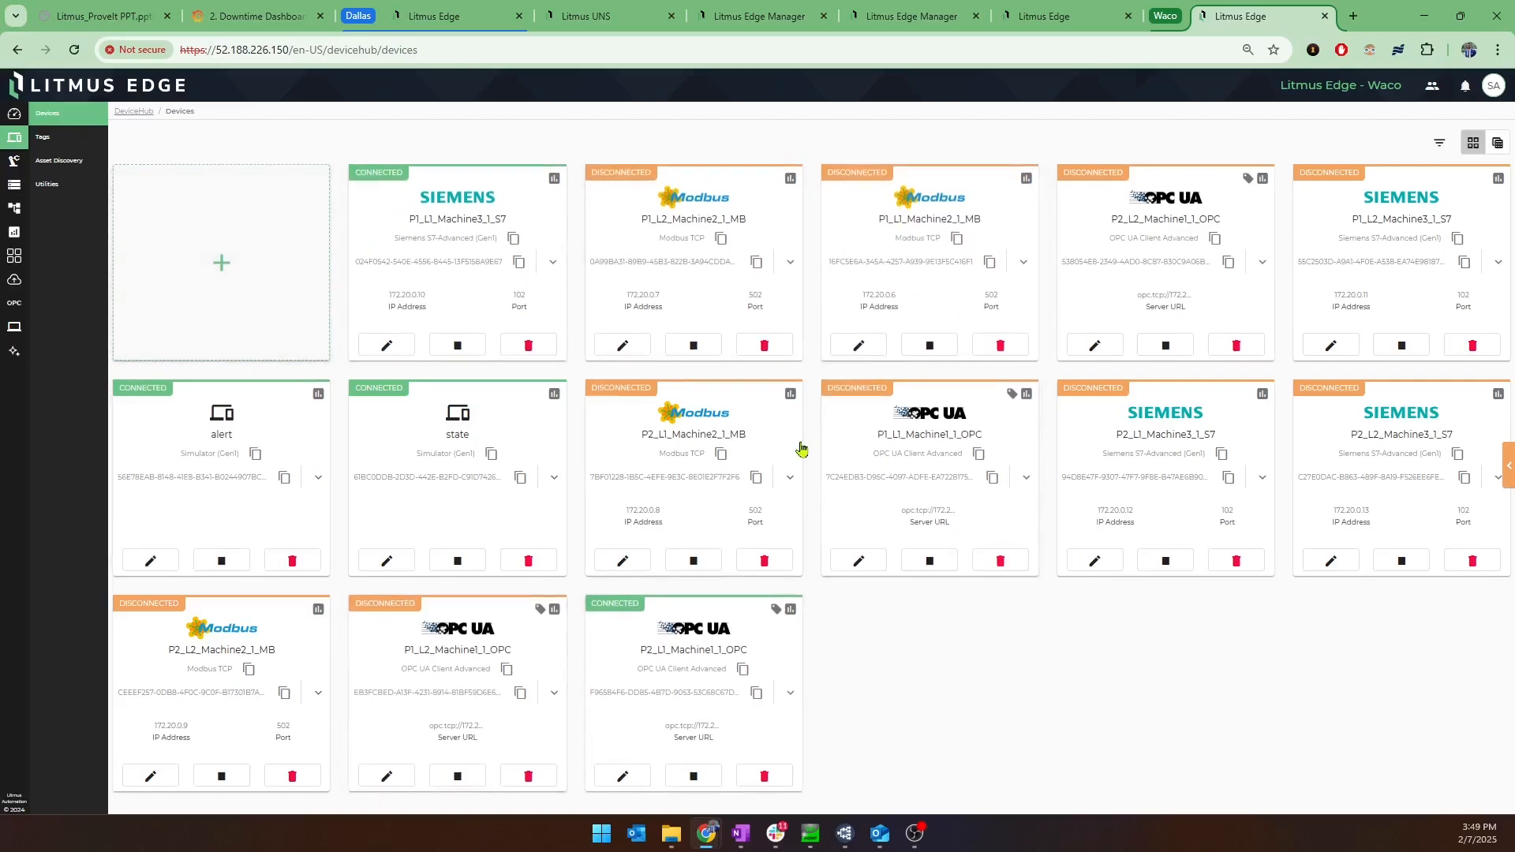
pyautogui.click(74, 51)
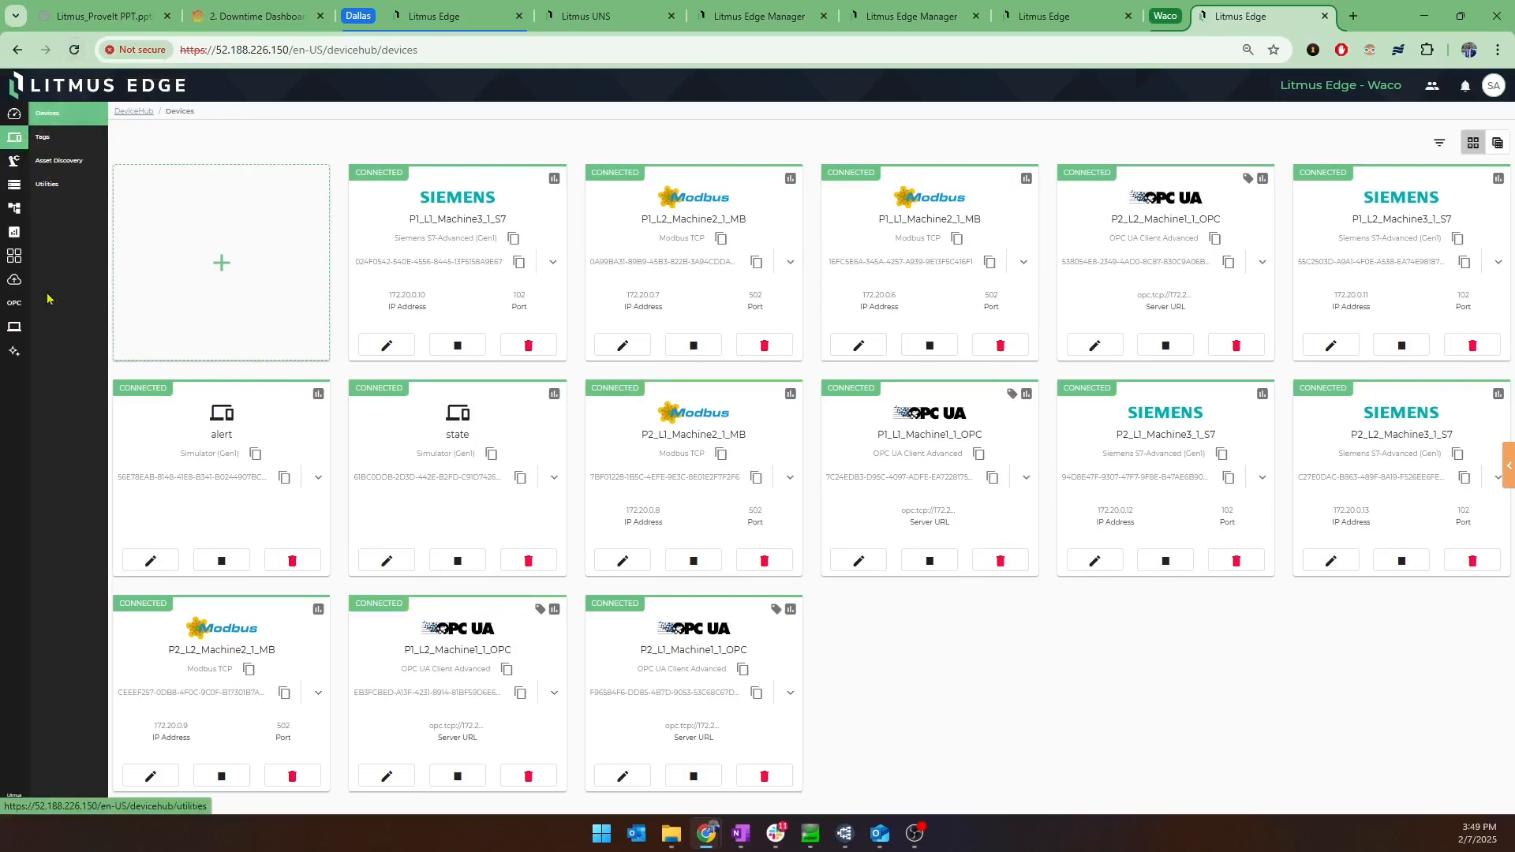
pyautogui.click(20, 165)
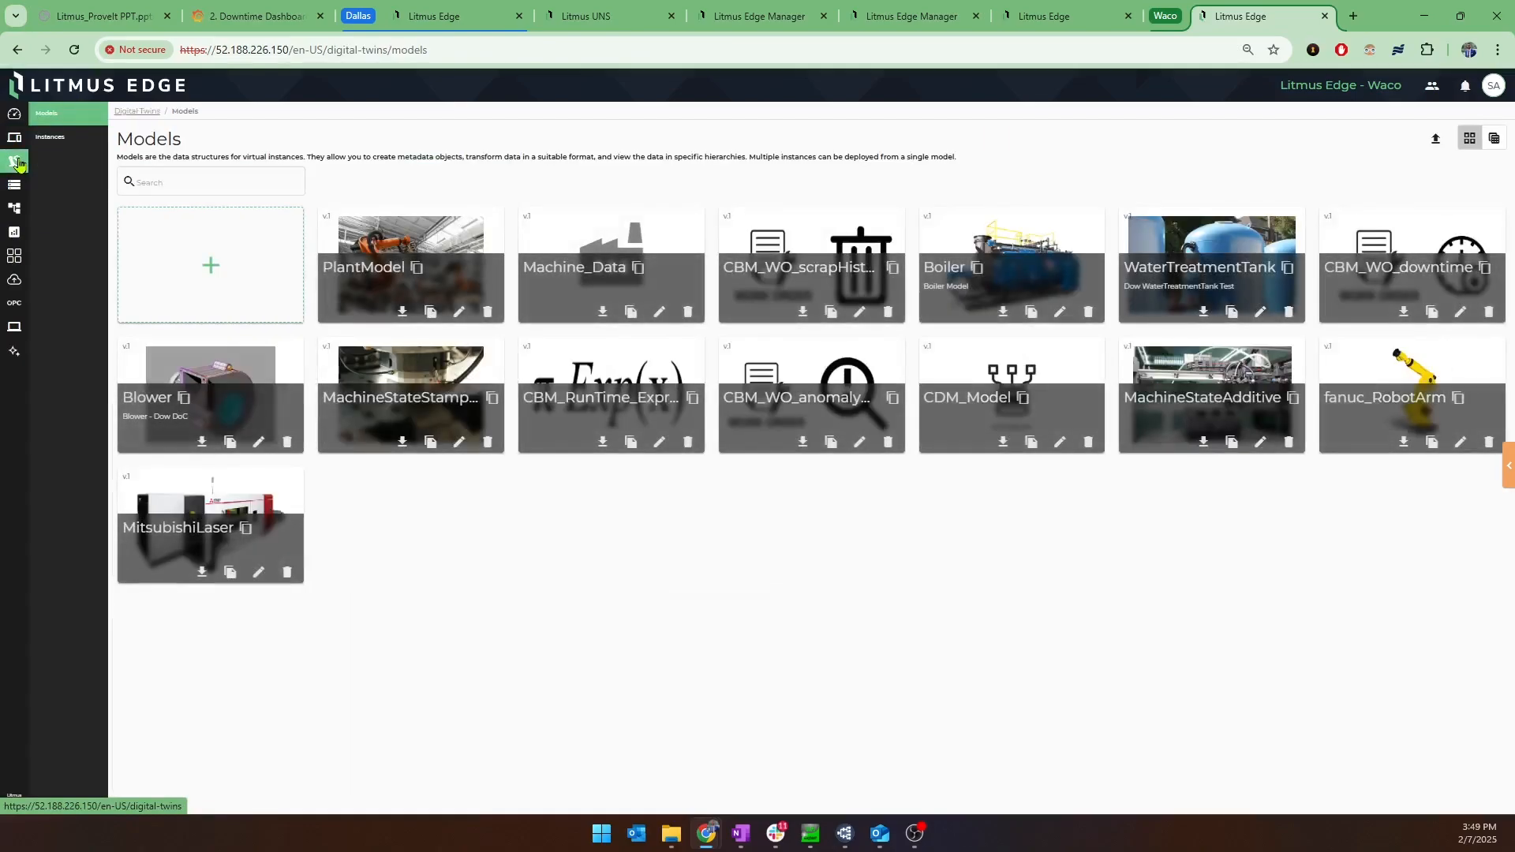
# View the default analytics flows on the Waco edge and look through the available flow groups.
pyautogui.click(15, 231)
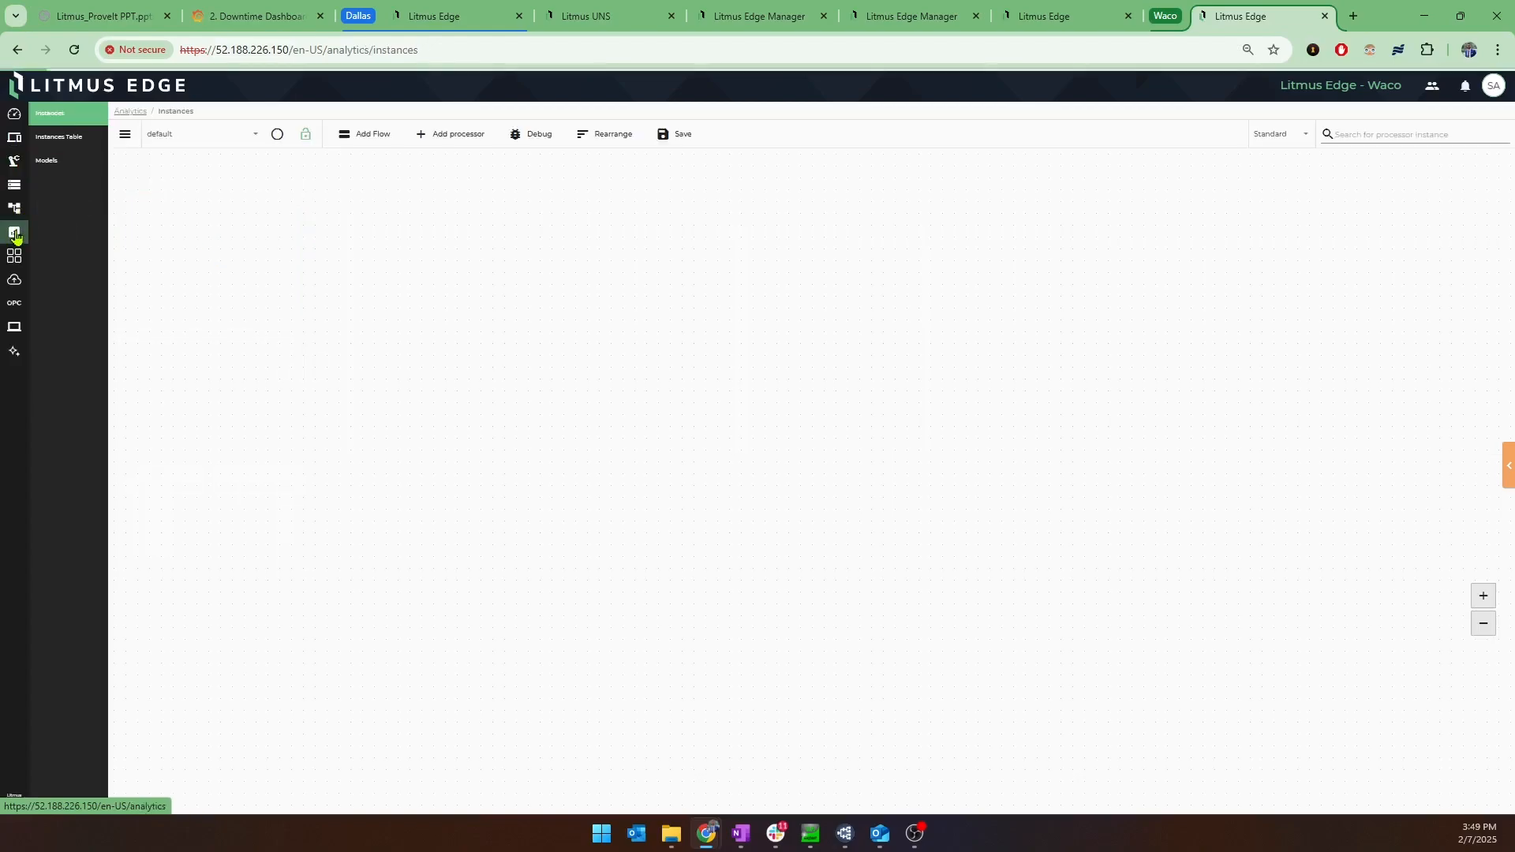
pyautogui.click(227, 142)
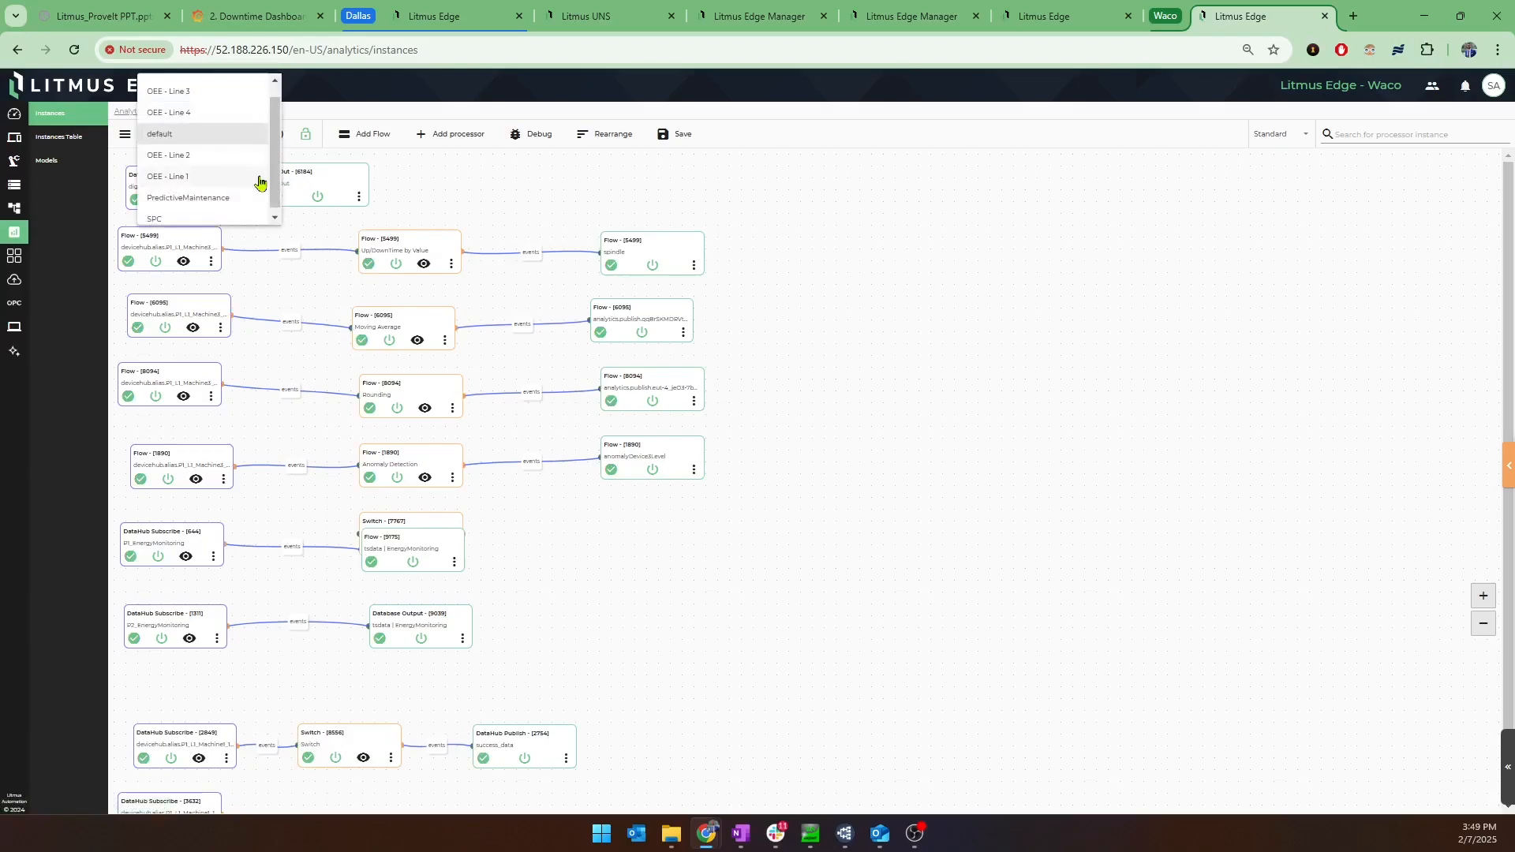
pyautogui.moveTo(275, 182)
pyautogui.mouseDown()
pyautogui.moveTo(278, 155)
pyautogui.moveTo(279, 181)
pyautogui.mouseUp()
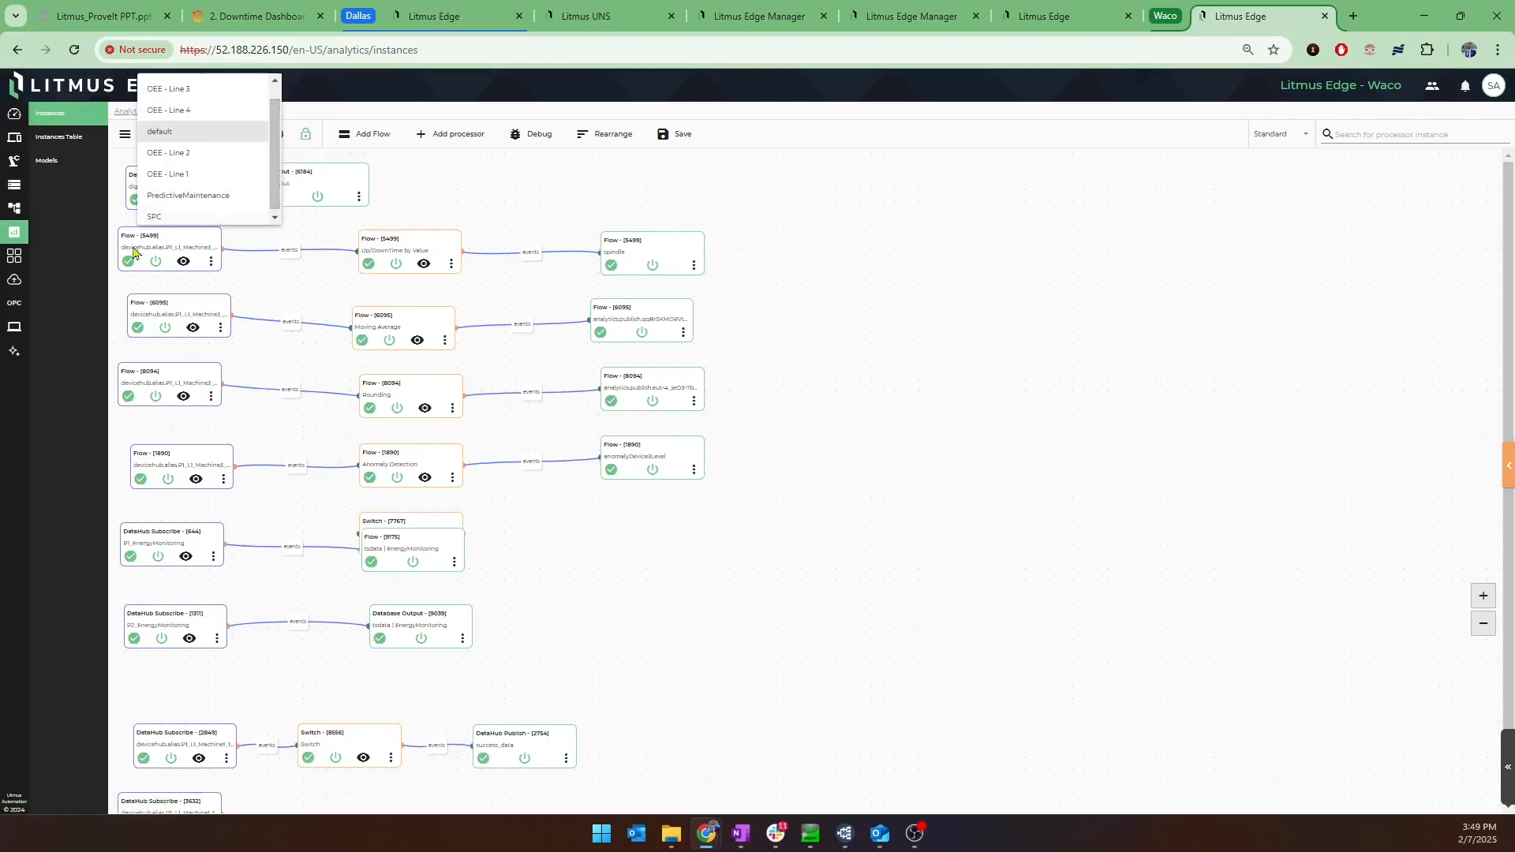
# Leave the analytics map without saving, view the applications overview, and show the streaming integration connectors.
pyautogui.click(18, 255)
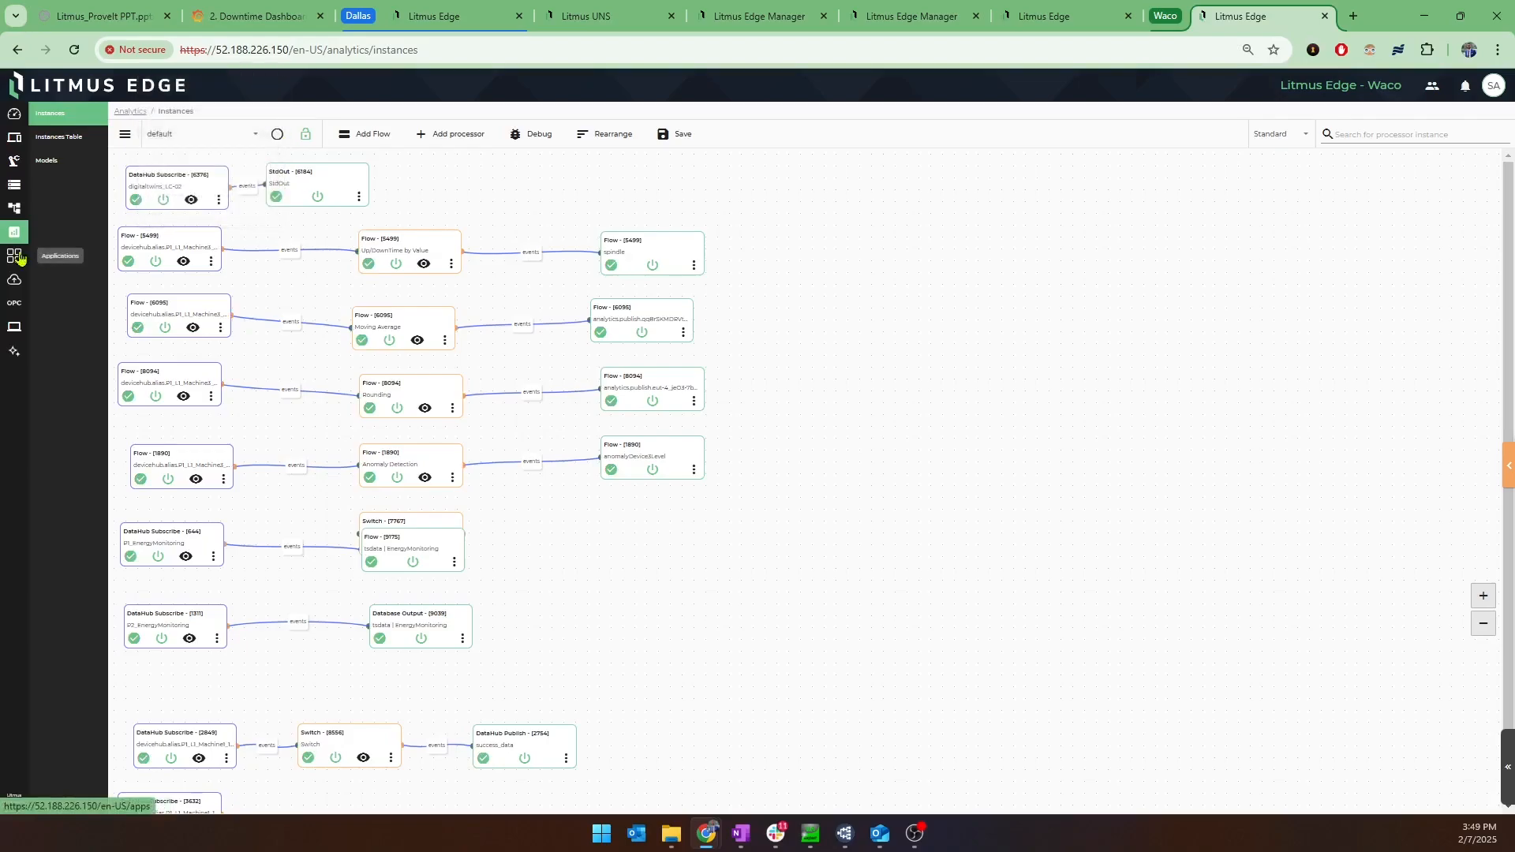
pyautogui.click(18, 257)
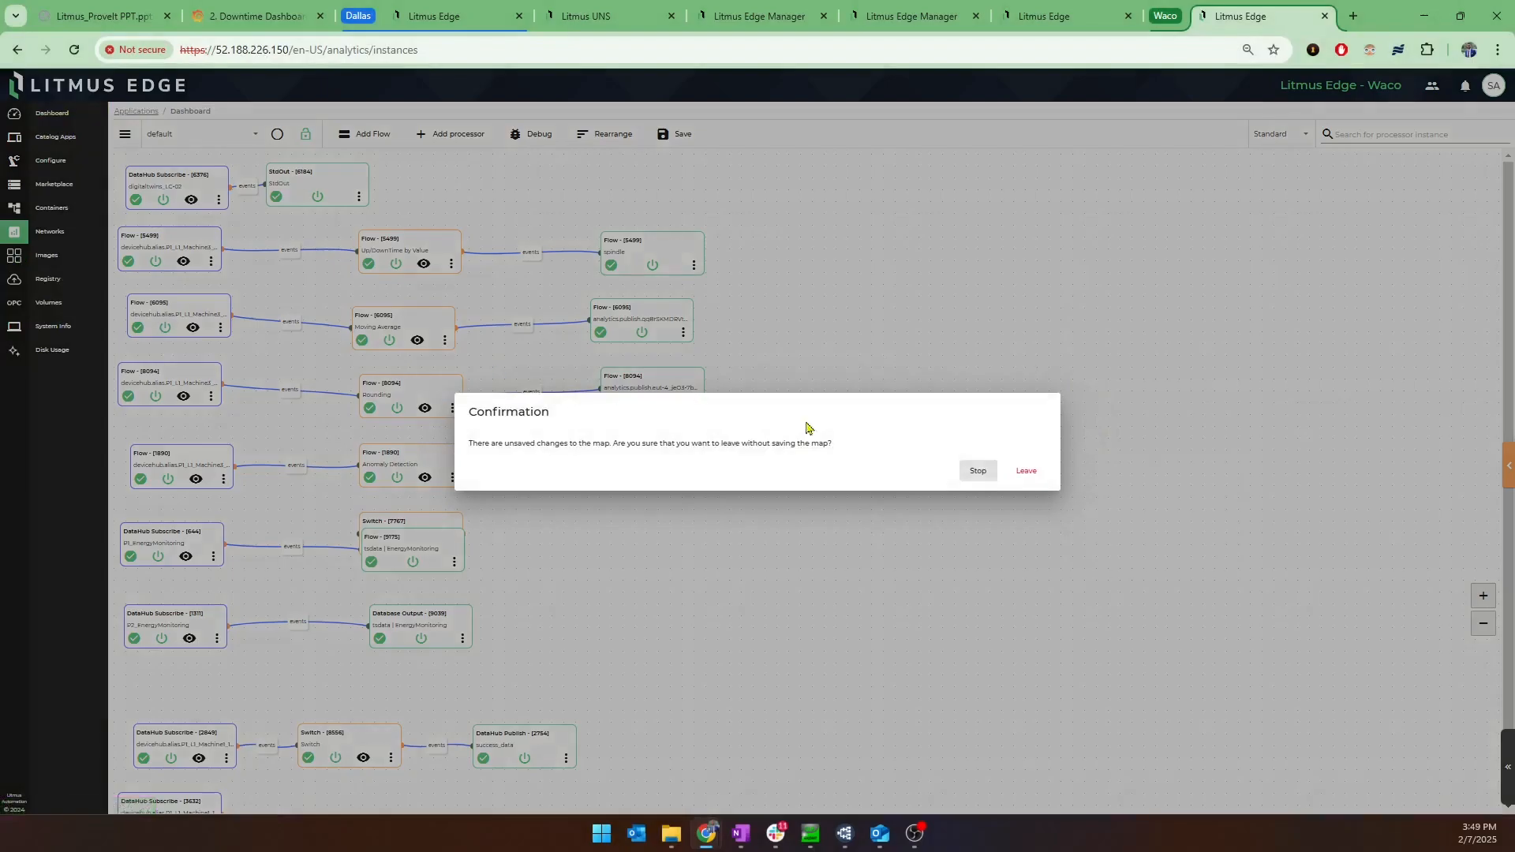
pyautogui.click(1026, 471)
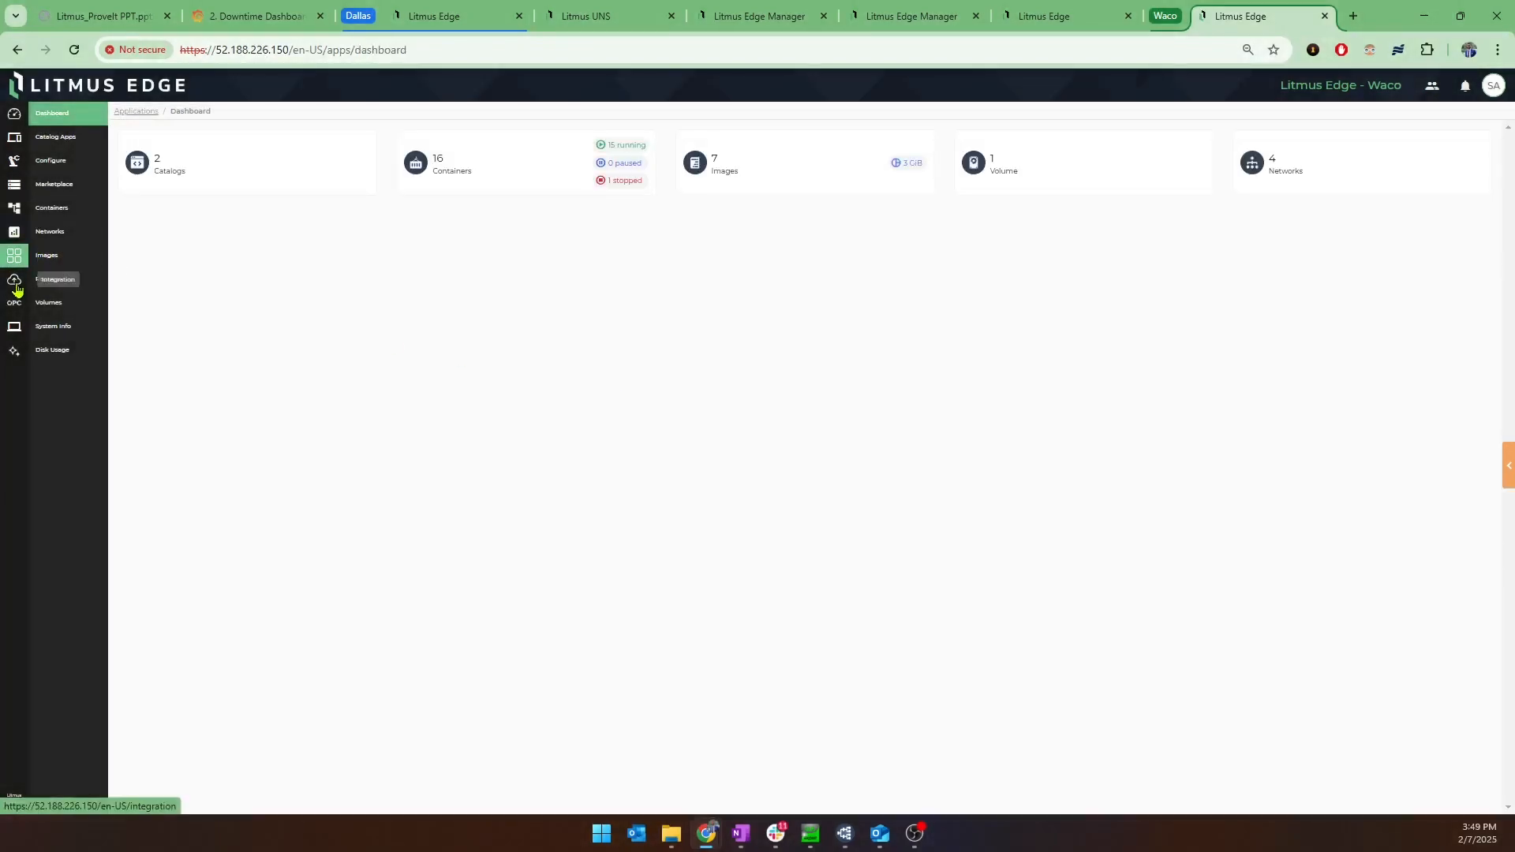
pyautogui.click(16, 285)
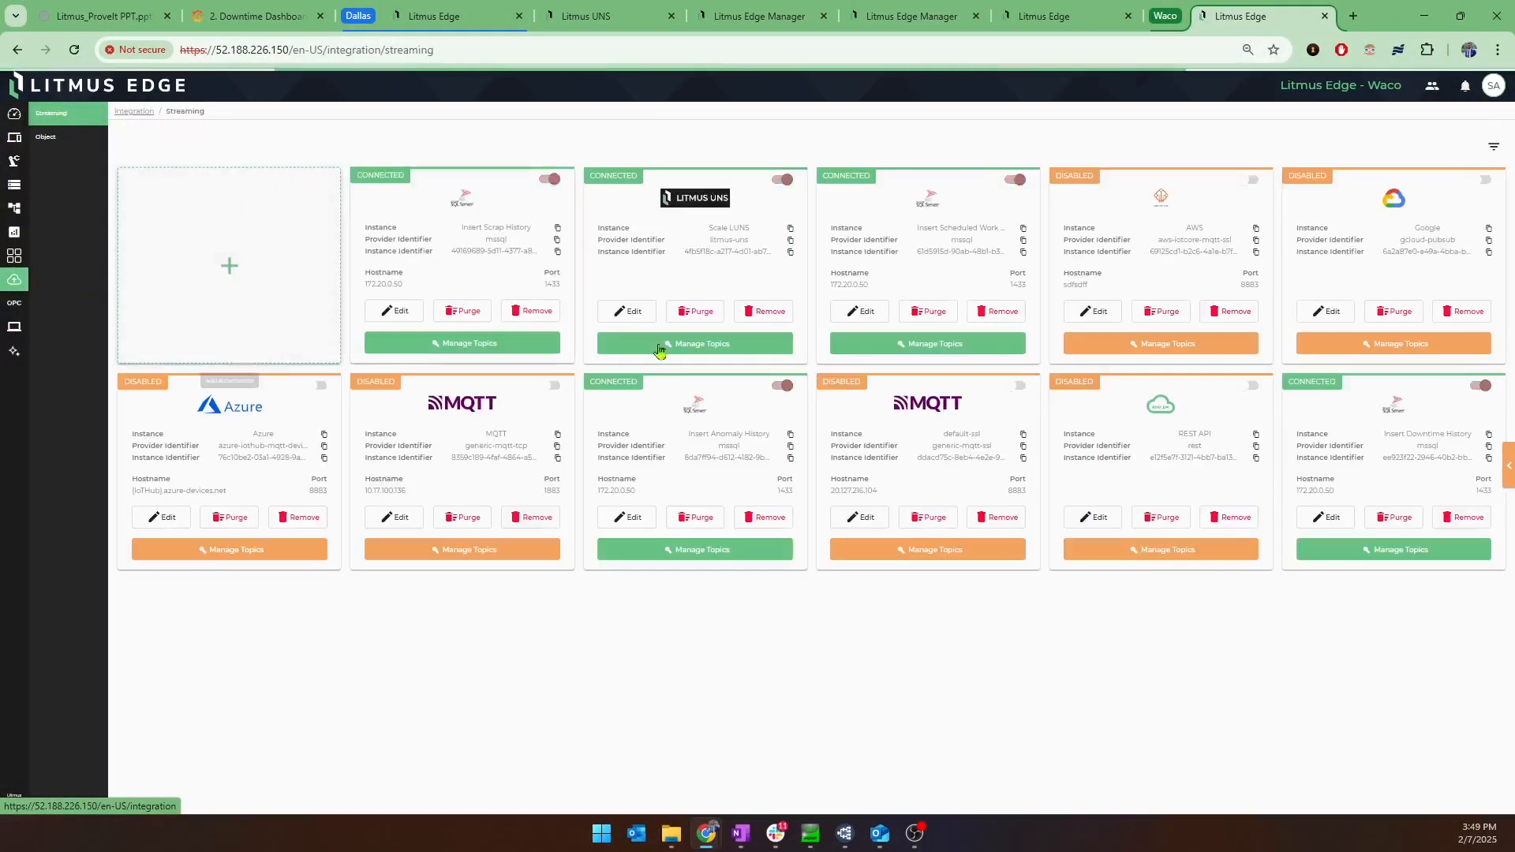